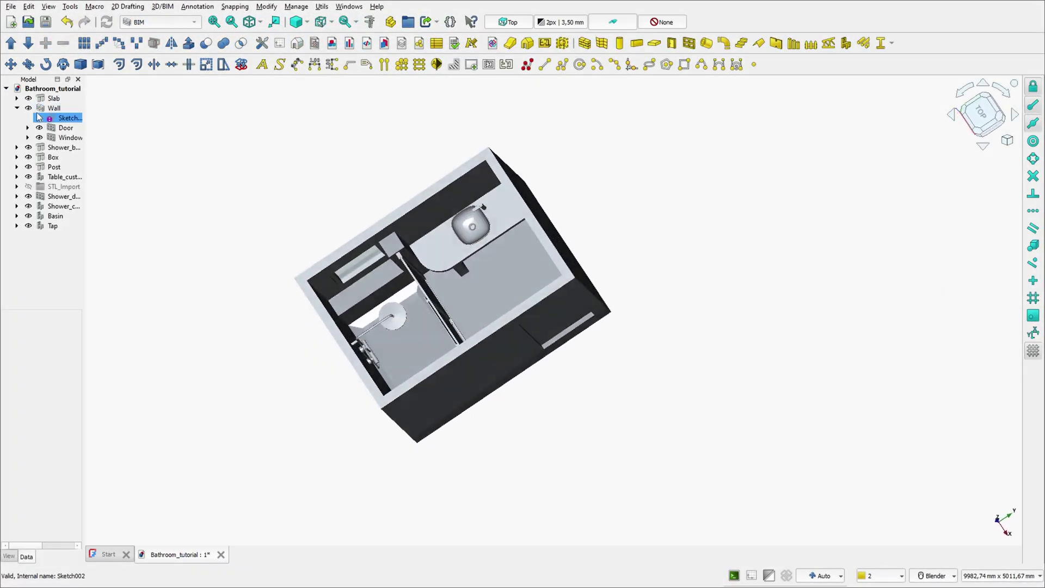
# - Toggle the visibility of the wall and its window to examine the interior of the finished bathroom model
pyautogui.click(28, 108)
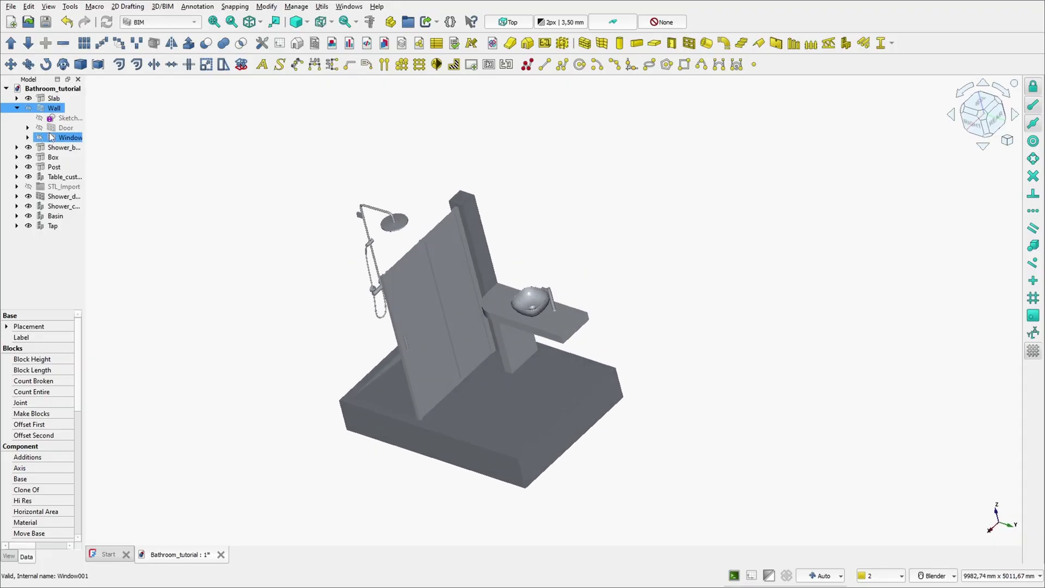
pyautogui.click(38, 138)
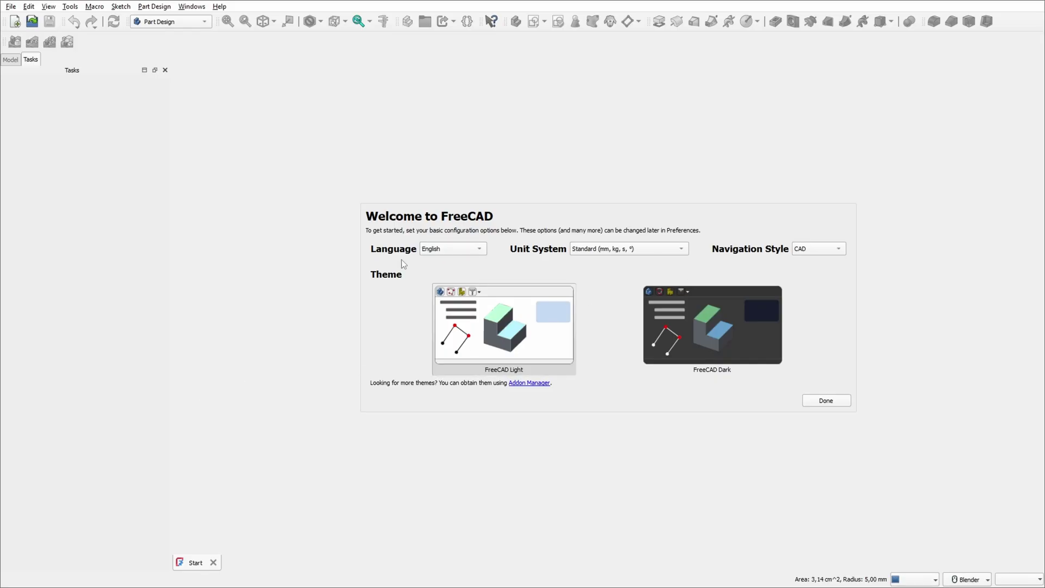
# - Choose the Blender navigation style and complete the first-start setup
pyautogui.click(814, 250)
pyautogui.click(822, 270)
pyautogui.click(817, 401)
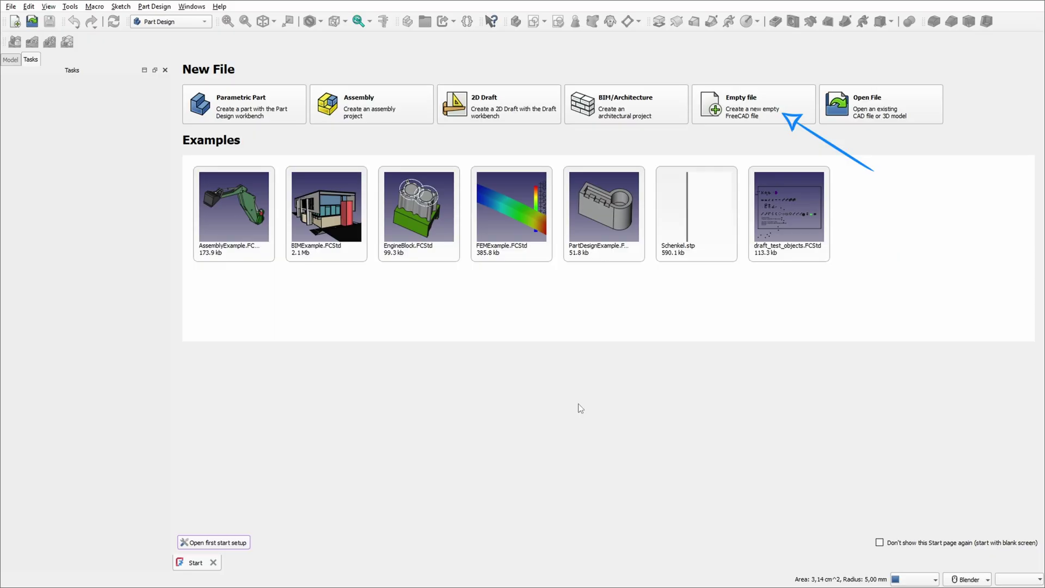
# - Create a new empty file and dock the Tasks panel on the opposite side of the 3D view
pyautogui.click(743, 111)
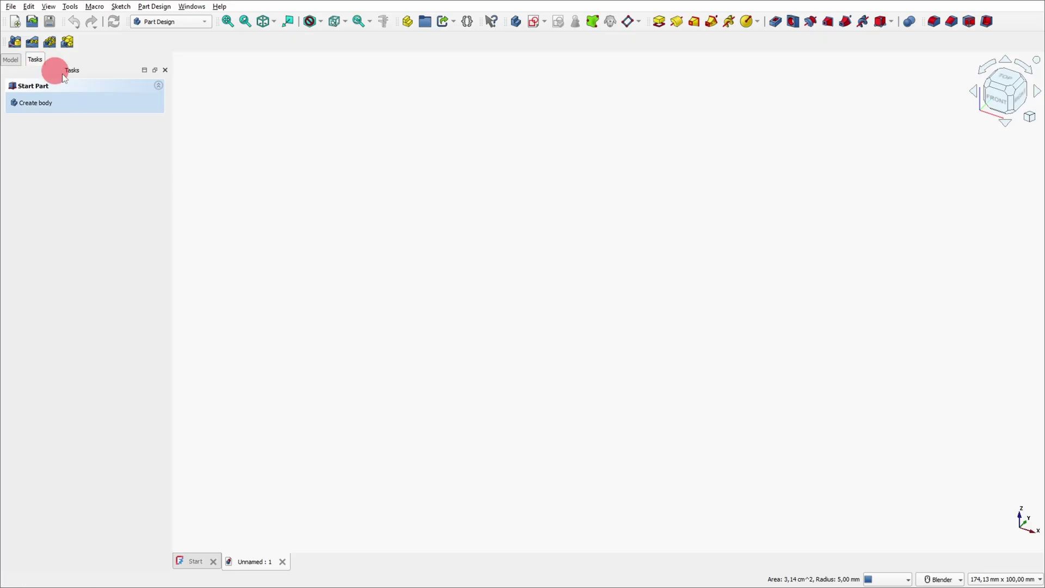
pyautogui.moveTo(54, 71); pyautogui.dragTo(1034, 159)
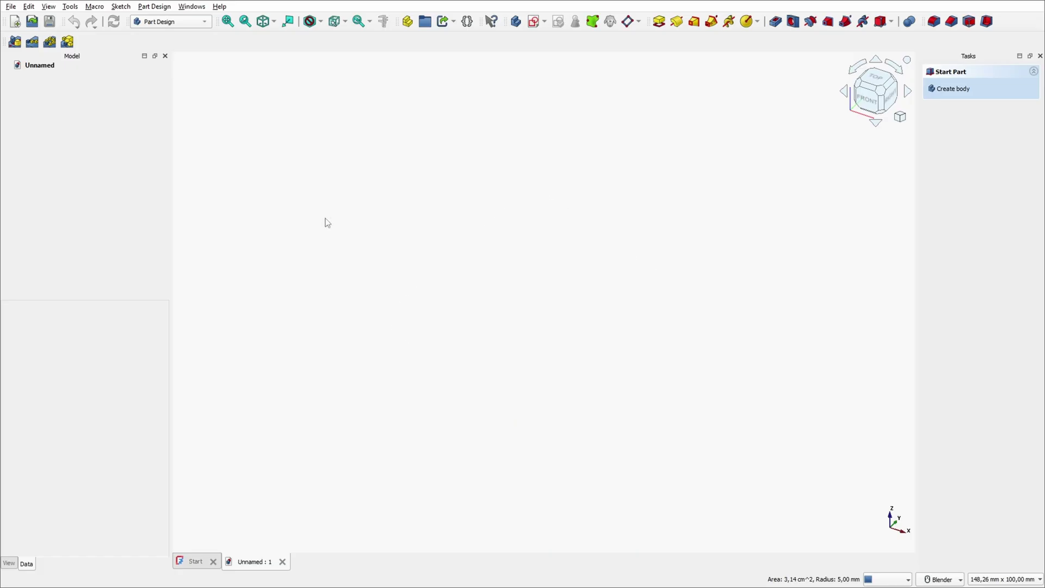
# - Switch to the Part workbench and create a new sketch on the XY-Plane
pyautogui.click(171, 25)
pyautogui.click(147, 130)
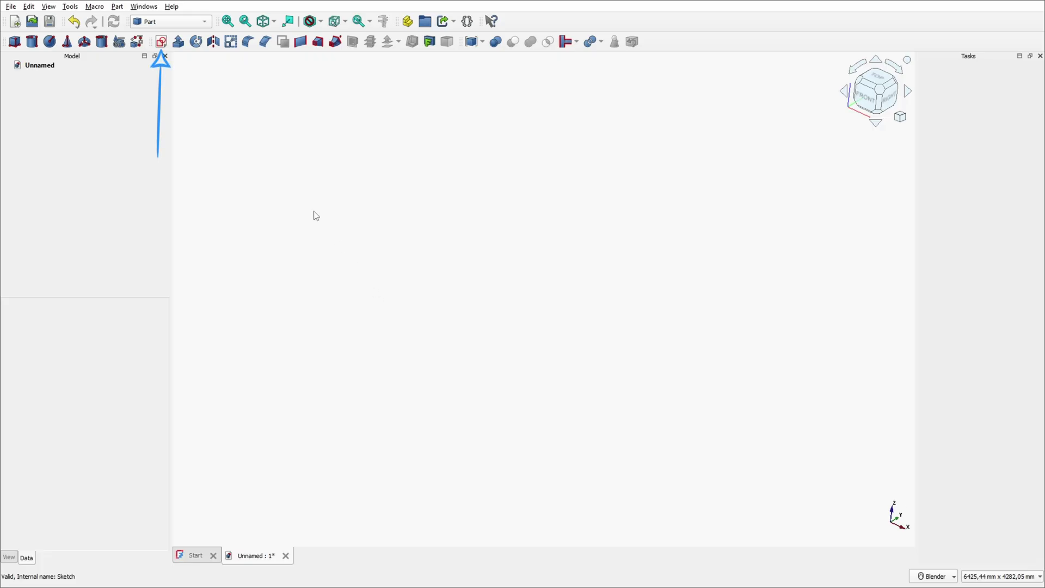
pyautogui.click(161, 41)
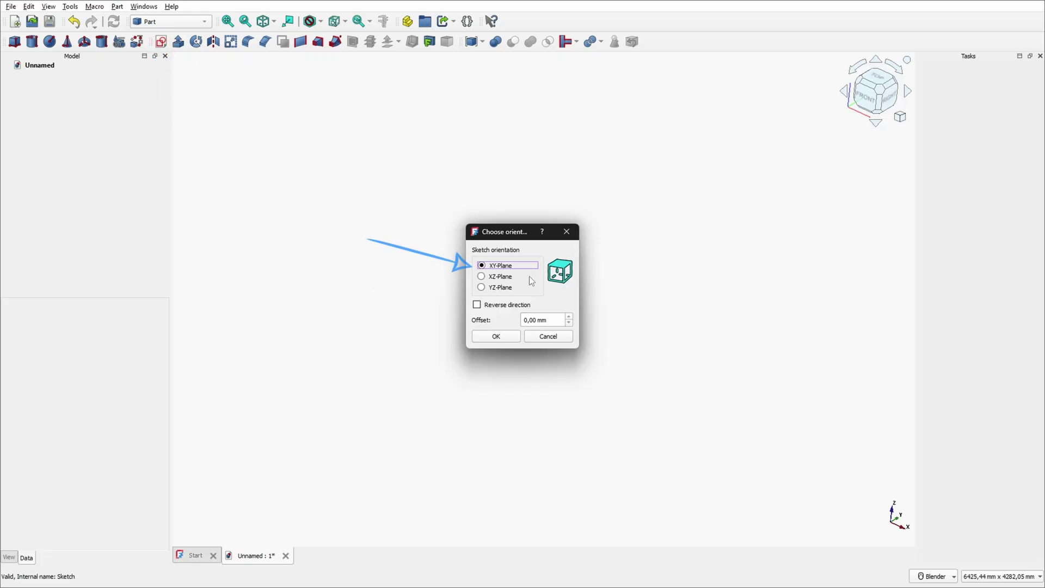
pyautogui.click(503, 337)
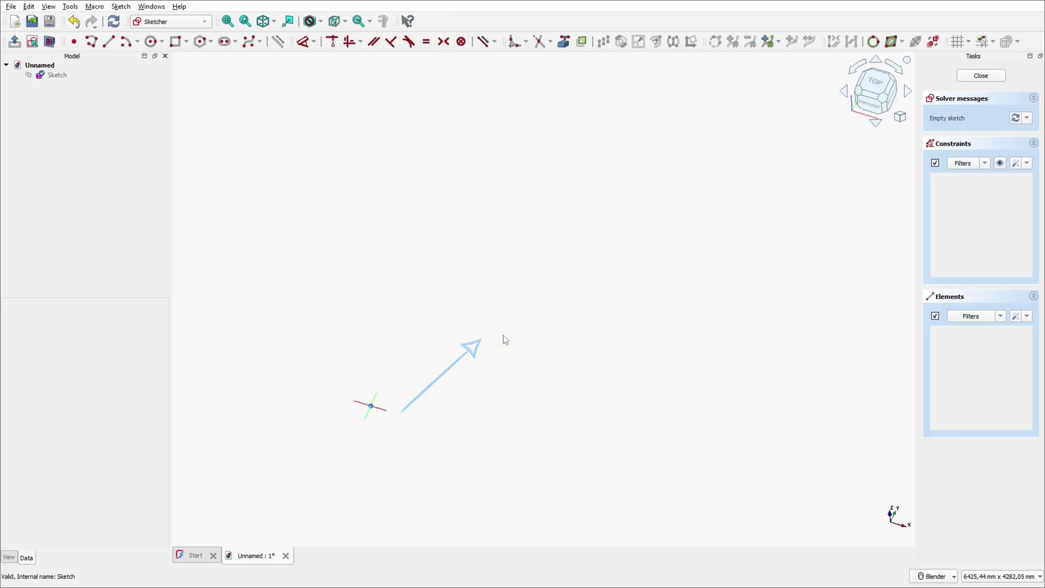
# - Draw a rectangle from the sketch origin, 1700 mm wide and 2500 mm high
pyautogui.scroll(3, 423, 501)
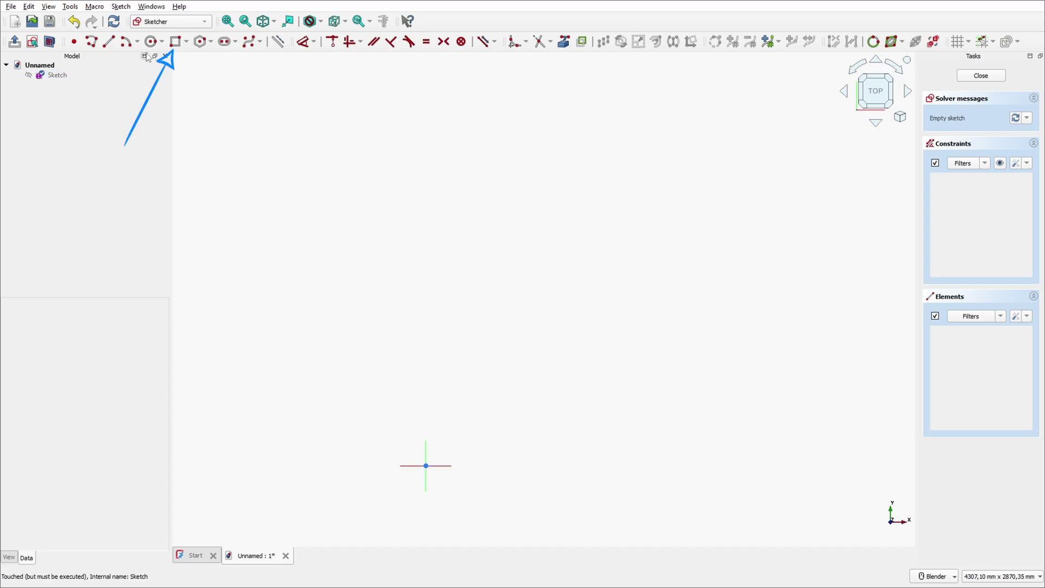
pyautogui.click(176, 42)
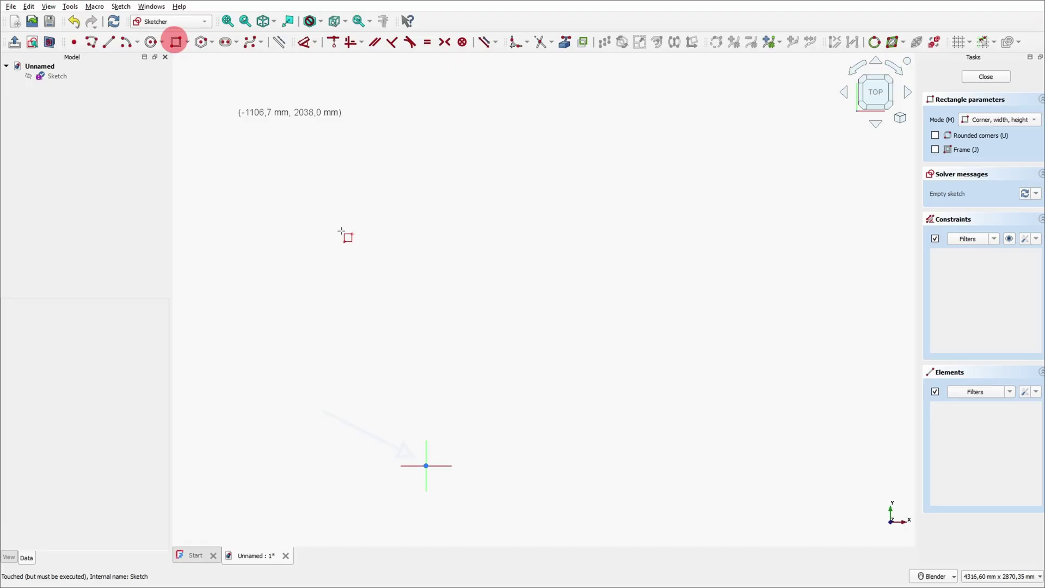
pyautogui.click(427, 464)
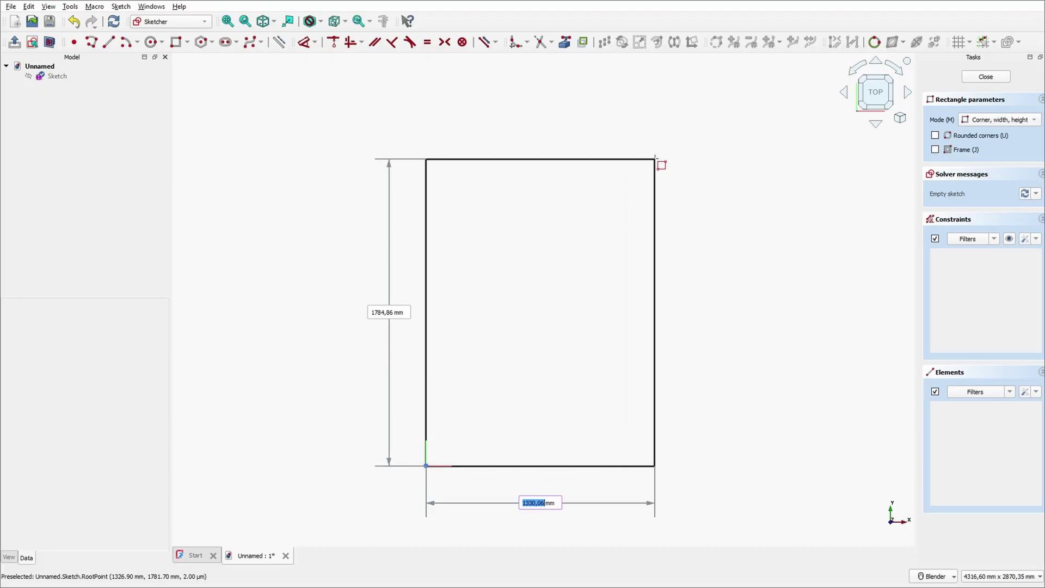
pyautogui.write('1700')
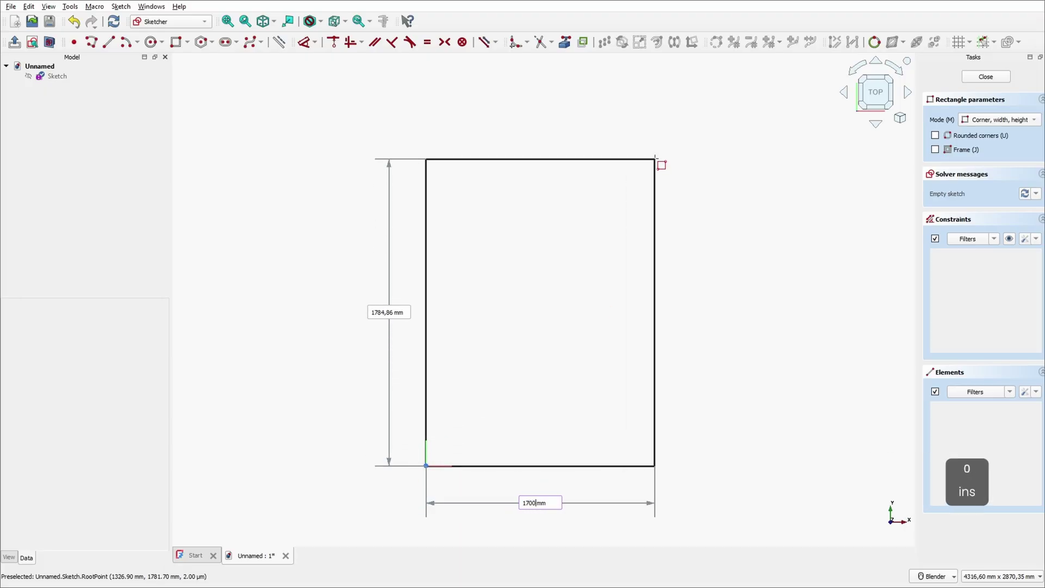
pyautogui.press('Tab')
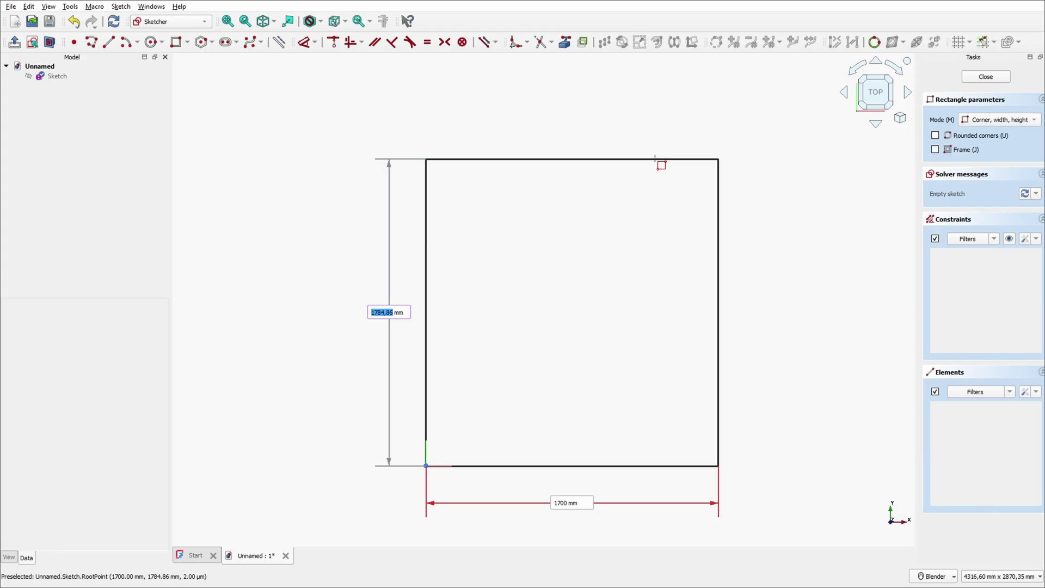
pyautogui.write('2500')
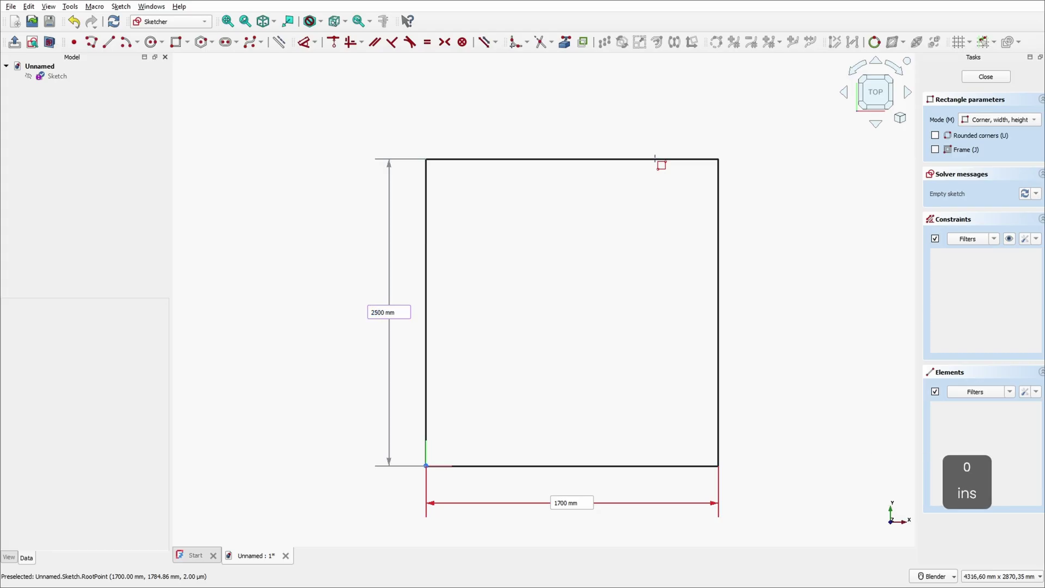
pyautogui.press('Return')
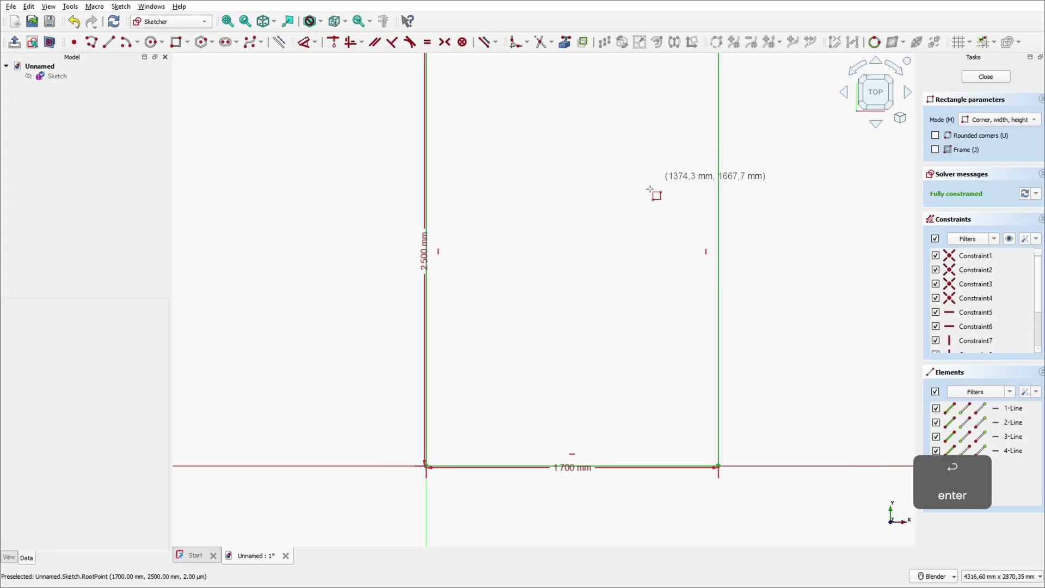
pyautogui.scroll(-1, 615, 206)
pyautogui.rightClick(590, 223)
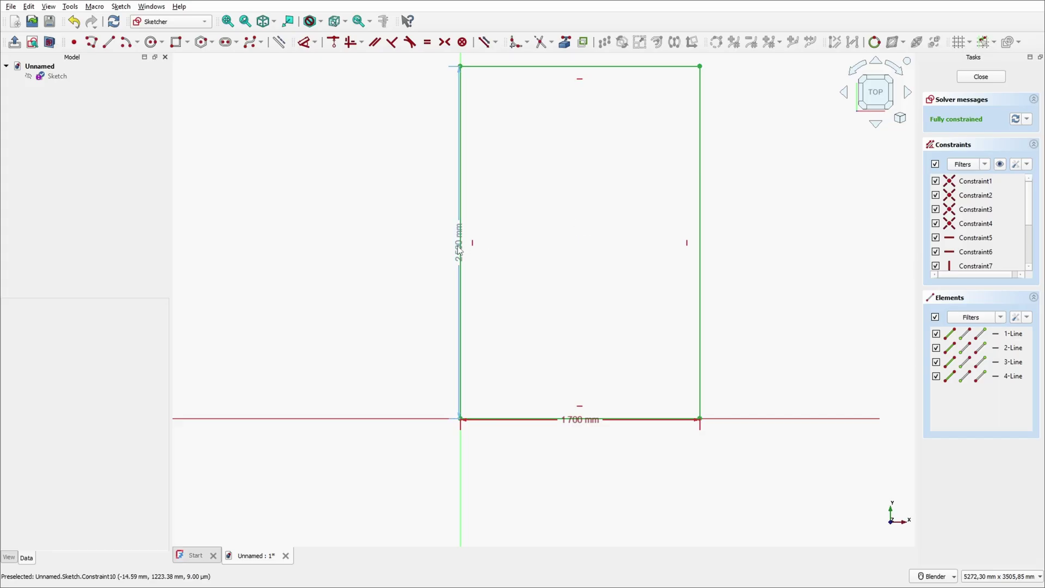
# - Move the rectangle's width and height dimensions clear of its edges, outside the outline
pyautogui.moveTo(459, 243); pyautogui.dragTo(377, 245)
pyautogui.moveTo(580, 420); pyautogui.dragTo(579, 485)
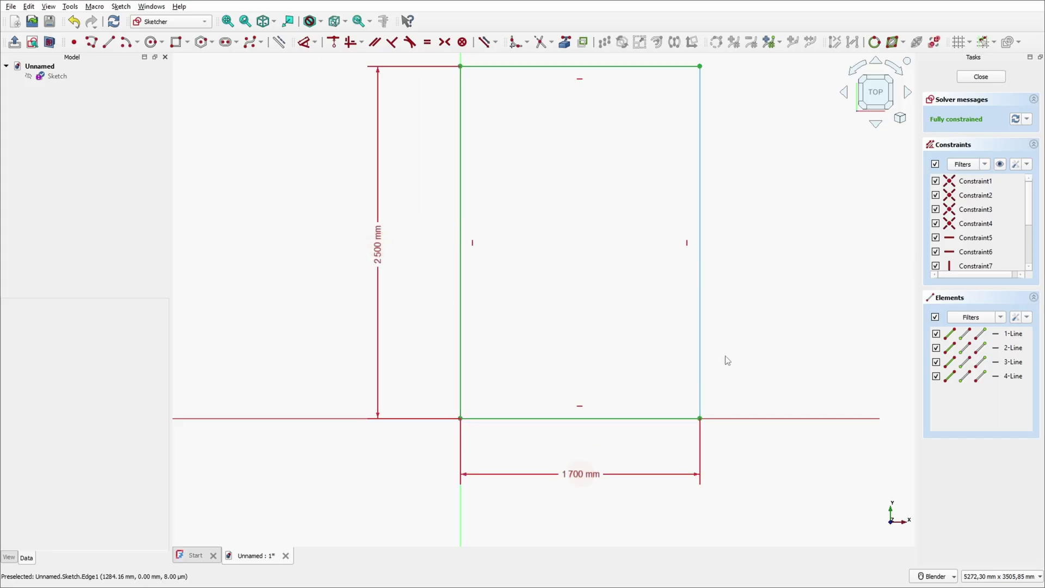
pyautogui.click(763, 311)
# - Sketch a second rectangle about 638 mm high inside the lower part of the first one
pyautogui.scroll(-1, 798, 243)
pyautogui.scroll(1, 870, 233)
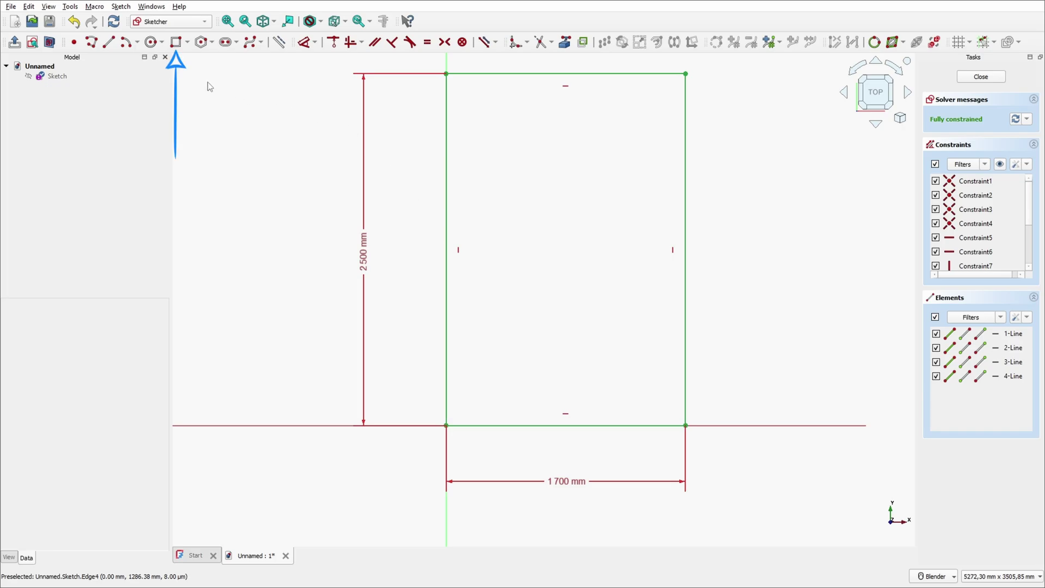
pyautogui.click(175, 42)
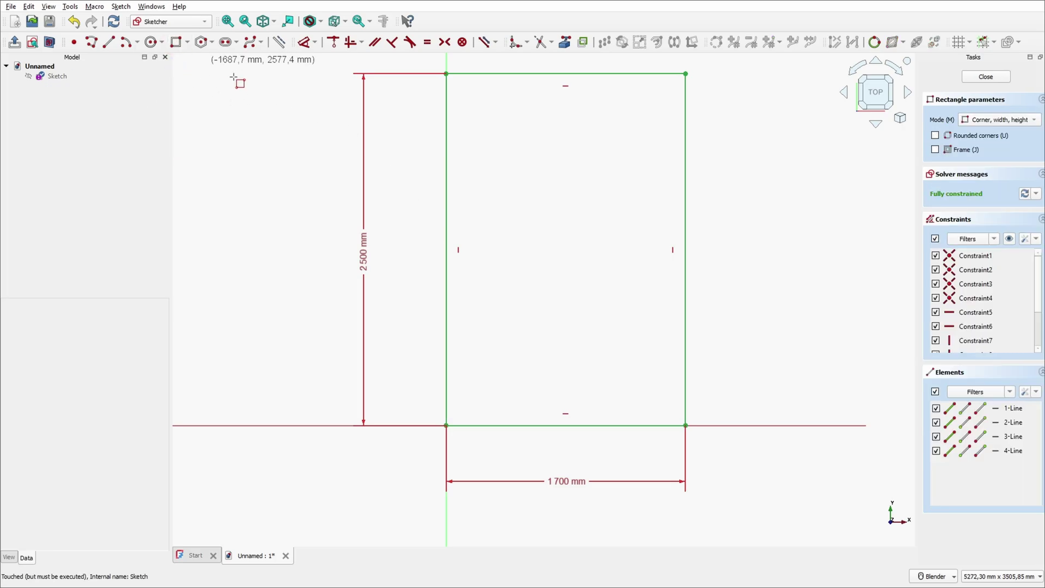
pyautogui.click(499, 315)
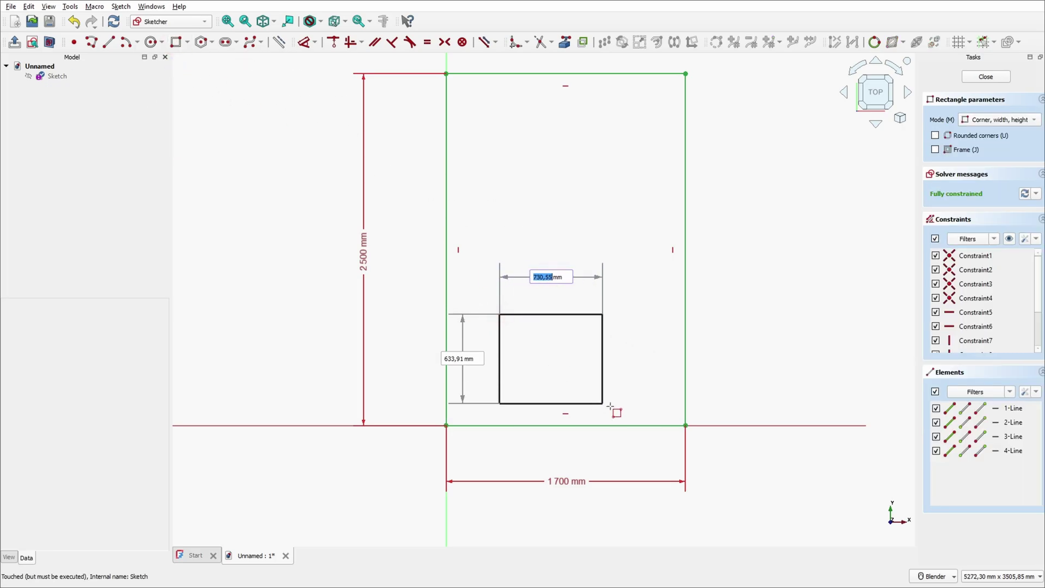
pyautogui.click(663, 404)
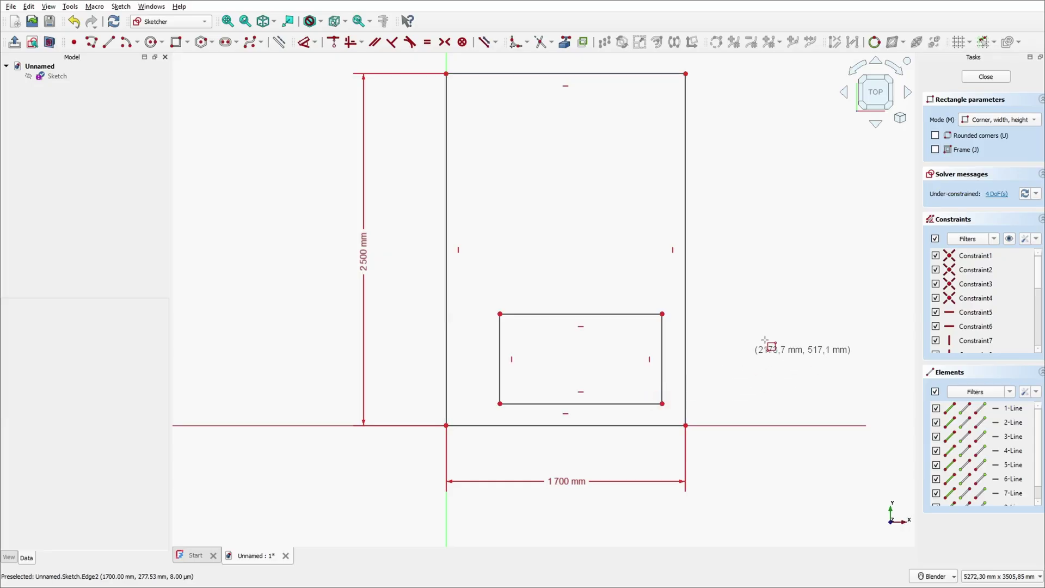
pyautogui.rightClick(756, 328)
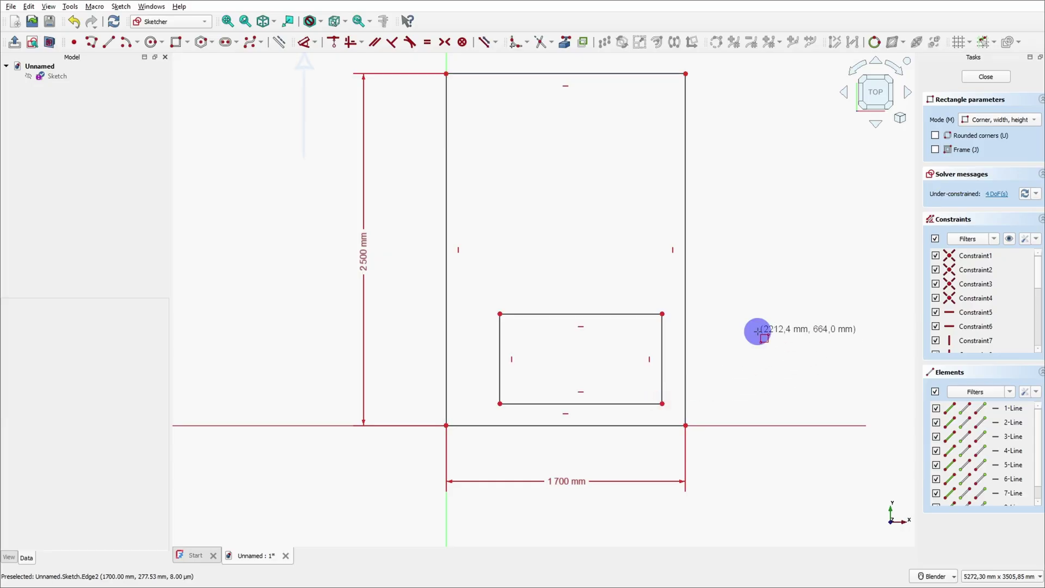
# - Constrain the distance between the left edges of the inner and outer rectangles to 300 mm
pyautogui.click(303, 42)
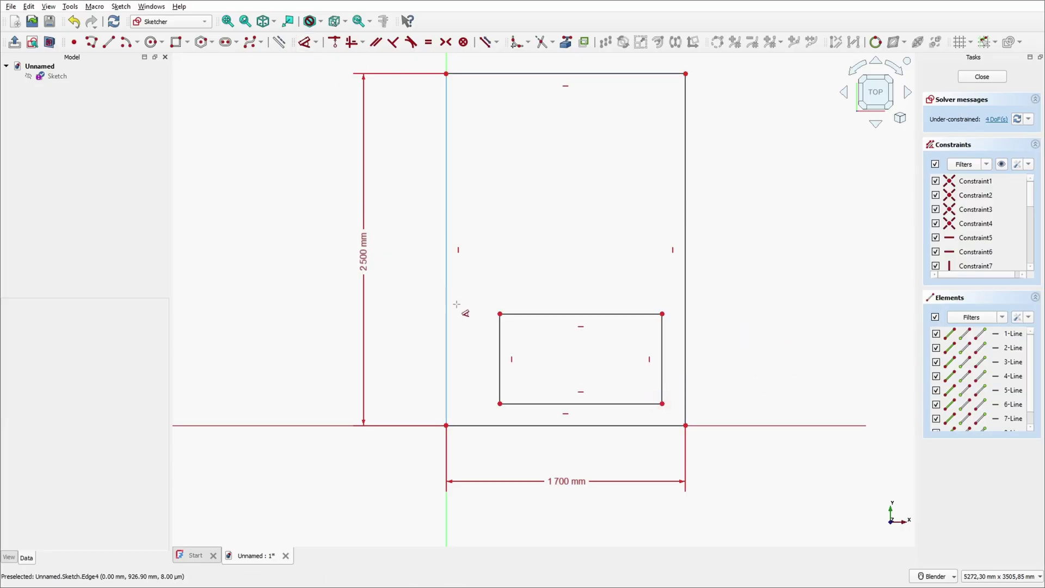
pyautogui.click(500, 341)
pyautogui.click(449, 346)
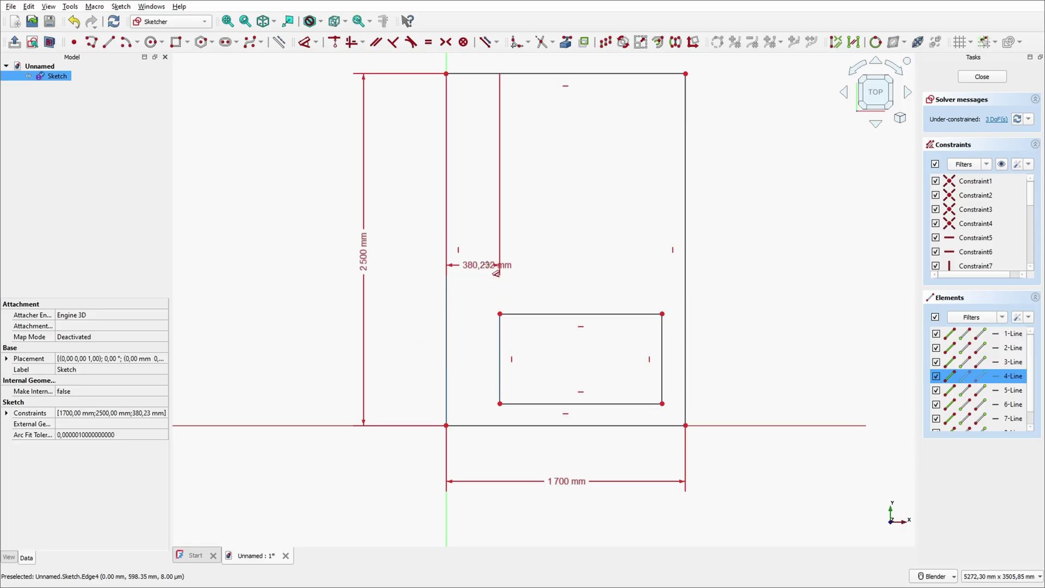
pyautogui.click(486, 266)
pyautogui.write('300')
pyautogui.press('Return')
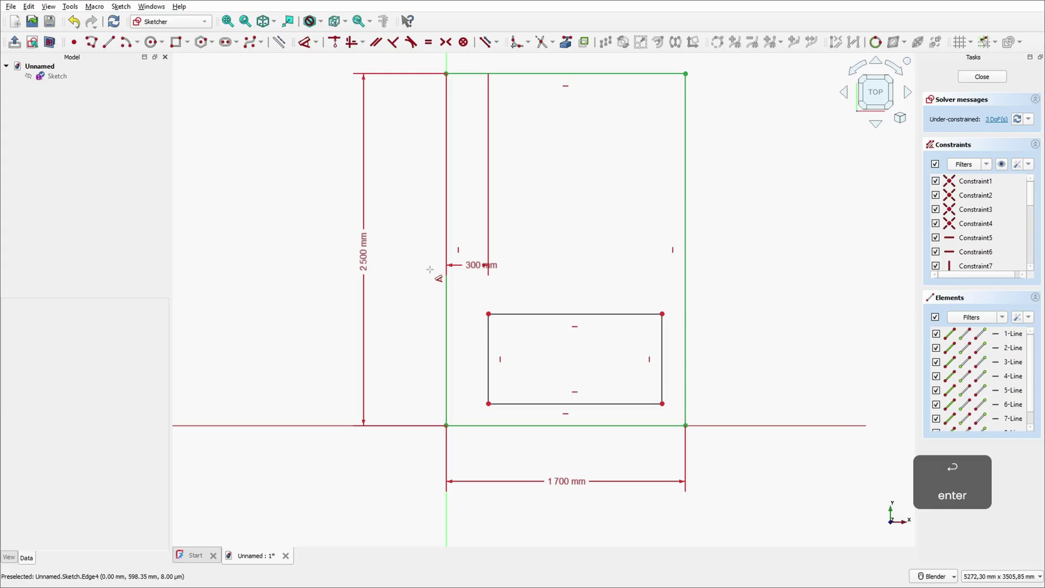
# - Constrain the distance between the right edges of the inner and outer rectangles to 100 mm
pyautogui.click(663, 340)
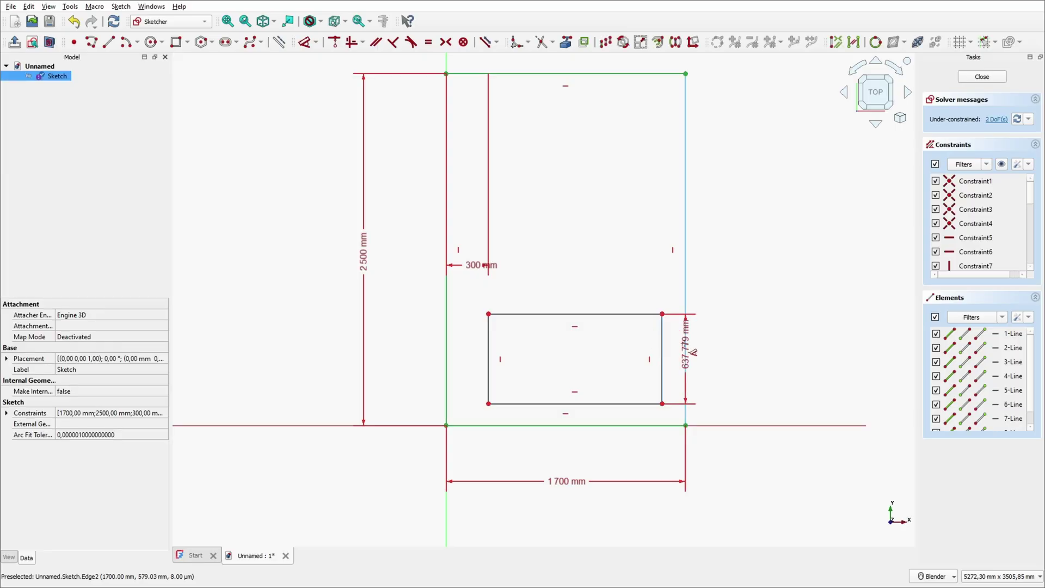
pyautogui.click(685, 340)
pyautogui.click(744, 337)
pyautogui.write('1')
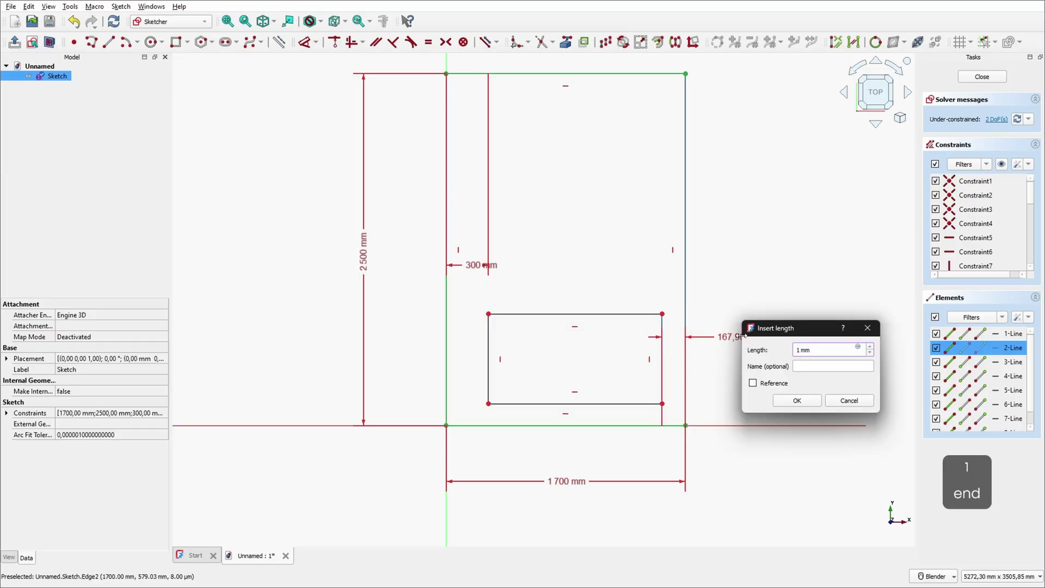
pyautogui.write('00')
pyautogui.press('Return')
# - Constrain the distance between the bottom edges of the inner and outer rectangles to 100 mm
pyautogui.scroll(-1, 619, 490)
pyautogui.scroll(1, 610, 474)
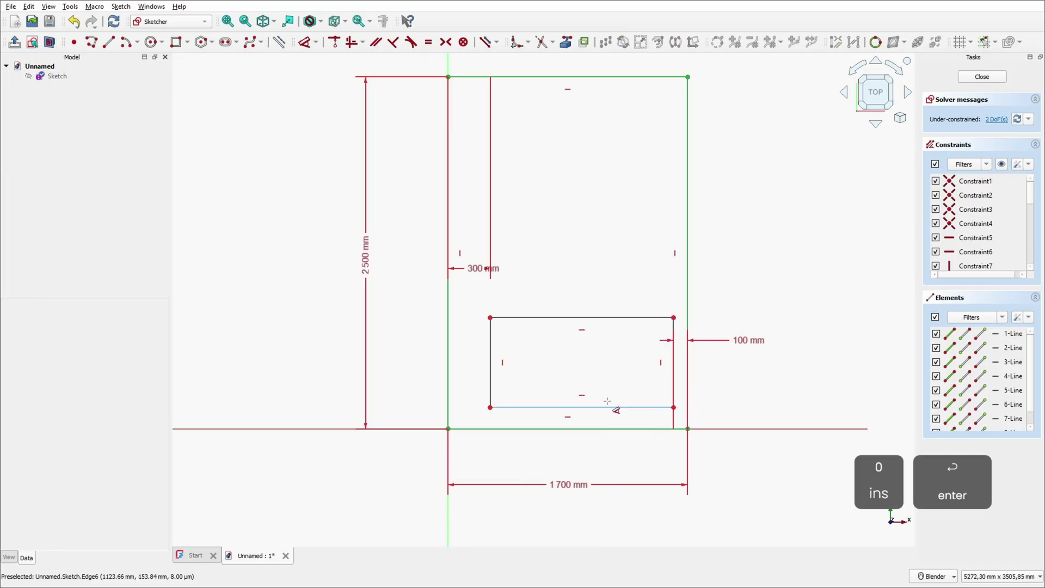
pyautogui.click(640, 407)
pyautogui.click(643, 429)
pyautogui.click(750, 477)
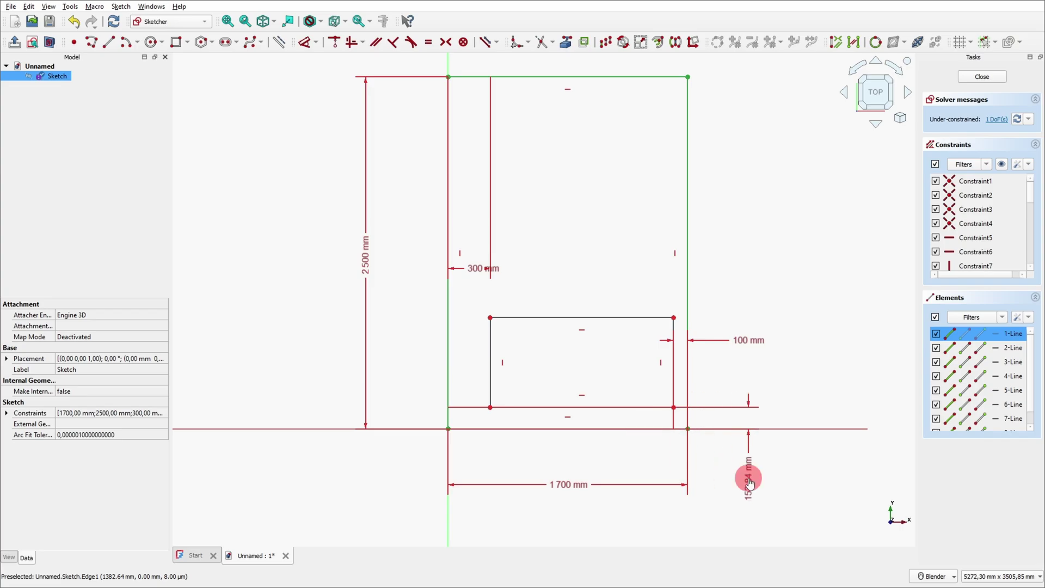
pyautogui.write('100')
pyautogui.press('Return')
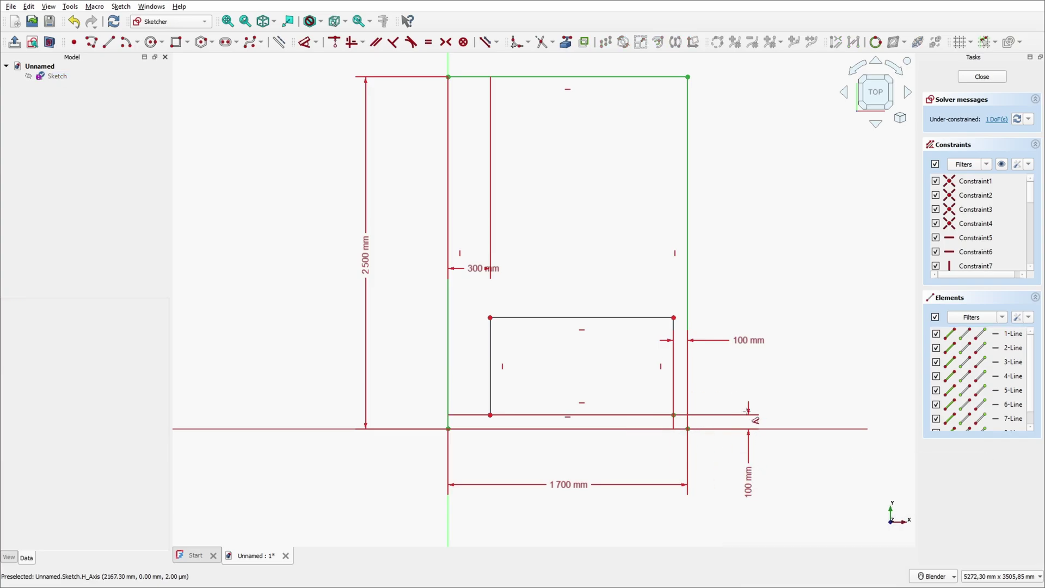
# - Constrain the inner rectangle's height to 915 mm and move the right-edge offset dimension's text inside that rectangle
pyautogui.click(674, 325)
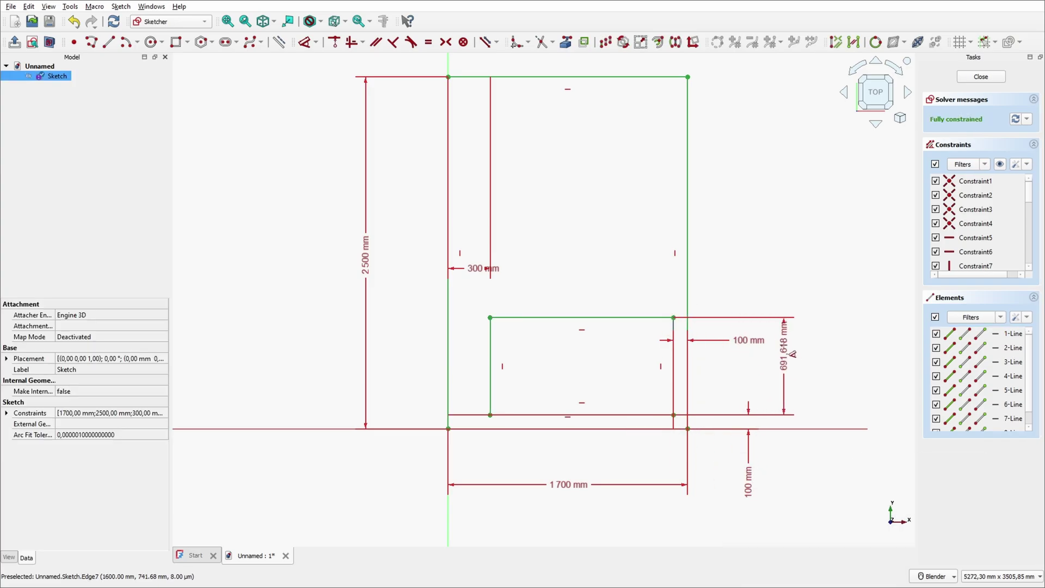
pyautogui.click(805, 350)
pyautogui.write('9154mm')
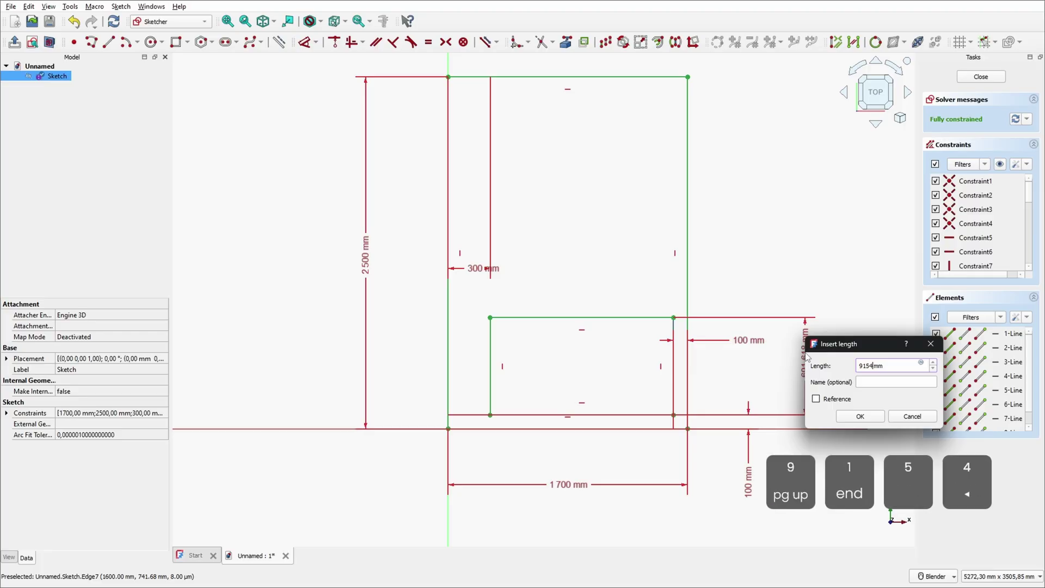
pyautogui.press('BackSpace')
pyautogui.press('Return')
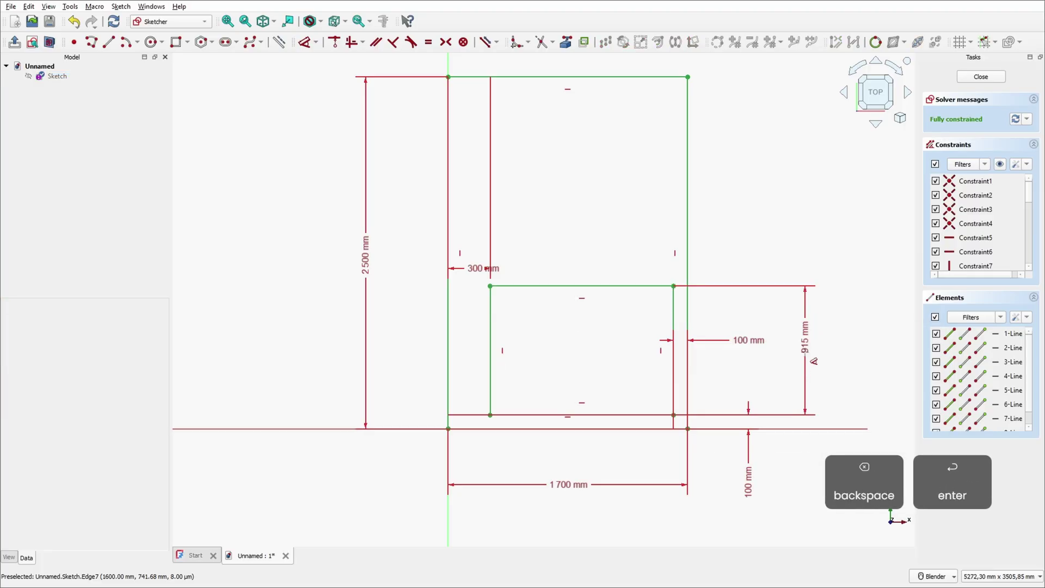
pyautogui.click(764, 220)
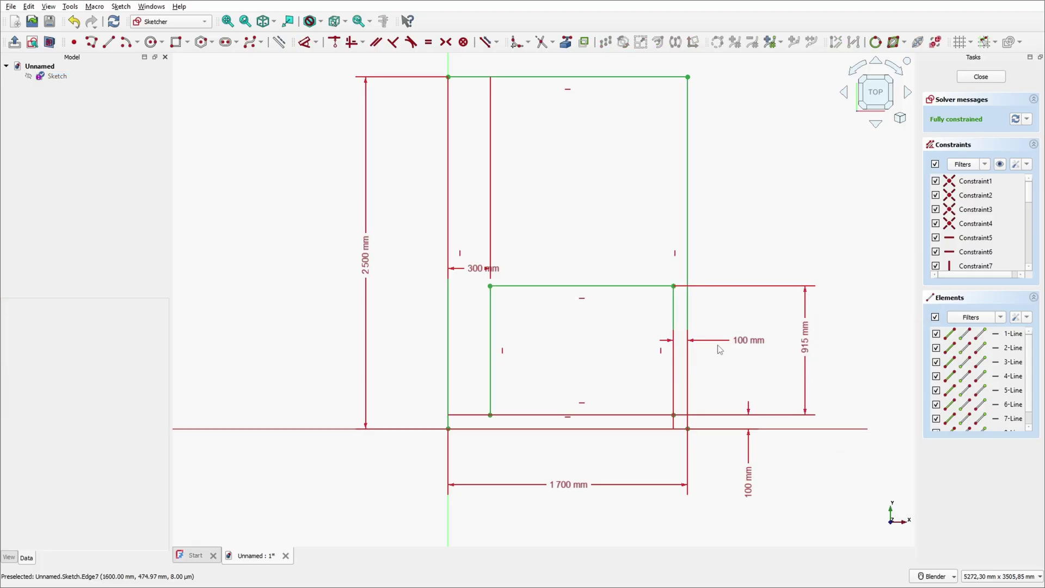
pyautogui.moveTo(724, 348); pyautogui.dragTo(624, 375)
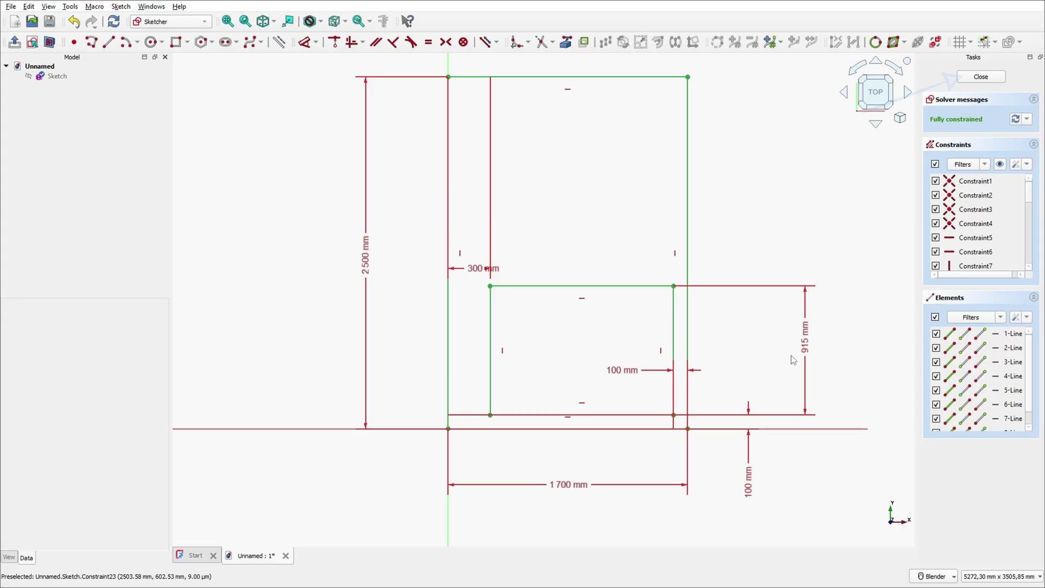
# - Close the floor sketch and extrude it 200 mm along the custom direction Z -1
pyautogui.click(981, 76)
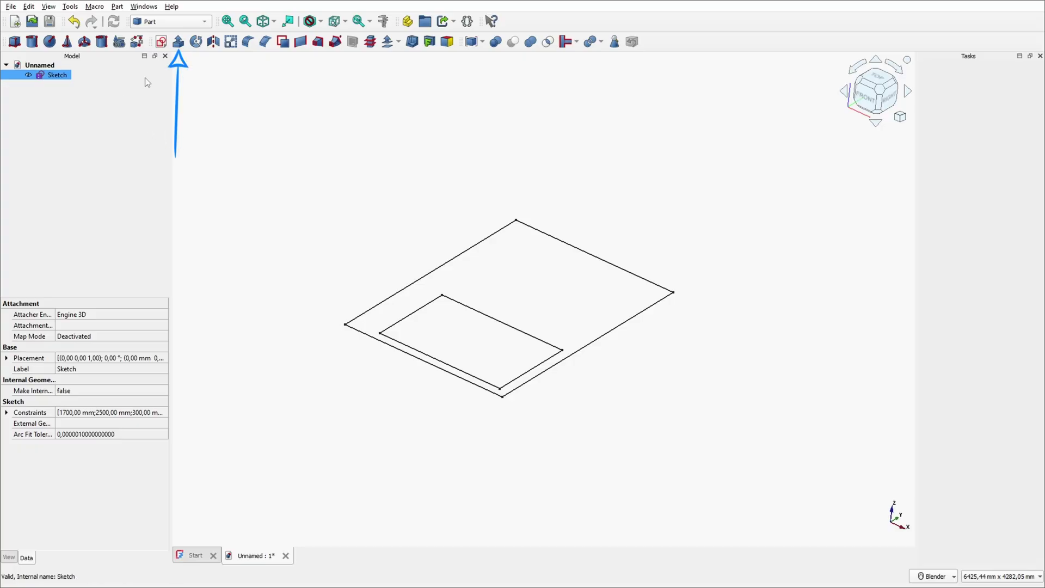
pyautogui.click(179, 43)
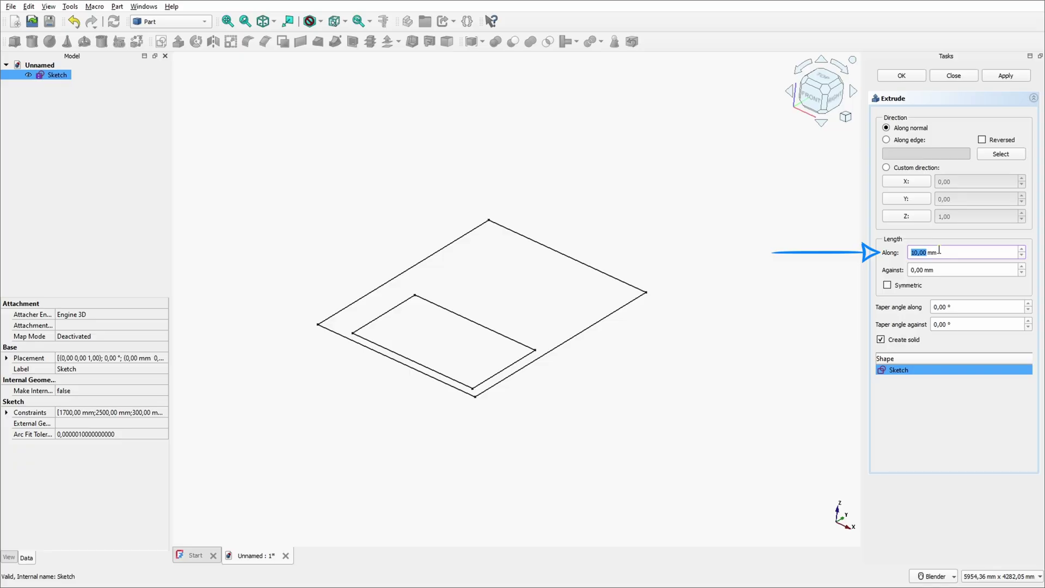
pyautogui.write('200')
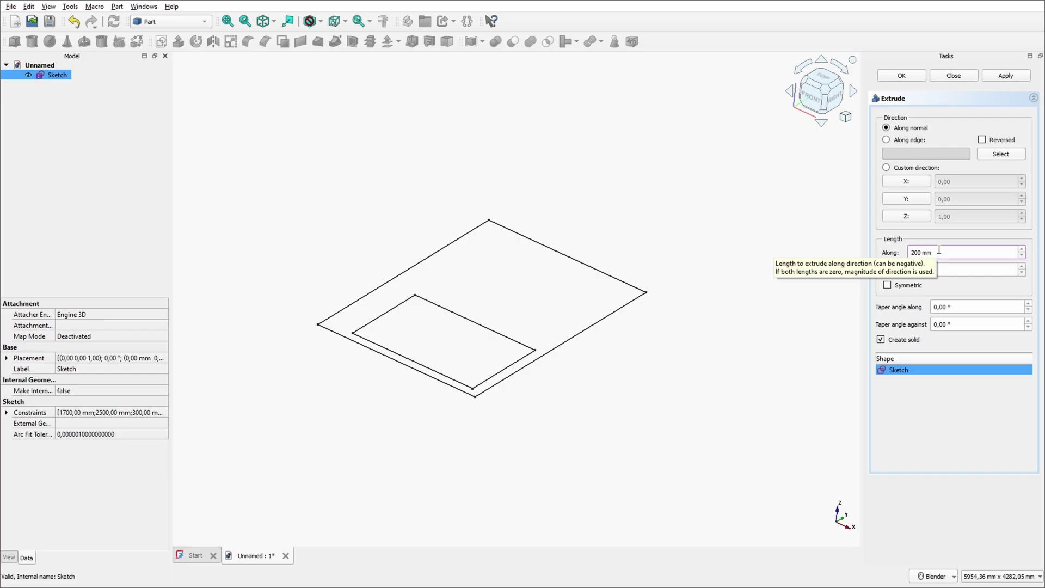
pyautogui.click(906, 217)
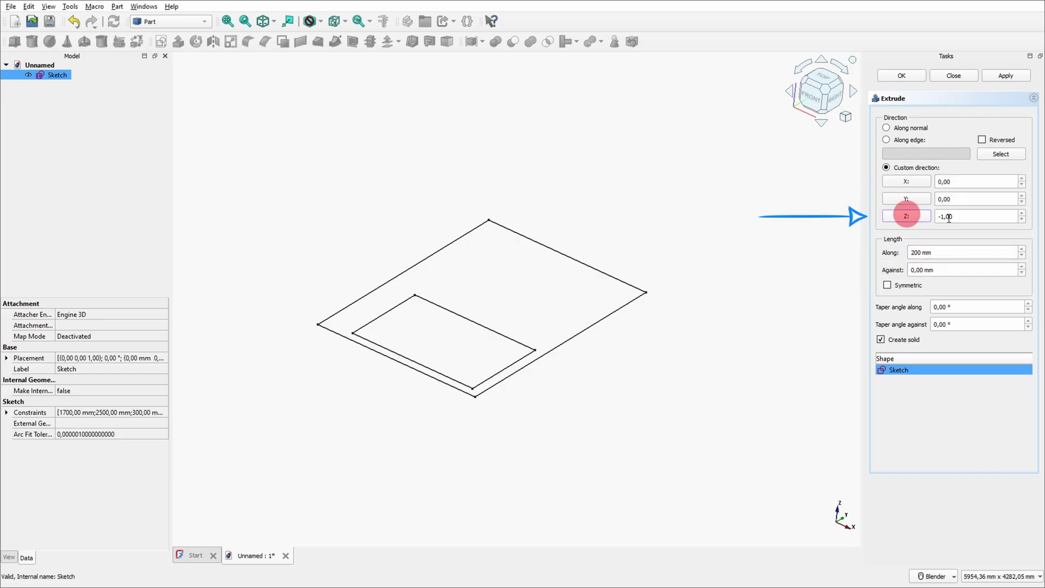
pyautogui.click(902, 76)
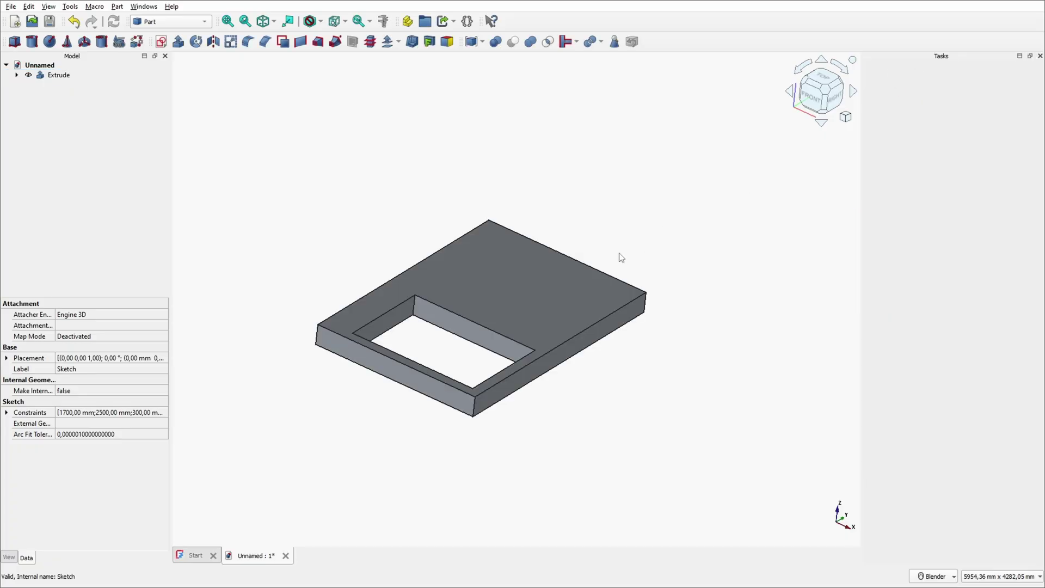
# - Create a sketch on the underside of the extruded floor, attached with the Plane face method
pyautogui.press('1')
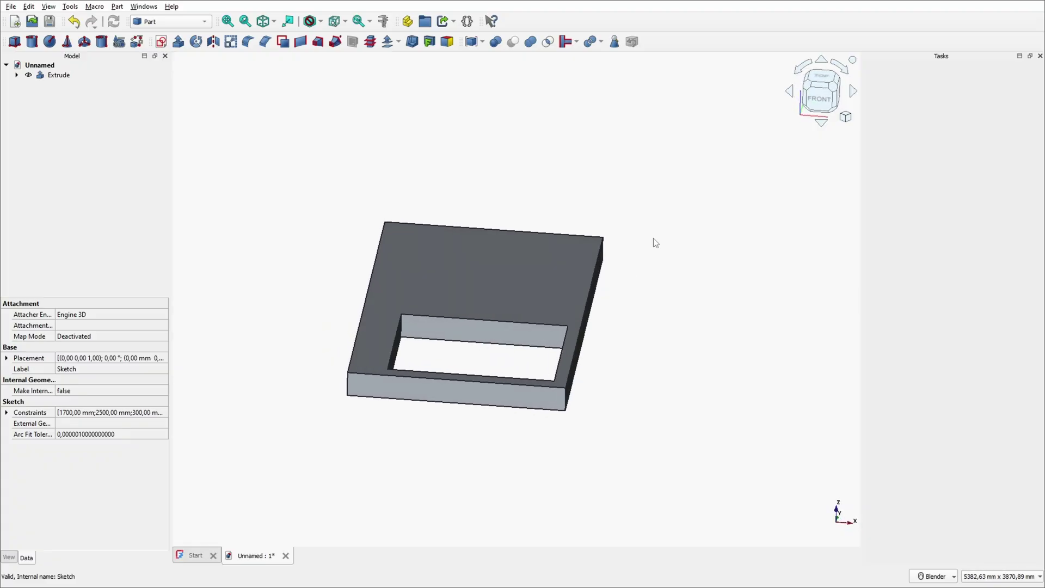
pyautogui.press('0')
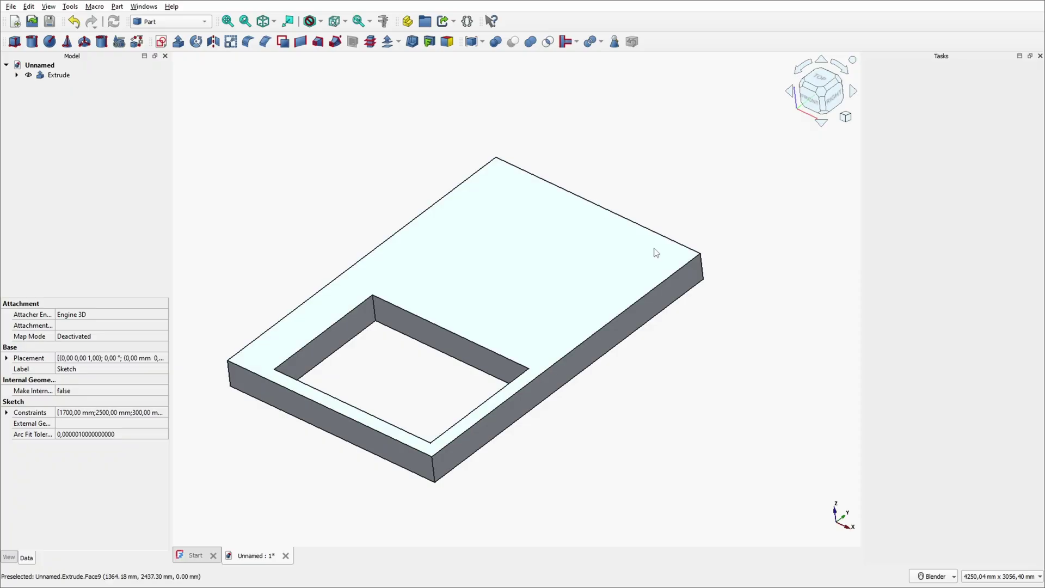
pyautogui.moveTo(653, 238); pyautogui.dragTo(590, 318, button='middle')
pyautogui.click(589, 318)
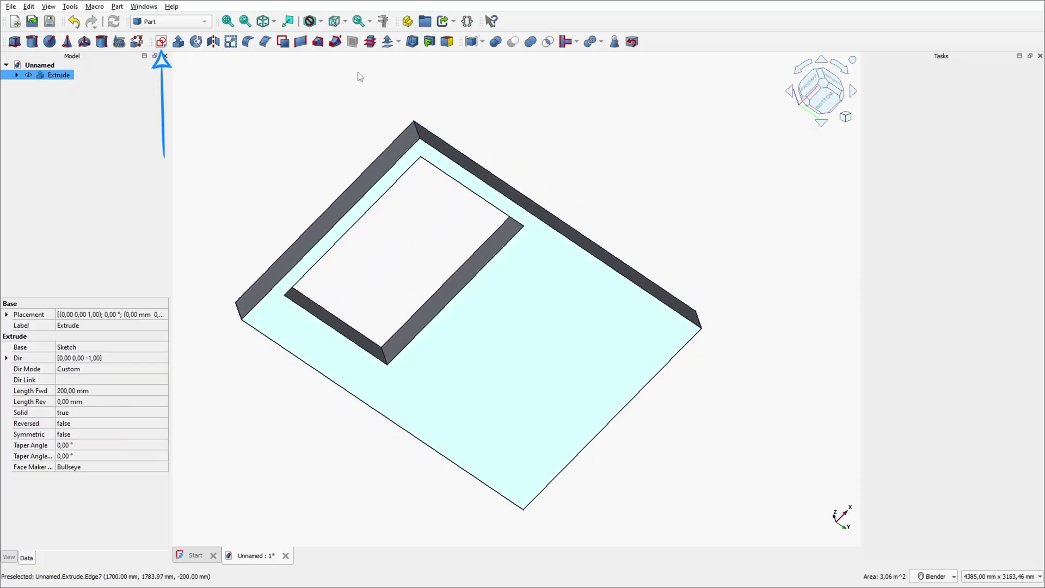
pyautogui.click(163, 44)
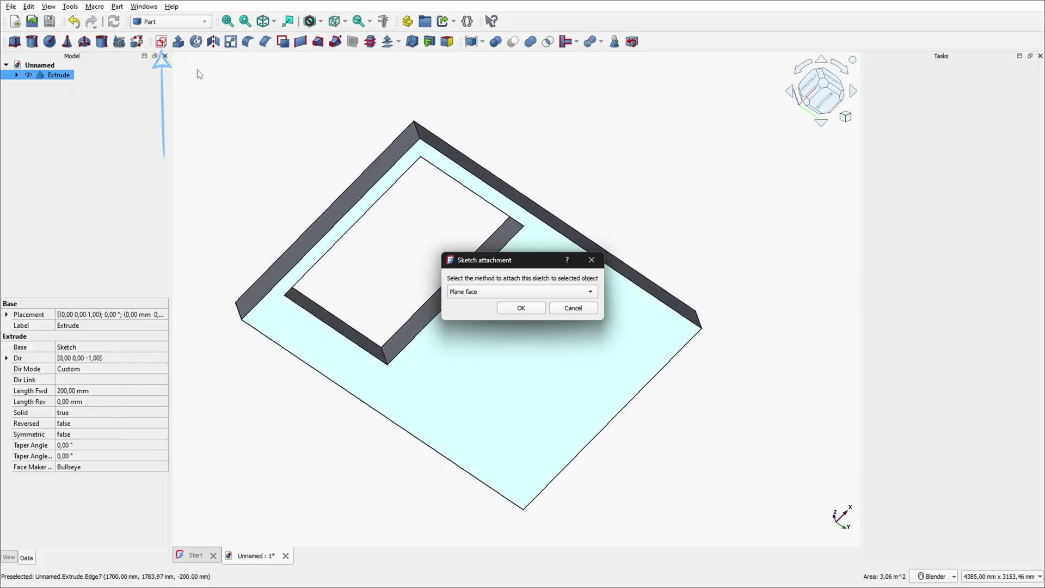
pyautogui.click(520, 308)
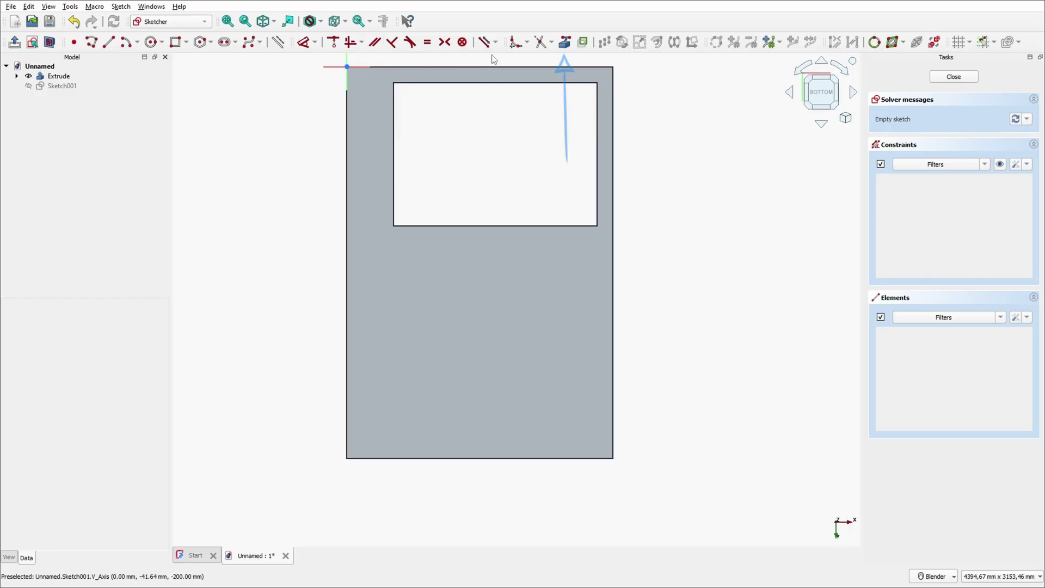
# - Link the two long outer edges of the floor's underside into the sketch as external geometry
pyautogui.click(565, 42)
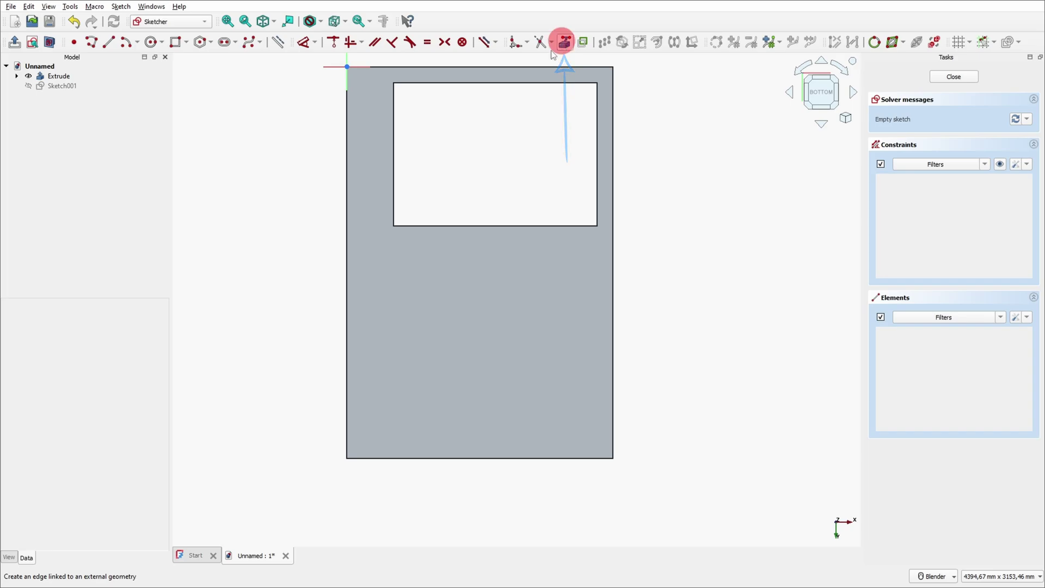
pyautogui.click(346, 214)
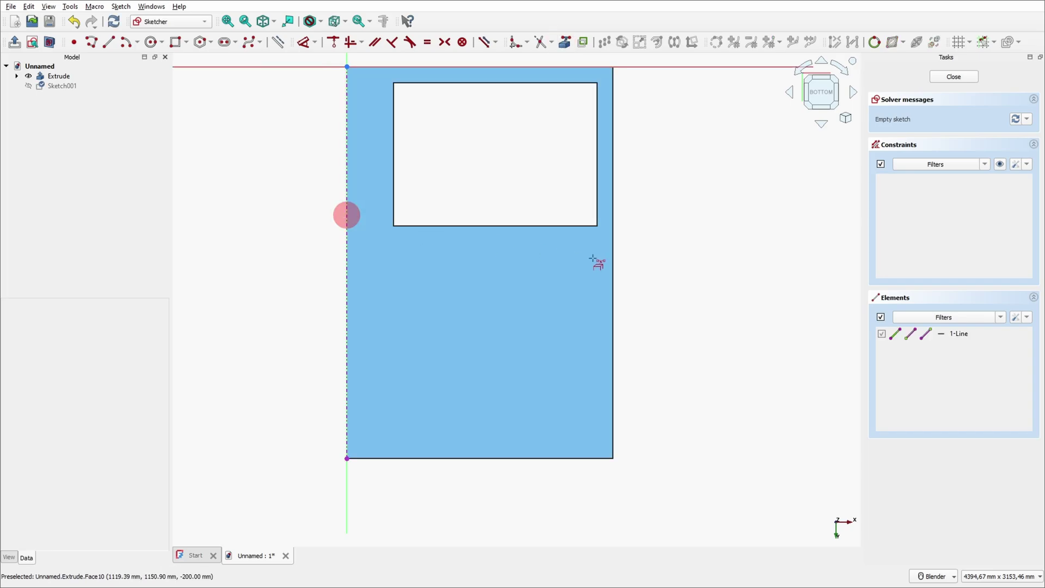
pyautogui.click(613, 273)
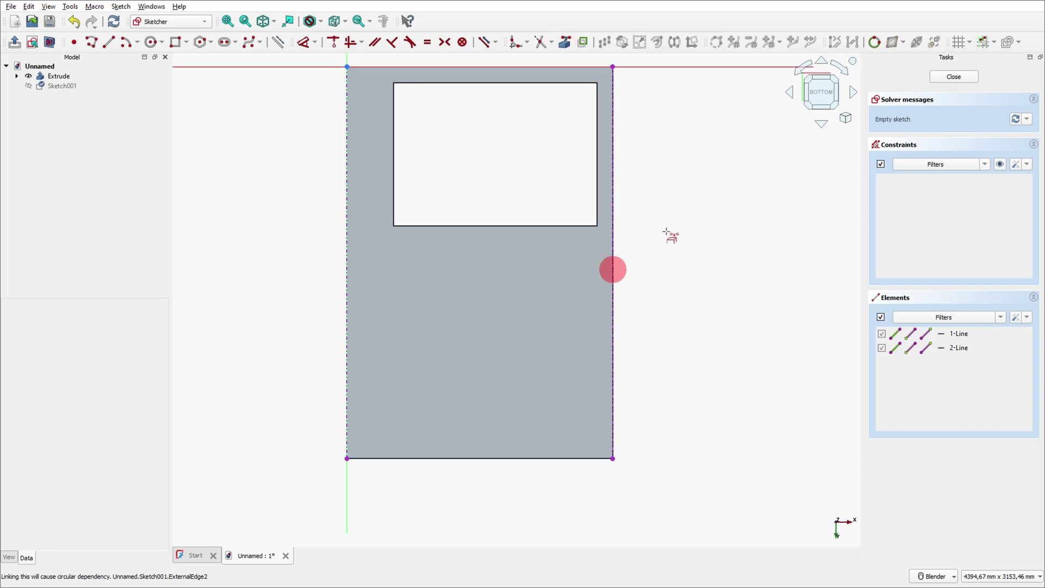
# - Draw a rectangle between opposite outer corners of the linked edges to cover the full floor, and close the sketch
pyautogui.click(176, 42)
pyautogui.click(347, 67)
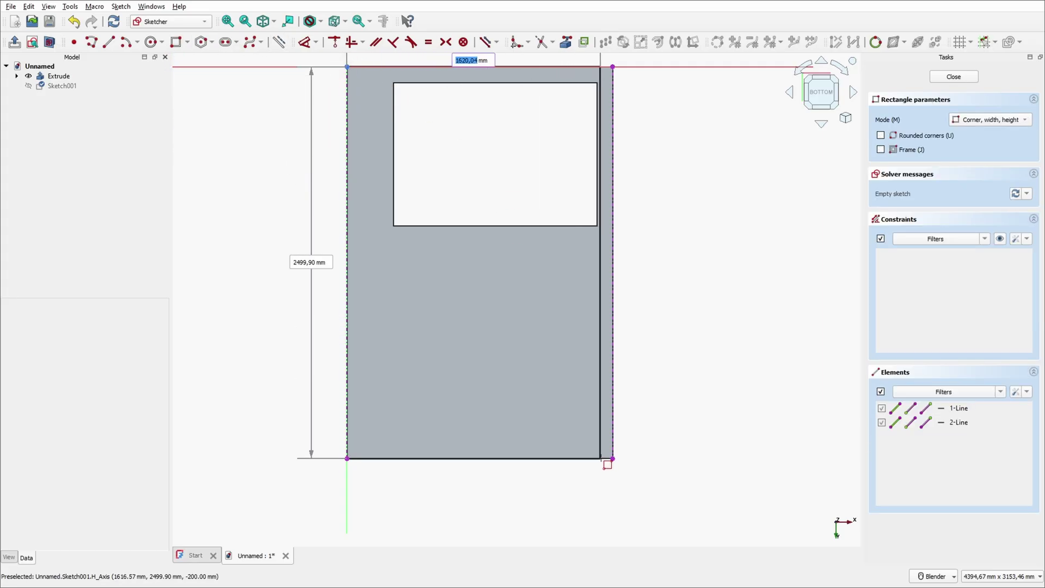
pyautogui.click(614, 459)
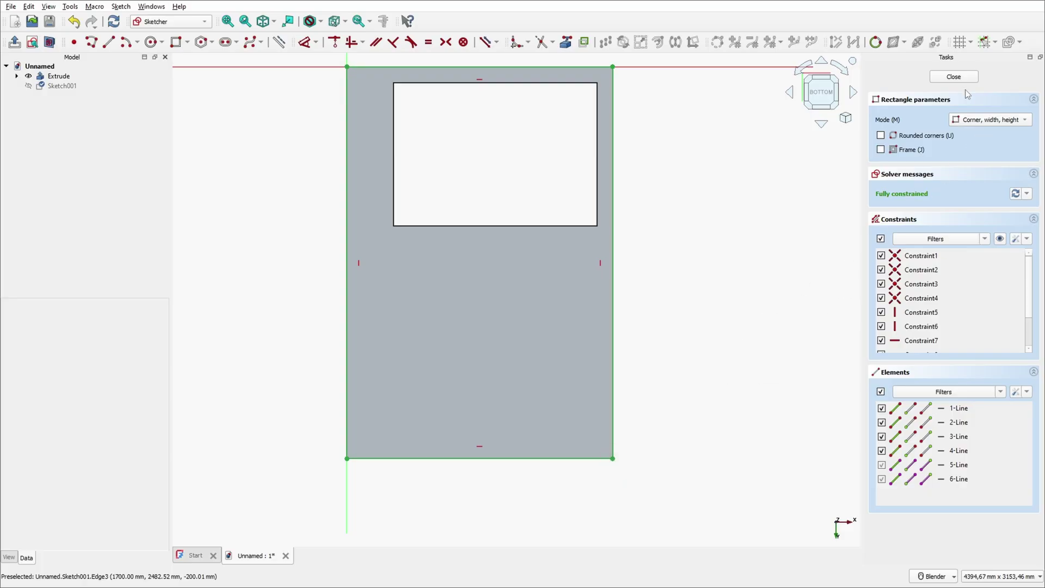
pyautogui.click(950, 77)
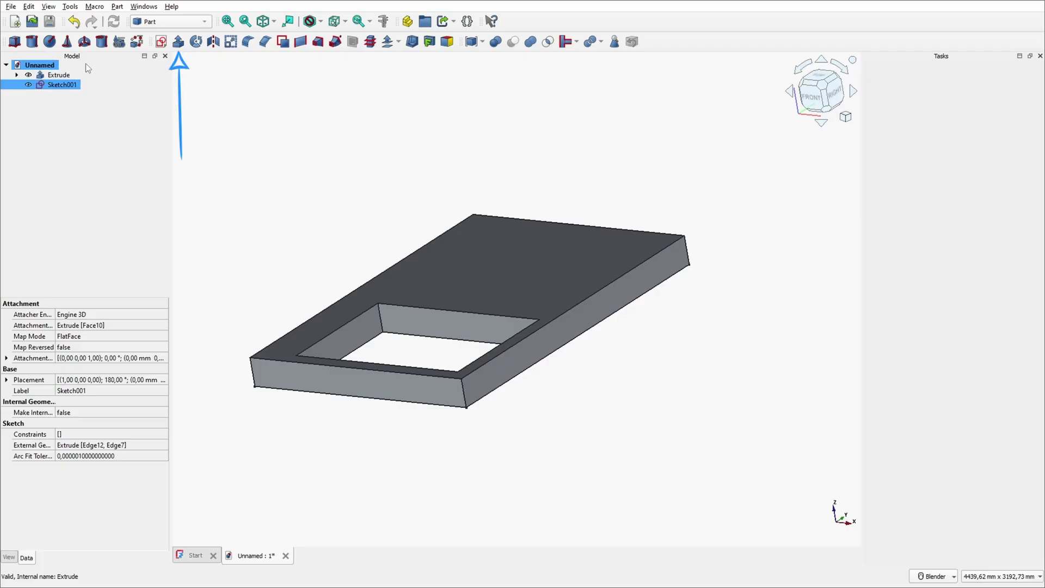
# - Extrude the underside rectangle sketch 200 mm along its normal as a solid
pyautogui.click(177, 43)
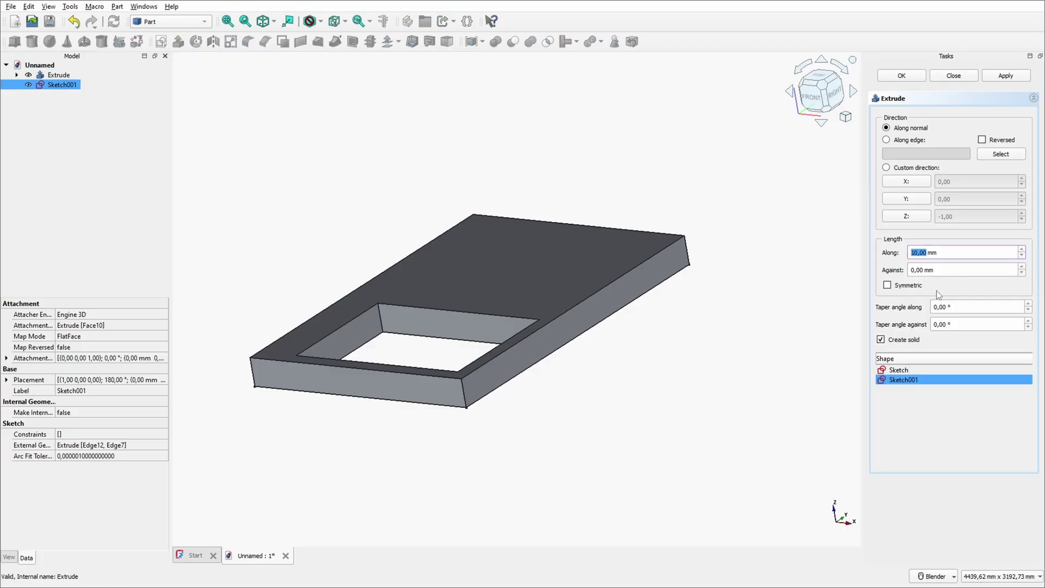
pyautogui.write('200')
pyautogui.click(902, 76)
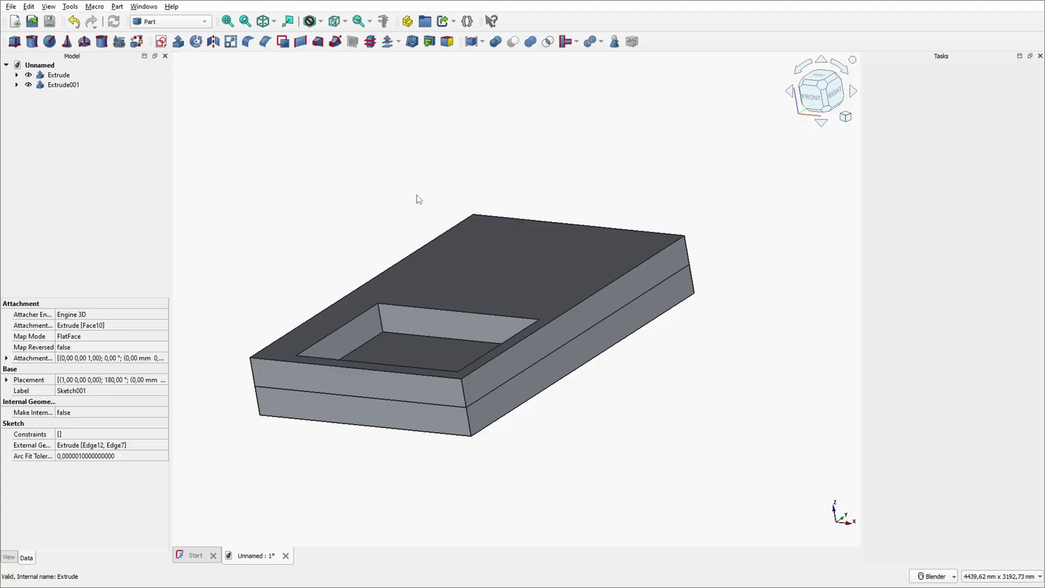
# - Fuse the upper and lower floor extrusions into one solid with a Boolean union
pyautogui.click(58, 74)
pyautogui.keyDown('ctrl'); pyautogui.click(61, 85); pyautogui.keyUp('ctrl')
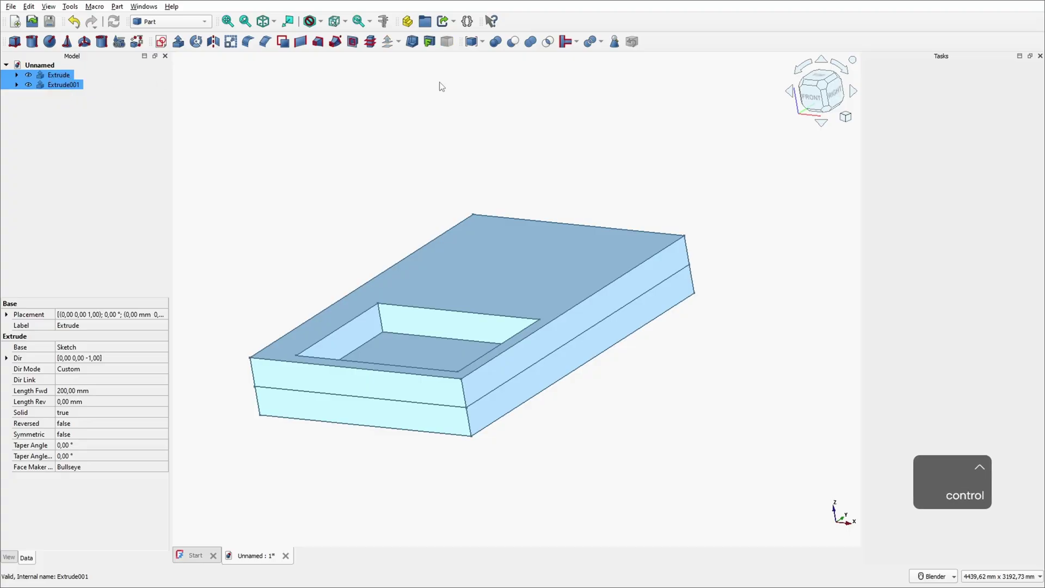
pyautogui.click(531, 42)
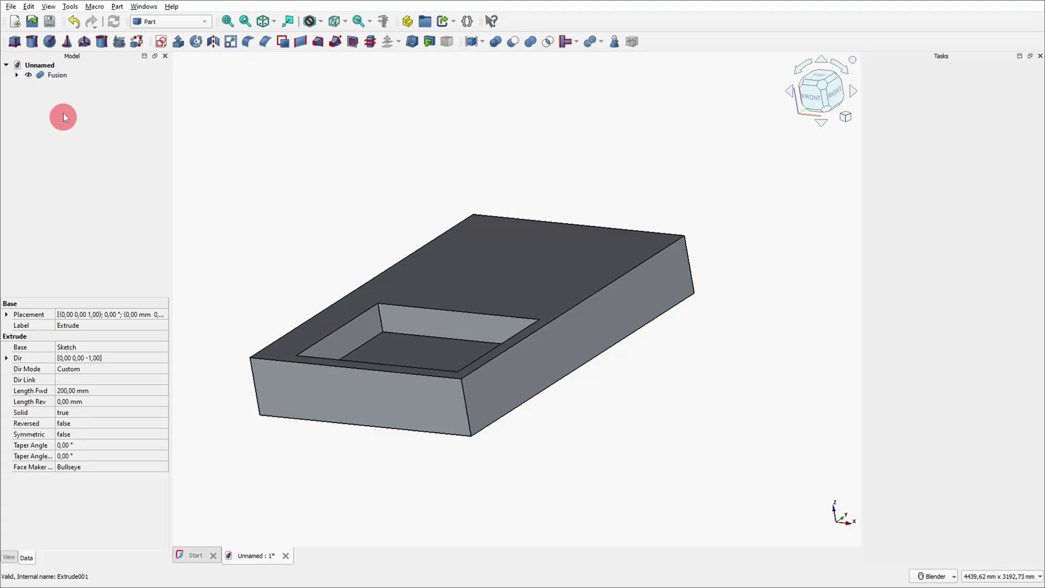
pyautogui.click(57, 75)
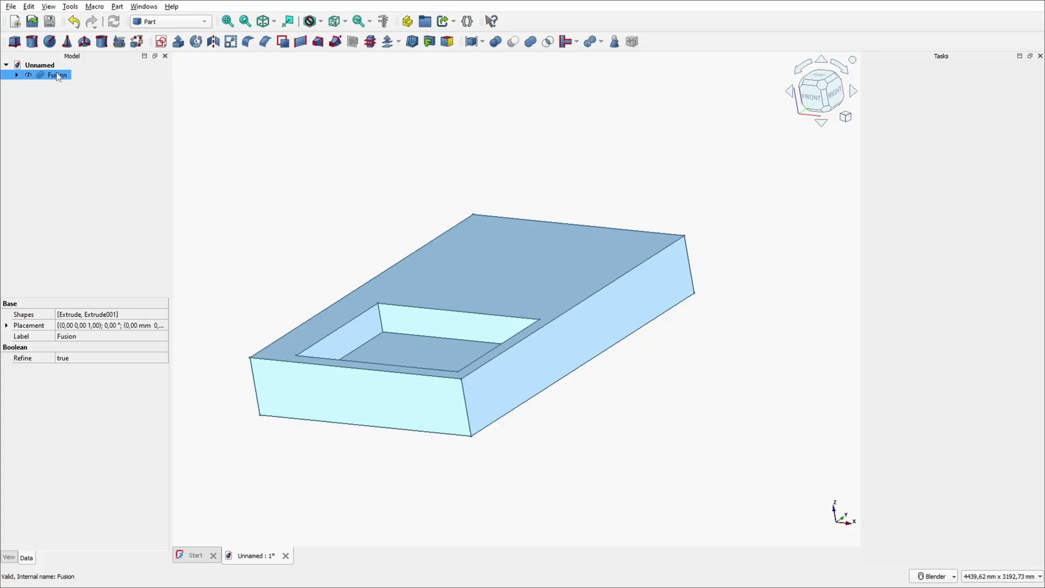
pyautogui.click(358, 167)
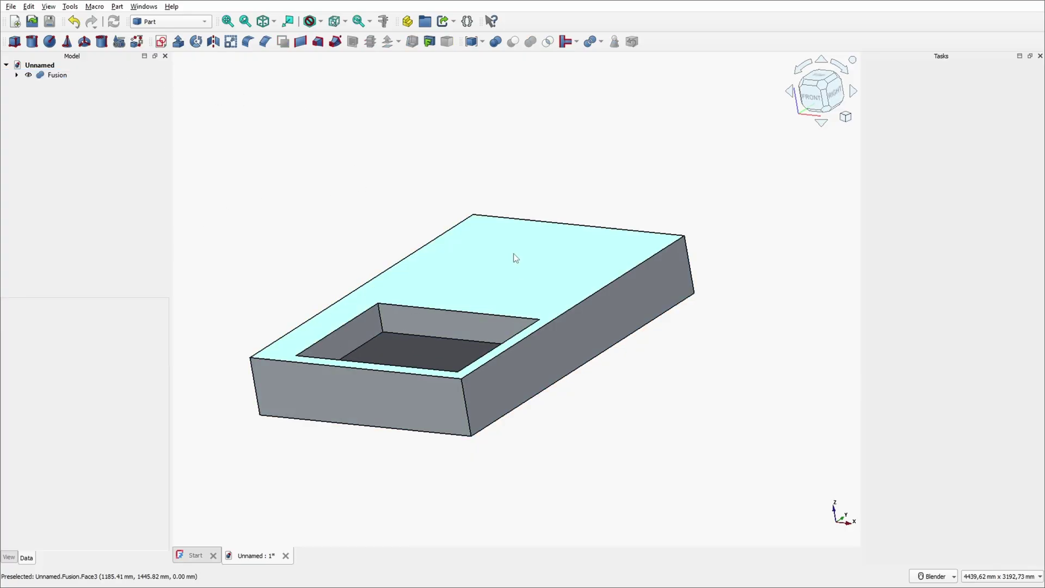
pyautogui.moveTo(381, 128); pyautogui.dragTo(393, 164, button='middle')
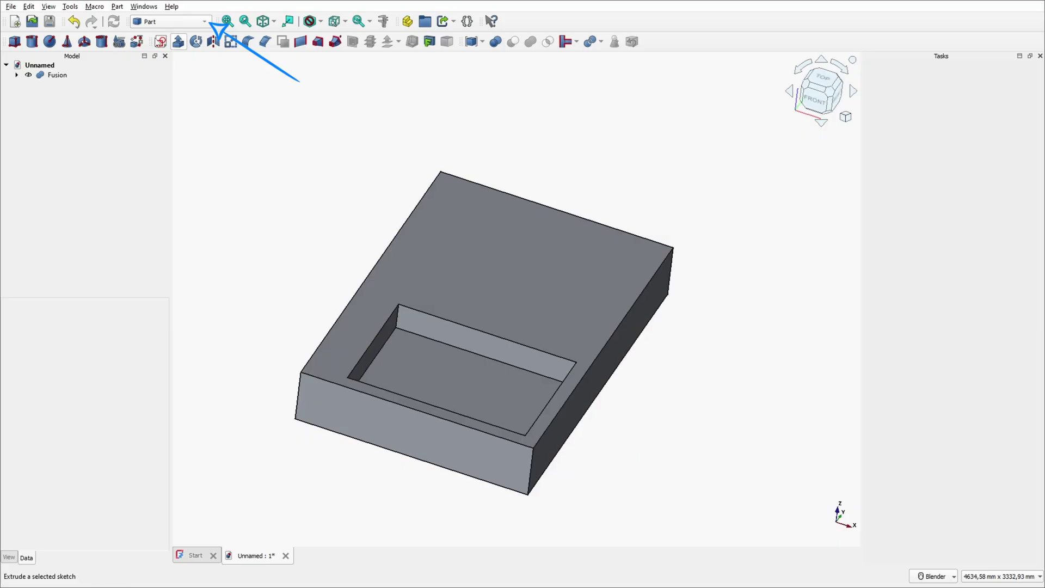
# - Switch to the BIM workbench
pyautogui.click(171, 21)
pyautogui.click(149, 19)
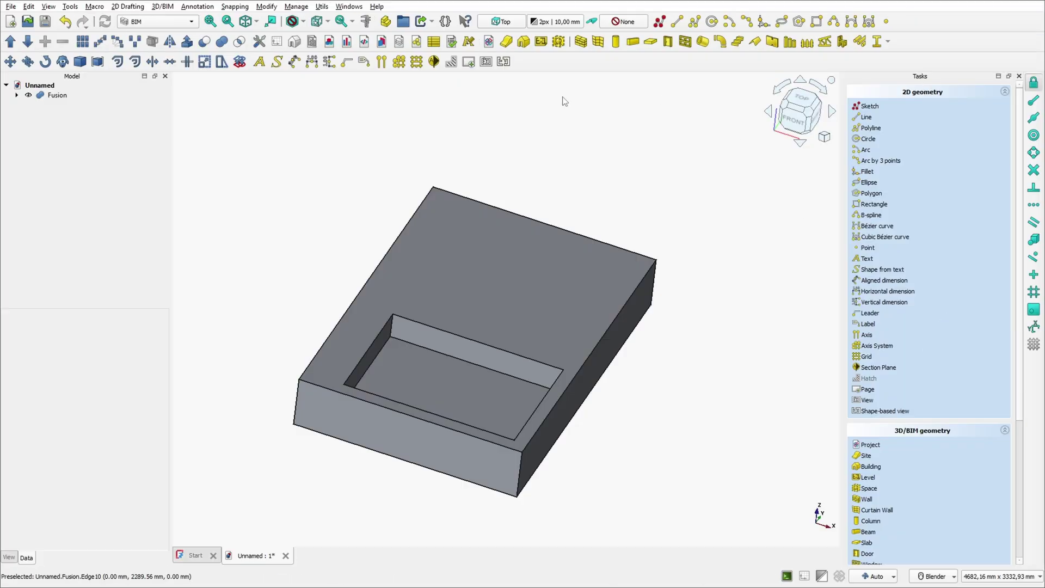
# - Unlock the toolbars, move the drafting tools to the end of the annotation tools row, and lock the toolbars again
pyautogui.rightClick(933, 22)
pyautogui.click(973, 321)
pyautogui.moveTo(687, 22); pyautogui.dragTo(530, 65)
pyautogui.rightClick(853, 66)
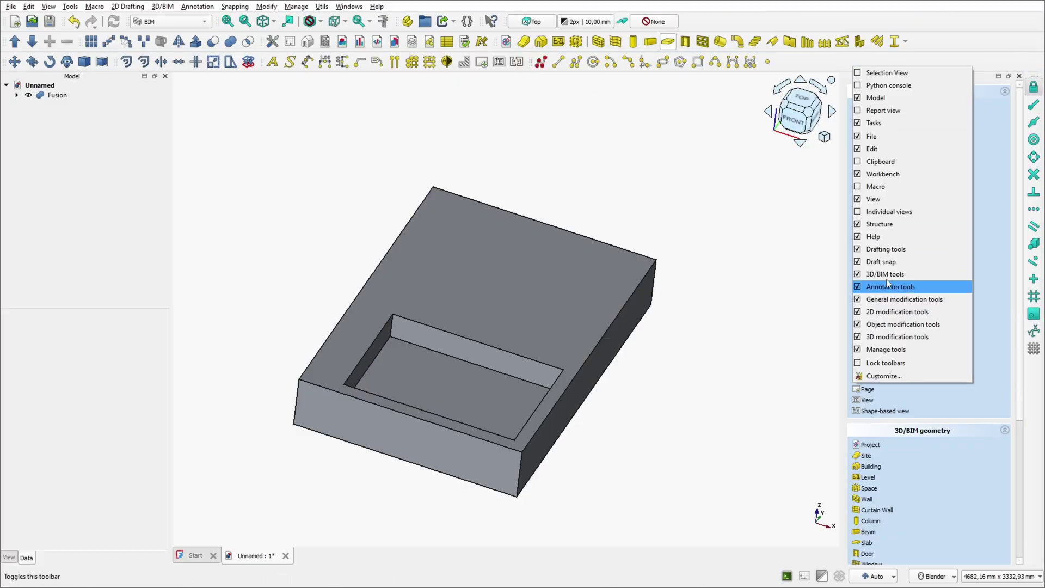
pyautogui.click(893, 363)
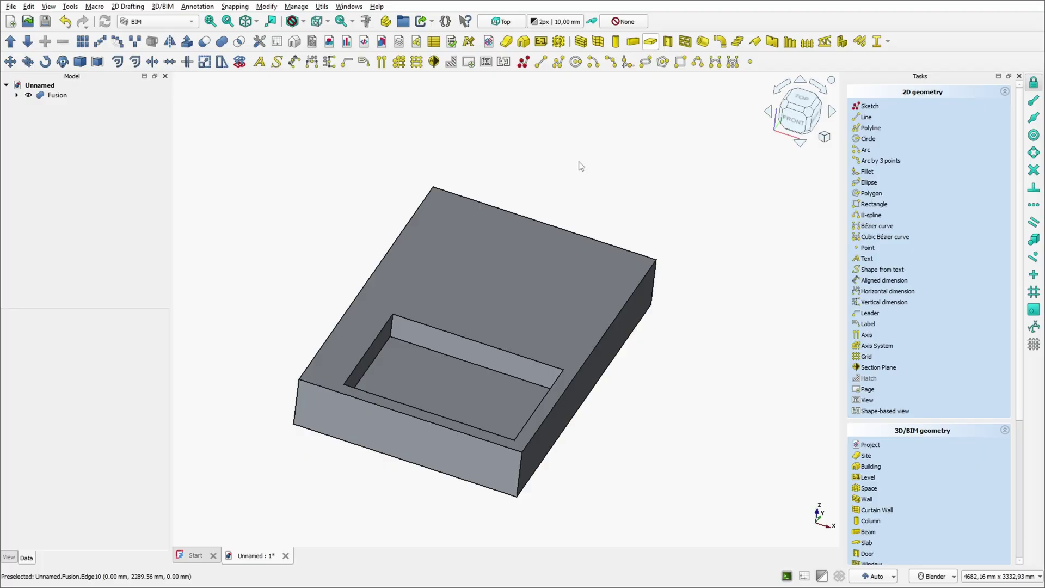
# - Convert the fused floor solid into a BIM slab
pyautogui.click(56, 95)
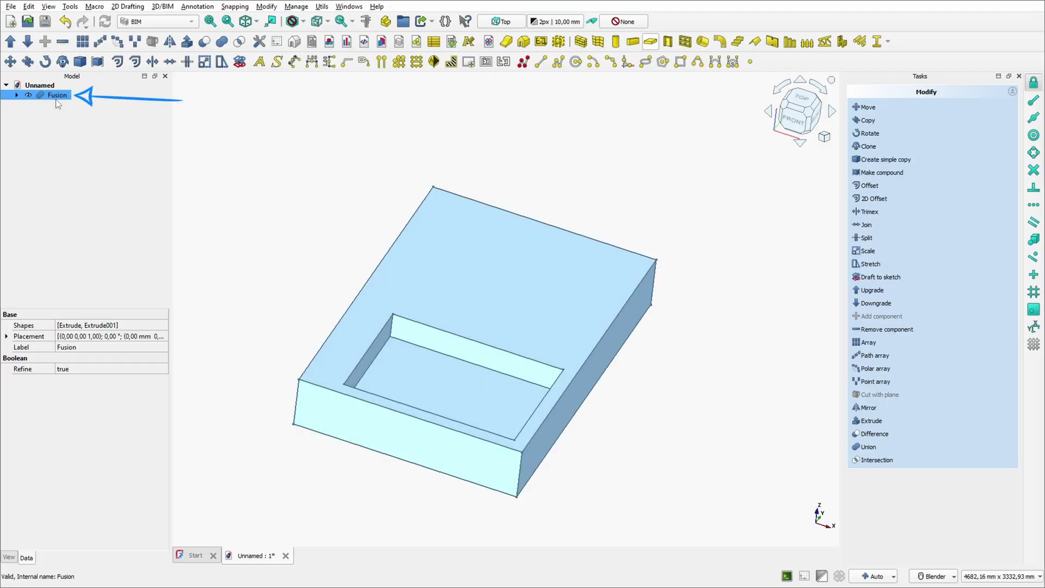
pyautogui.click(649, 43)
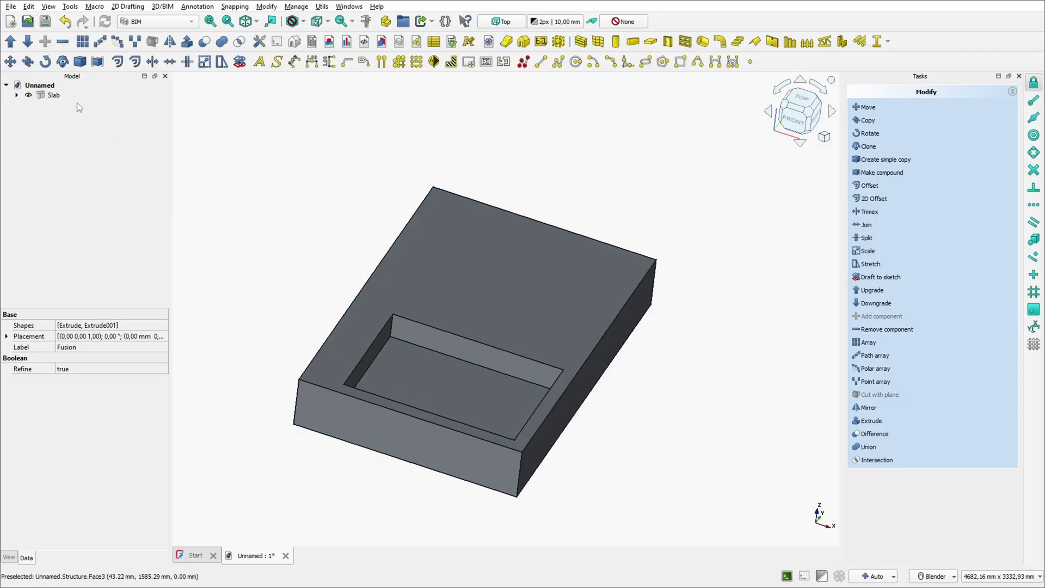
# - Set the slab's structural height to 400 mm
pyautogui.click(52, 95)
pyautogui.moveTo(164, 360); pyautogui.dragTo(80, 487)
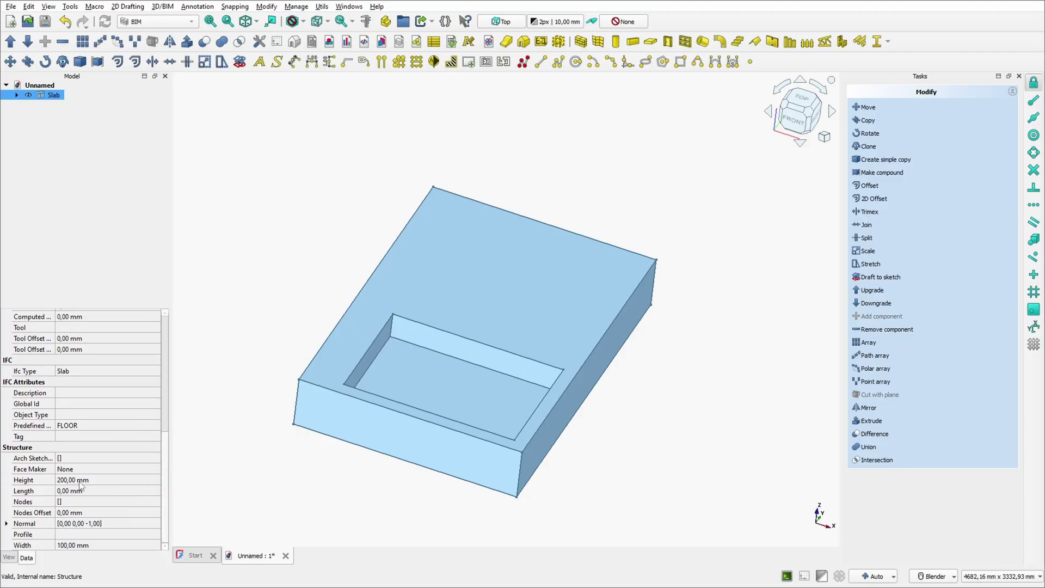
pyautogui.click(87, 482)
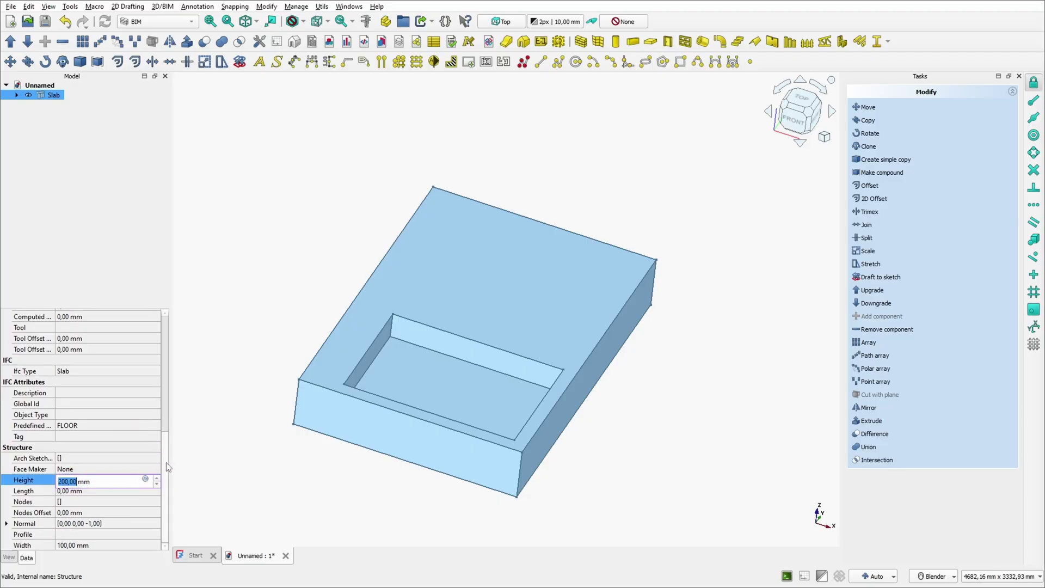
pyautogui.moveTo(166, 462); pyautogui.dragTo(152, 485)
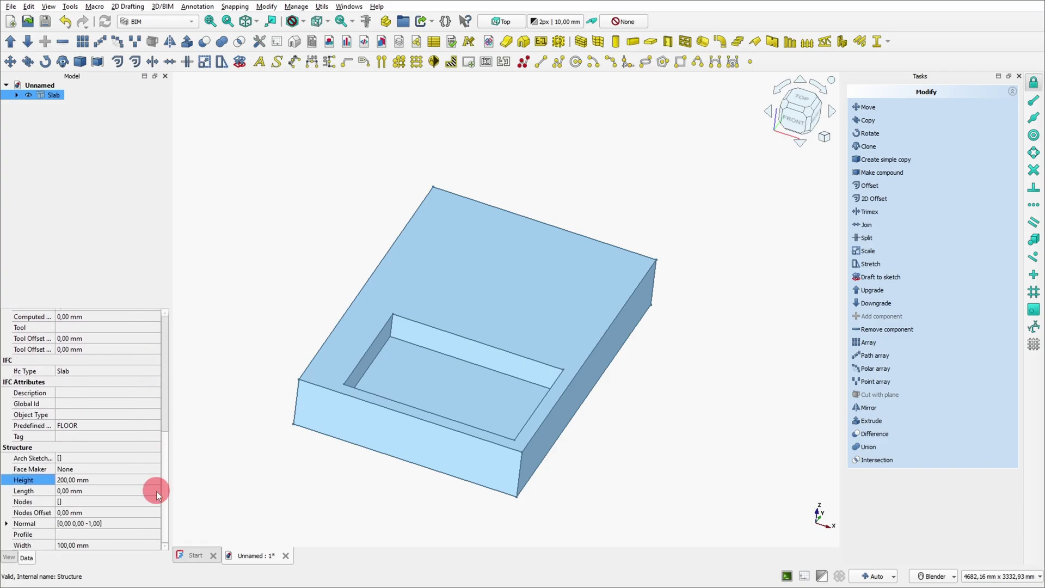
pyautogui.click(66, 481)
pyautogui.write('400')
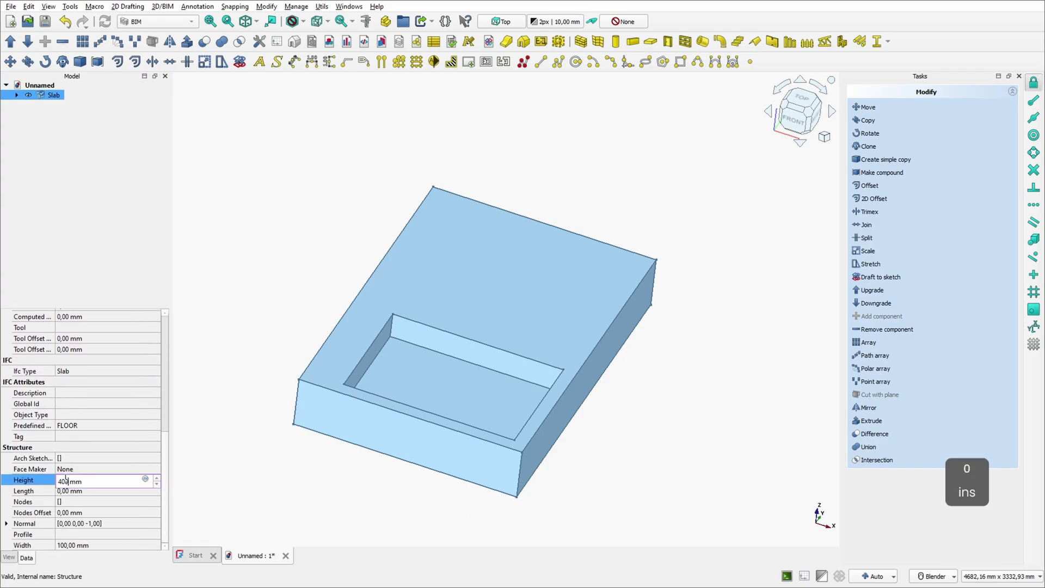
pyautogui.press('Return')
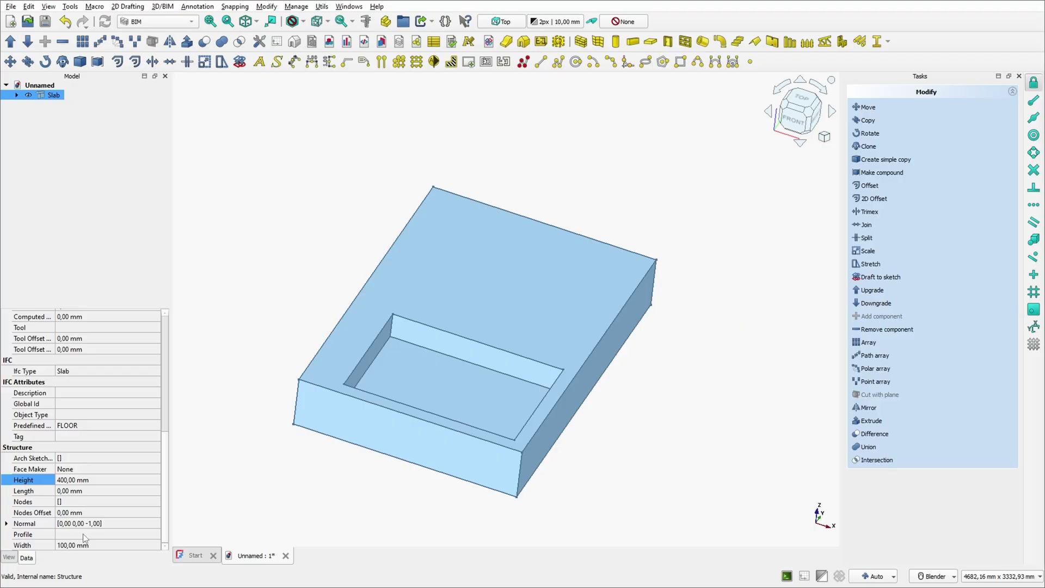
# - Set the slab's length to 2500 mm and its width to 1700 mm, and clear the selection
pyautogui.click(77, 491)
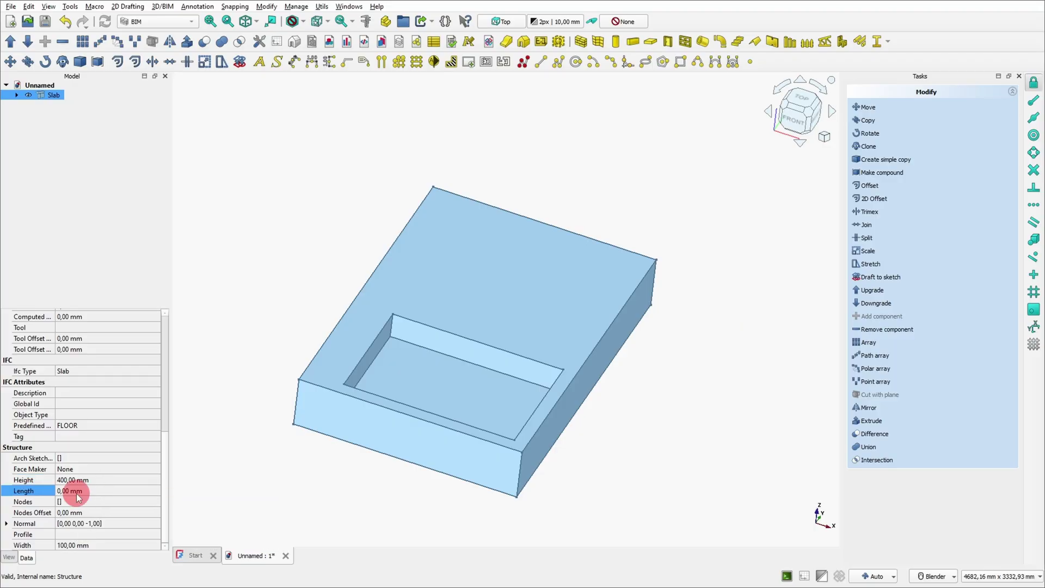
pyautogui.write('2500')
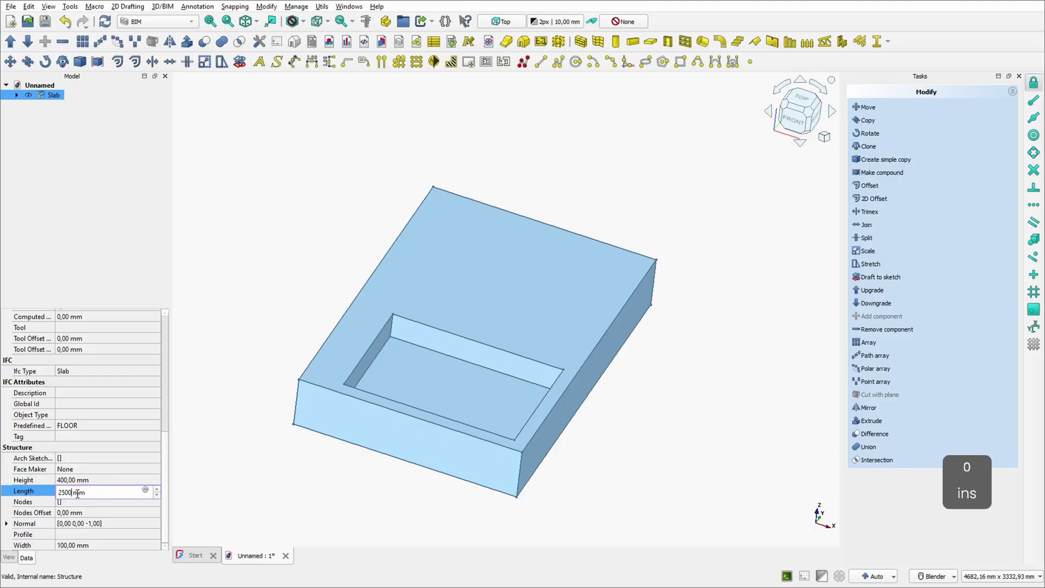
pyautogui.click(77, 545)
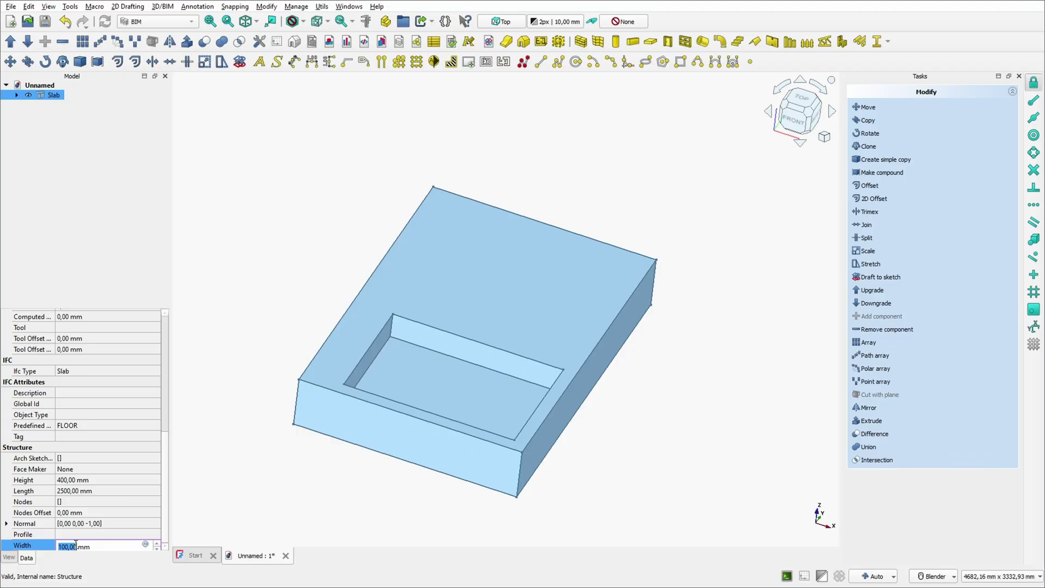
pyautogui.write('1700')
pyautogui.press('Return')
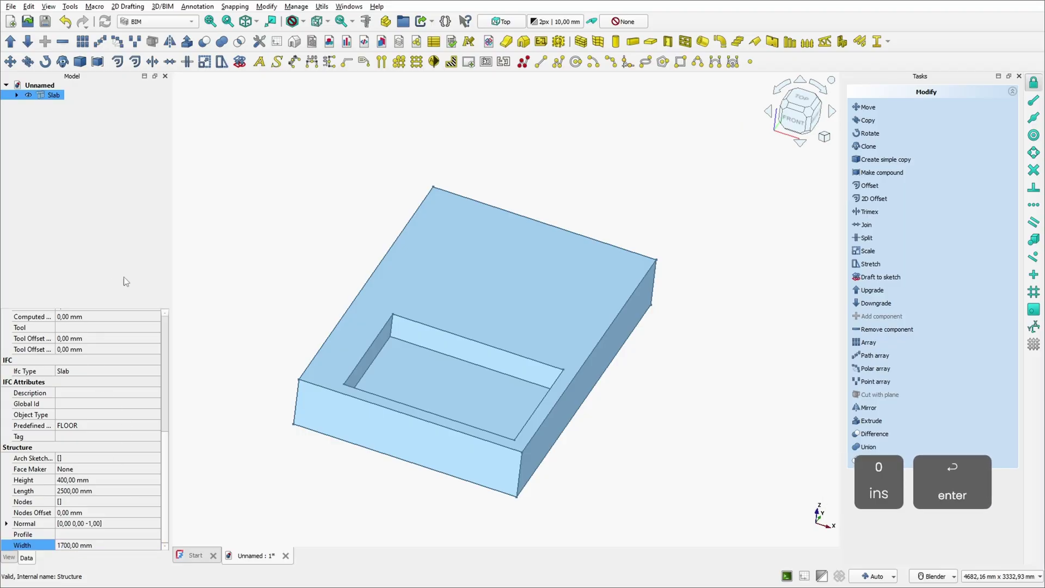
pyautogui.click(279, 218)
# - Create a sketch on the slab's upper face and reference the far short edge and both long edges as external geometry
pyautogui.scroll(-1, 333, 163)
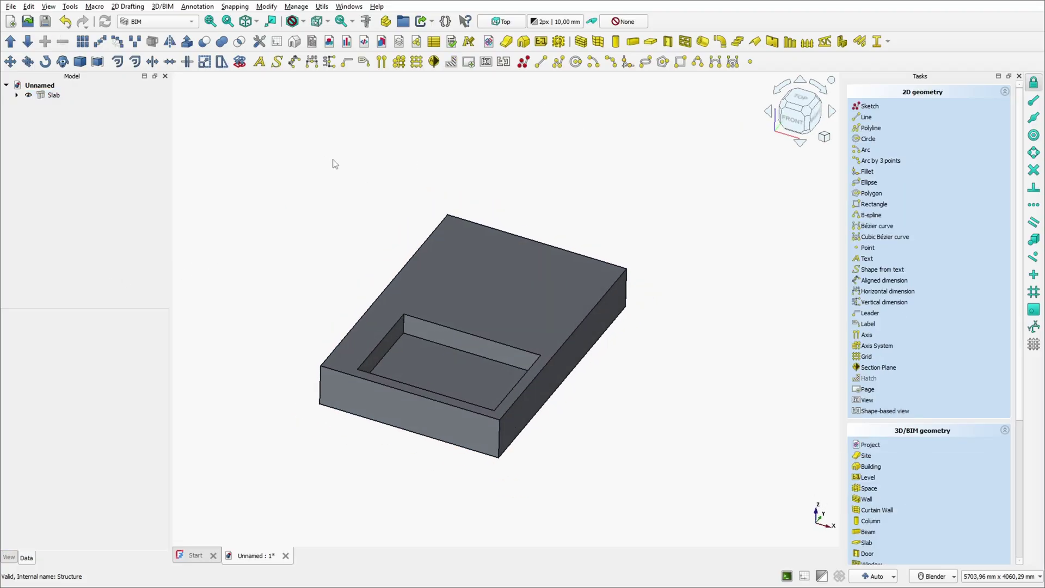
pyautogui.moveTo(334, 164); pyautogui.dragTo(368, 283, button='middle')
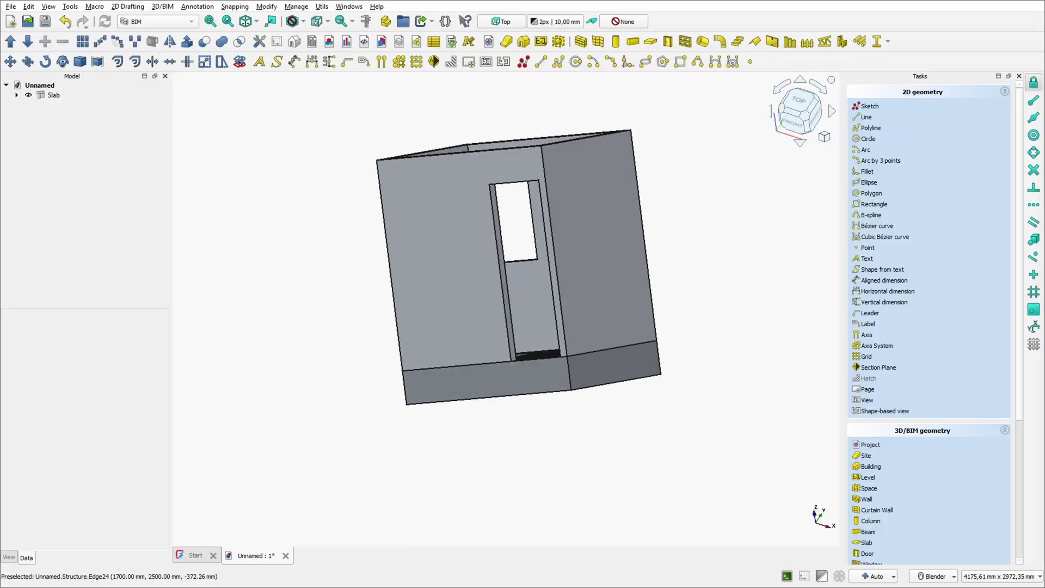
pyautogui.click(509, 185)
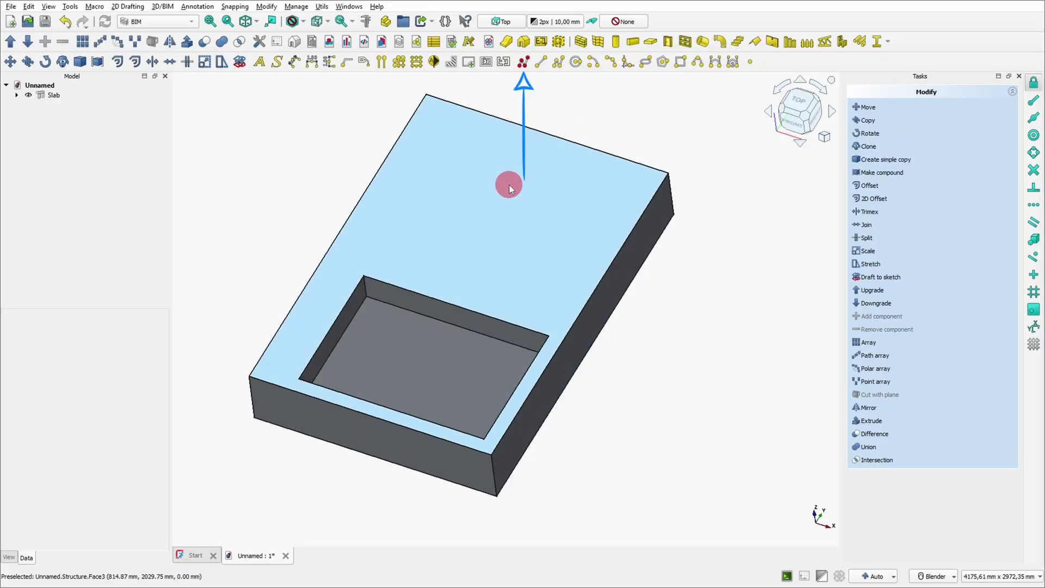
pyautogui.click(523, 62)
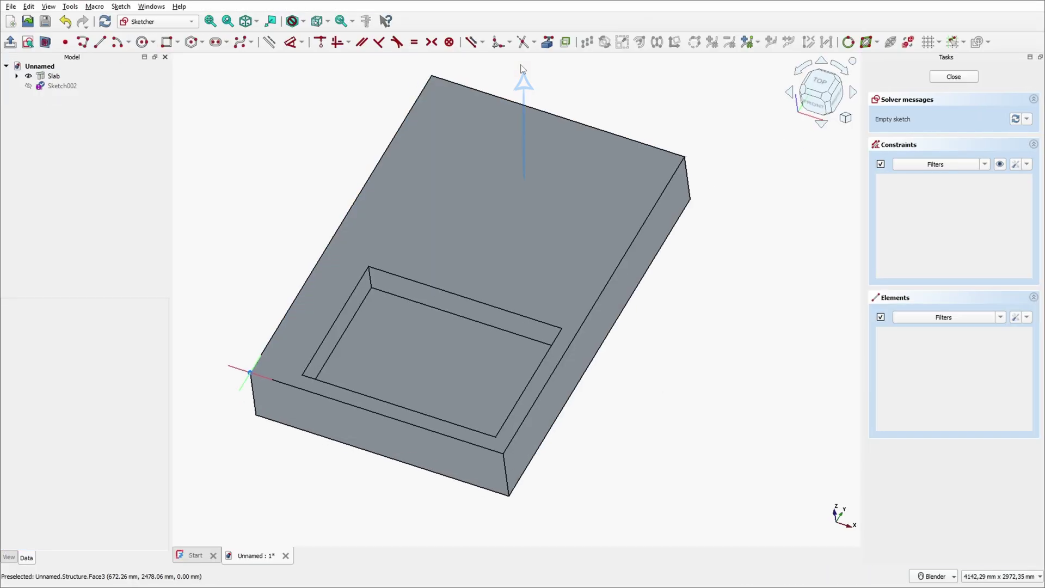
pyautogui.click(548, 42)
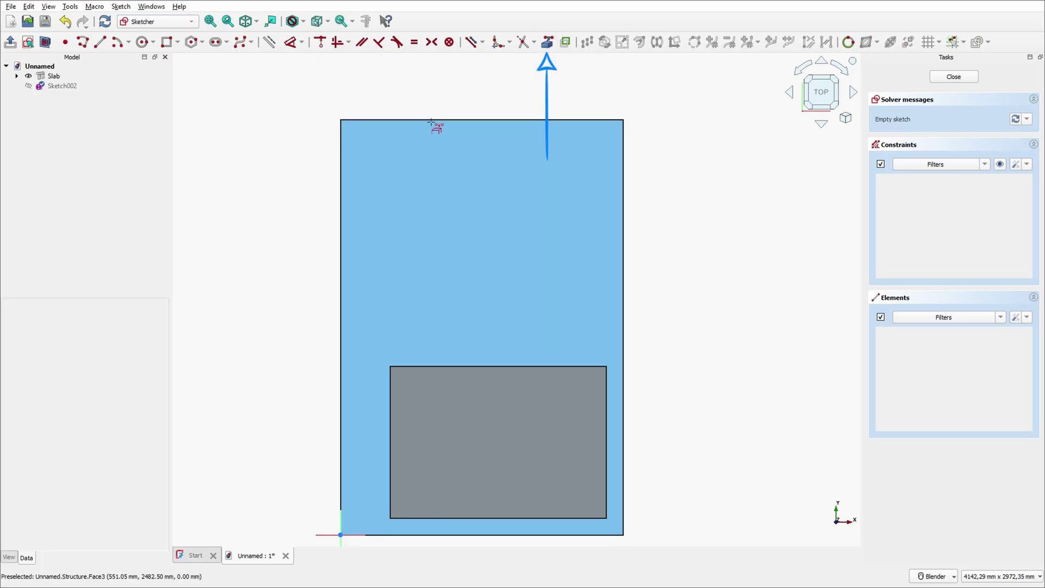
pyautogui.click(430, 119)
pyautogui.click(622, 154)
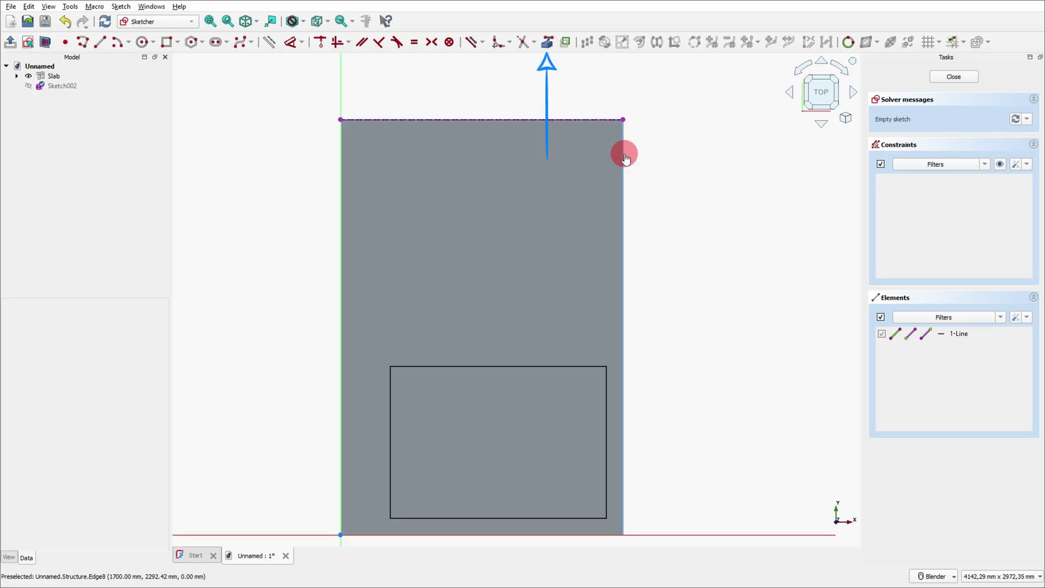
pyautogui.click(341, 234)
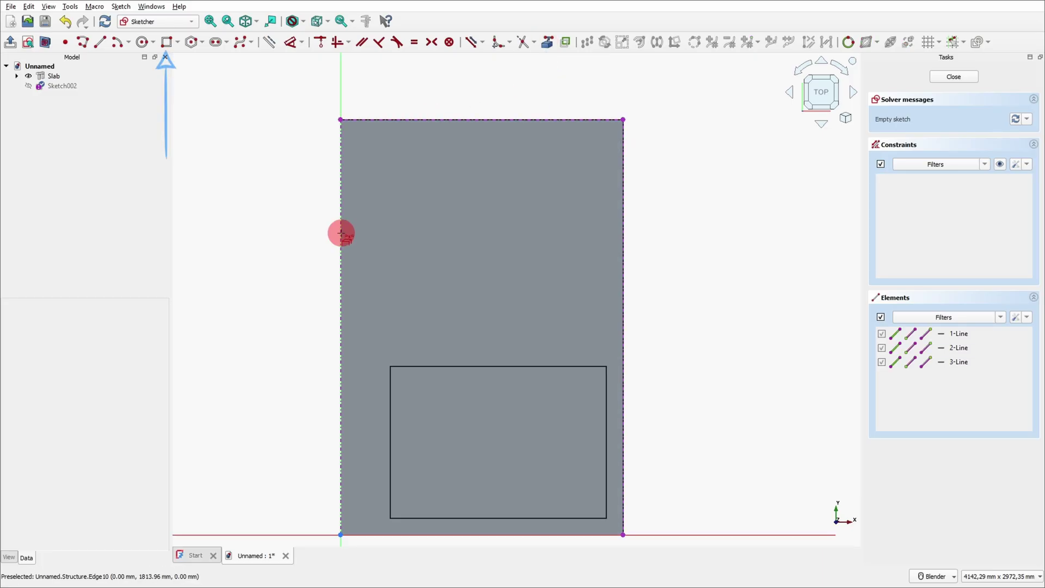
# - Draw a rectangle over the slab's full outline, snapped to its opposite corners, and finish the sketch
pyautogui.click(165, 42)
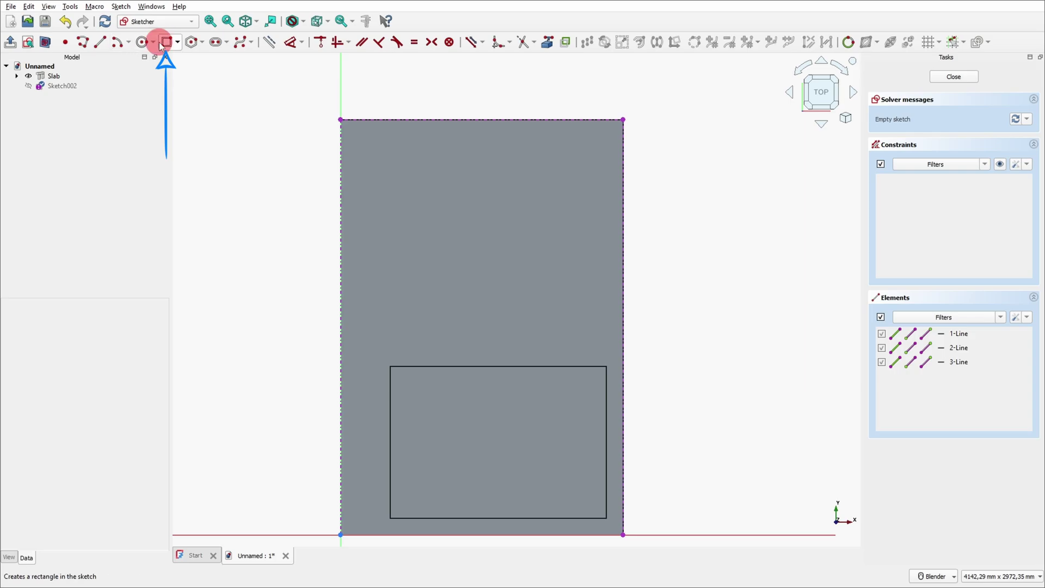
pyautogui.click(340, 119)
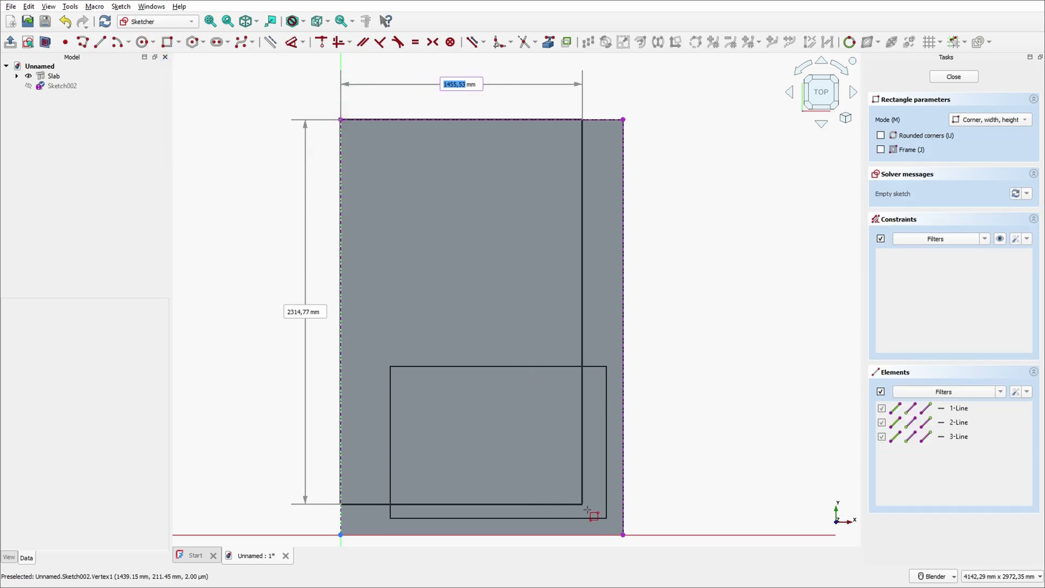
pyautogui.click(624, 535)
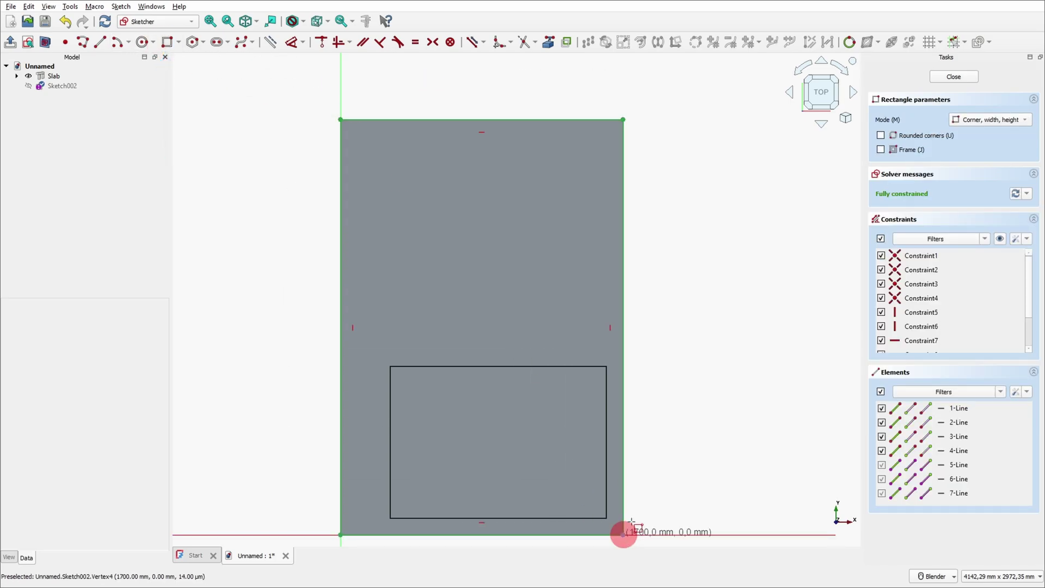
pyautogui.rightClick(715, 231)
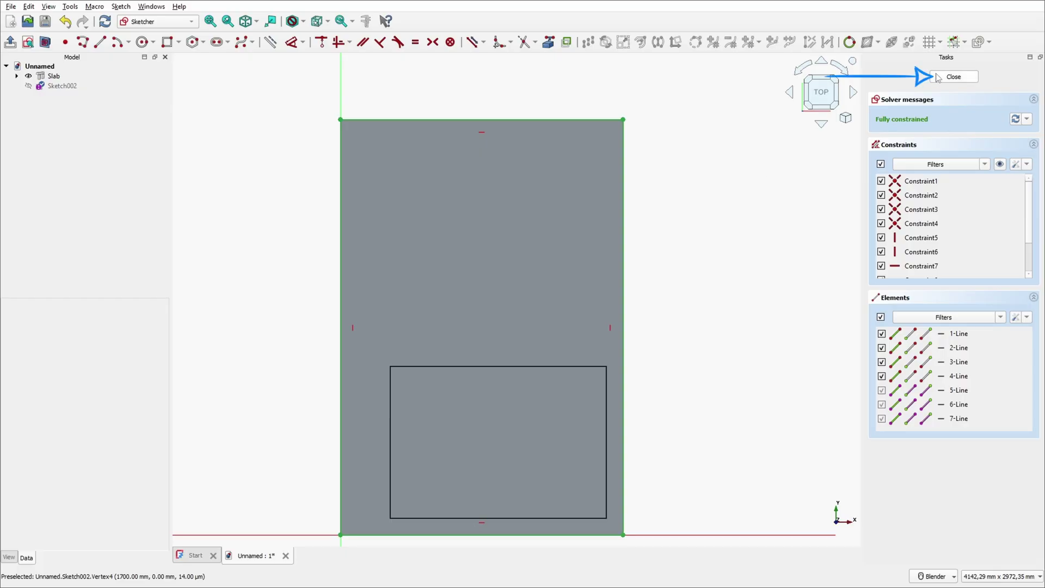
pyautogui.click(953, 76)
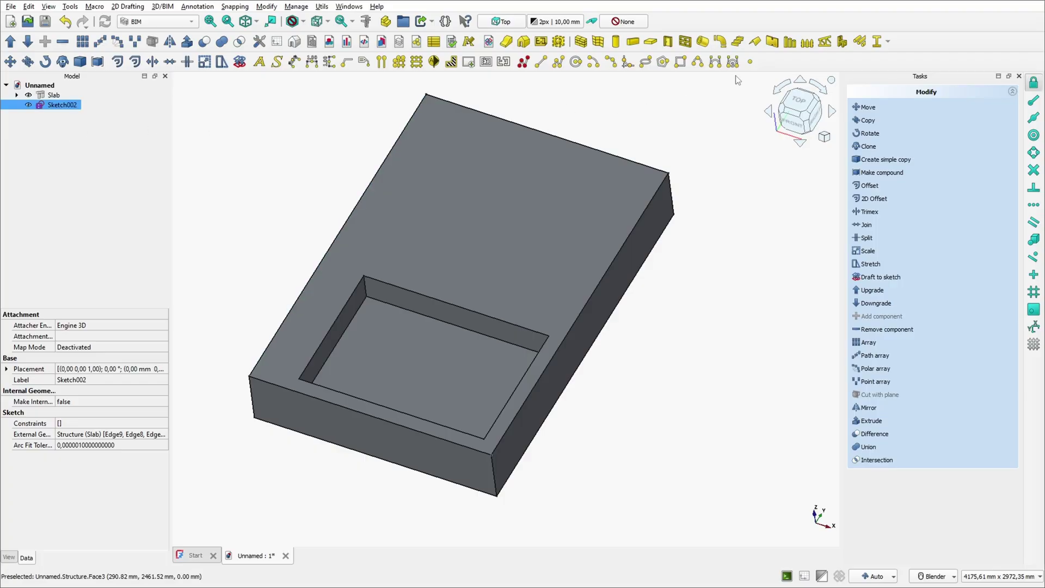
# - Create a BIM wall from the slab outline sketch, 2500 mm high and 100 mm wide
pyautogui.click(581, 42)
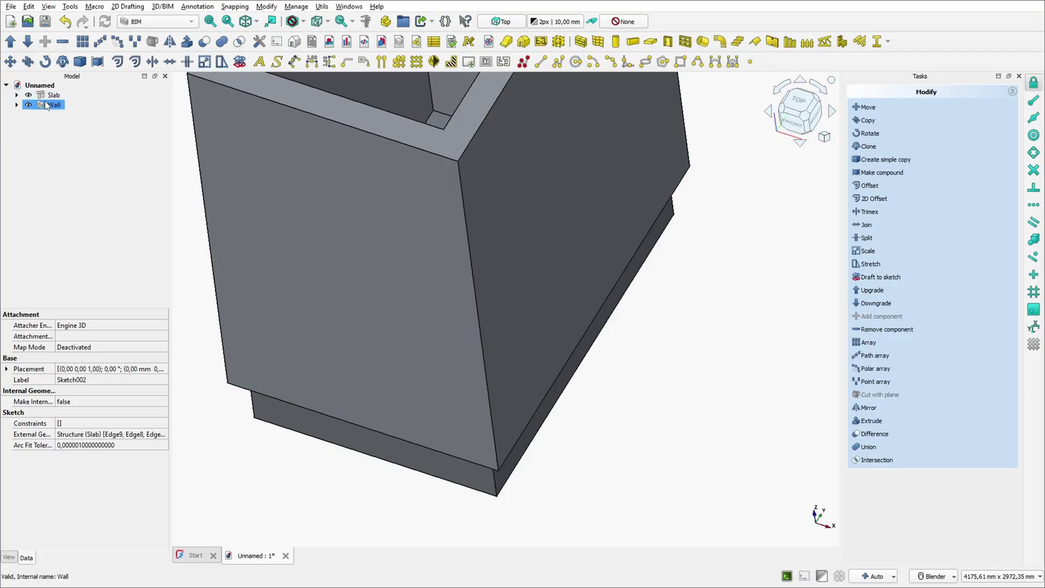
pyautogui.click(50, 106)
pyautogui.scroll(-1, 428, 222)
pyautogui.scroll(-1, 428, 222)
pyautogui.moveTo(428, 223); pyautogui.dragTo(375, 234, button='middle')
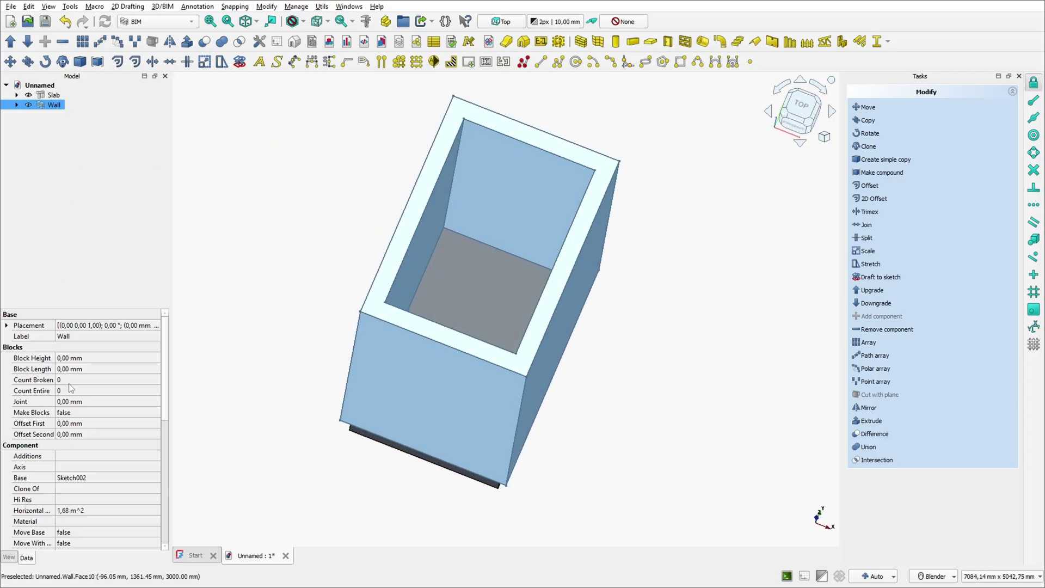
pyautogui.scroll(-10, 105, 436)
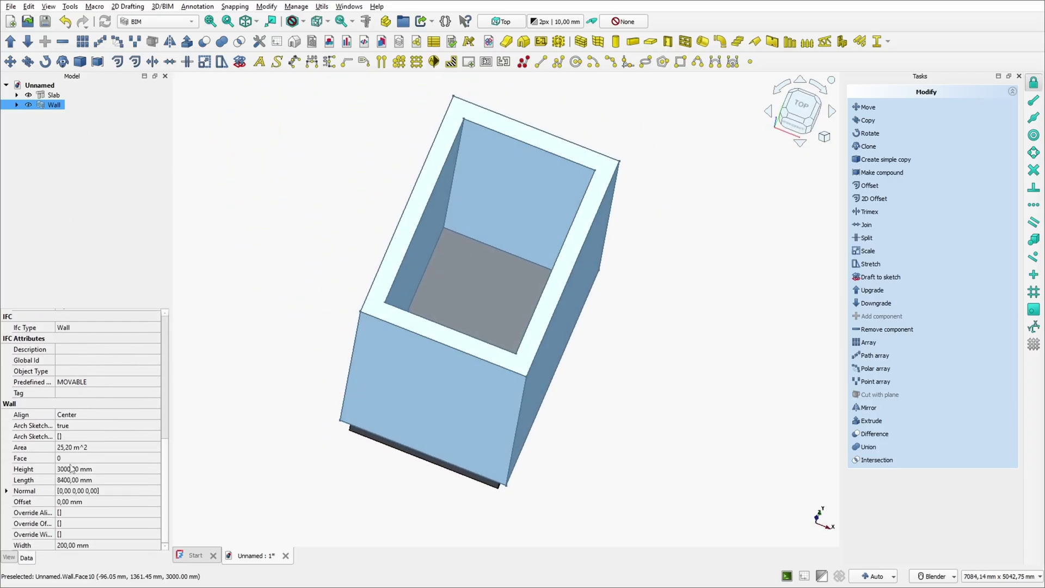
pyautogui.doubleClick(66, 470)
pyautogui.write('2500')
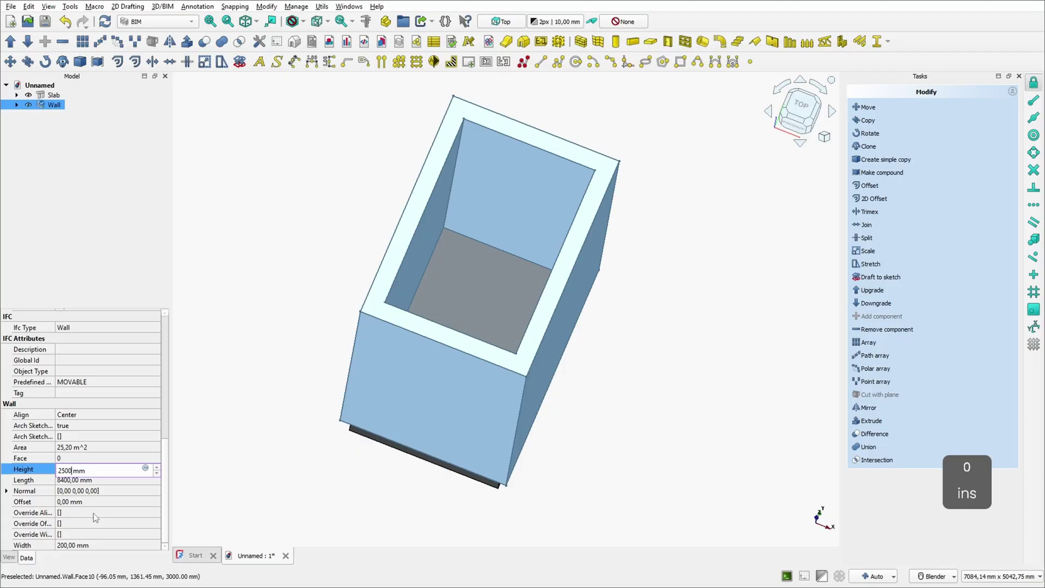
pyautogui.doubleClick(76, 545)
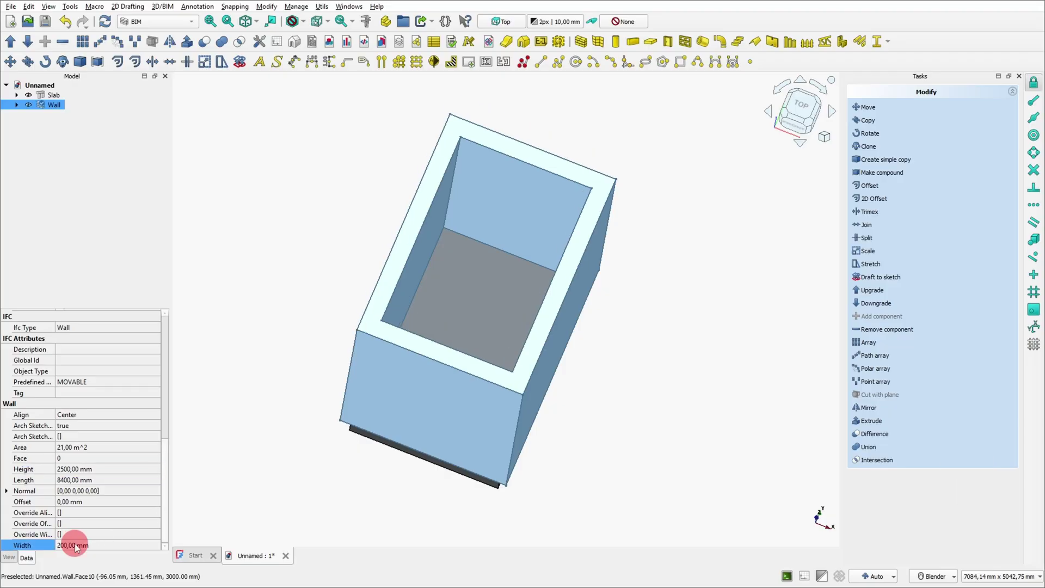
pyautogui.write('100')
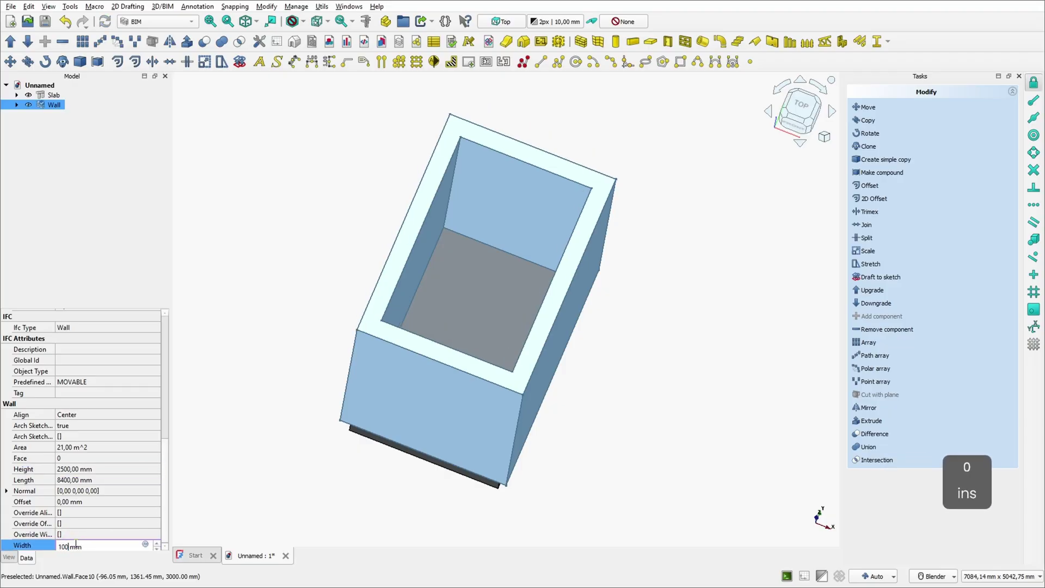
# - Set the wall's alignment to Right and clear the selection
pyautogui.click(92, 414)
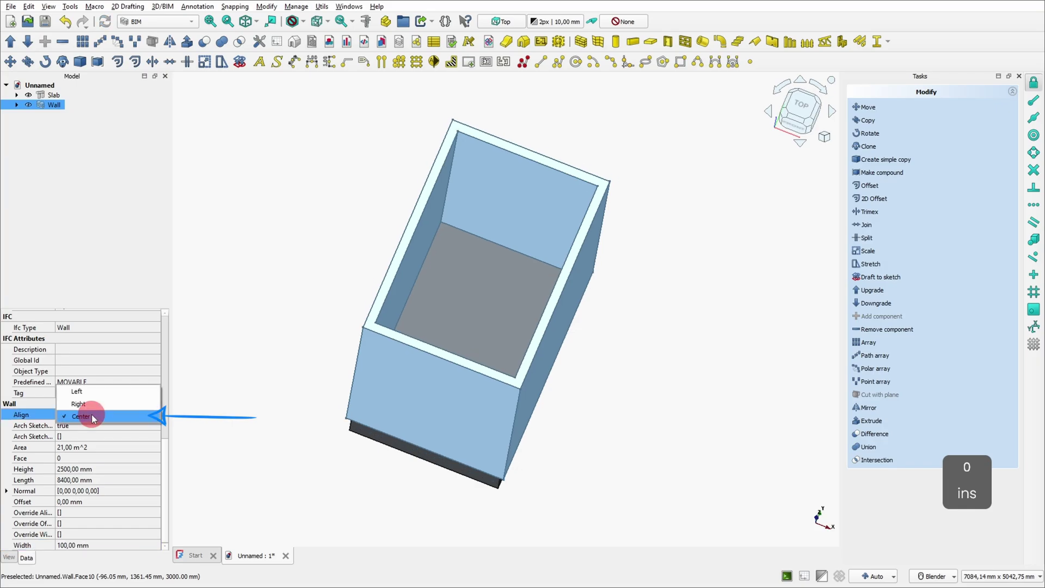
pyautogui.click(90, 404)
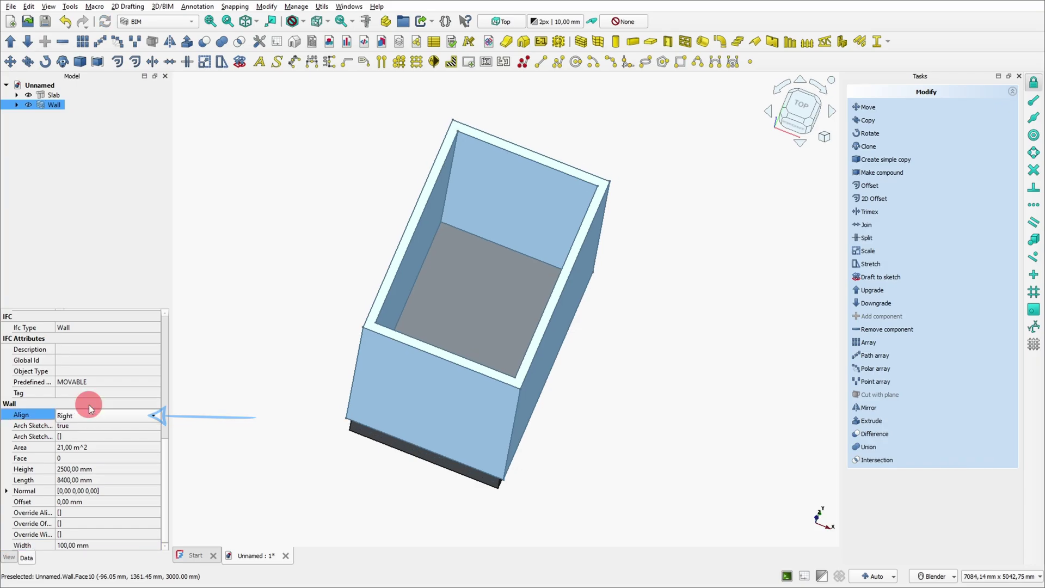
pyautogui.click(203, 397)
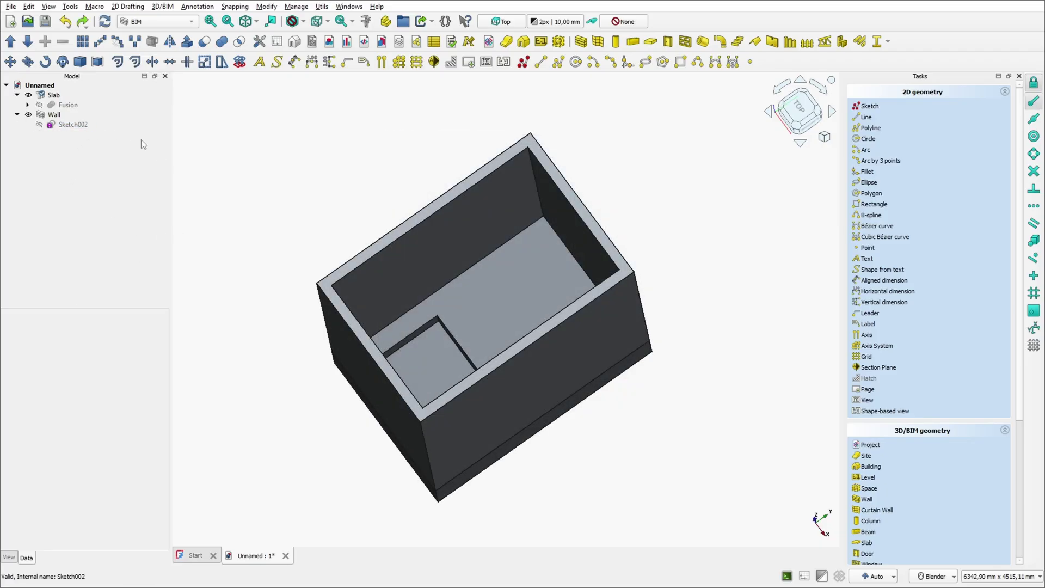
# - Hide the floor slab so only the walls are shown
pyautogui.click(30, 96)
pyautogui.click(29, 96)
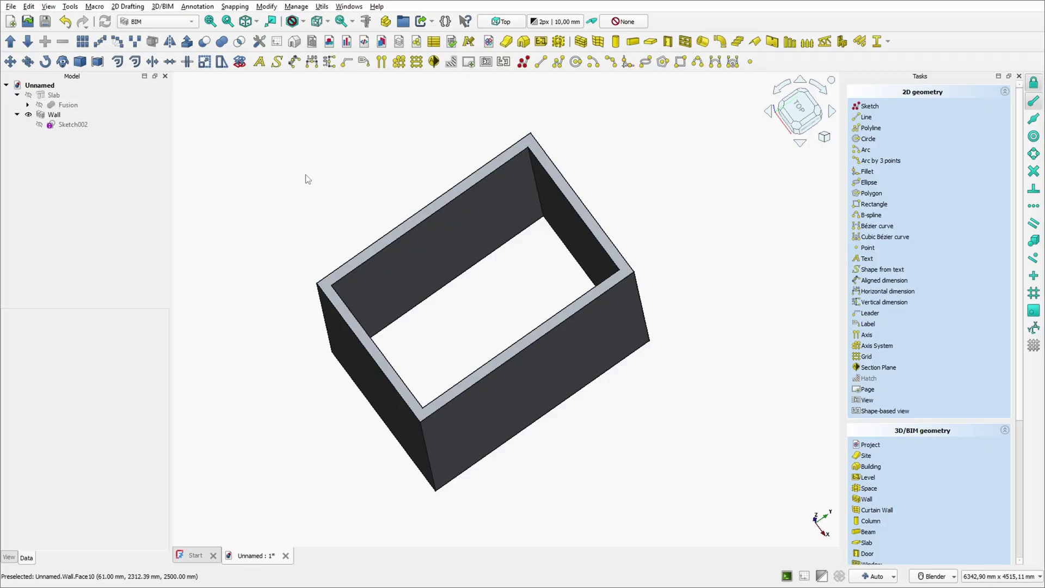
pyautogui.scroll(1, 458, 516)
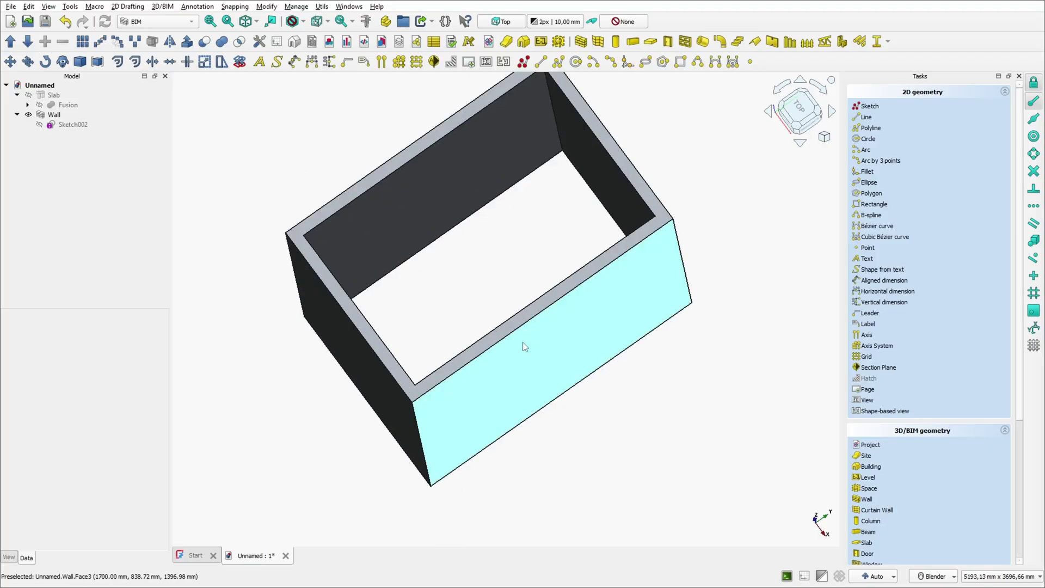
# - Place a Simple door 750 mm wide at the lower outer corner of the wall's long side
pyautogui.click(669, 43)
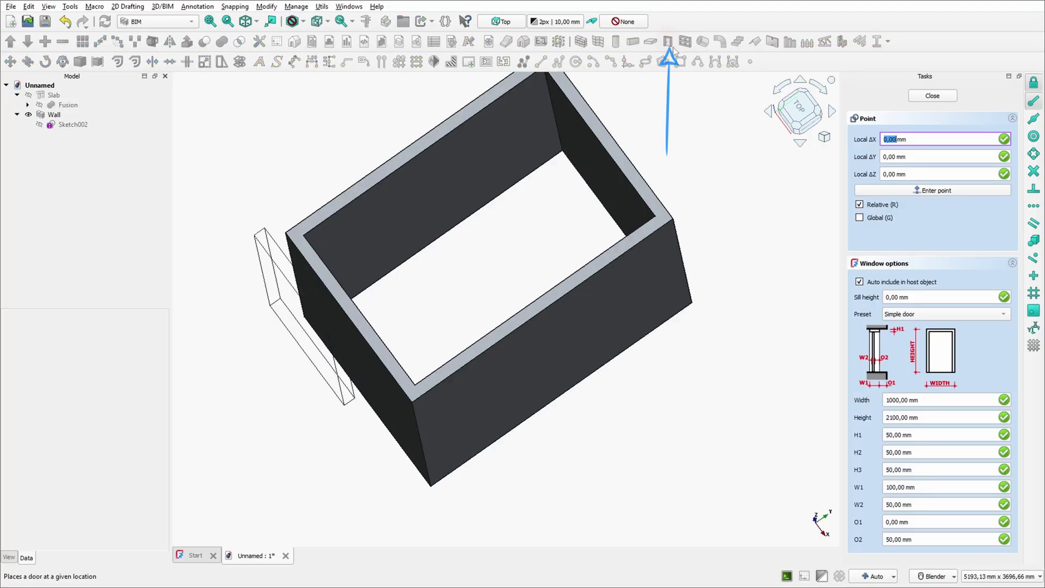
pyautogui.moveTo(922, 402); pyautogui.dragTo(866, 402)
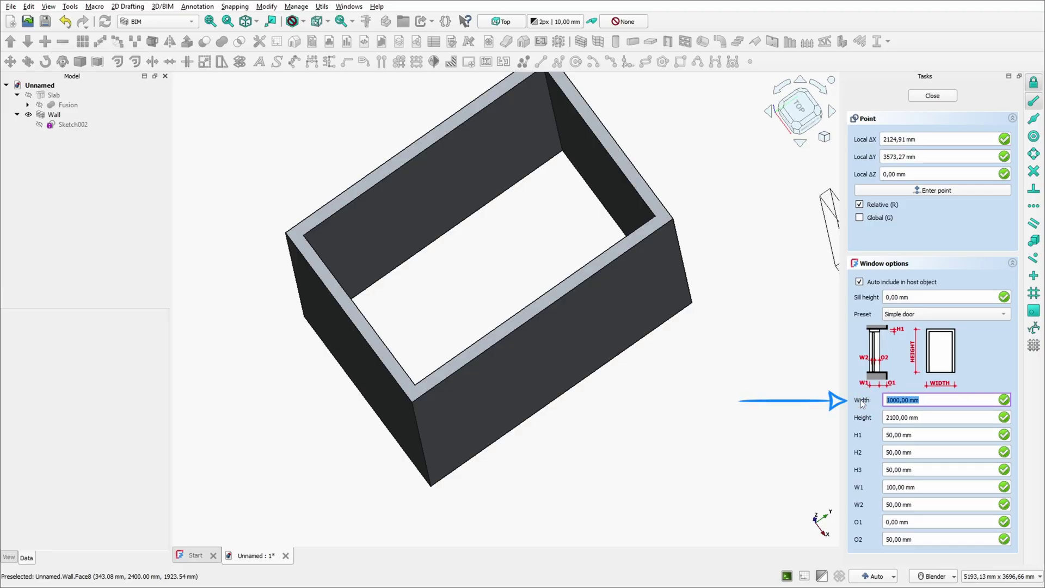
pyautogui.write('750')
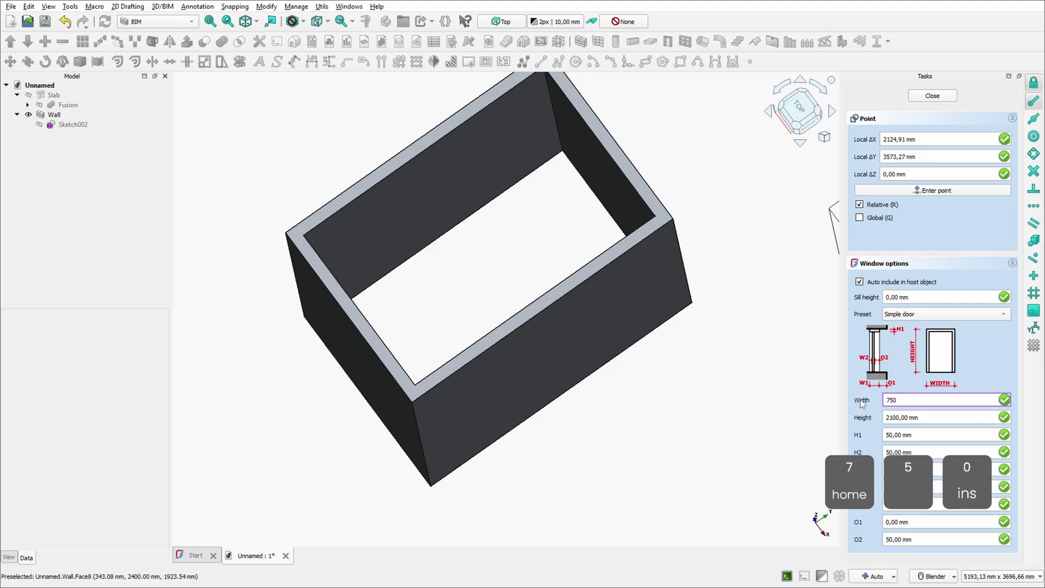
pyautogui.press('Return')
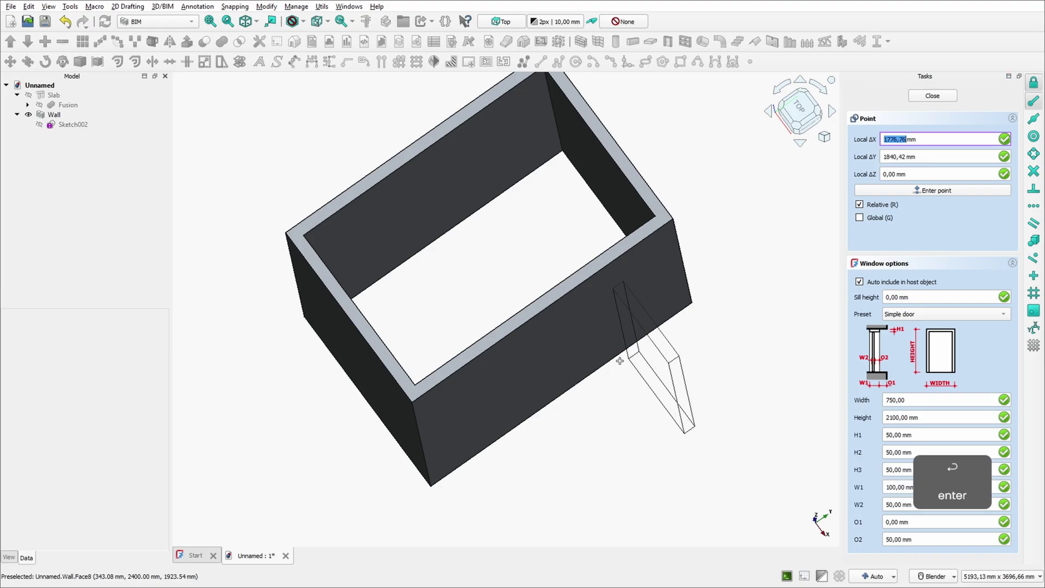
pyautogui.click(440, 482)
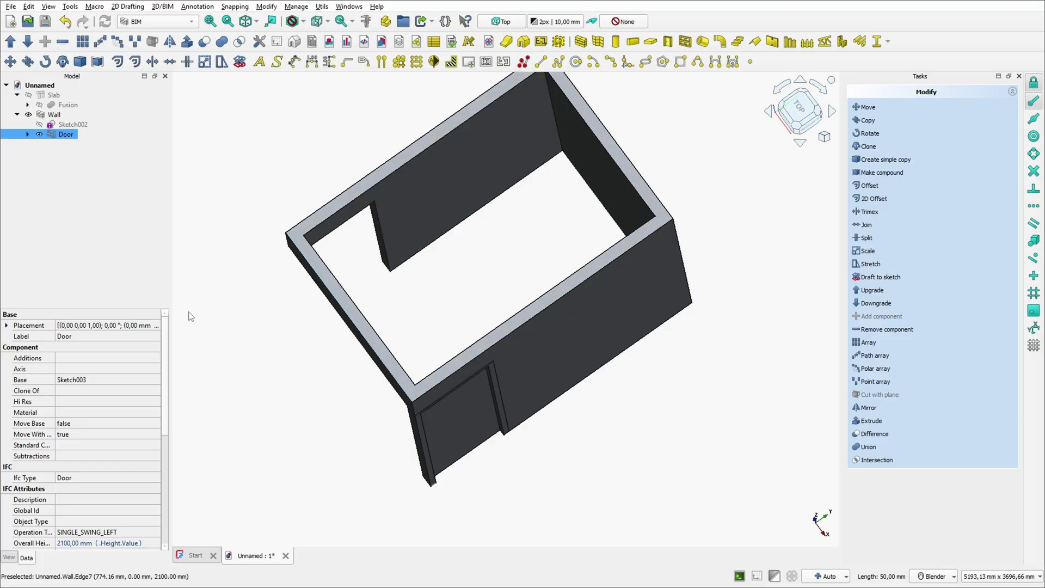
# - Move the door 1650 mm along Y within its wall, snapping it to the inner corner at the opposite end
pyautogui.click(12, 62)
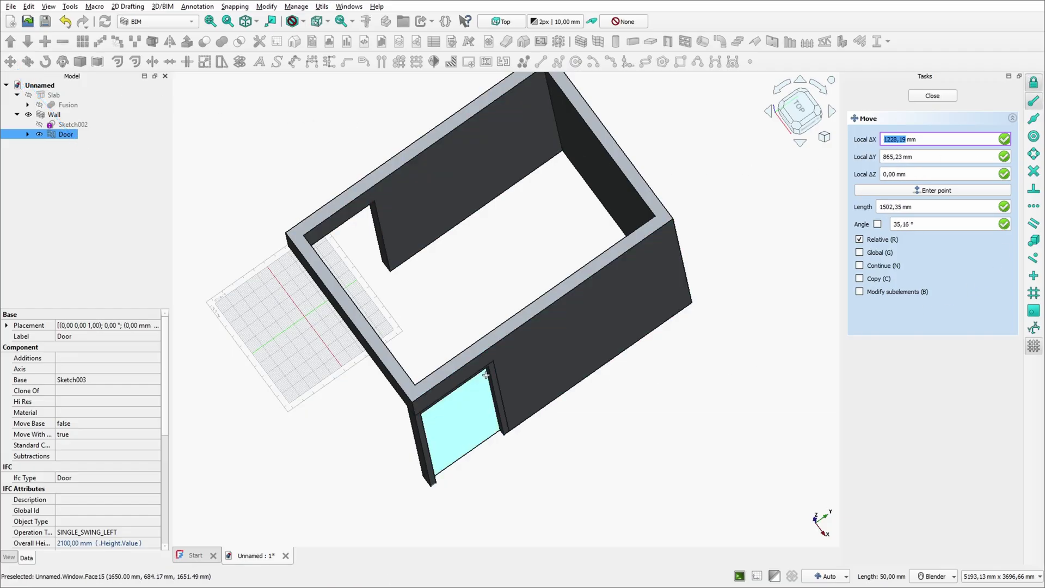
pyautogui.moveTo(482, 372)
pyautogui.mouseDown(button='middle')
pyautogui.moveTo(382, 349)
pyautogui.moveTo(297, 346)
pyautogui.moveTo(211, 315)
pyautogui.moveTo(443, 337)
pyautogui.moveTo(370, 329)
pyautogui.mouseUp(button='middle')
pyautogui.click(292, 344)
pyautogui.scroll(-5, 291, 344)
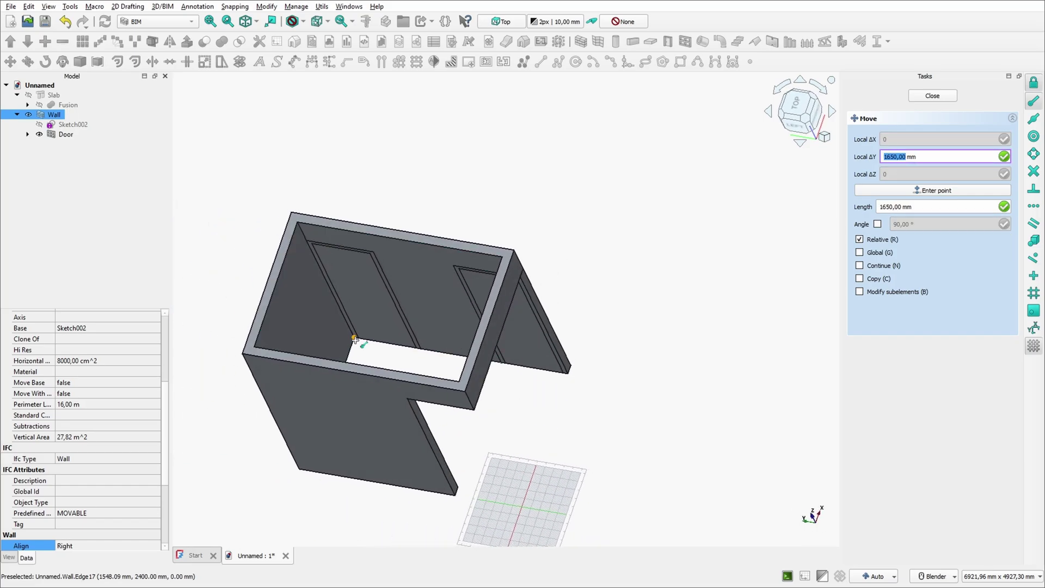
pyautogui.keyDown('shift'); pyautogui.click(355, 340); pyautogui.keyUp('shift')
pyautogui.click(548, 170)
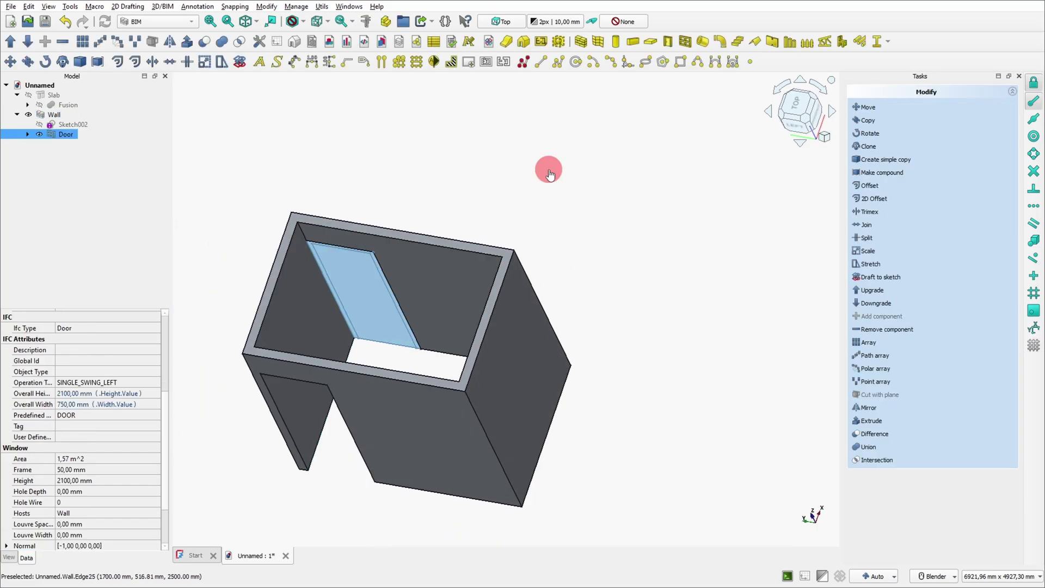
# - Set the door's hole depth to 100 mm so it cuts only its own wall, and clear the selection
pyautogui.moveTo(401, 243); pyautogui.dragTo(412, 267, button='middle')
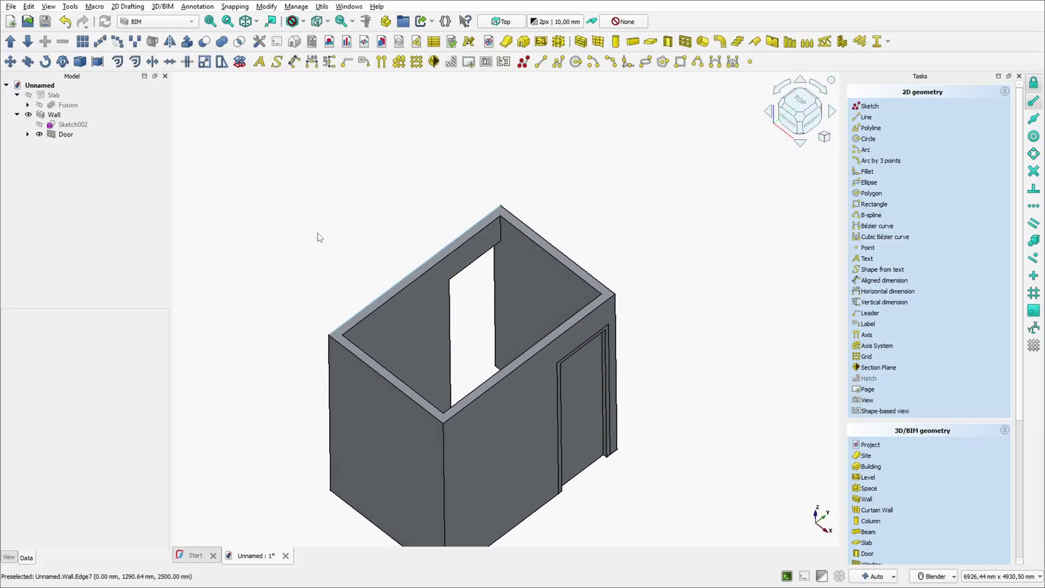
pyautogui.click(60, 136)
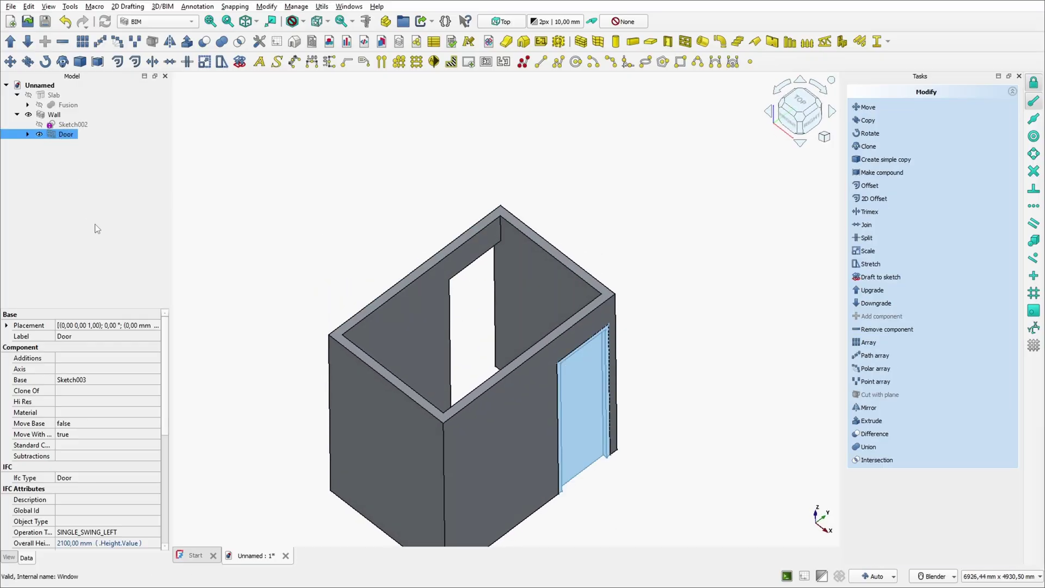
pyautogui.moveTo(164, 389); pyautogui.dragTo(170, 504)
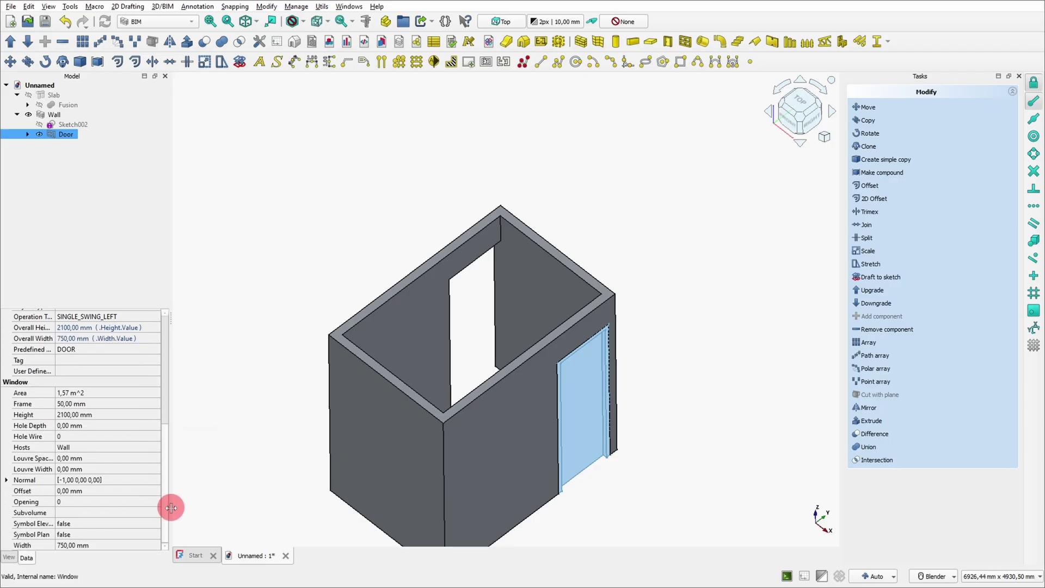
pyautogui.click(80, 427)
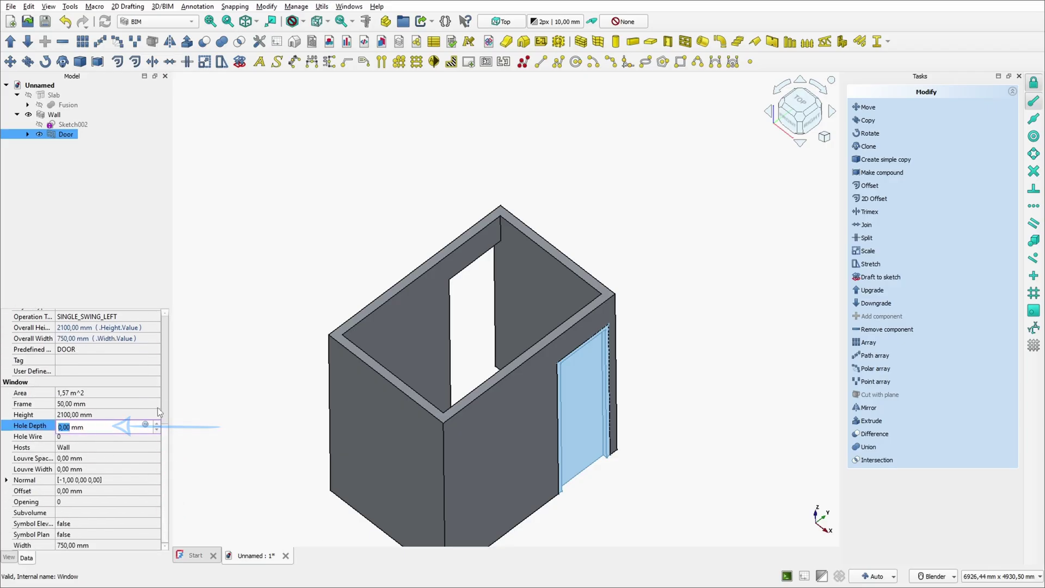
pyautogui.write('100')
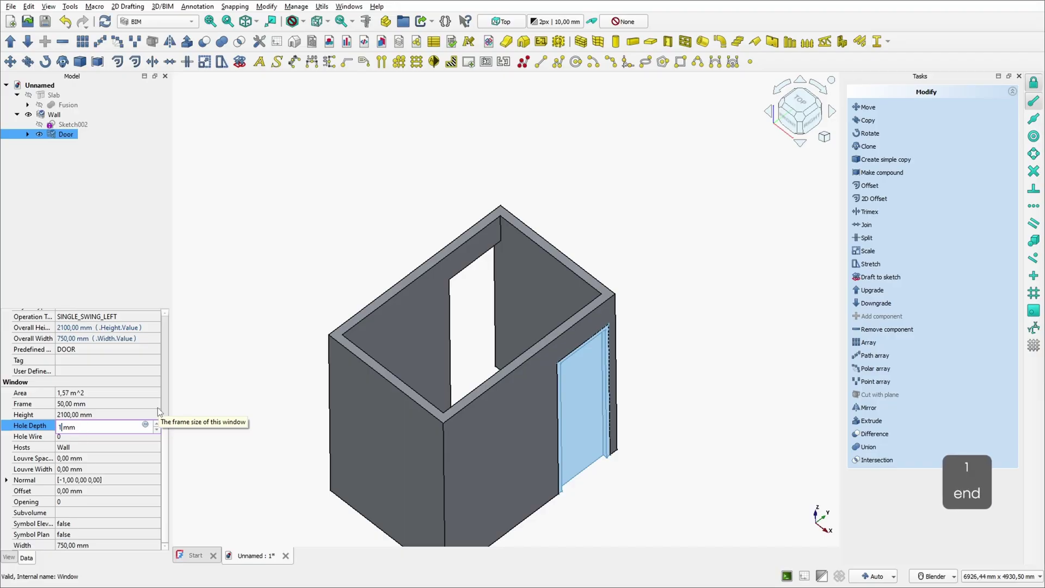
pyautogui.press('Return')
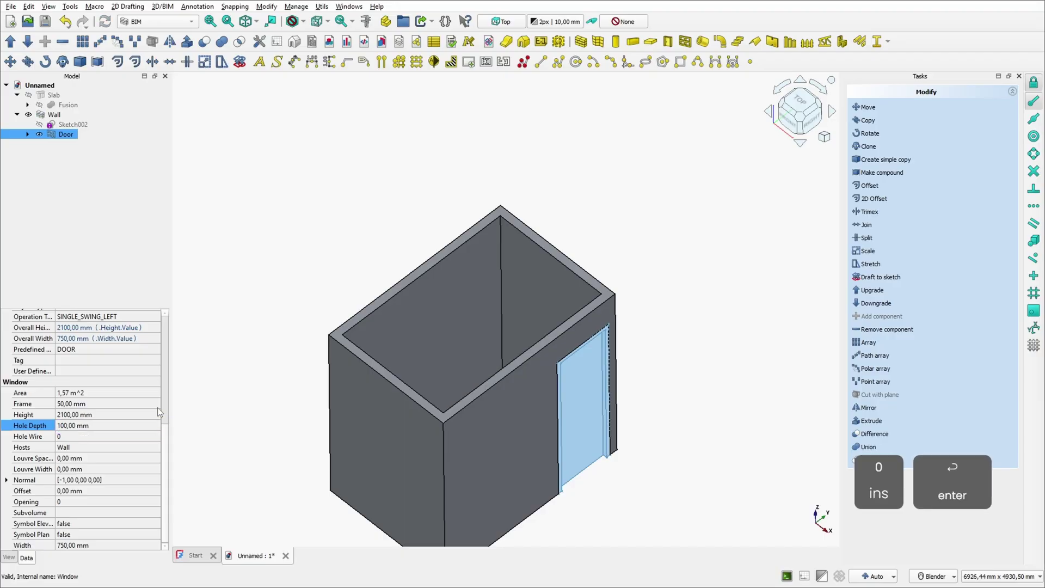
pyautogui.click(685, 221)
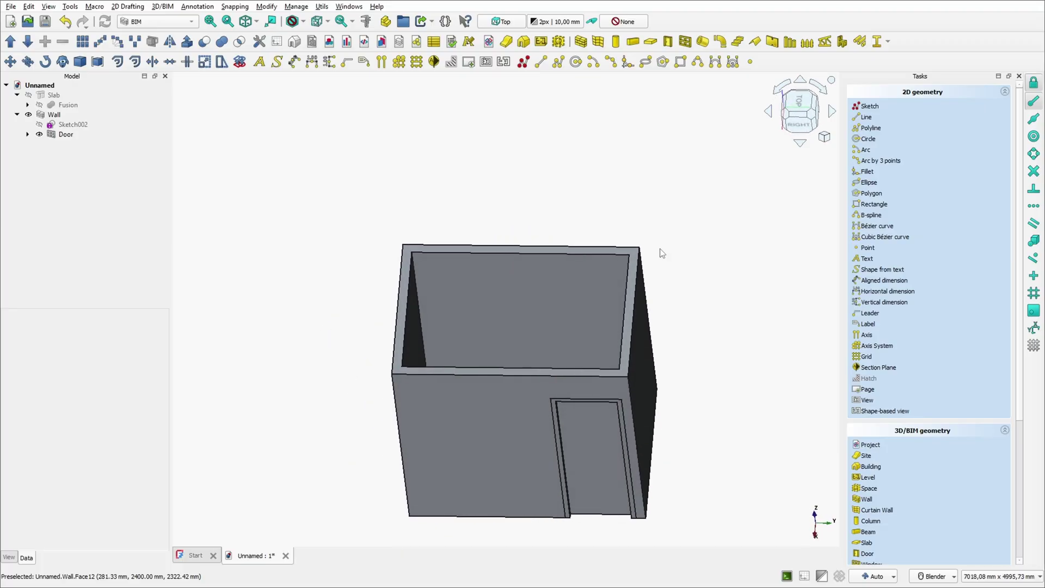
# - Place a Fixed window 640 mm wide and 960 mm high at the lower inner corner of the wall opposite the door
pyautogui.click(56, 116)
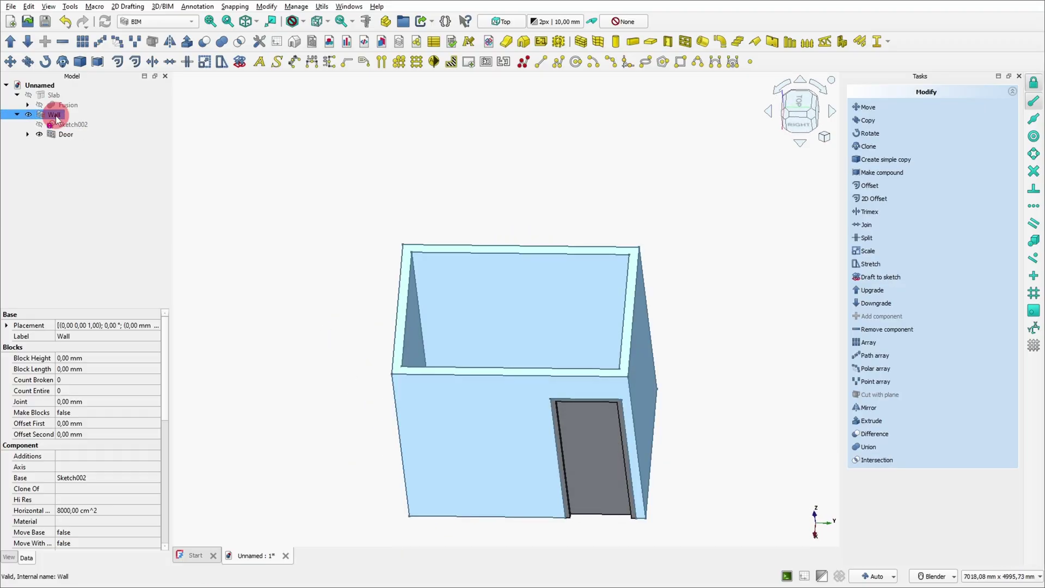
pyautogui.click(686, 43)
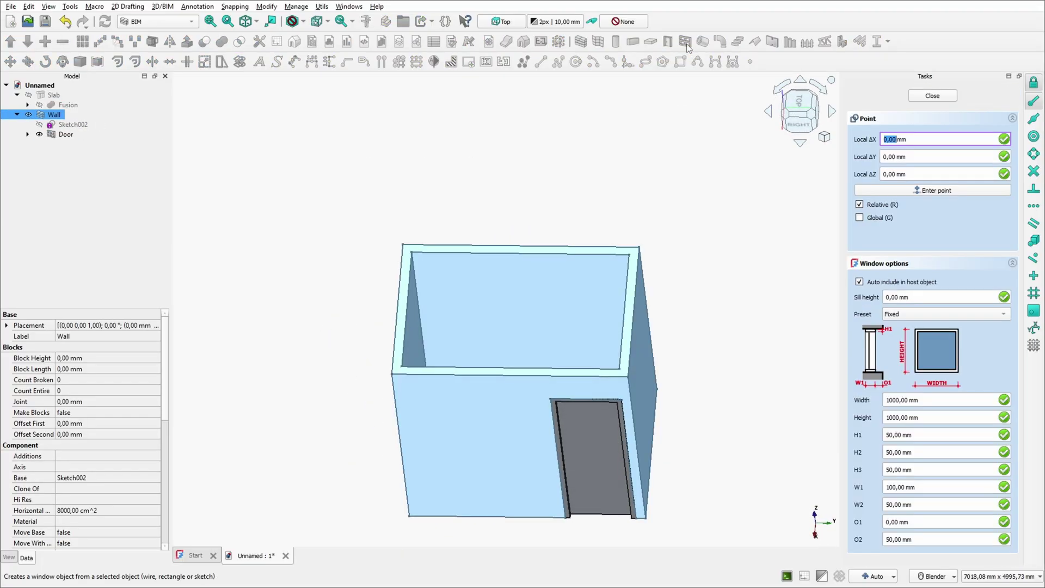
pyautogui.click(924, 402)
pyautogui.write('640,00')
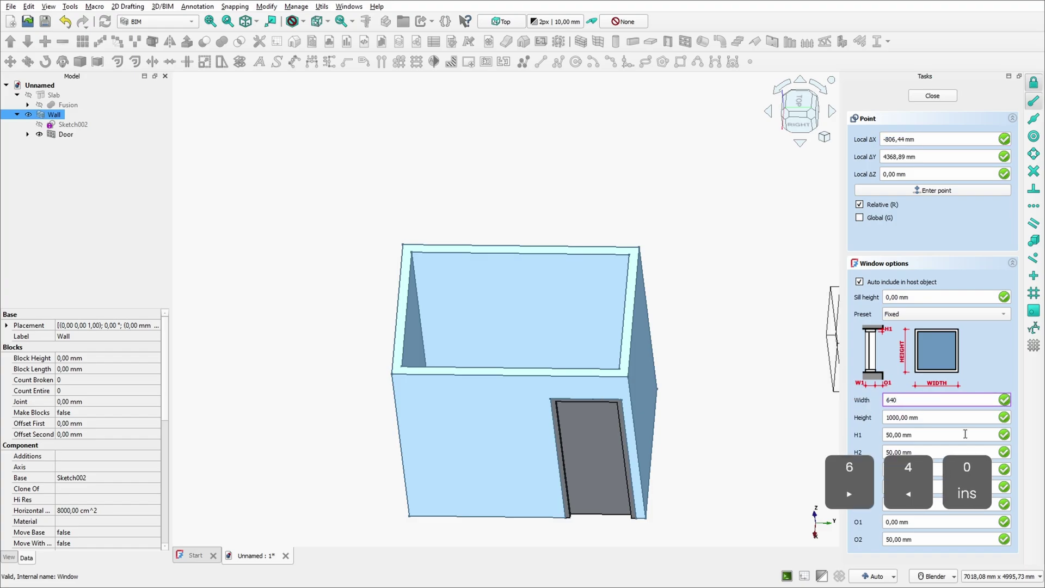
pyautogui.press('Tab')
pyautogui.write('960')
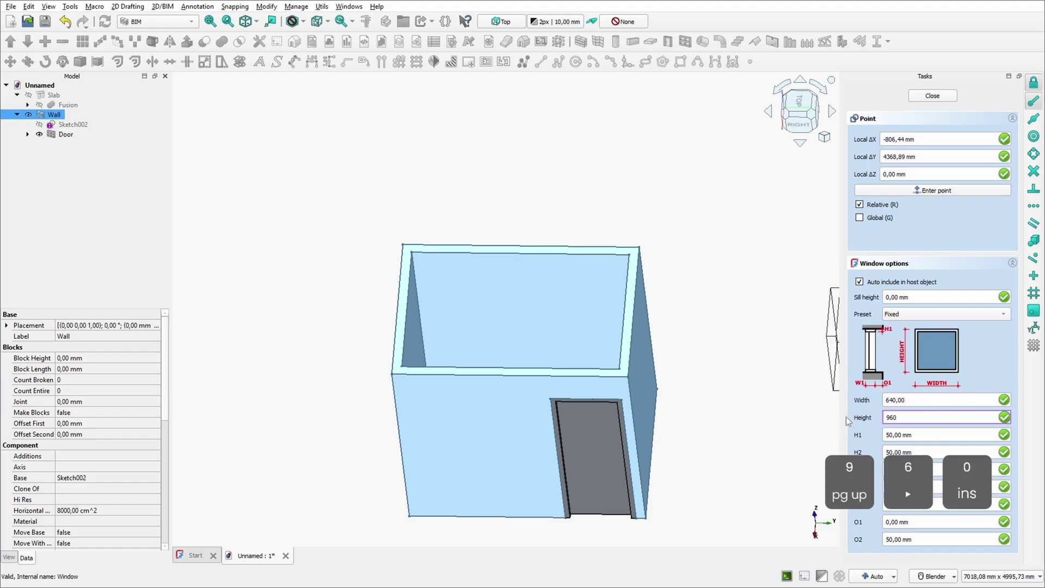
pyautogui.press('Return')
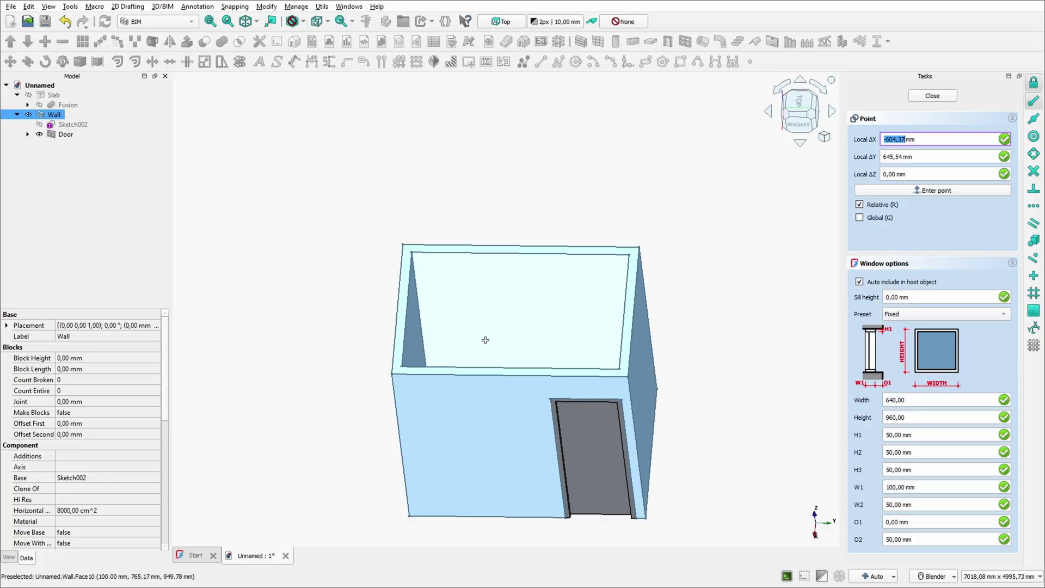
pyautogui.keyDown('shift'); pyautogui.moveTo(490, 340); pyautogui.dragTo(483, 363, button='middle'); pyautogui.keyUp('shift')
pyautogui.scroll(2, 483, 364)
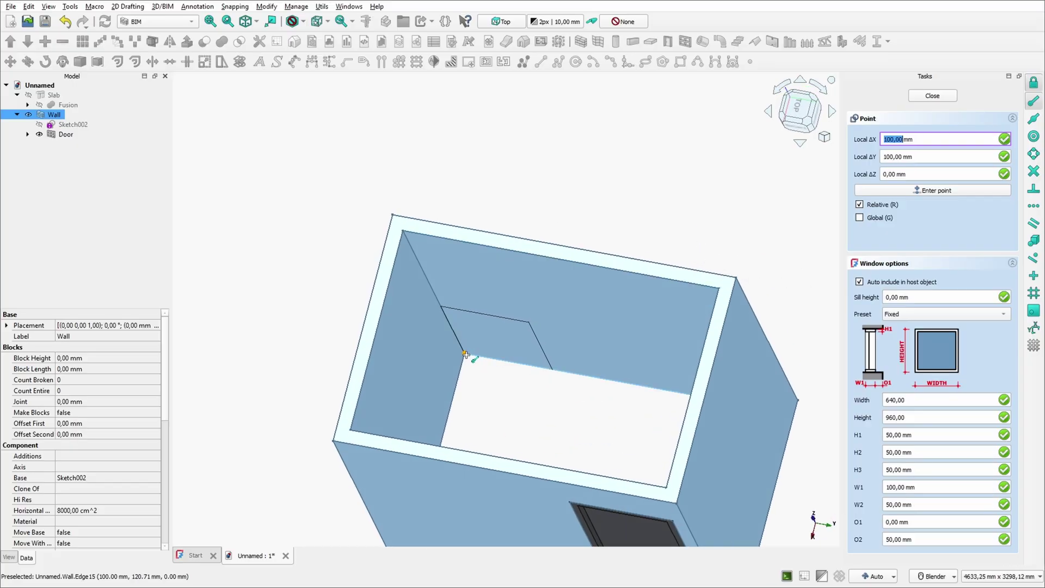
pyautogui.click(466, 354)
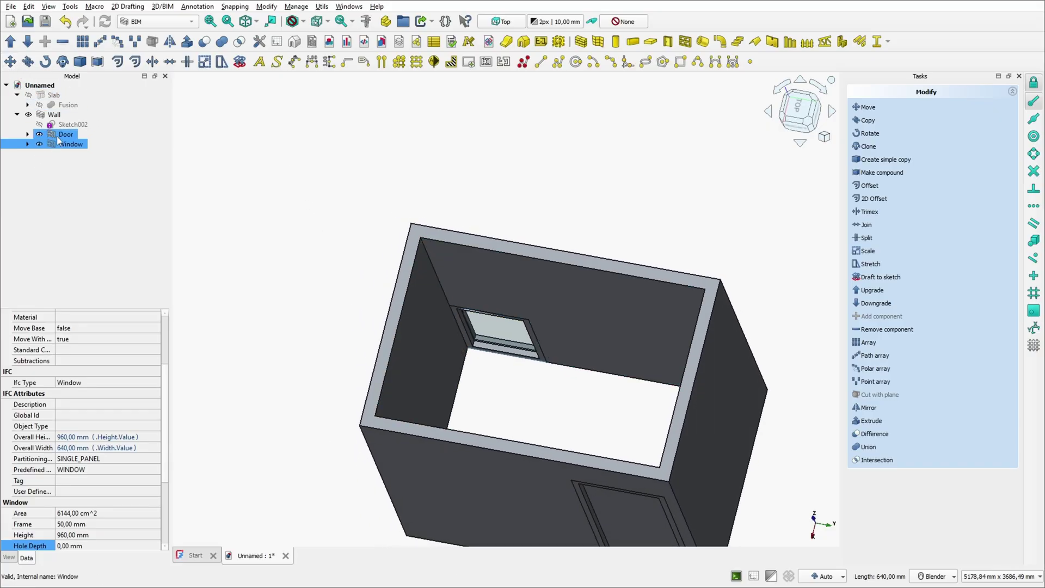
# - Move the window 1080 mm up along Z from the lower inner wall corner
pyautogui.click(10, 62)
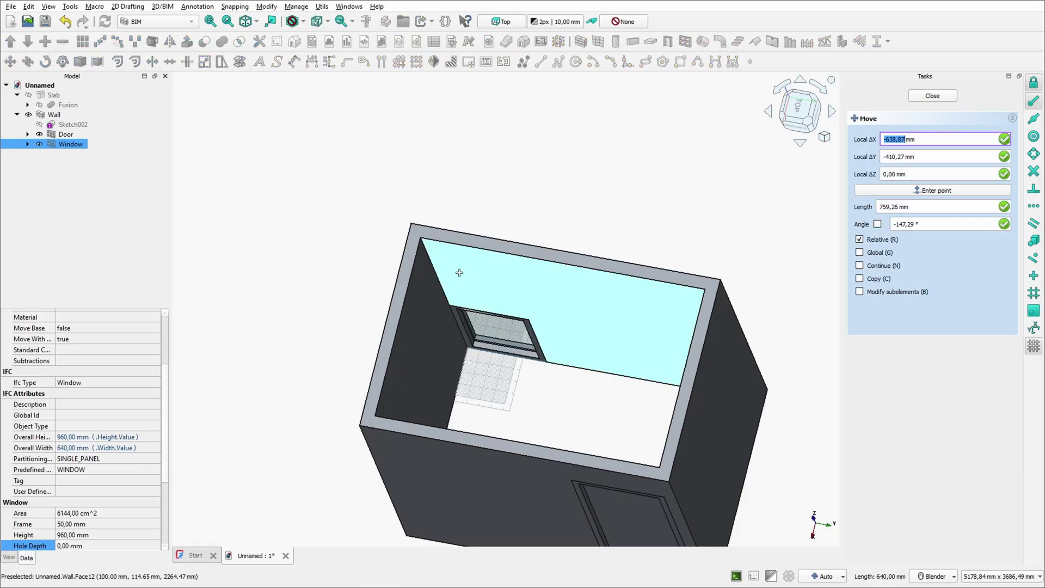
pyautogui.scroll(5, 390, 357)
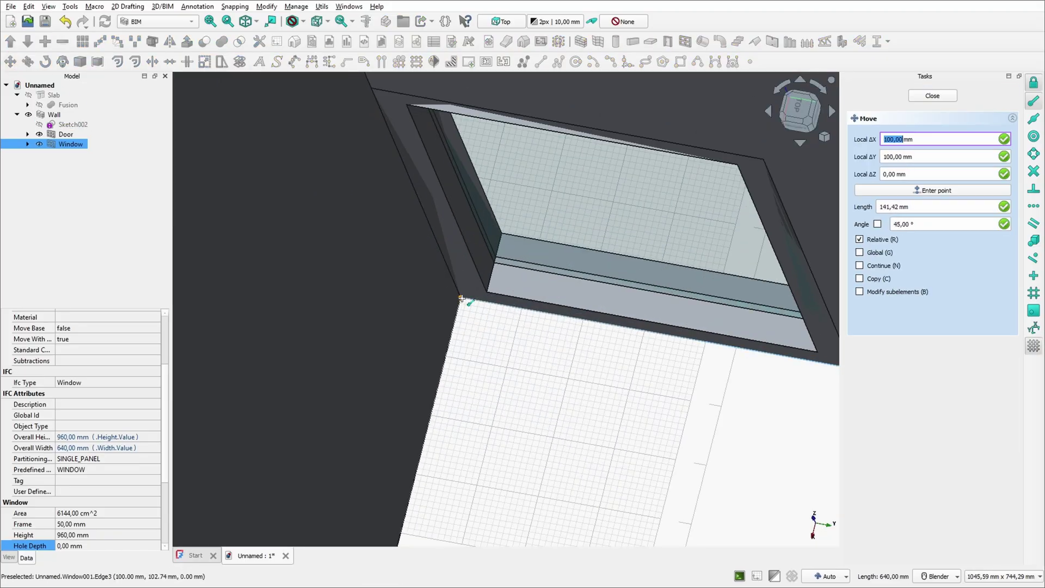
pyautogui.click(619, 333)
pyautogui.press('z')
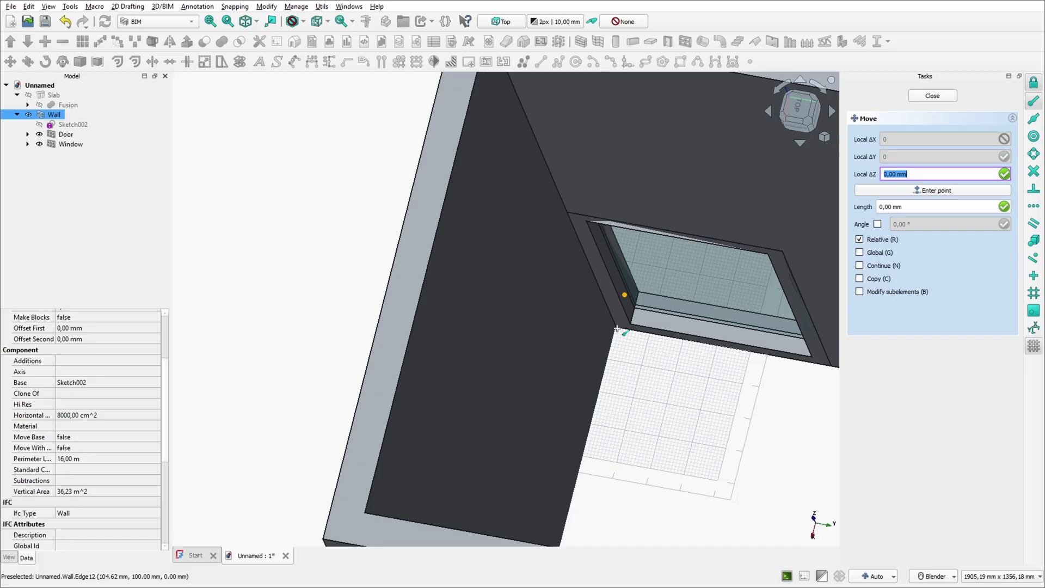
pyautogui.write('1080')
pyautogui.press('Return')
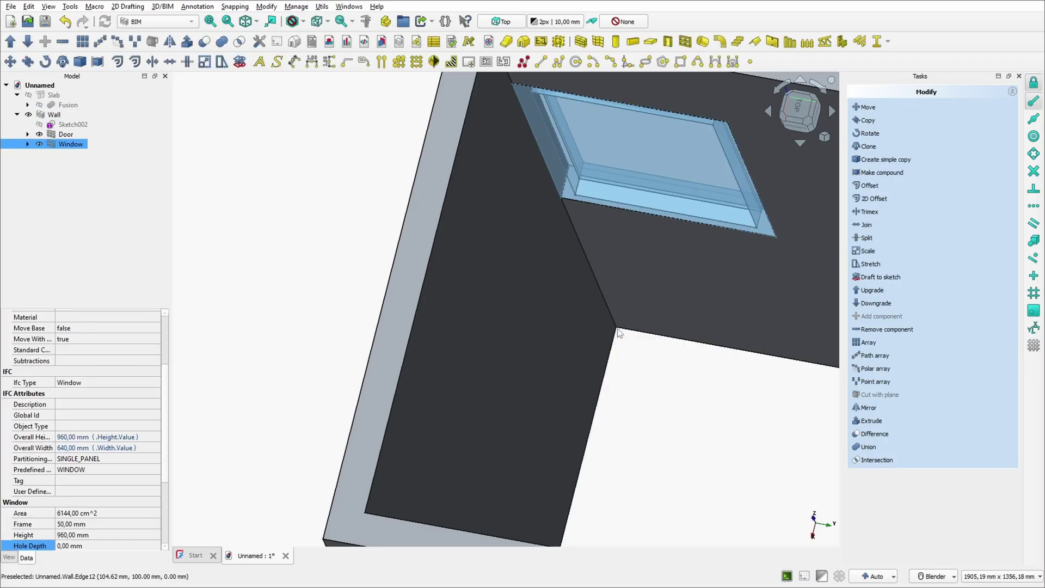
# - Move the window along Y in its wall, away from the inner corner, and clear the selection
pyautogui.click(54, 114)
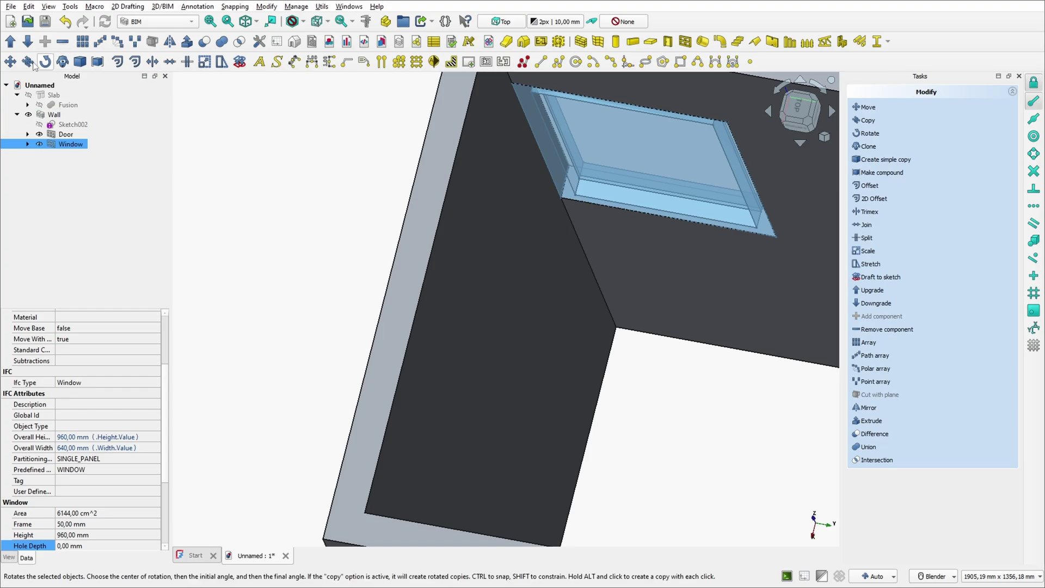
pyautogui.click(10, 62)
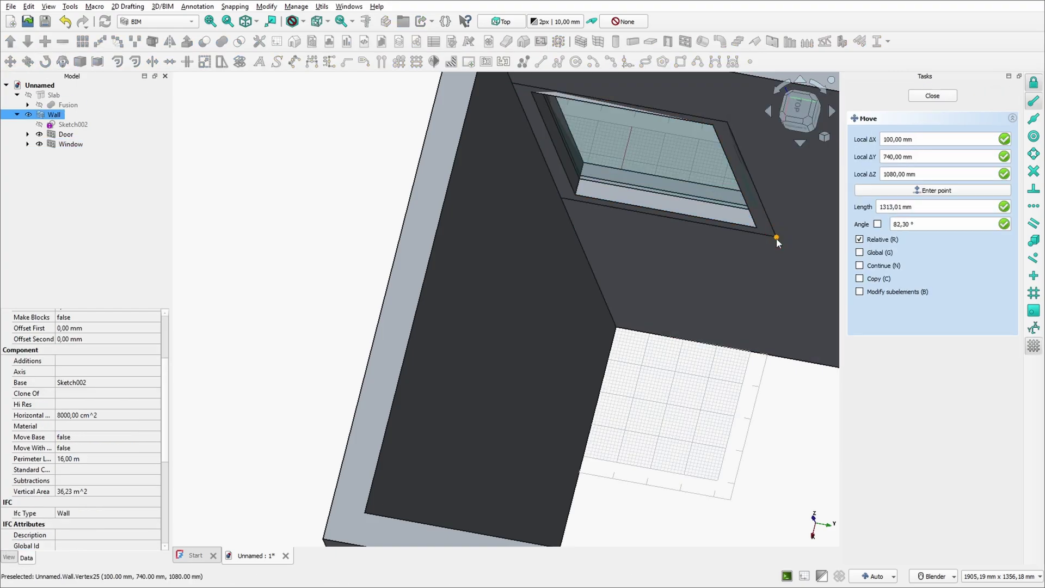
pyautogui.click(777, 238)
pyautogui.press('y')
pyautogui.scroll(-5, 768, 255)
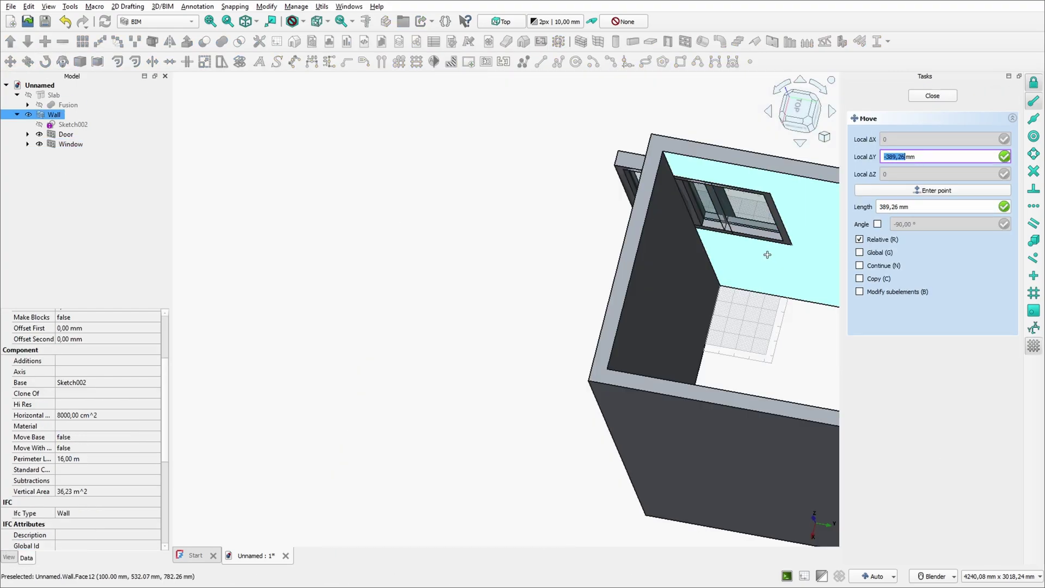
pyautogui.write('00')
pyautogui.press('Return')
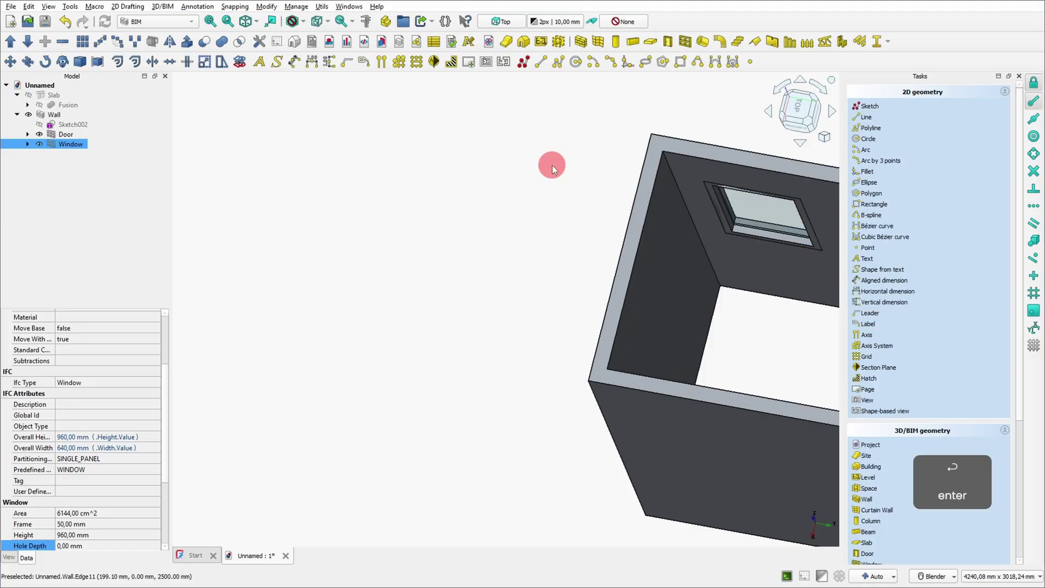
pyautogui.click(552, 169)
# - Hide the window object to expose its opening in the wall
pyautogui.moveTo(552, 169); pyautogui.dragTo(797, 393, button='middle')
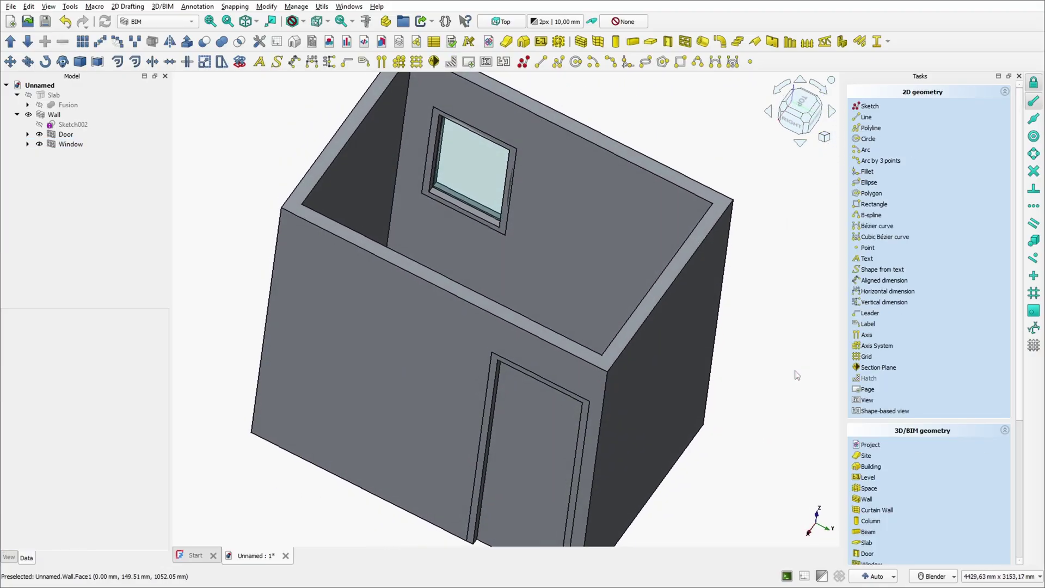
pyautogui.moveTo(681, 117); pyautogui.dragTo(550, 218, button='middle')
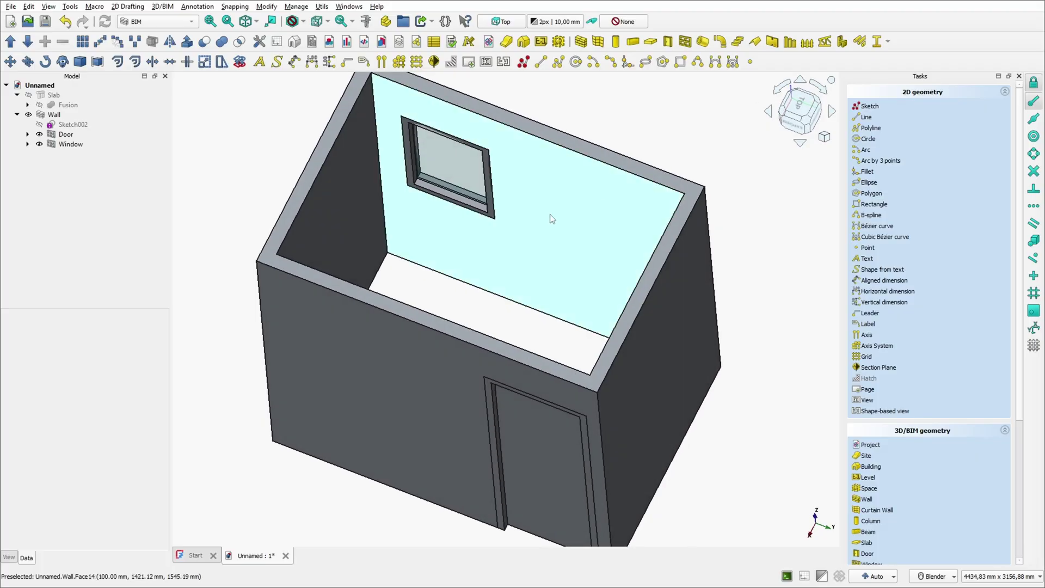
pyautogui.click(40, 145)
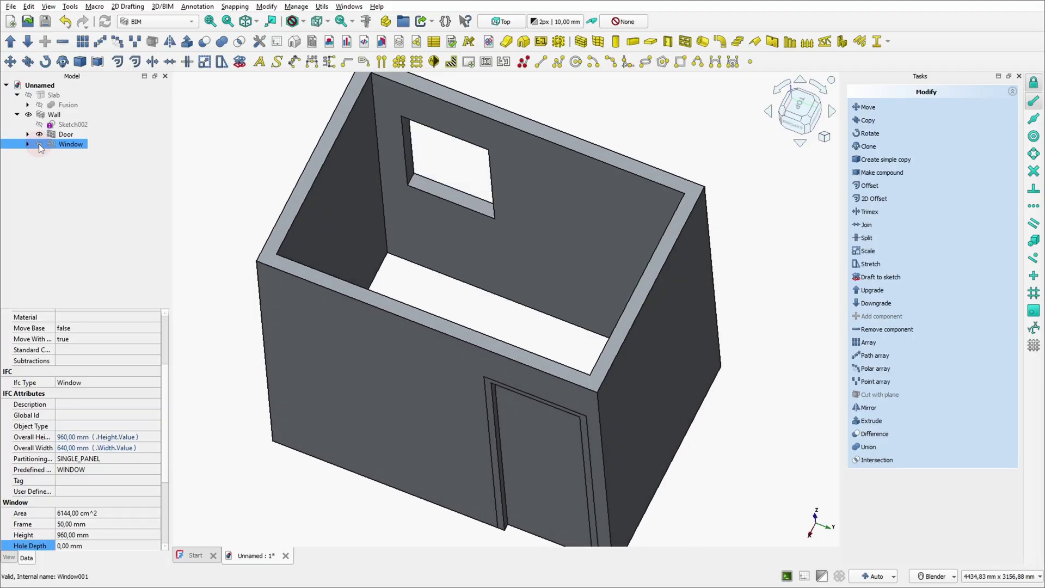
# - Make the window visible in its wall again and show the floor slab beneath the walls
pyautogui.click(242, 138)
pyautogui.moveTo(469, 228); pyautogui.dragTo(605, 320, button='middle')
pyautogui.click(41, 114)
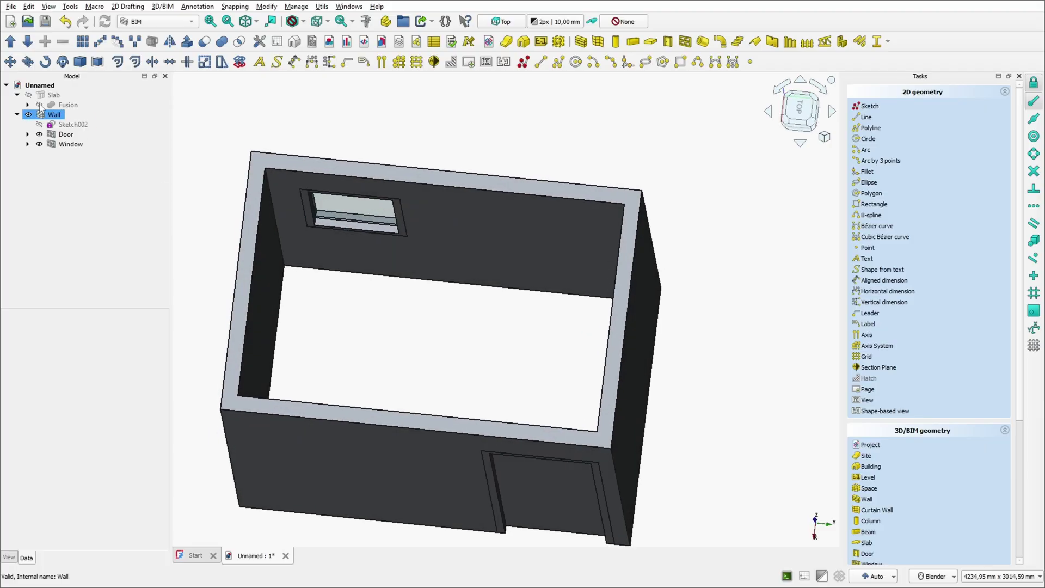
pyautogui.click(28, 95)
pyautogui.click(519, 150)
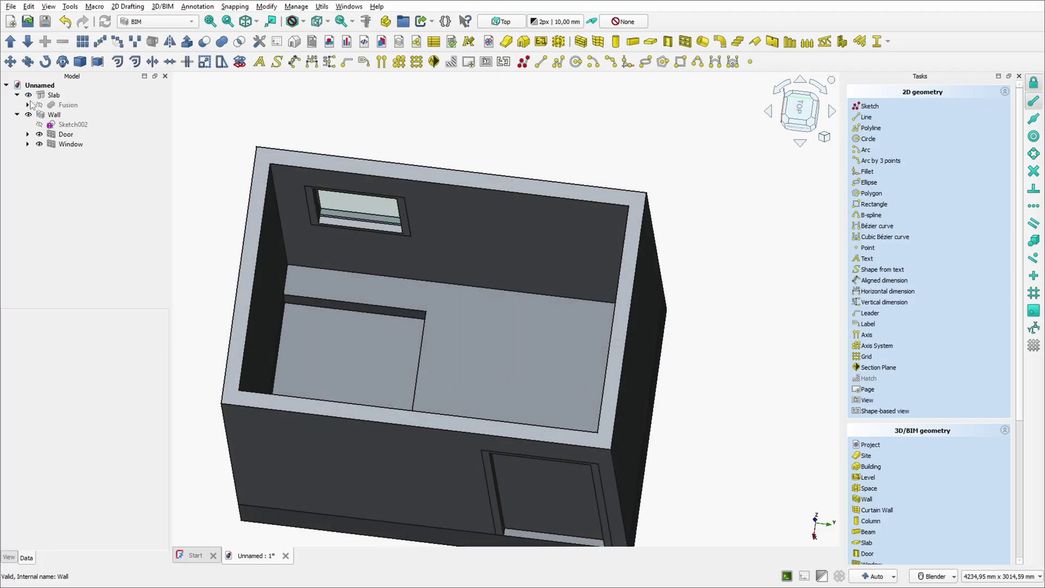
# - Hide the wall together with its door and window, and switch to the Part workbench
pyautogui.click(29, 114)
pyautogui.scroll(2, 494, 433)
pyautogui.scroll(-3, 495, 432)
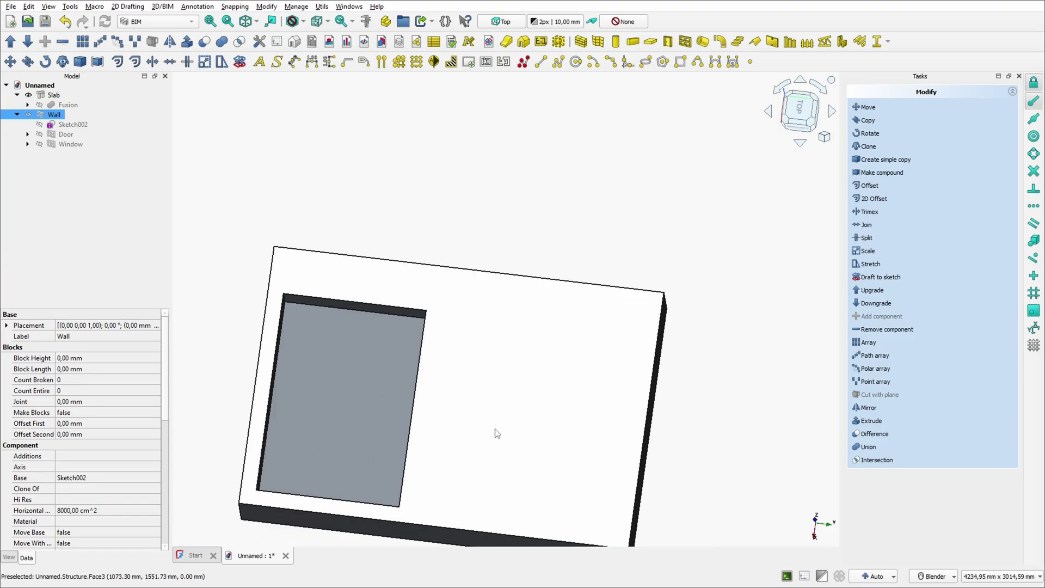
pyautogui.moveTo(552, 406); pyautogui.dragTo(467, 245, button='middle')
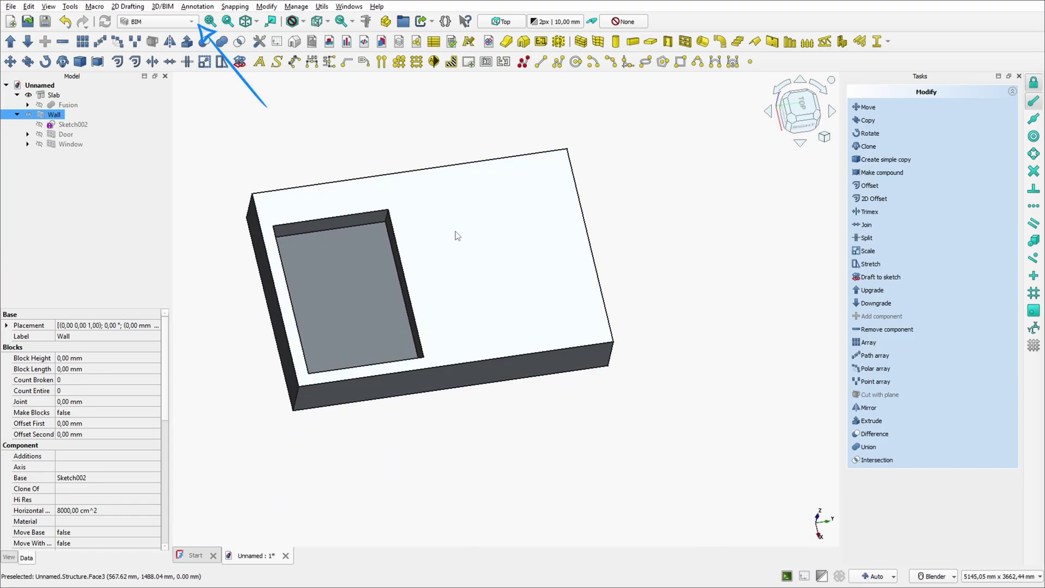
pyautogui.click(158, 21)
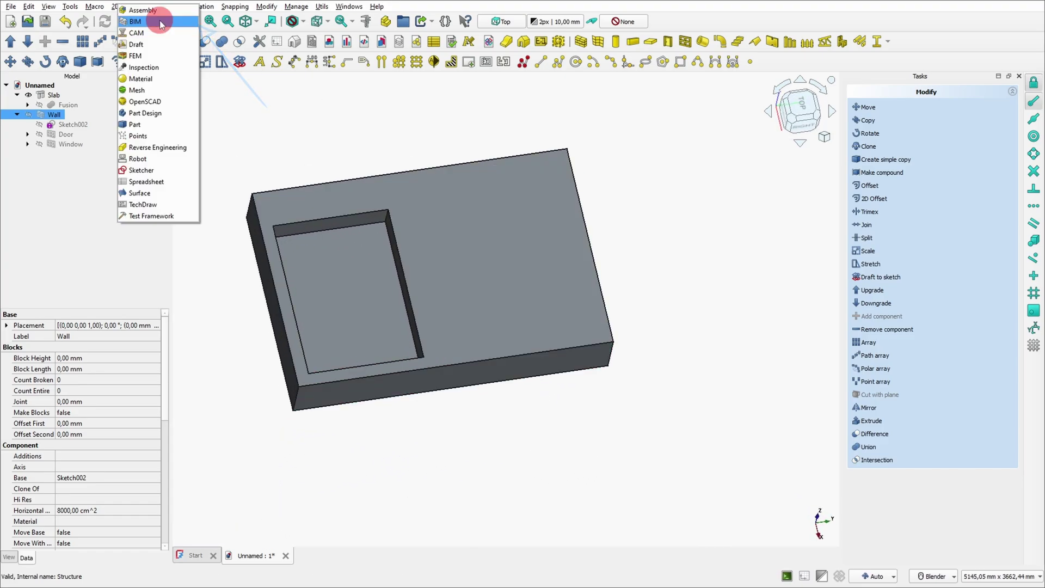
pyautogui.click(165, 125)
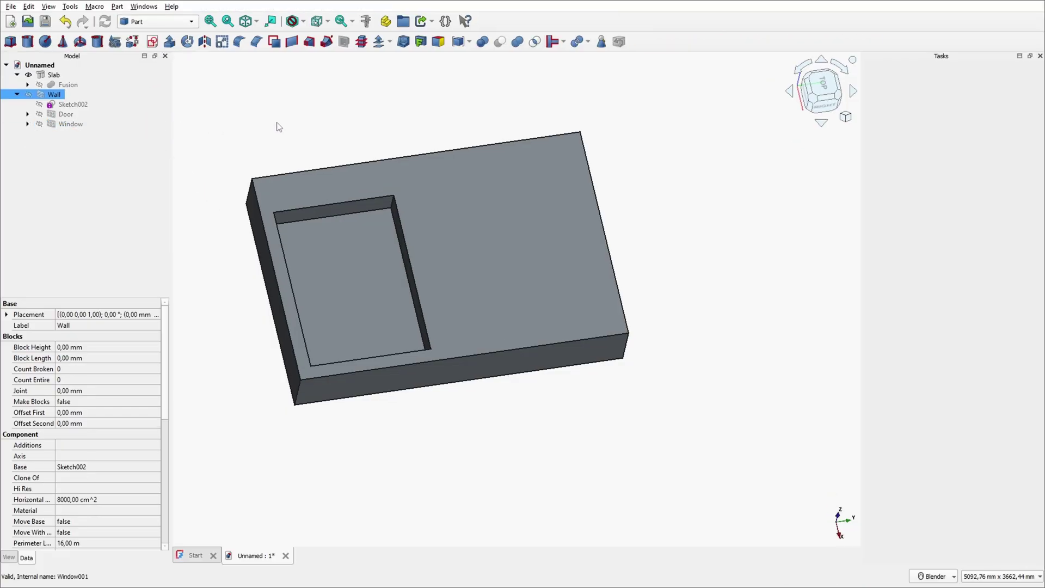
pyautogui.scroll(1, 343, 253)
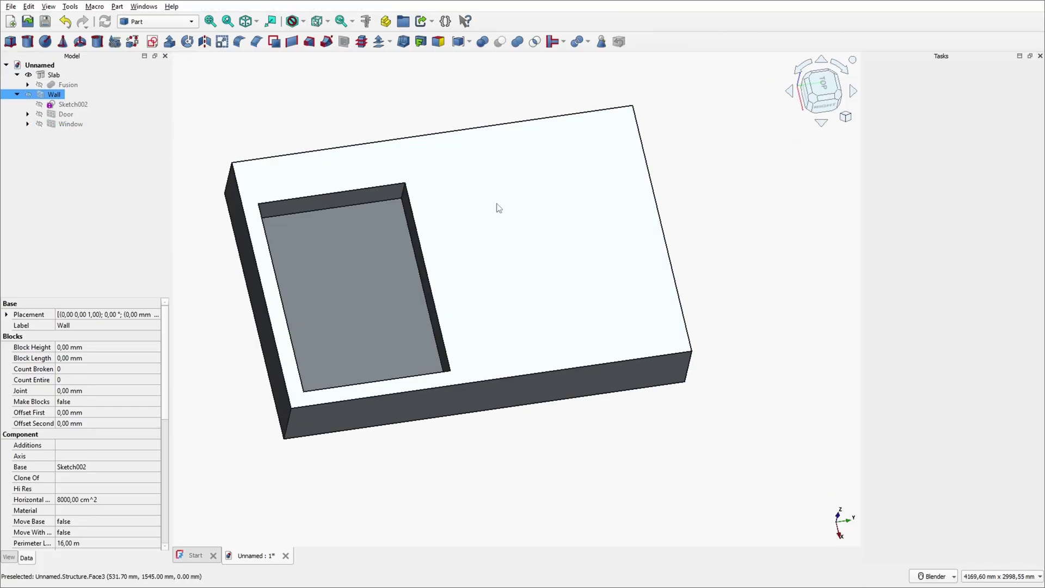
# - Create a new sketch on the slab's upper face, attached with the Plane face method
pyautogui.click(444, 198)
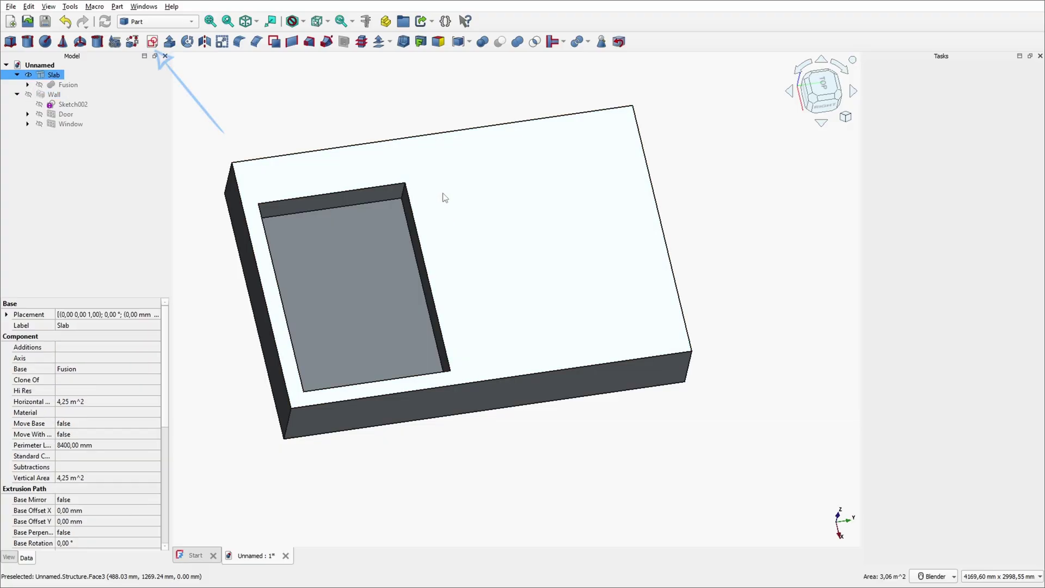
pyautogui.click(153, 44)
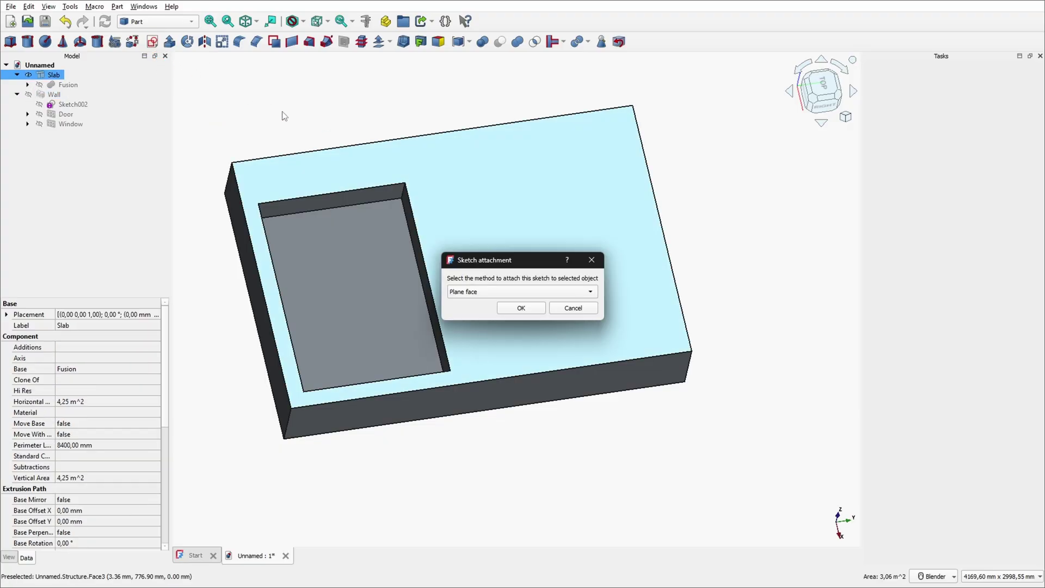
pyautogui.click(522, 308)
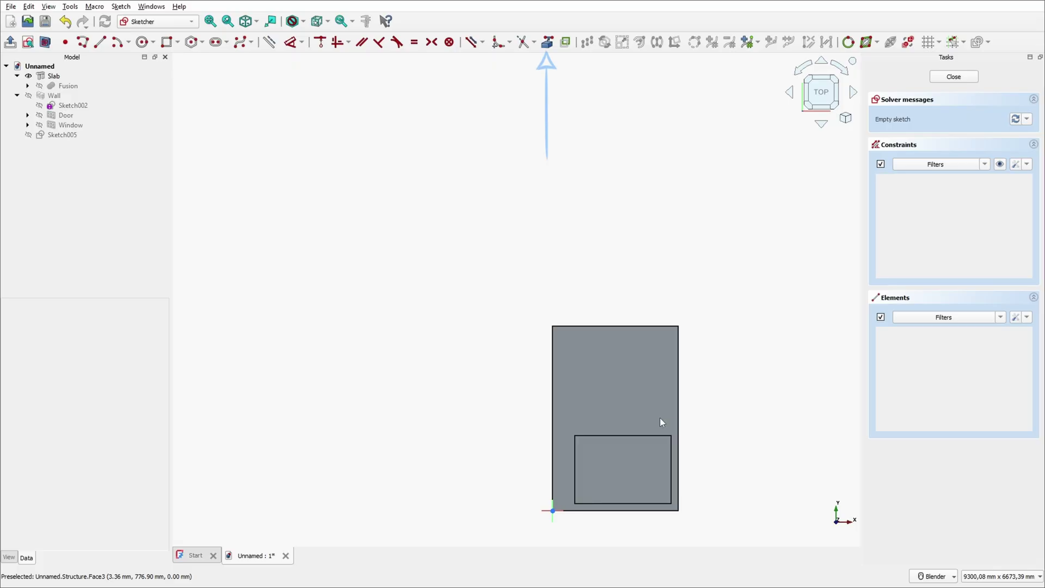
pyautogui.scroll(4, 674, 524)
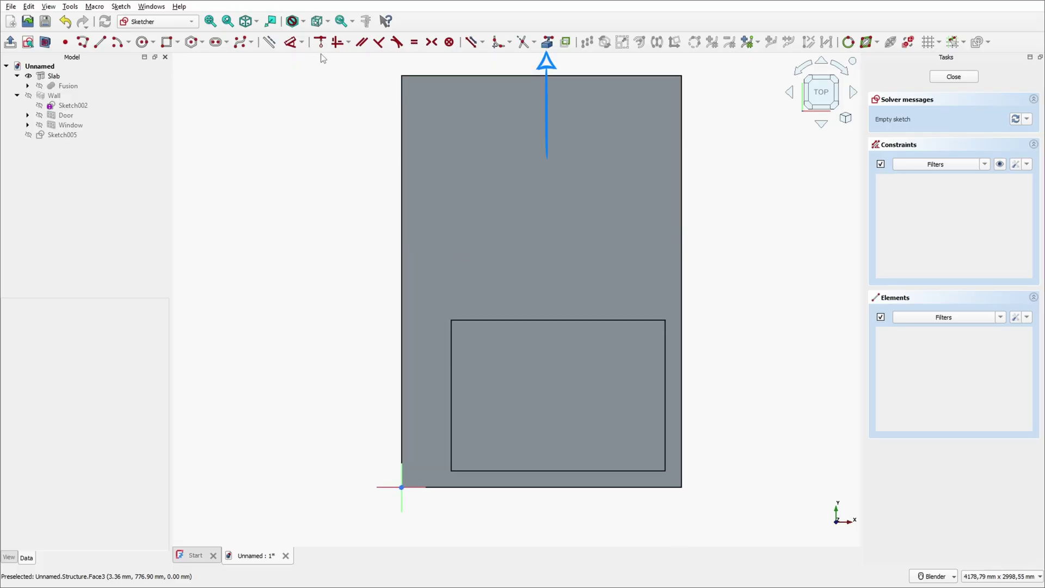
# - Project three edges of the slab's recess, the one nearest the vertical axis and its two neighbours, into the sketch as external geometry
pyautogui.click(548, 42)
pyautogui.click(450, 356)
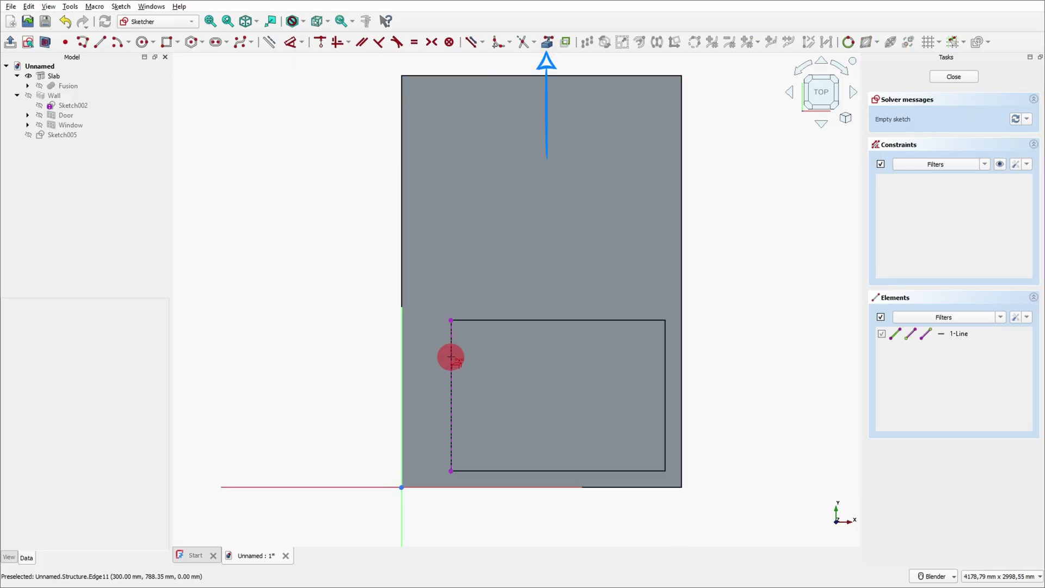
pyautogui.click(482, 321)
pyautogui.click(494, 471)
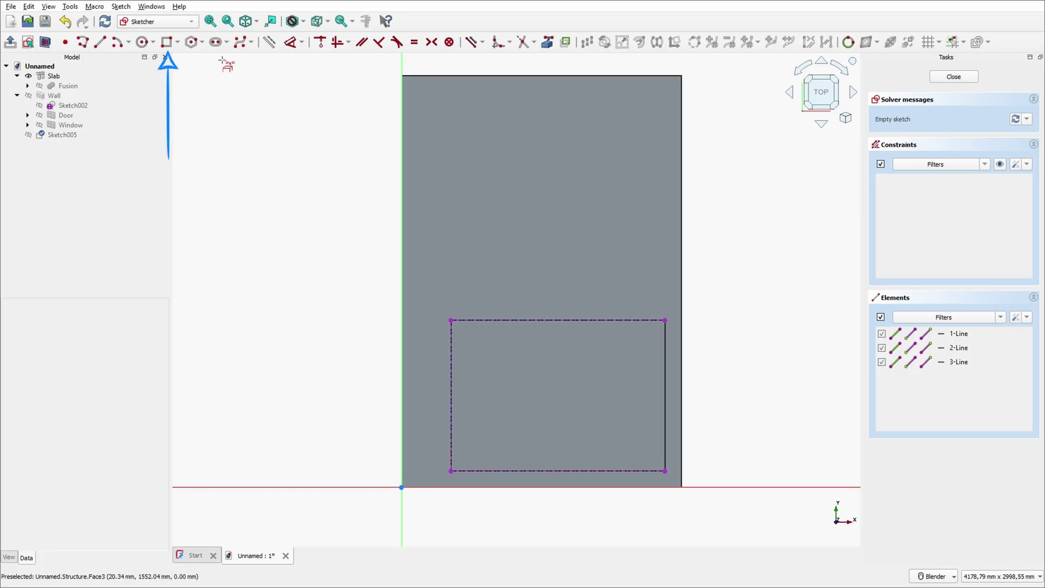
# - Sketch a narrow upright rectangle about 605 mm long inside the recess outline, near the projected edge closest to the vertical axis
pyautogui.click(166, 42)
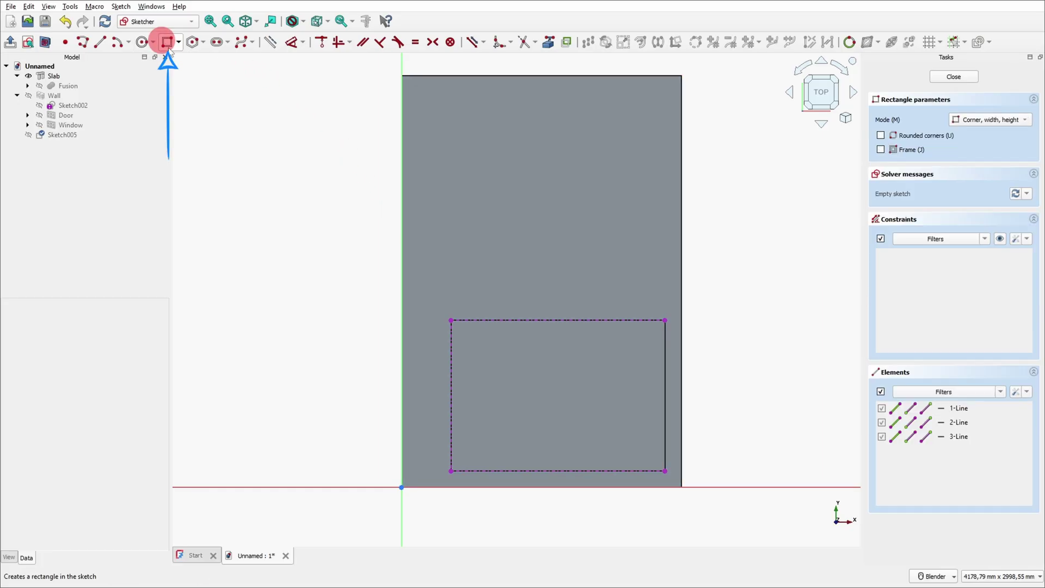
pyautogui.click(480, 353)
pyautogui.click(498, 448)
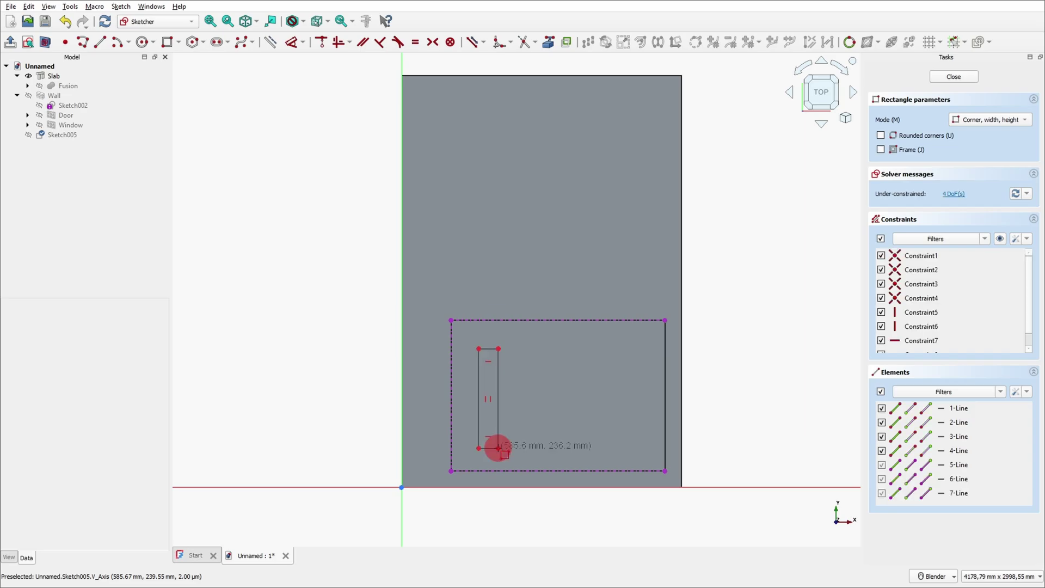
pyautogui.scroll(3, 555, 397)
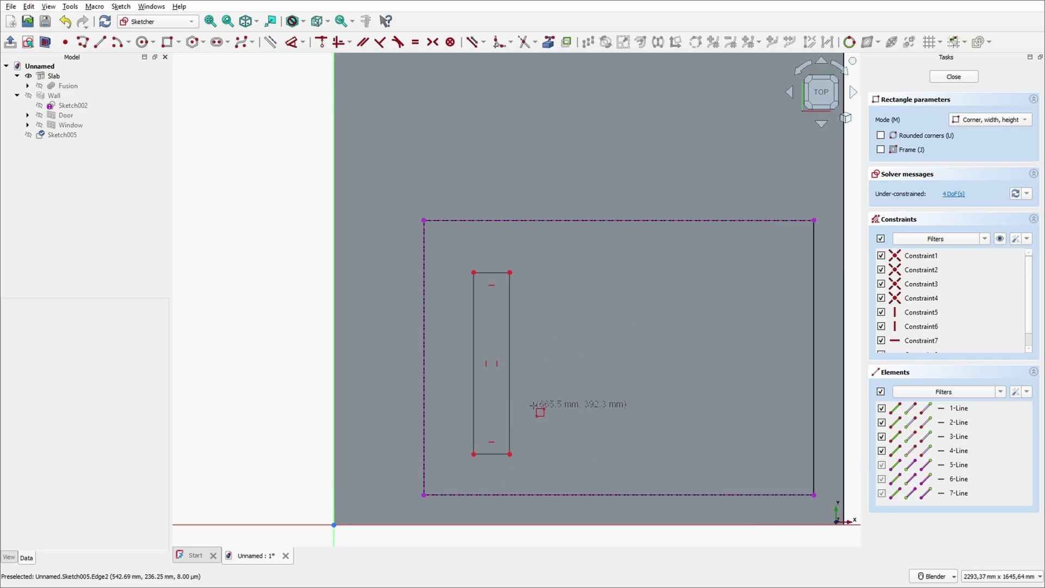
pyautogui.rightClick(536, 406)
# - Dimension the narrow rectangle's long side as 700 mm
pyautogui.press('d')
pyautogui.click(511, 383)
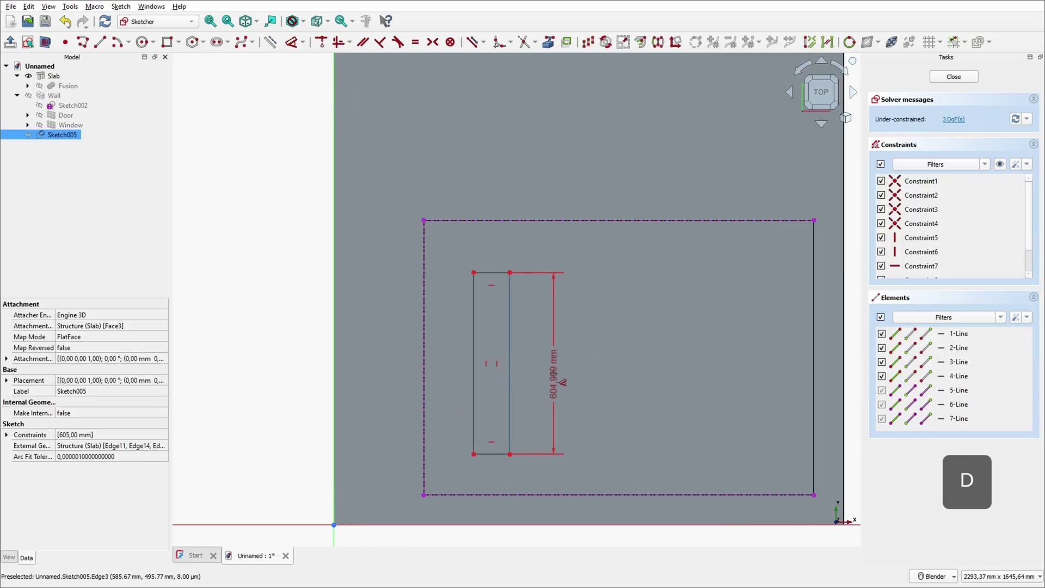
pyautogui.click(556, 379)
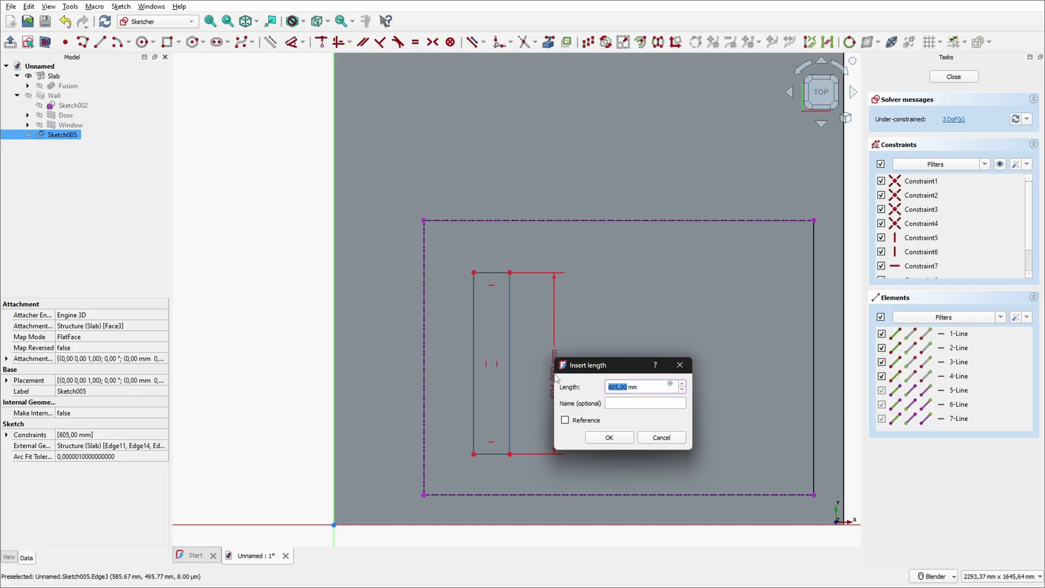
pyautogui.write('700')
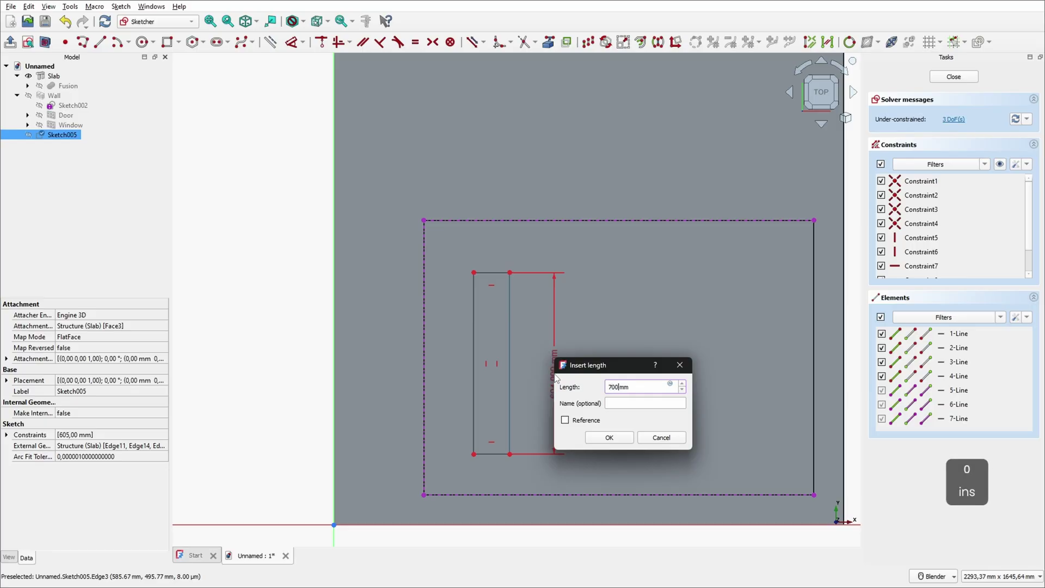
pyautogui.press('Return')
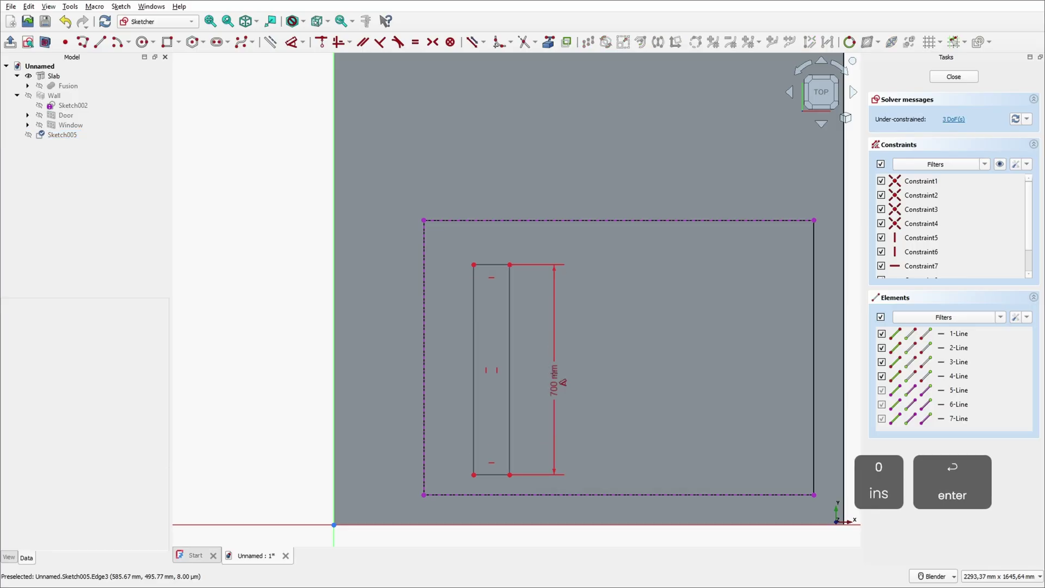
# - Constrain the distance between the rectangle's lower side and the recess's lower edge to (915-700)/2 mm
pyautogui.click(496, 474)
pyautogui.click(515, 495)
pyautogui.click(624, 478)
pyautogui.write('915-700/2')
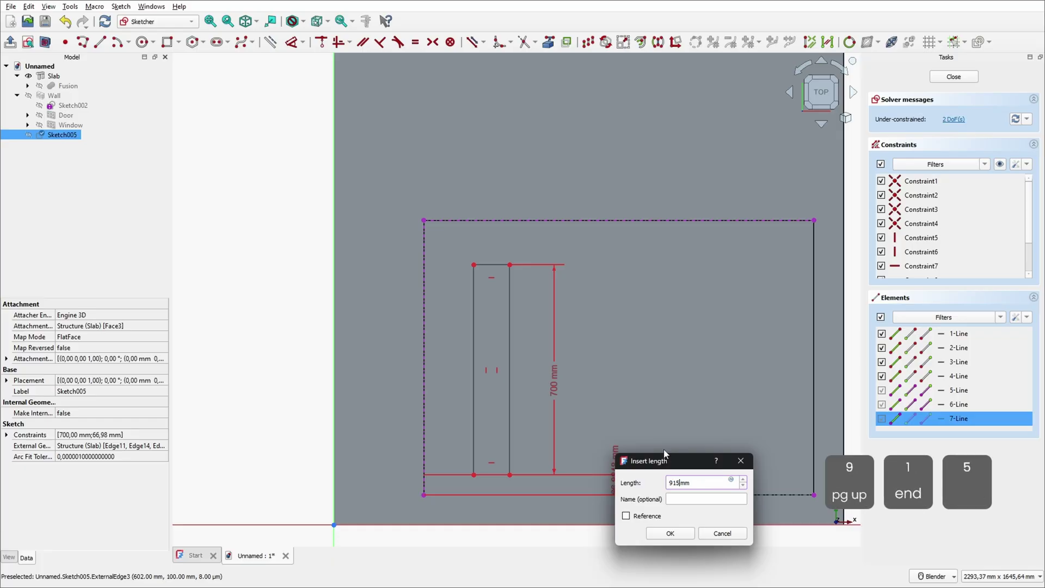
pyautogui.press('Left')
pyautogui.press('Left')
pyautogui.write('(')
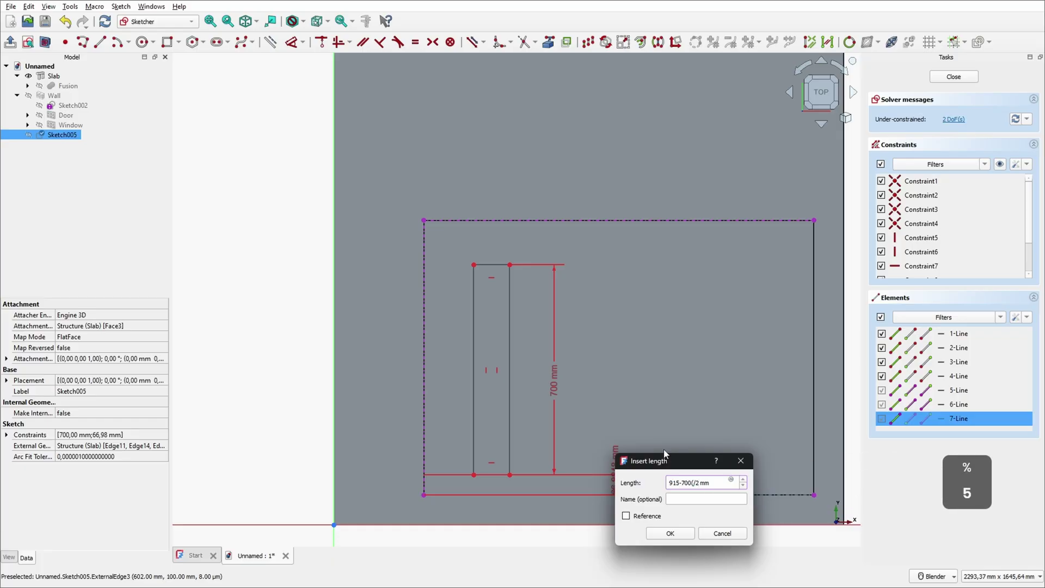
pyautogui.press('BackSpace')
pyautogui.write(')')
pyautogui.press('Left')
pyautogui.press('Left')
pyautogui.press('Left')
pyautogui.press('Left')
pyautogui.press('Left')
pyautogui.press('Left')
pyautogui.press('Left')
pyautogui.press('Left')
pyautogui.write('(')
pyautogui.press('Return')
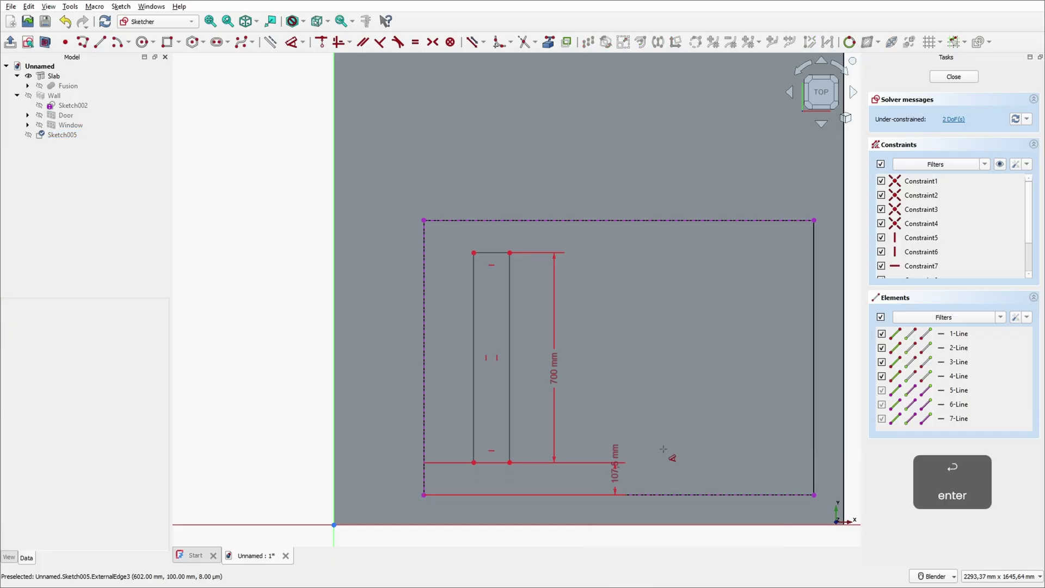
# - Constrain the distance between the rectangle's long side and the neighbouring parallel recess edge to 107.5 mm
pyautogui.click(424, 360)
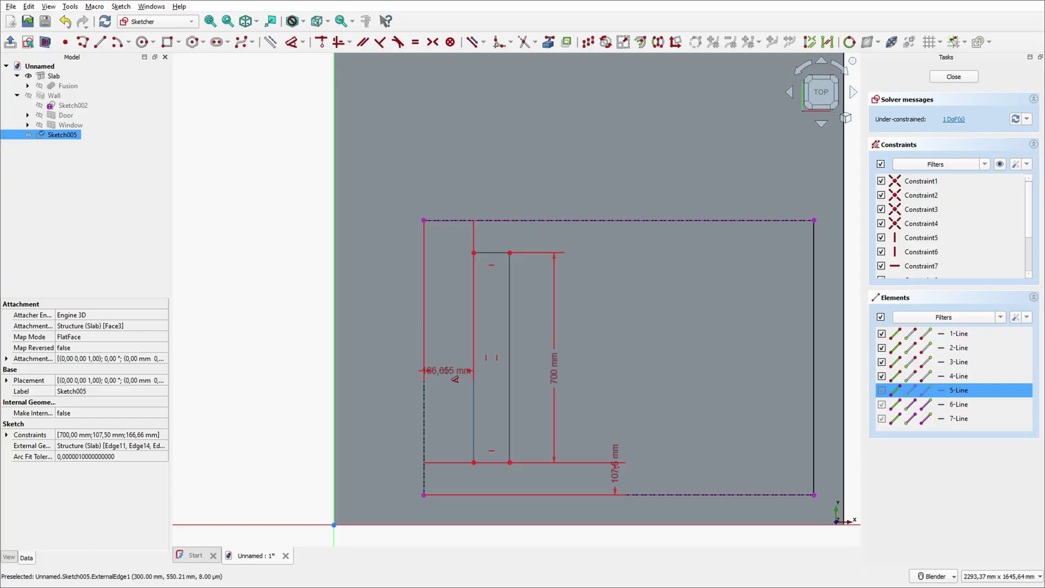
pyautogui.click(454, 241)
pyautogui.write('107.5')
pyautogui.press('Return')
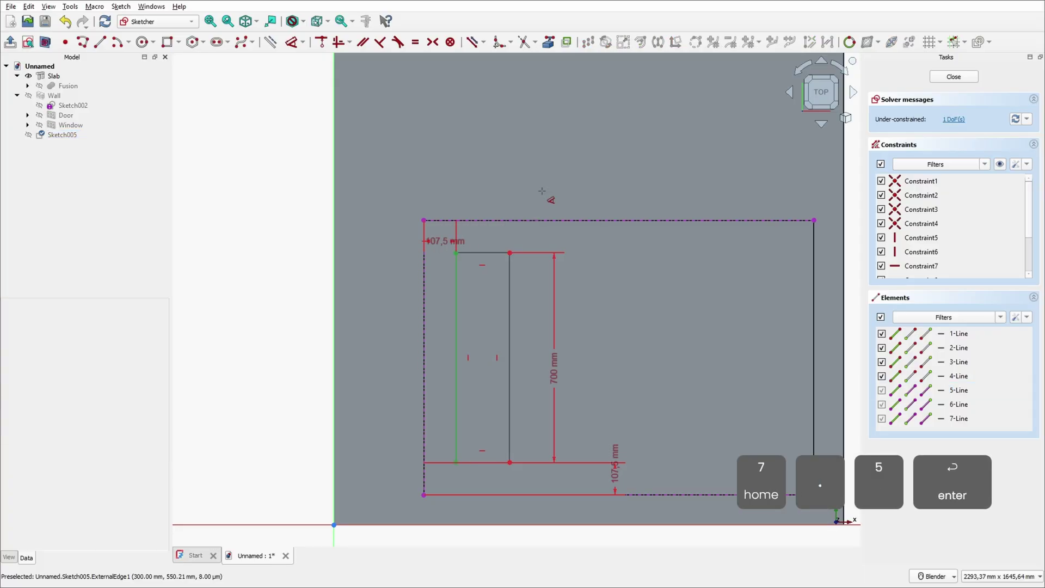
# - Dimension the rectangle's short side as 70 mm and close the sketch
pyautogui.click(493, 252)
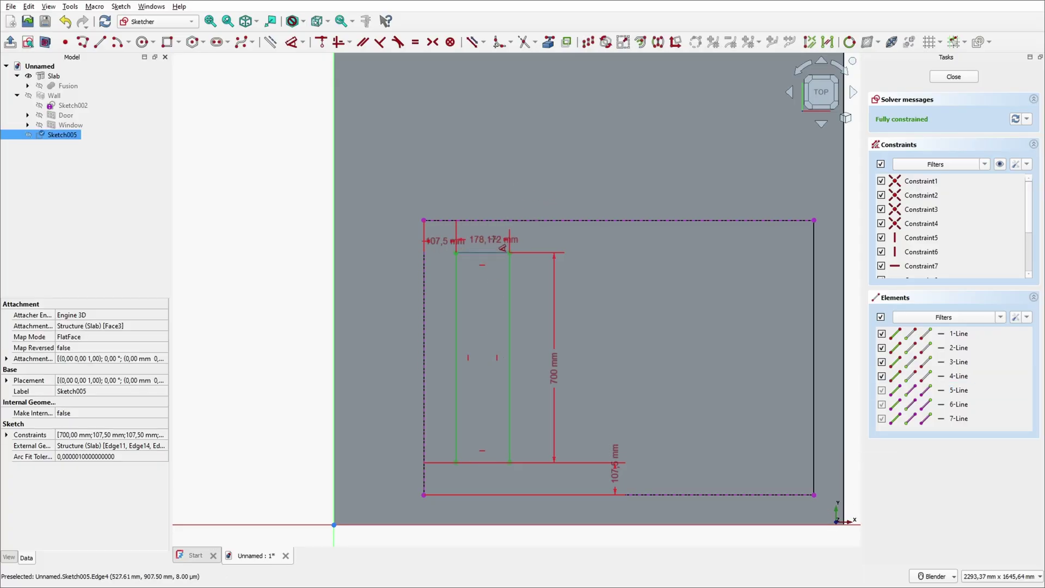
pyautogui.click(502, 247)
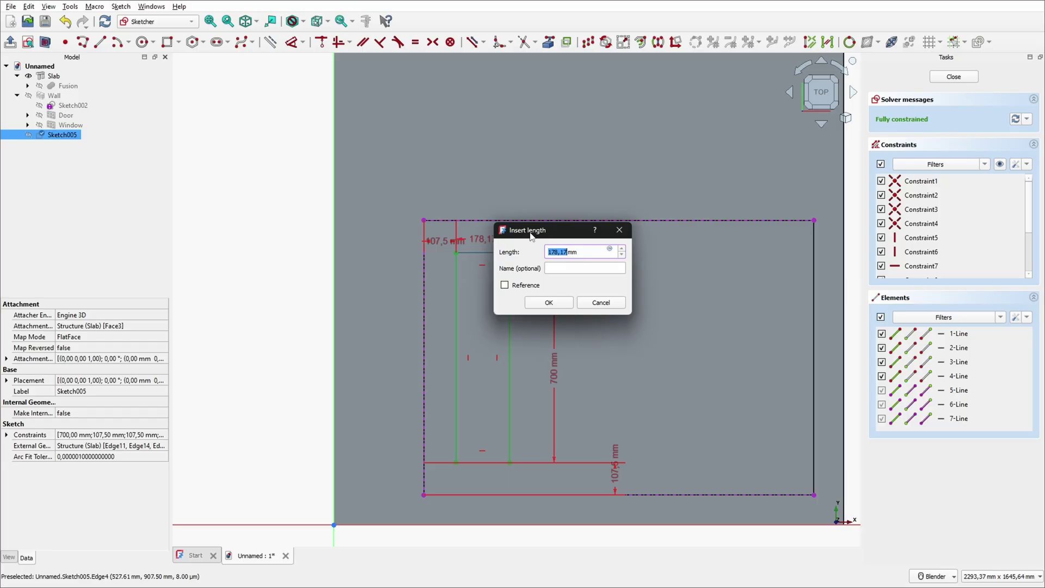
pyautogui.write('70')
pyautogui.press('Return')
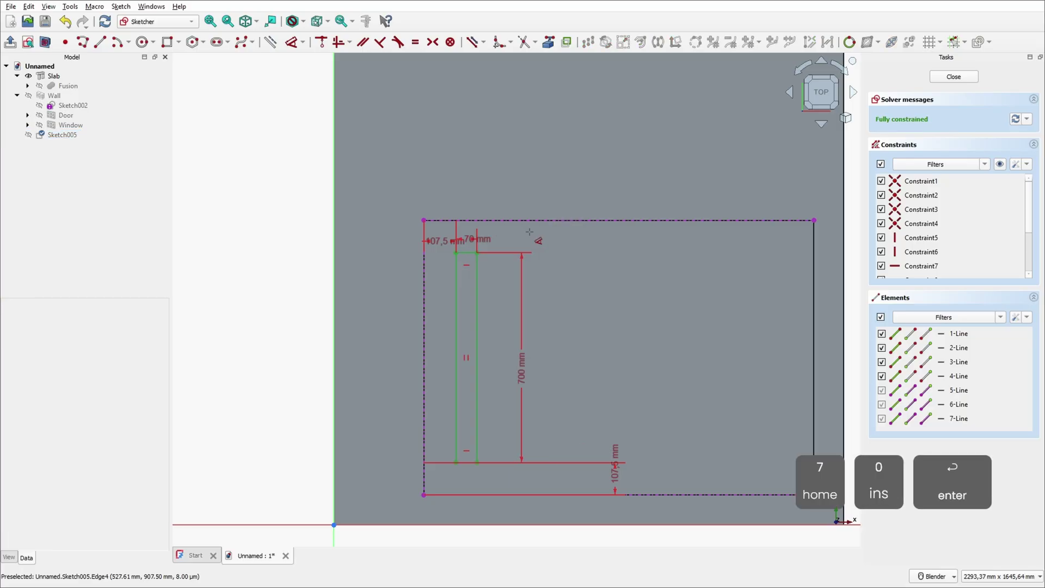
pyautogui.rightClick(554, 180)
pyautogui.scroll(-3, 509, 499)
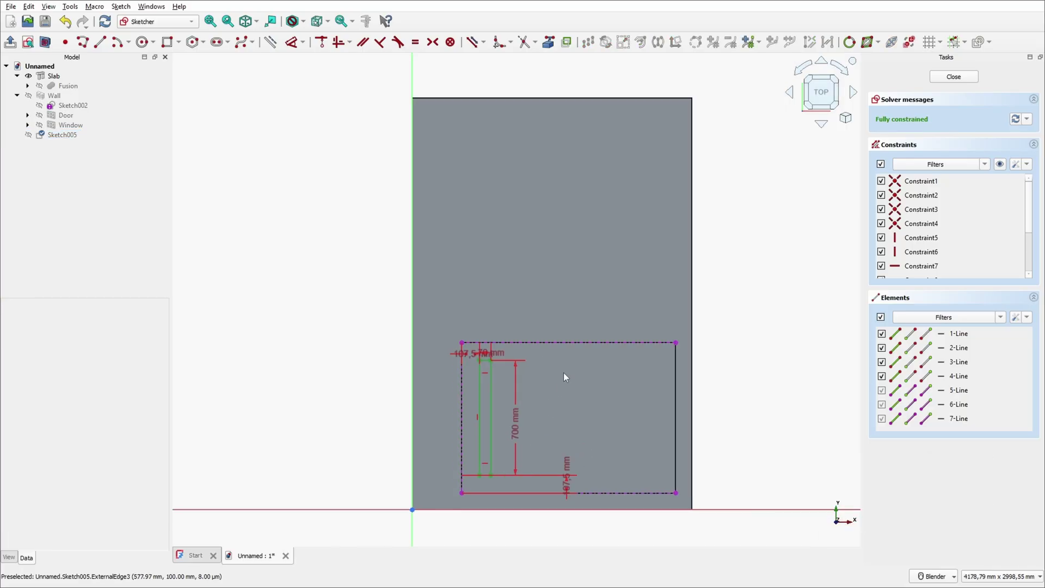
pyautogui.click(954, 78)
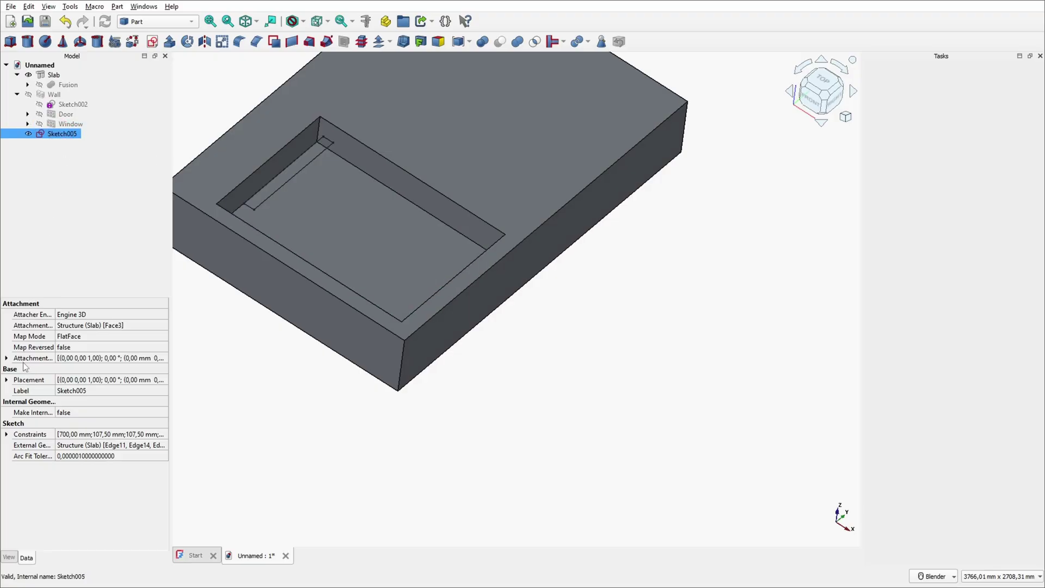
# - Set the Z position of the new sketch's attachment offset to -20 mm
pyautogui.click(7, 358)
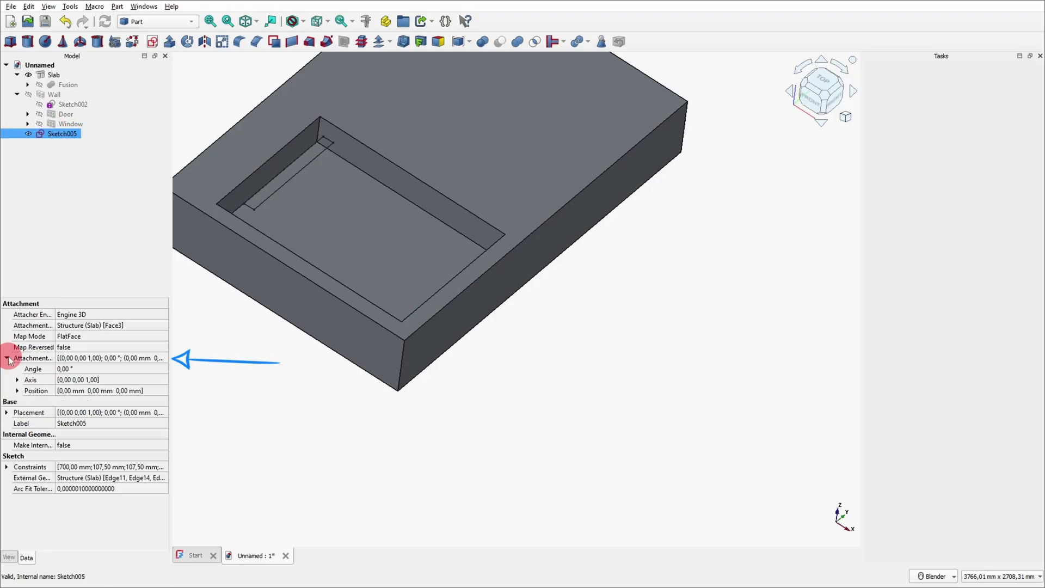
pyautogui.click(18, 391)
pyautogui.click(77, 424)
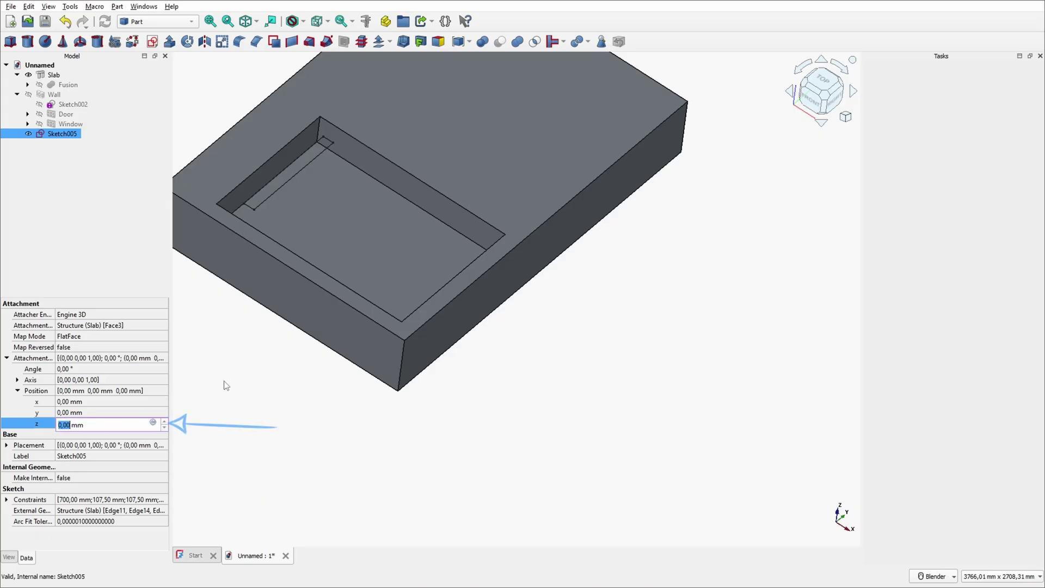
pyautogui.write('20')
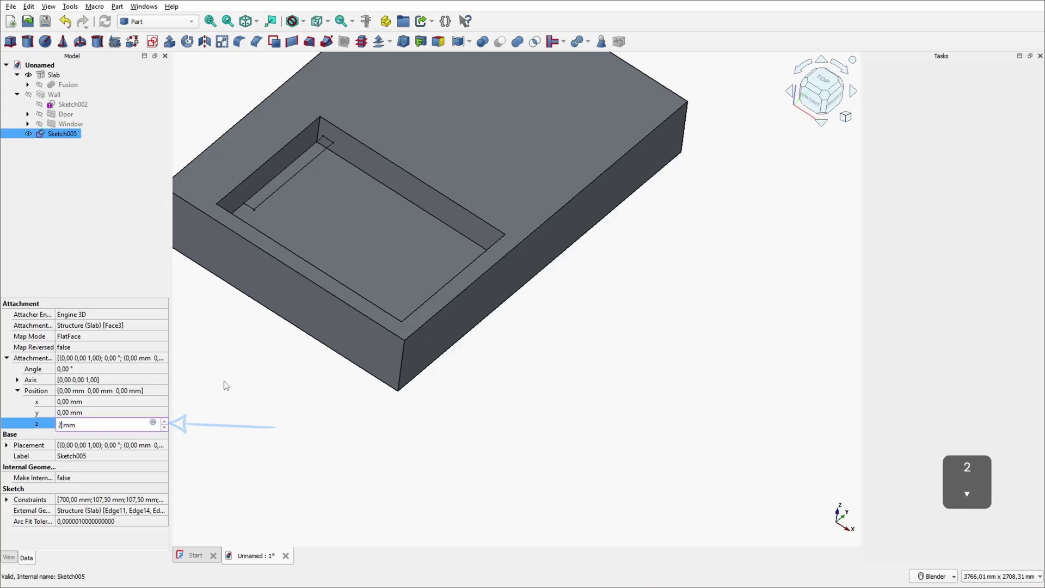
pyautogui.press('Left')
pyautogui.press('Left')
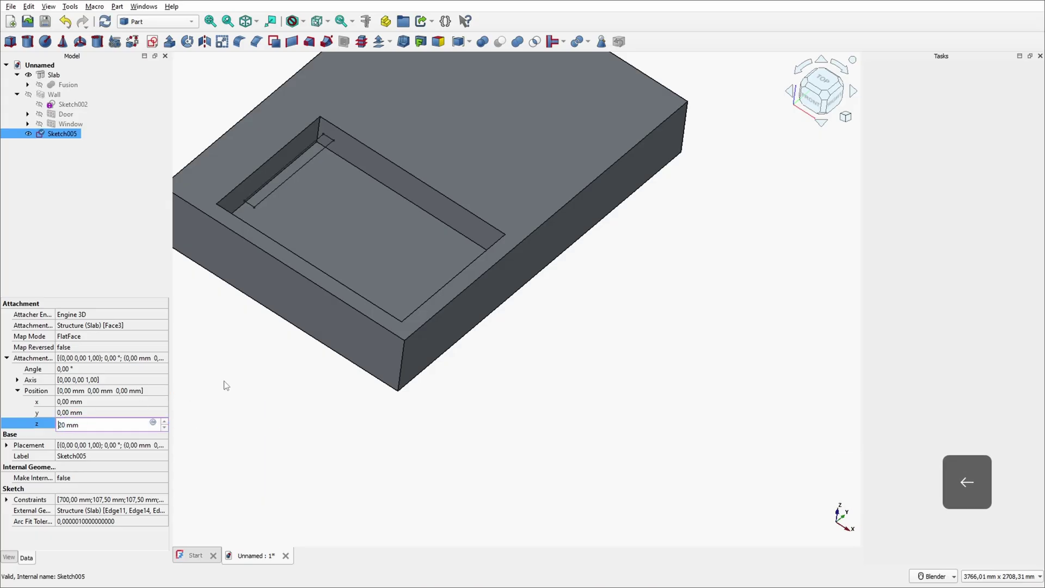
pyautogui.write('-')
pyautogui.press('Return')
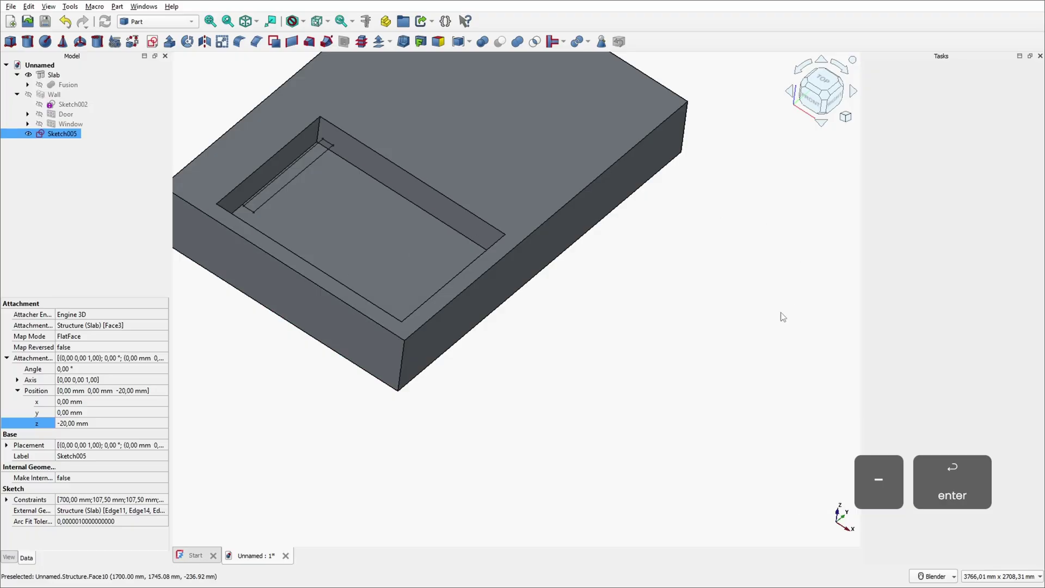
# - Start a new sketch on the slab's top face
pyautogui.click(713, 310)
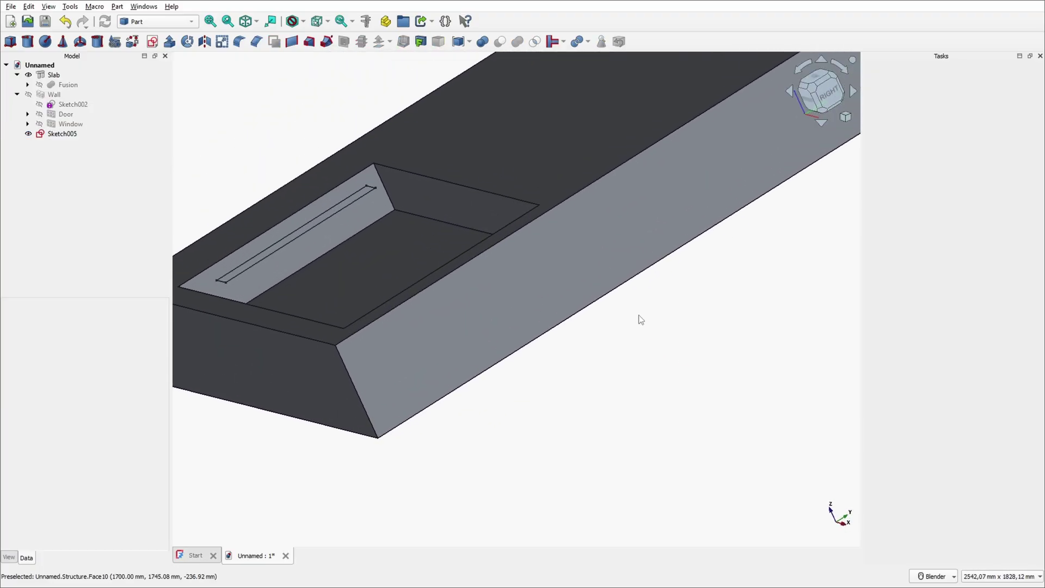
pyautogui.scroll(2, 639, 316)
pyautogui.moveTo(639, 316); pyautogui.dragTo(700, 302, button='middle')
pyautogui.moveTo(443, 170); pyautogui.dragTo(667, 211, button='middle')
pyautogui.scroll(-1, 676, 223)
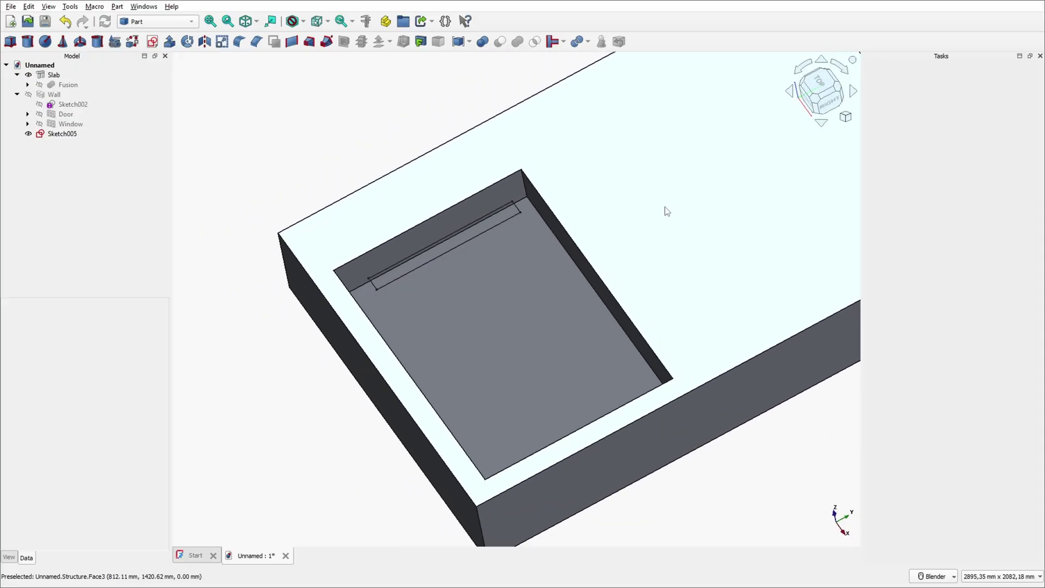
pyautogui.click(668, 211)
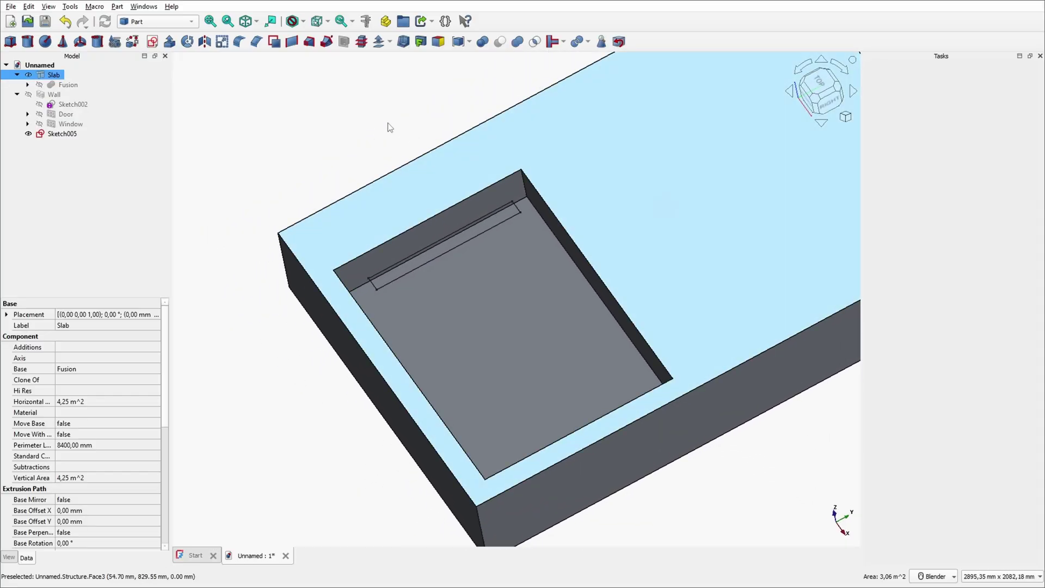
pyautogui.click(153, 42)
pyautogui.click(521, 308)
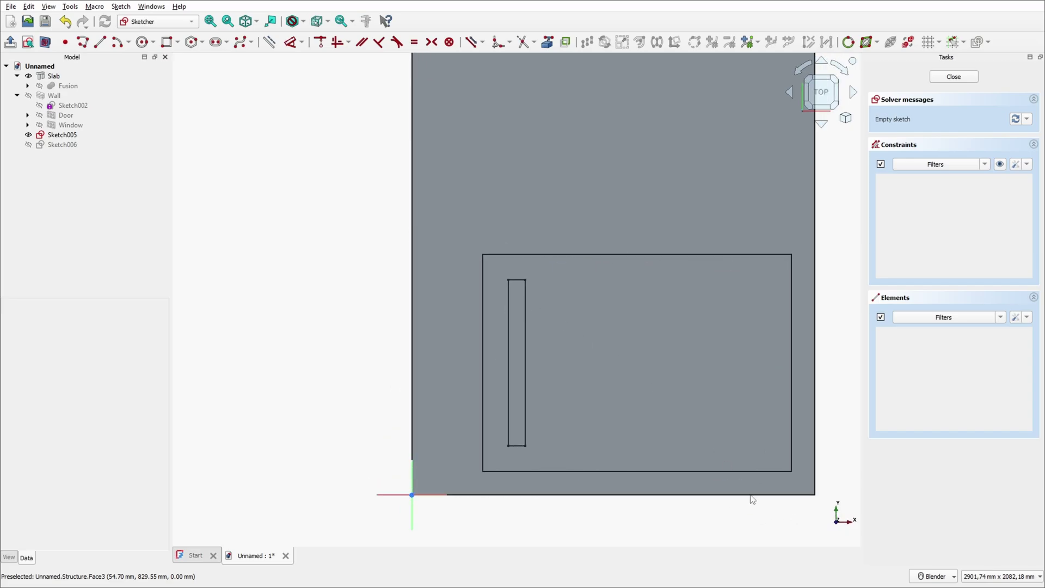
# - Project the recess opening's two long edges into the sketch as external geometry
pyautogui.click(547, 42)
pyautogui.click(532, 254)
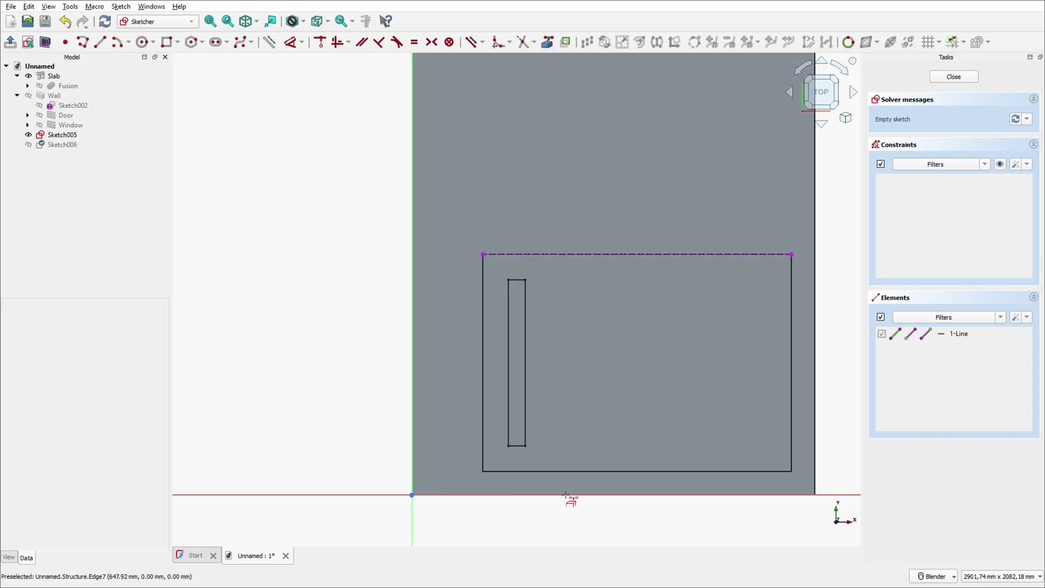
pyautogui.click(569, 472)
# - Draw a rectangle between opposite corners of the projected edges, covering the whole recess opening, and close the sketch
pyautogui.click(167, 42)
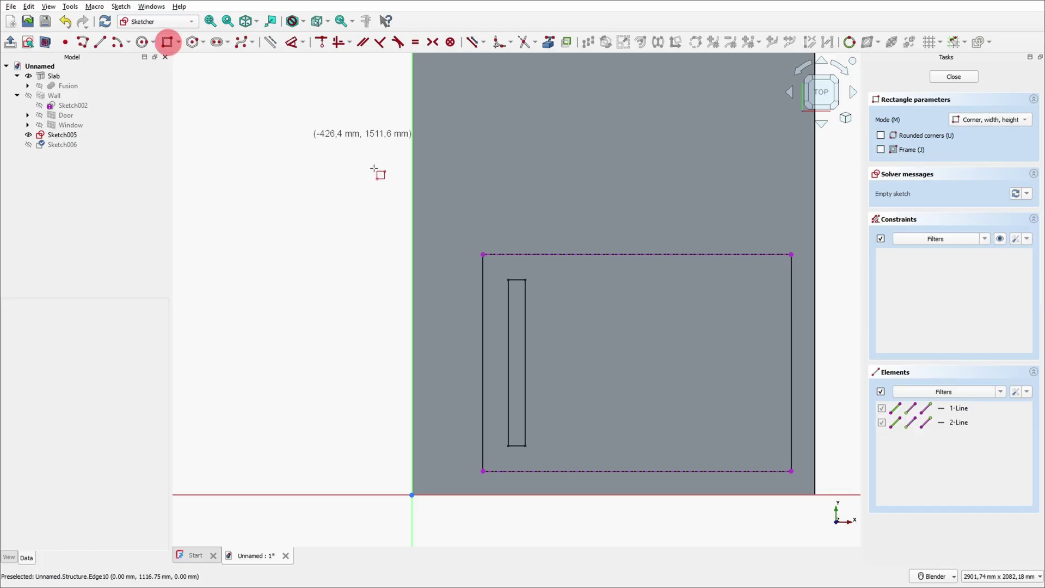
pyautogui.click(483, 254)
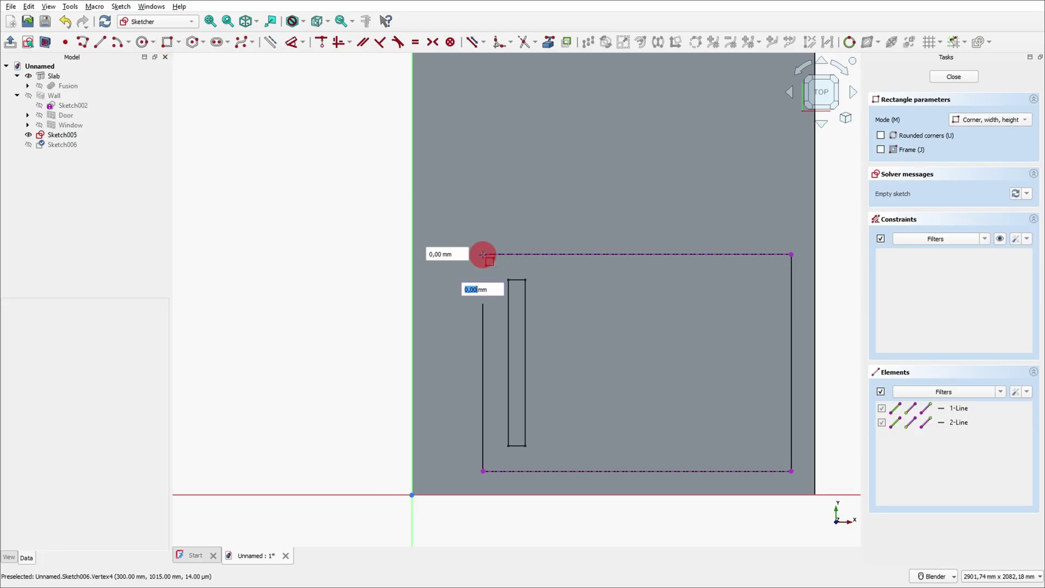
pyautogui.click(791, 471)
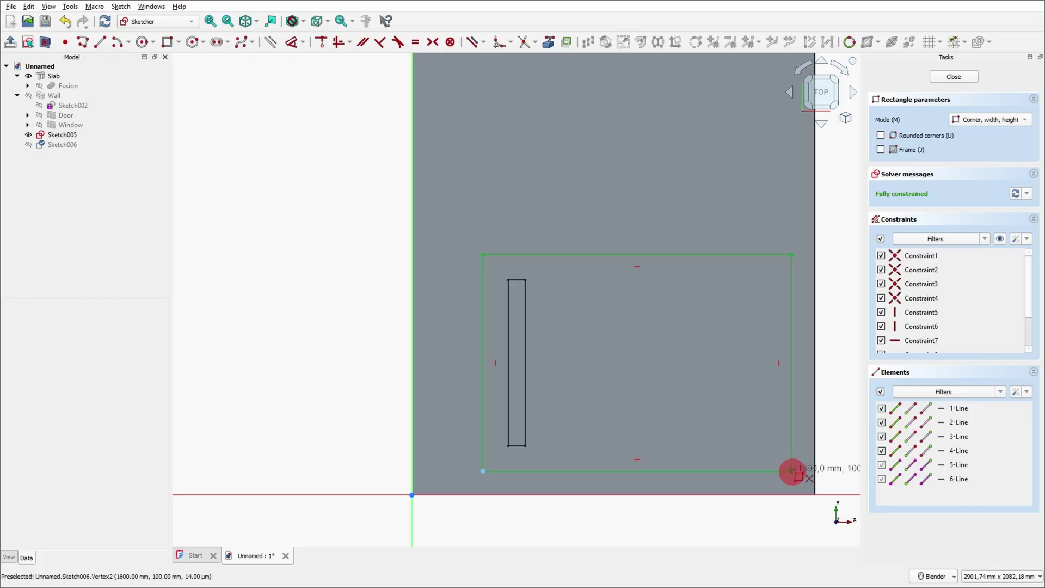
pyautogui.click(950, 78)
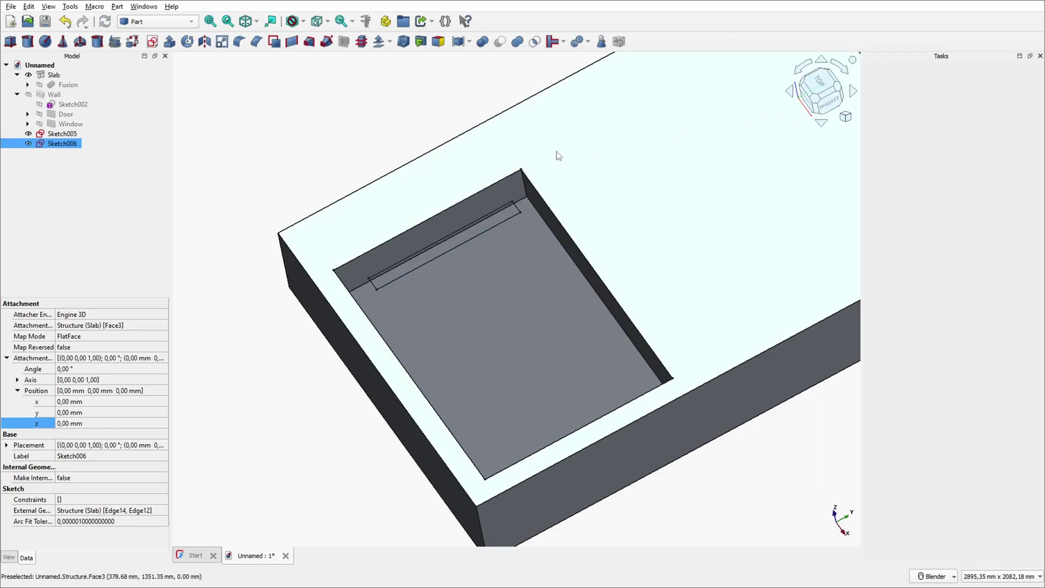
# - Create a Part loft from Sketch005 to Sketch006, the narrow rectangle and the recess opening outline
pyautogui.keyDown('ctrl'); pyautogui.click(65, 134); pyautogui.keyUp('ctrl')
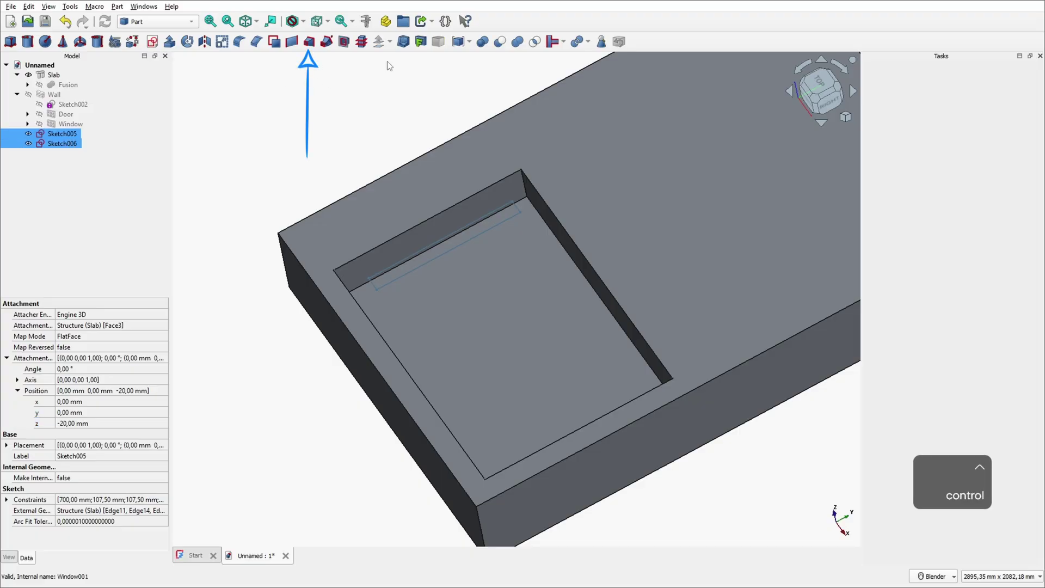
pyautogui.click(309, 42)
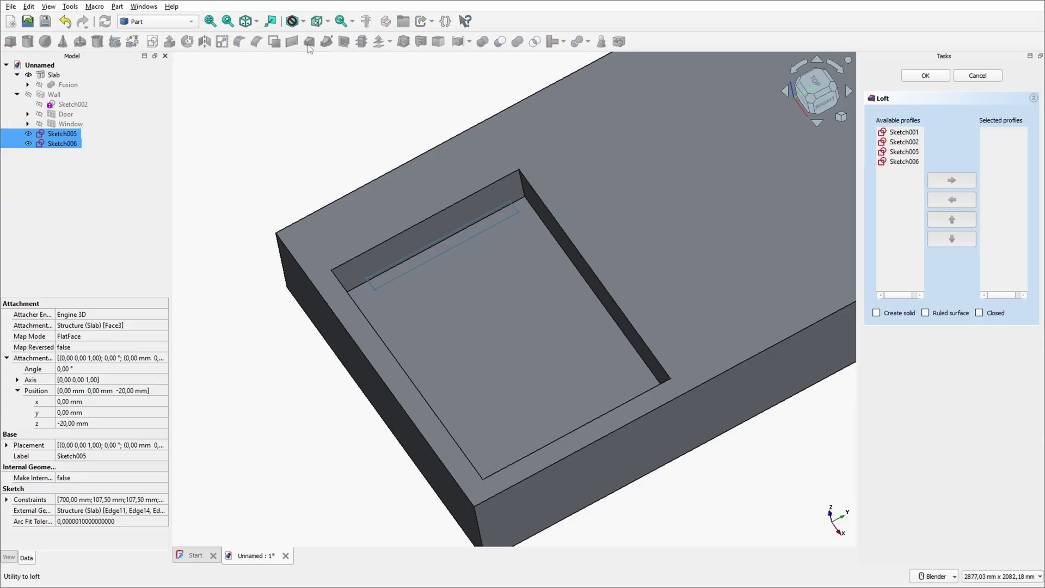
pyautogui.click(904, 152)
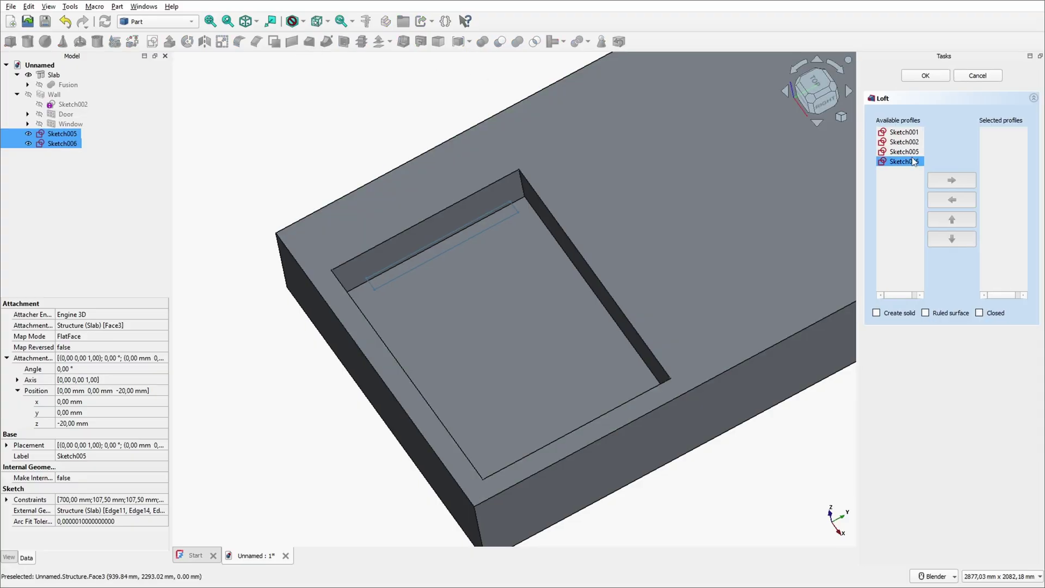
pyautogui.click(951, 180)
pyautogui.click(950, 179)
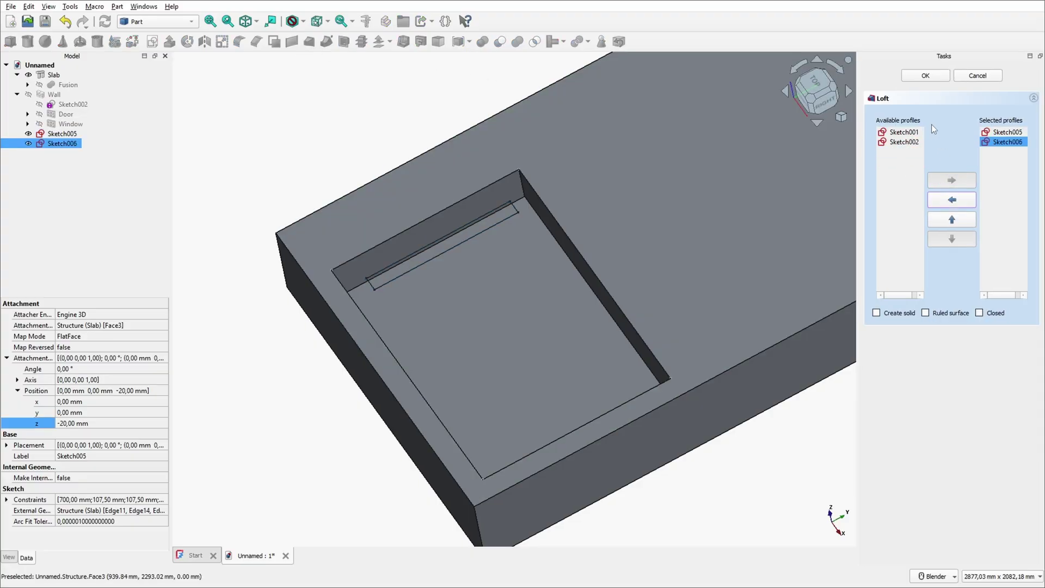
pyautogui.click(925, 76)
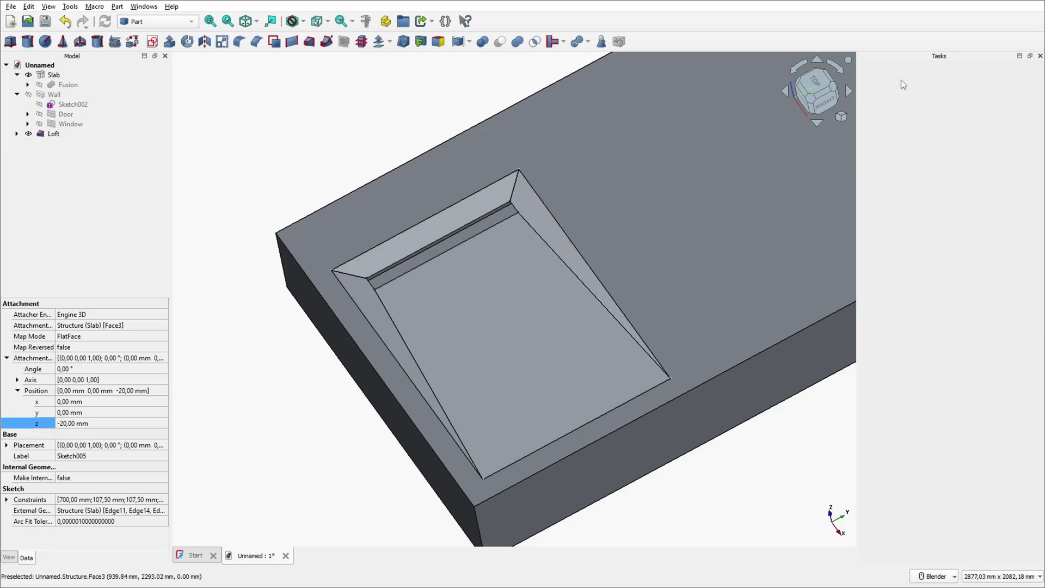
# - Set the loft's Solid property to true
pyautogui.moveTo(585, 233)
pyautogui.mouseDown(button='middle')
pyautogui.moveTo(590, 187)
pyautogui.moveTo(619, 166)
pyautogui.moveTo(563, 147)
pyautogui.moveTo(534, 158)
pyautogui.moveTo(546, 191)
pyautogui.moveTo(575, 214)
pyautogui.mouseUp(button='middle')
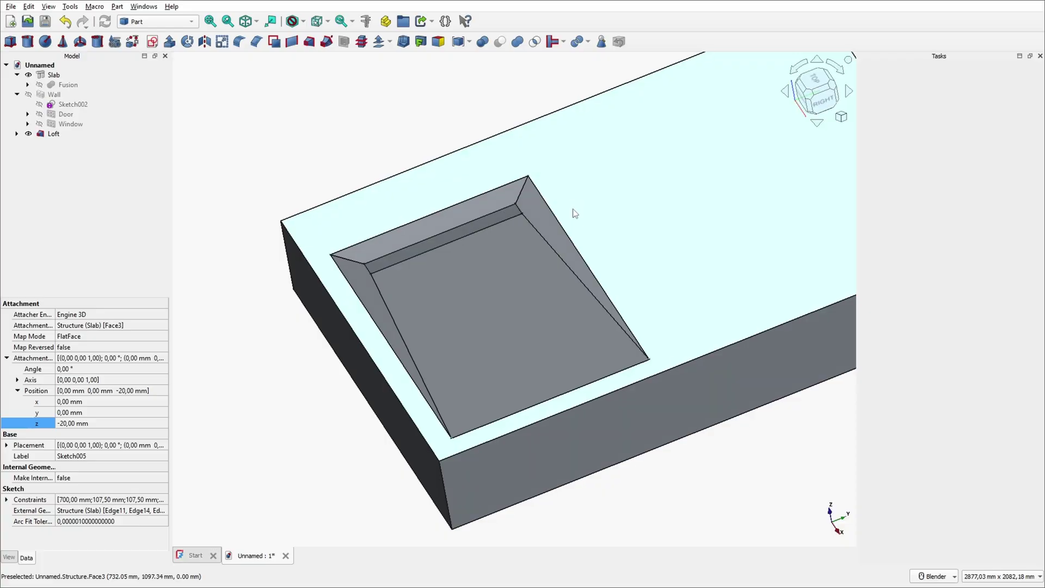
pyautogui.click(397, 100)
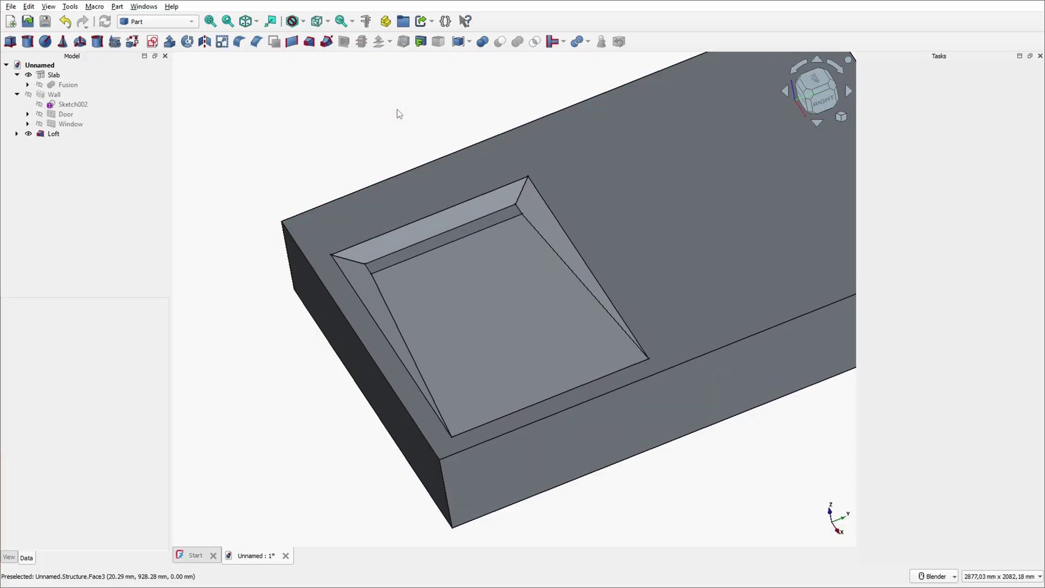
pyautogui.moveTo(399, 133); pyautogui.dragTo(400, 148, button='middle')
pyautogui.scroll(3, 400, 148)
pyautogui.scroll(-1, 400, 149)
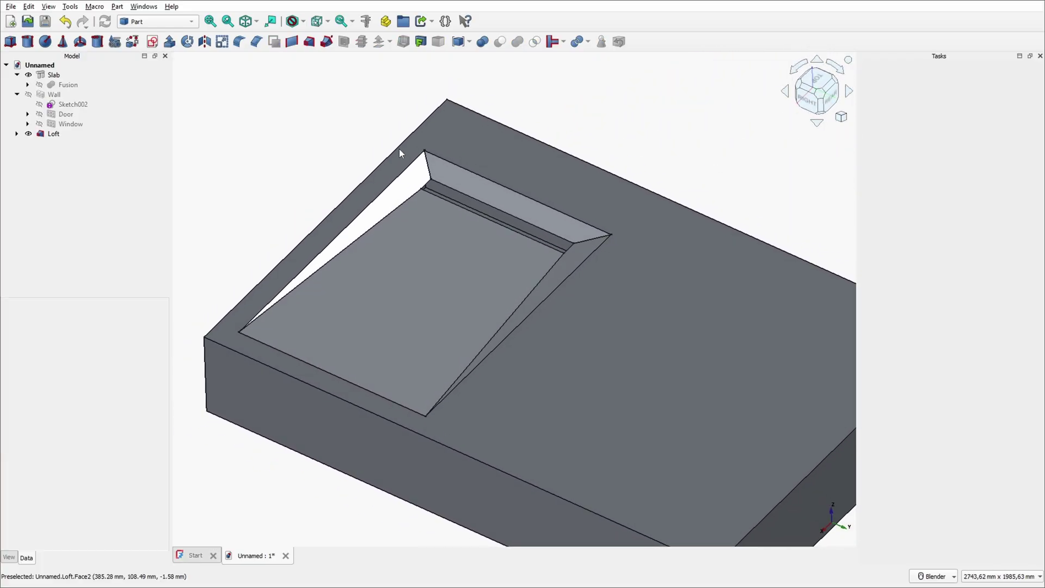
pyautogui.click(60, 133)
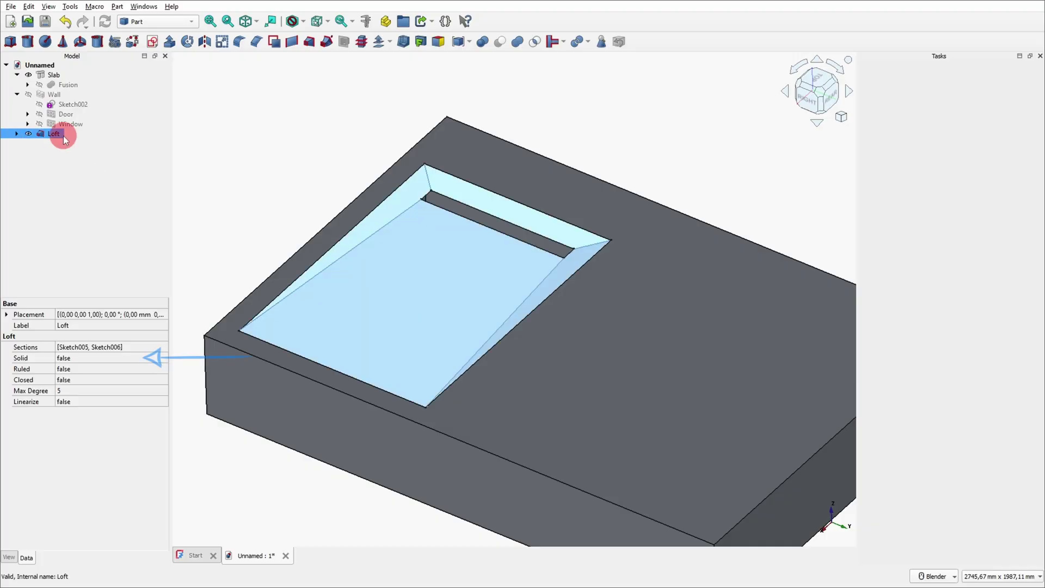
pyautogui.click(76, 358)
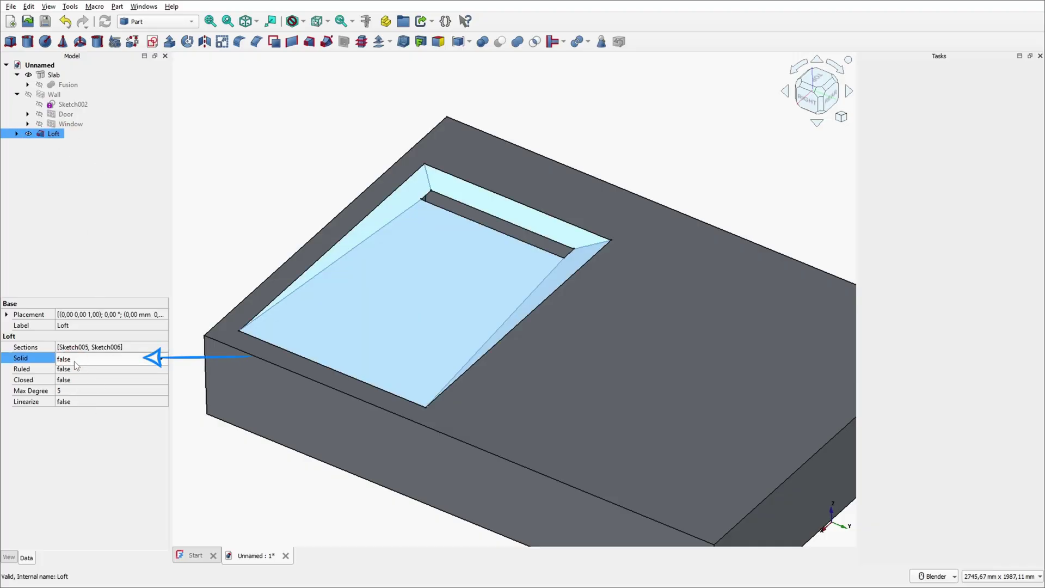
pyautogui.click(76, 357)
pyautogui.click(70, 374)
pyautogui.click(232, 203)
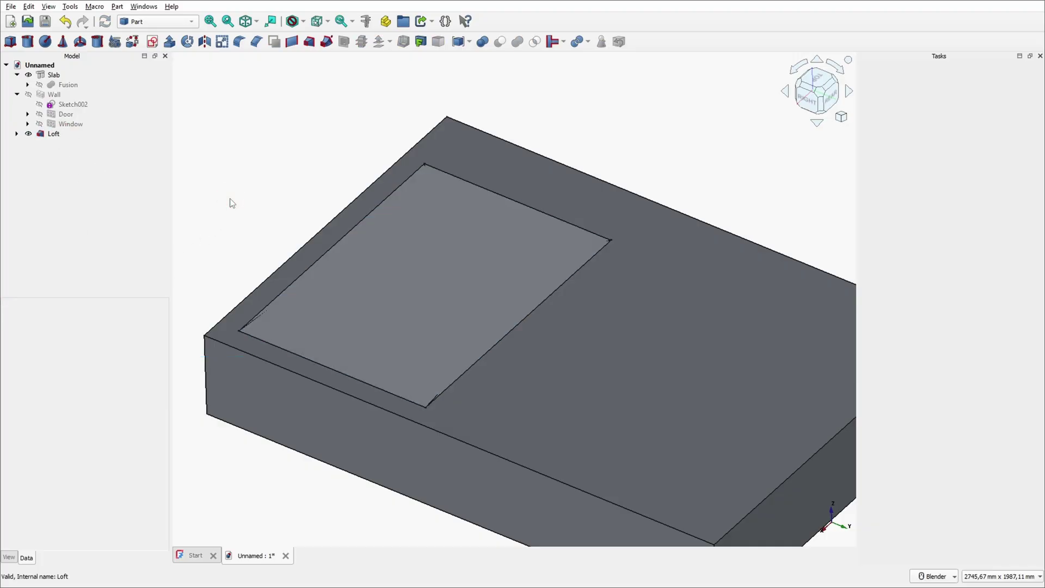
# - Hide the loft and extrude Sketch006 as a solid 200 mm in the -Z direction
pyautogui.click(29, 133)
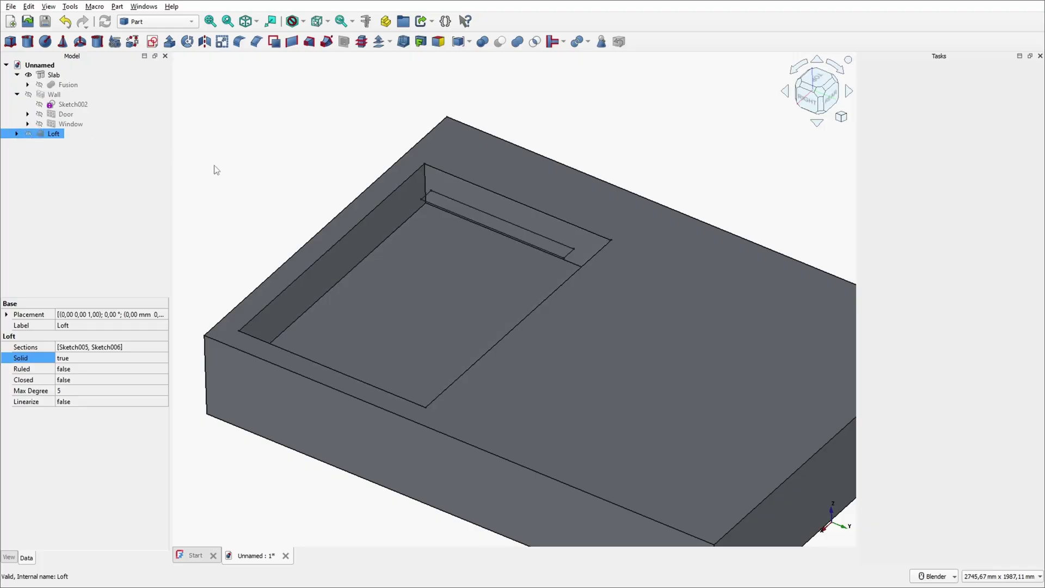
pyautogui.click(16, 134)
pyautogui.click(73, 153)
pyautogui.click(169, 42)
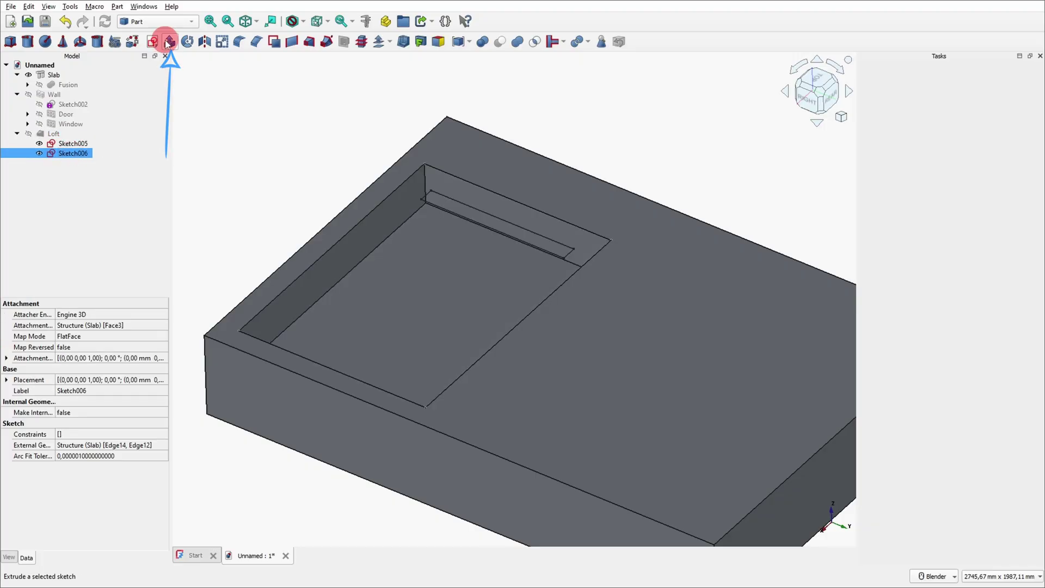
pyautogui.write('200')
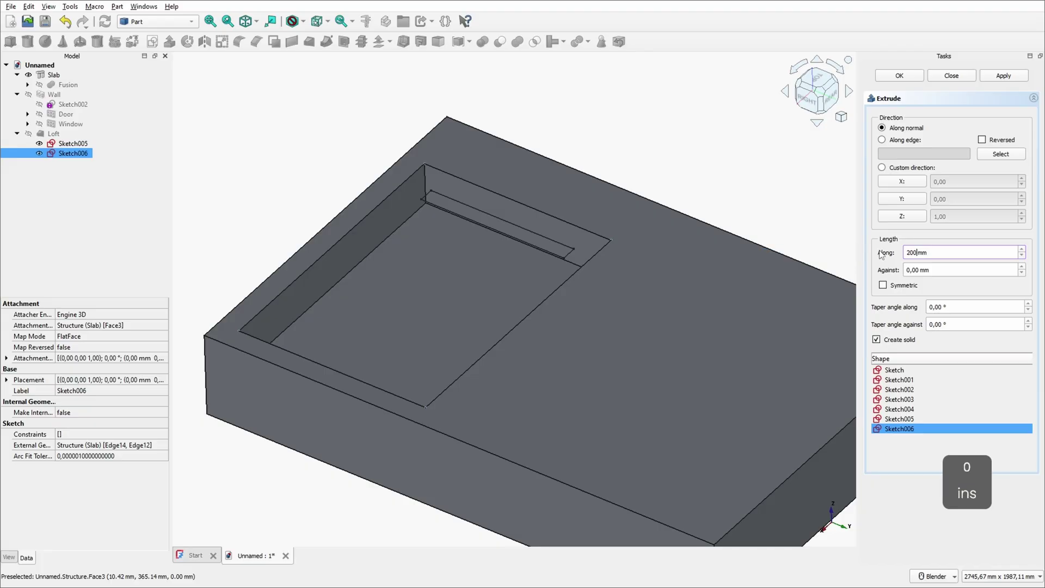
pyautogui.click(907, 216)
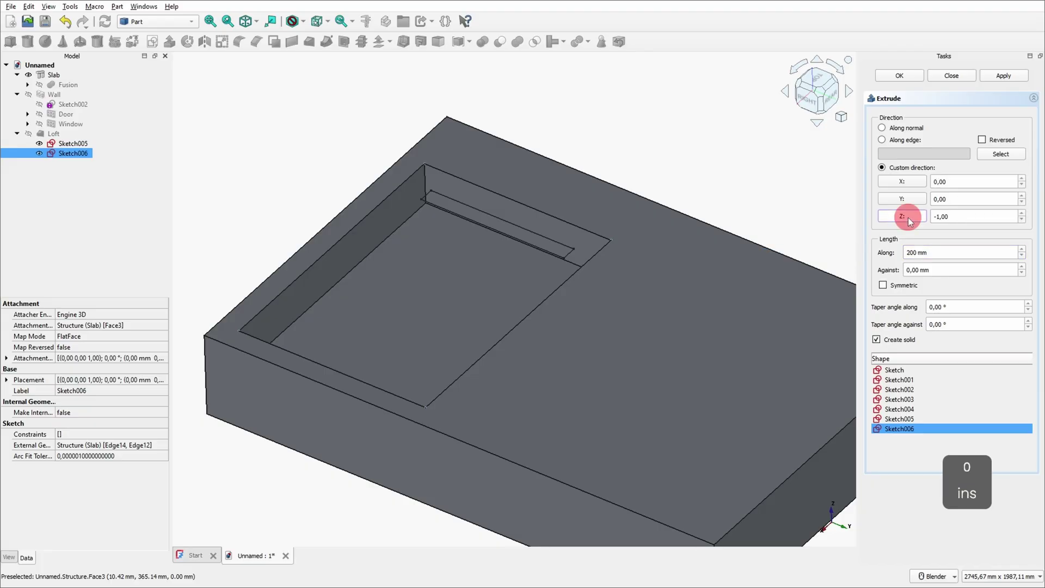
pyautogui.click(904, 77)
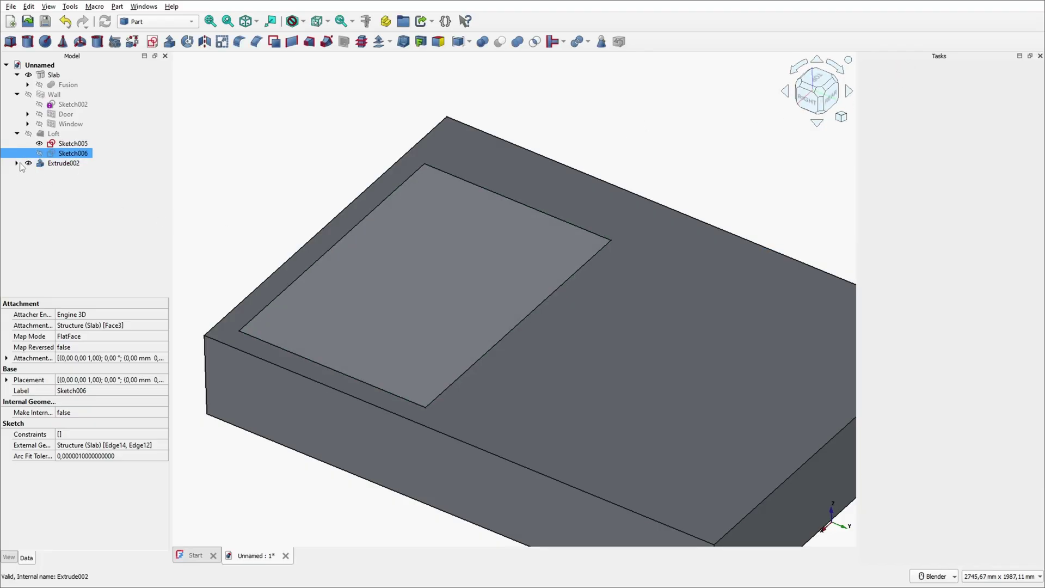
# - Show the loft again and subtract it from the recess extrusion with a Boolean cut
pyautogui.click(29, 134)
pyautogui.click(67, 192)
pyautogui.click(58, 164)
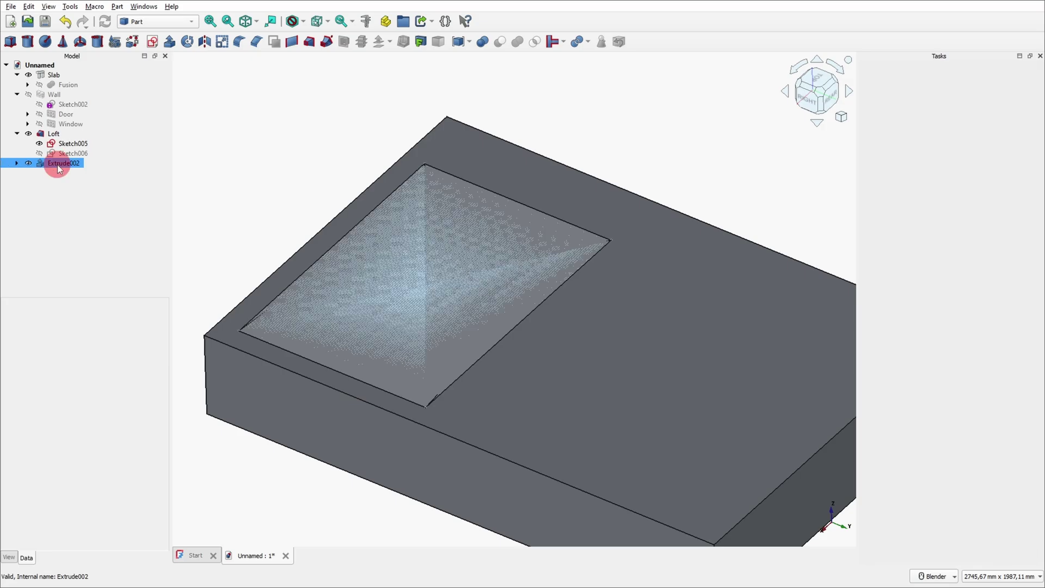
pyautogui.keyDown('ctrl'); pyautogui.click(53, 133); pyautogui.keyUp('ctrl')
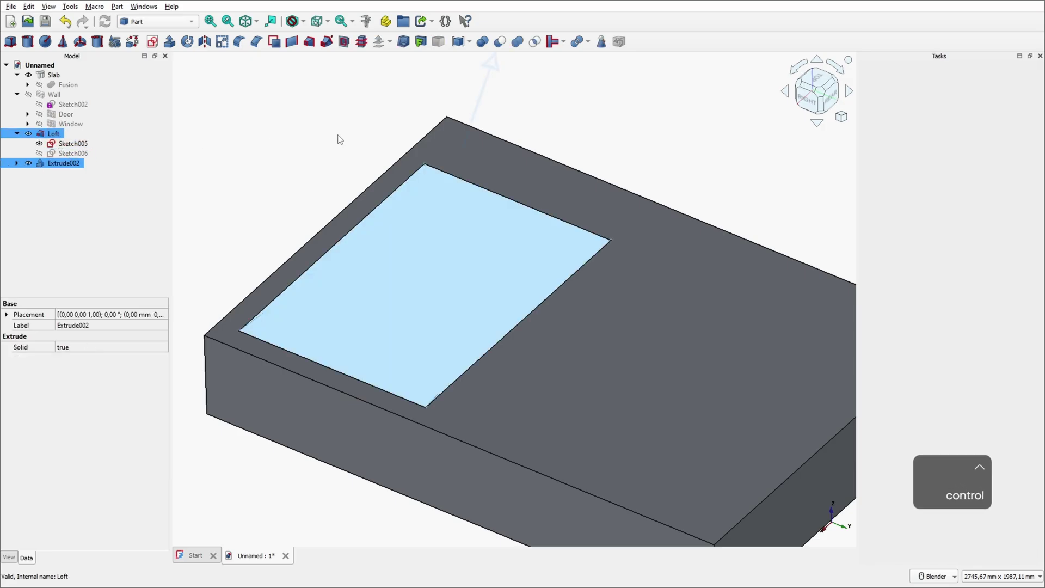
pyautogui.click(500, 41)
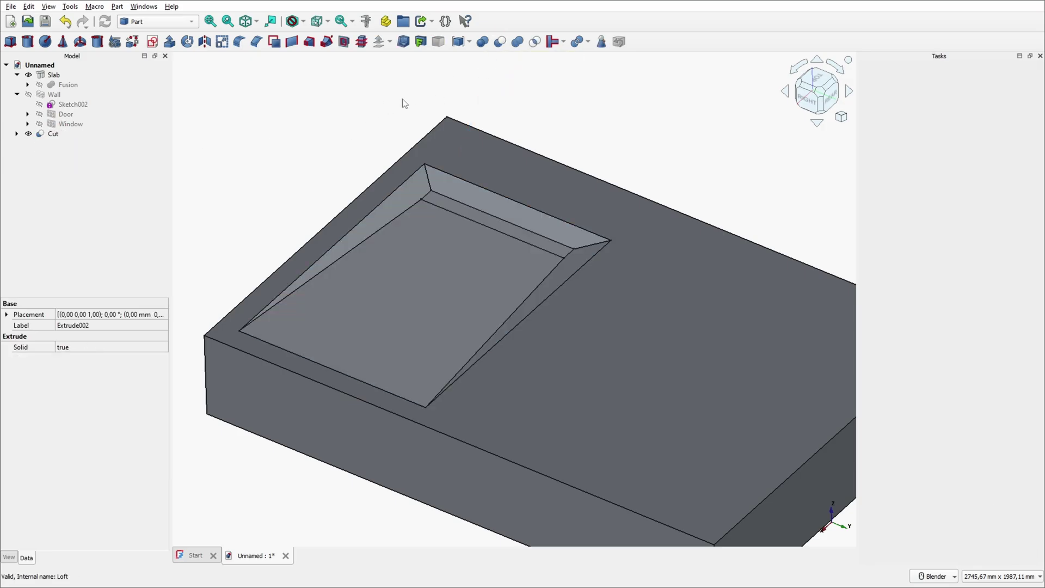
# - Inspect the cut body with the slab hidden, and make the slab and the wall visible again
pyautogui.click(666, 225)
pyautogui.press('space')
pyautogui.moveTo(666, 225); pyautogui.dragTo(472, 185, button='middle')
pyautogui.click(29, 75)
pyautogui.keyDown('ctrl'); pyautogui.click(54, 134); pyautogui.keyUp('ctrl')
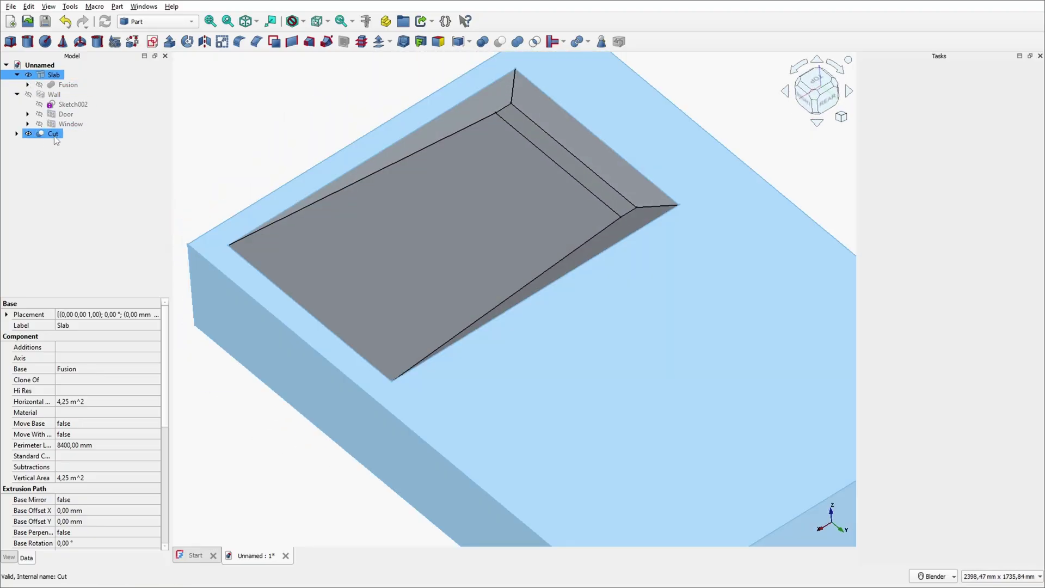
pyautogui.click(28, 95)
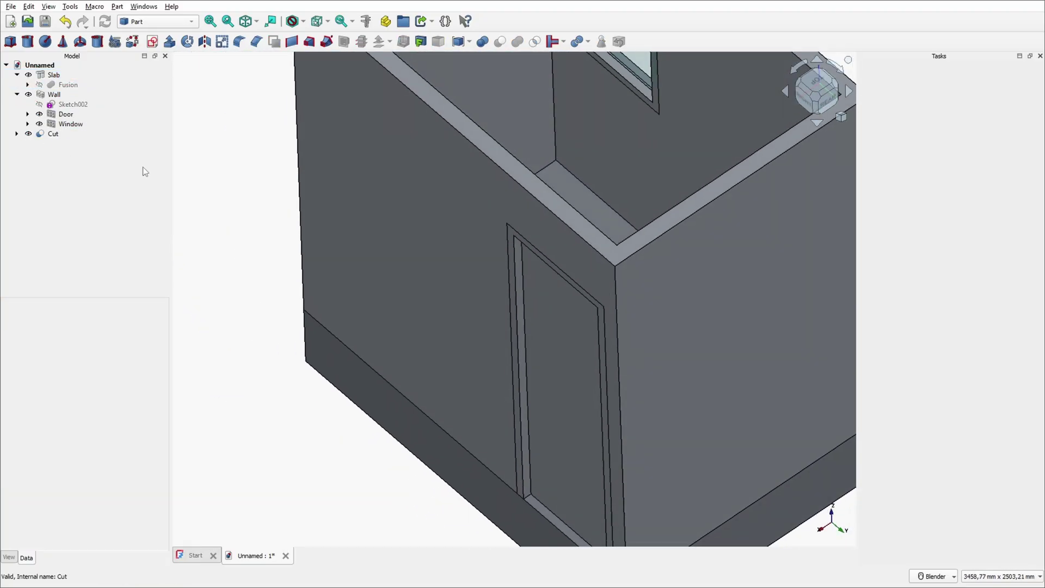
pyautogui.press('2')
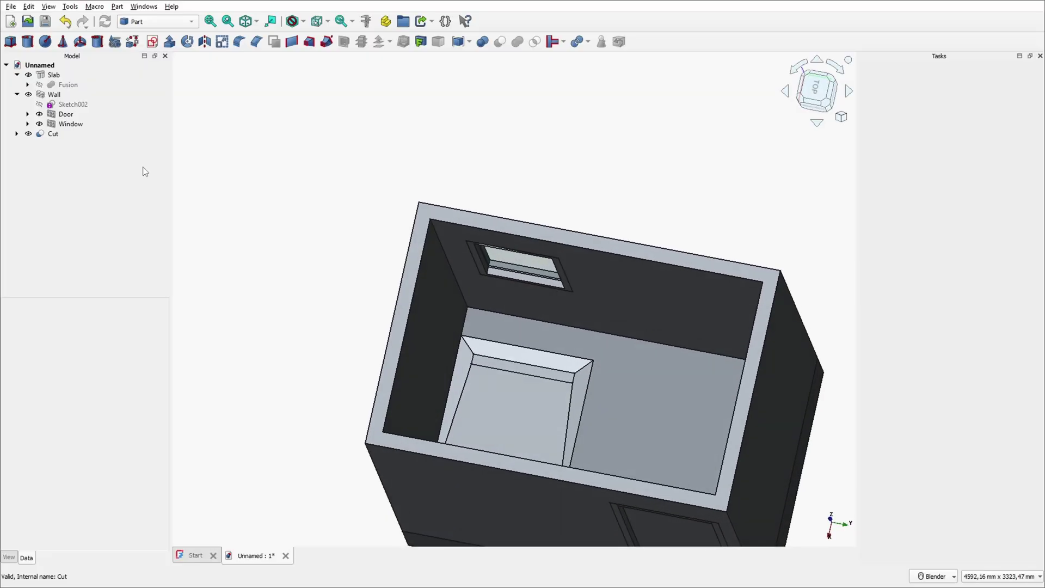
# - Switch to the BIM workbench, convert the cut body into a slab and select it
pyautogui.click(146, 21)
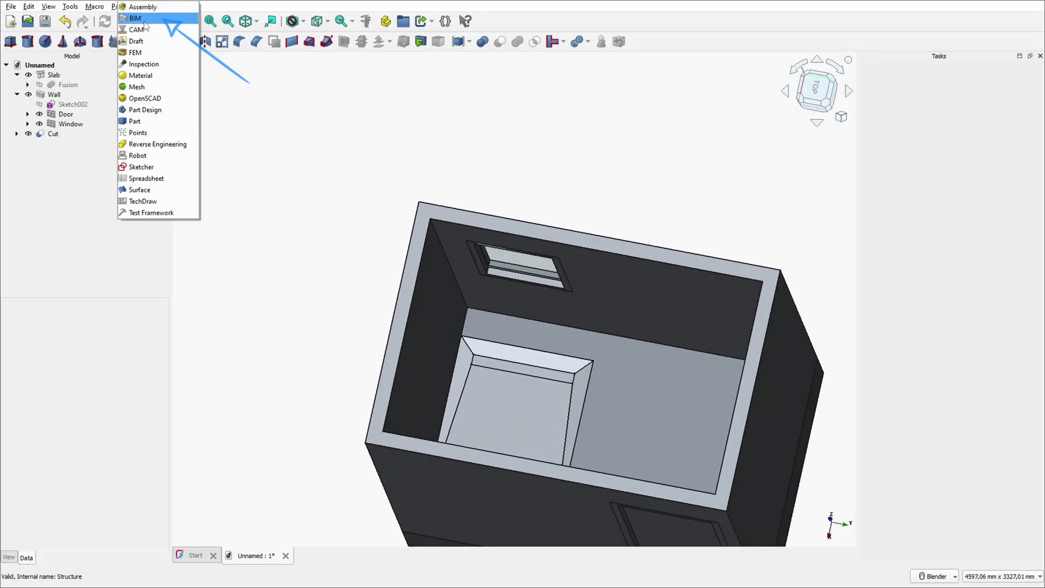
pyautogui.click(144, 13)
pyautogui.click(53, 154)
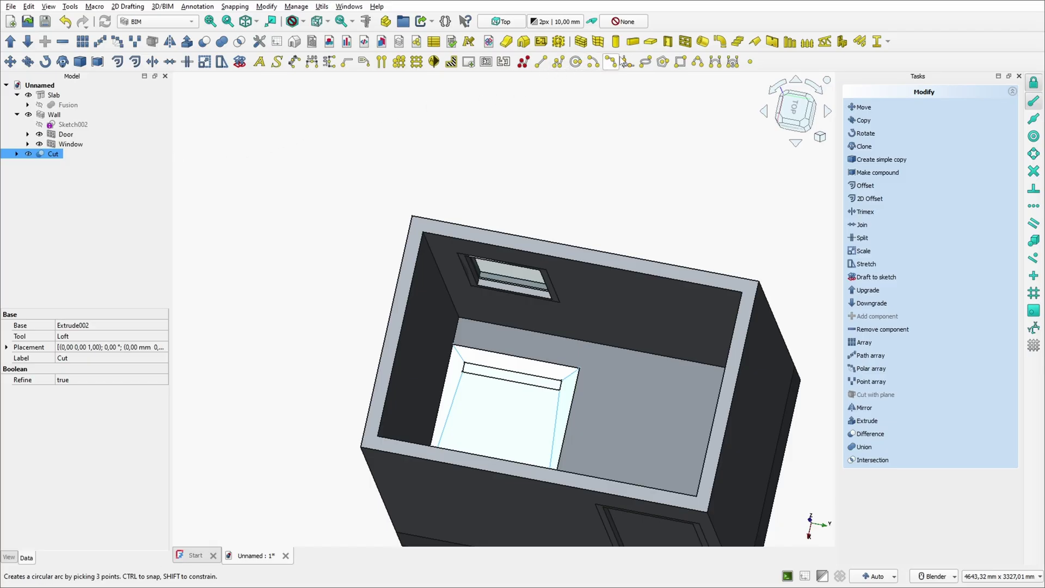
pyautogui.click(650, 42)
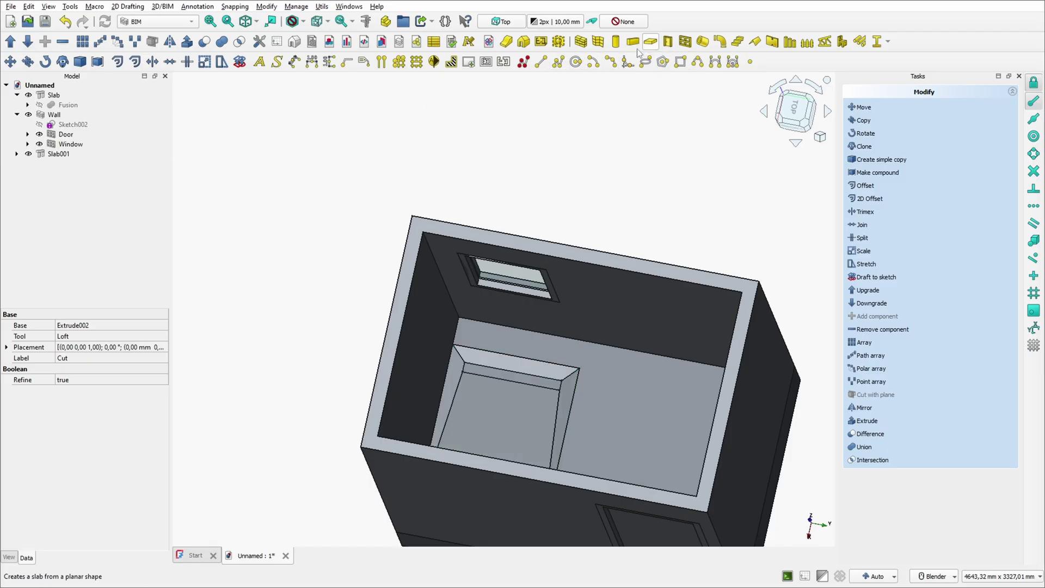
pyautogui.click(59, 153)
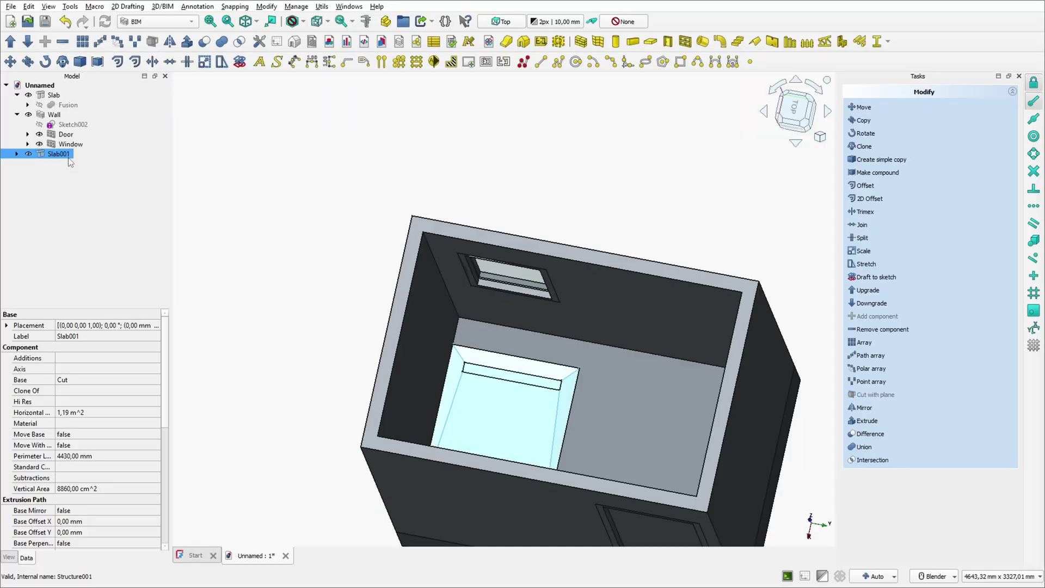
# - Rename the shower floor slab as Shower_base and clear the selection
pyautogui.press('F2')
pyautogui.write('Shower_base')
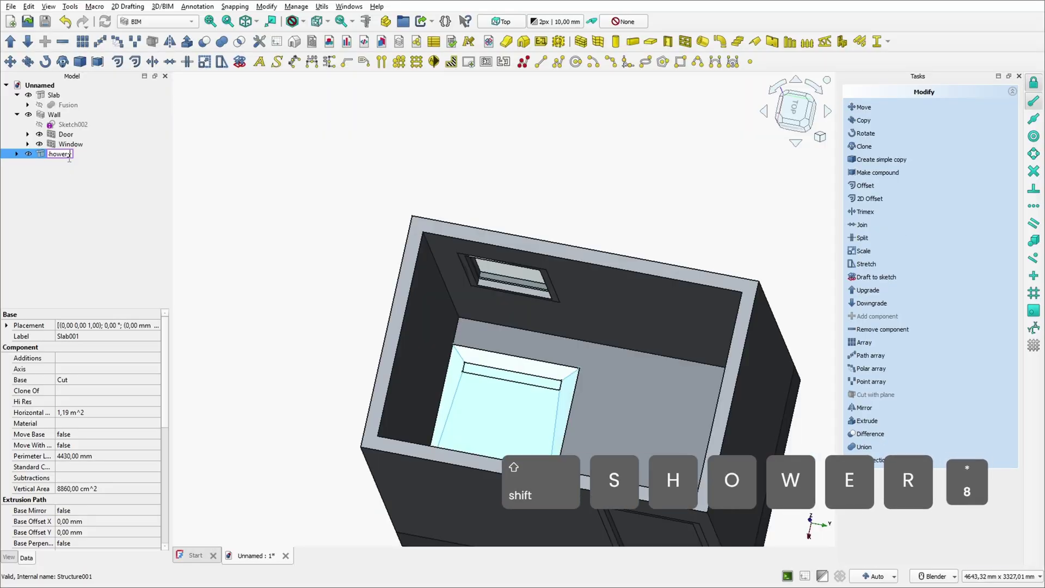
pyautogui.press('Return')
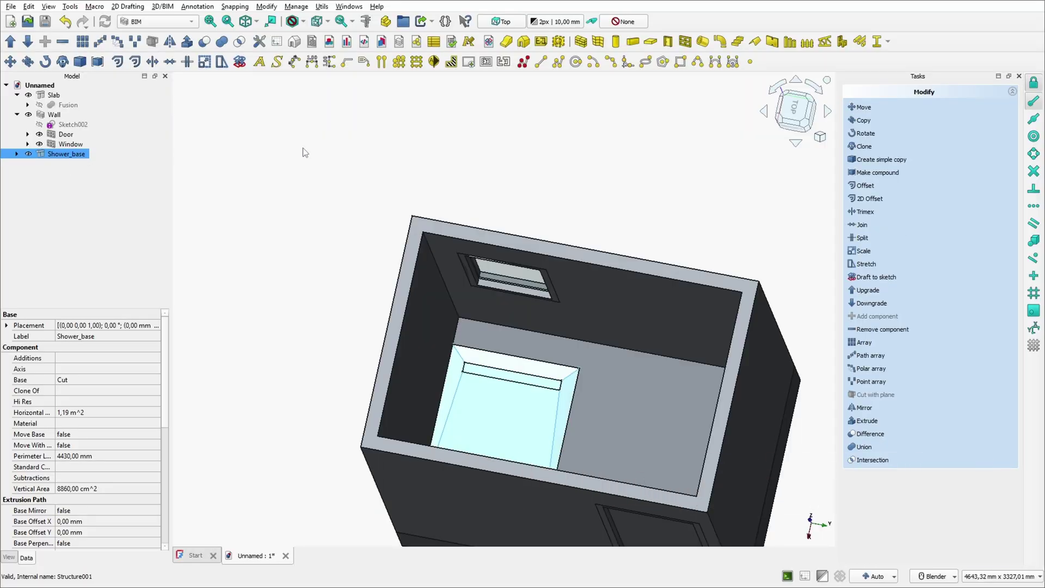
pyautogui.press('Escape')
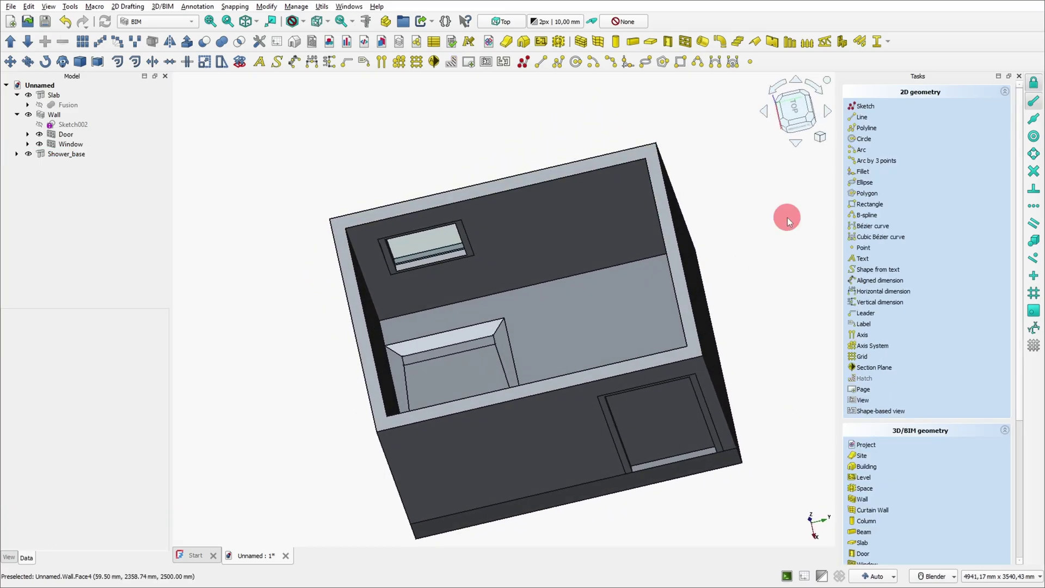
# - Start a new sketch on the main slab's top face and hide the wall with its door and window
pyautogui.click(616, 322)
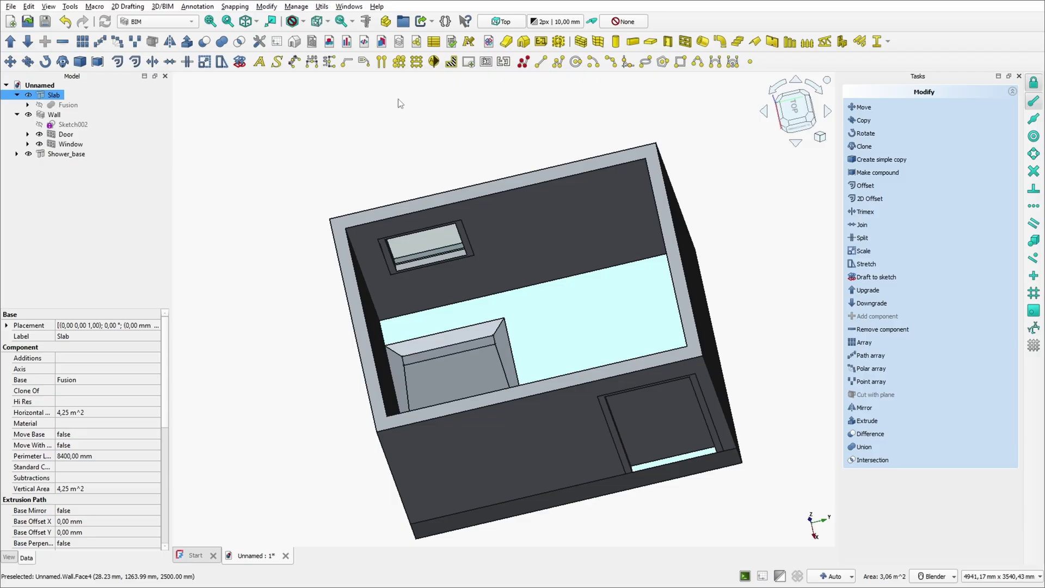
pyautogui.click(523, 61)
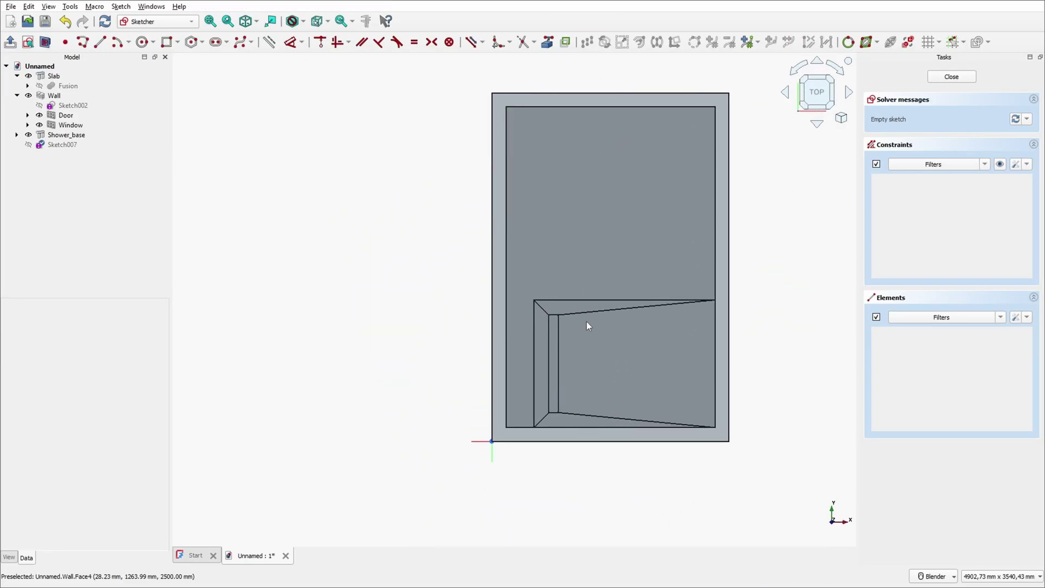
pyautogui.scroll(3, 551, 430)
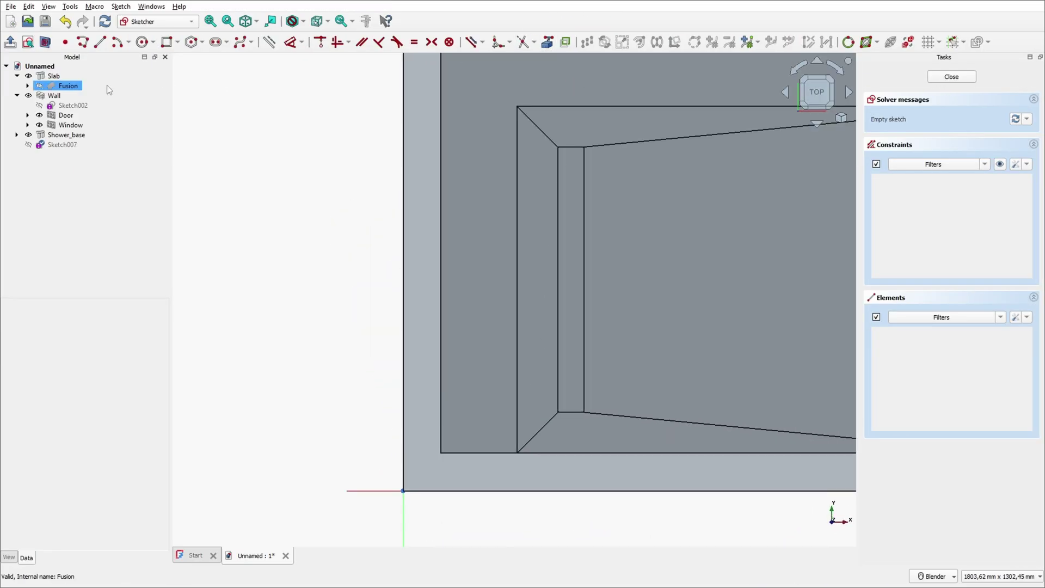
pyautogui.click(34, 98)
pyautogui.click(28, 96)
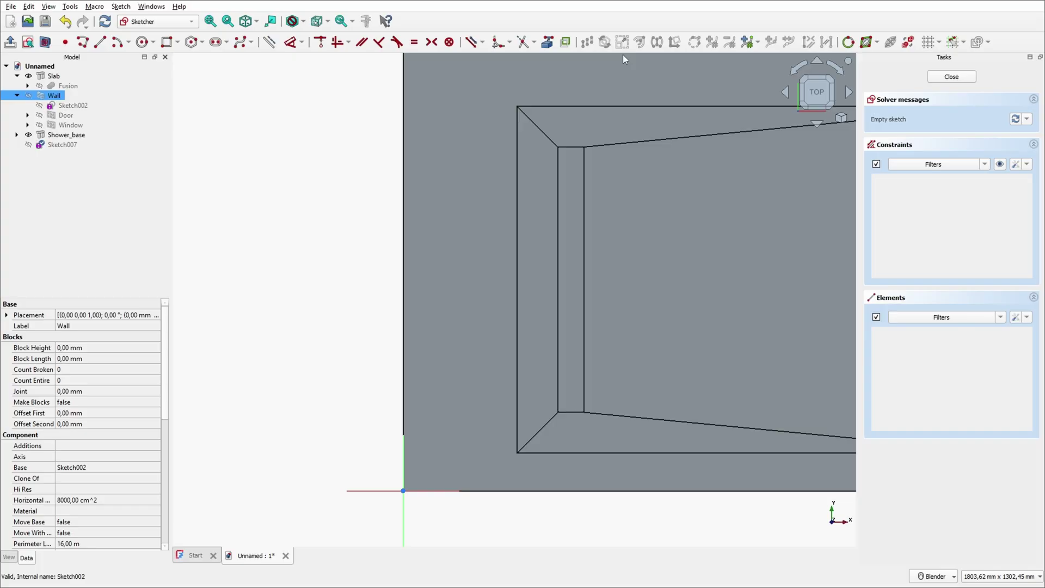
# - Project the recess edge beside the drain as external geometry, sketch a 200 × 845 mm rectangle outward from its lower corner, and close the sketch
pyautogui.click(546, 48)
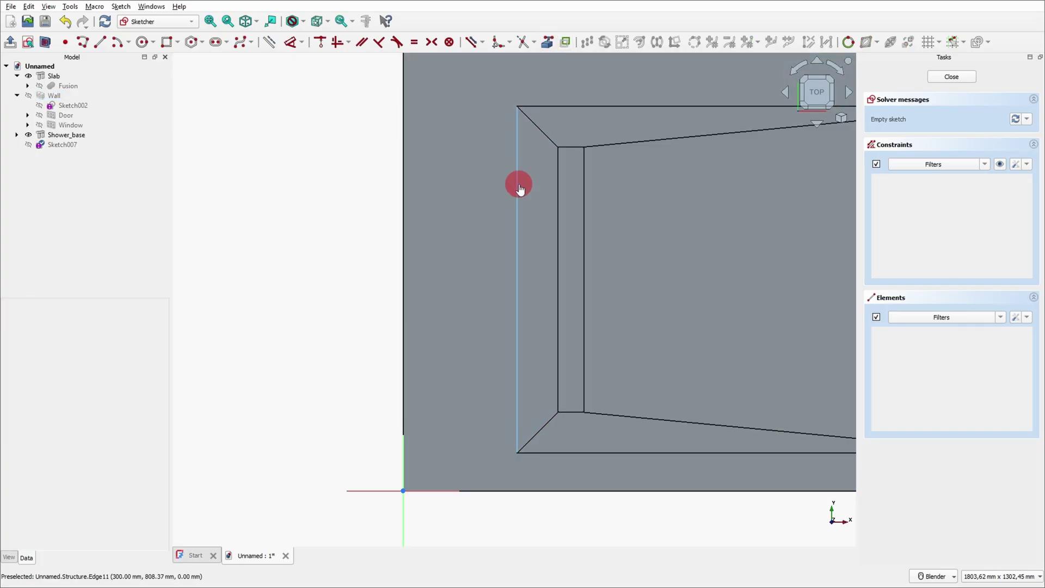
pyautogui.click(518, 186)
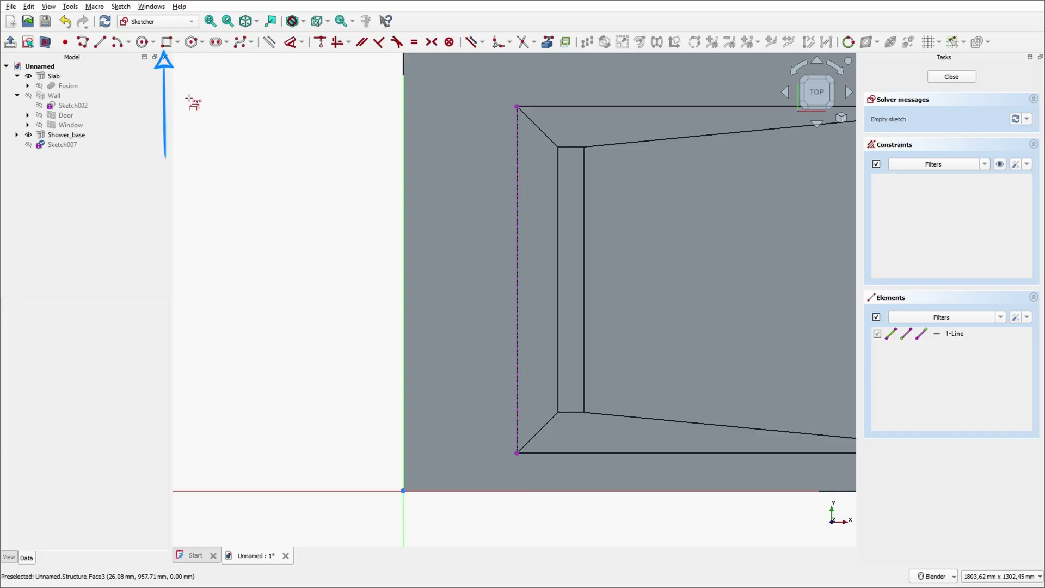
pyautogui.click(166, 42)
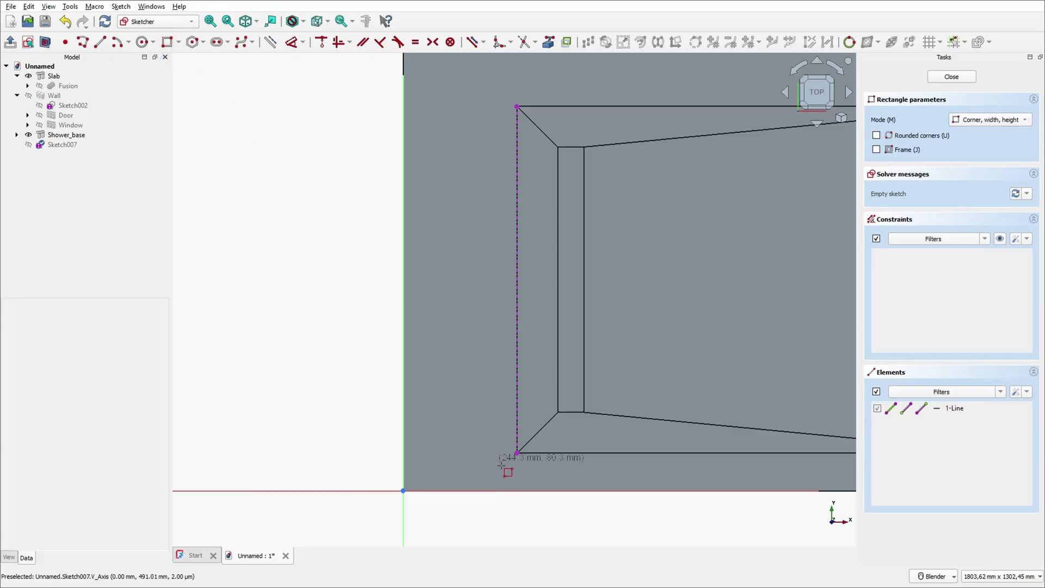
pyautogui.click(517, 452)
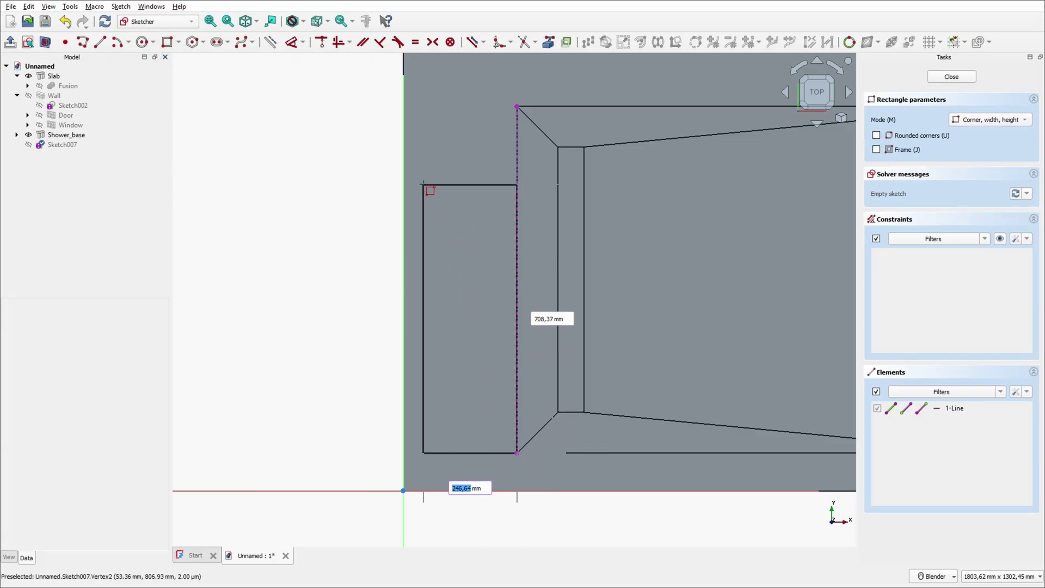
pyautogui.write('200')
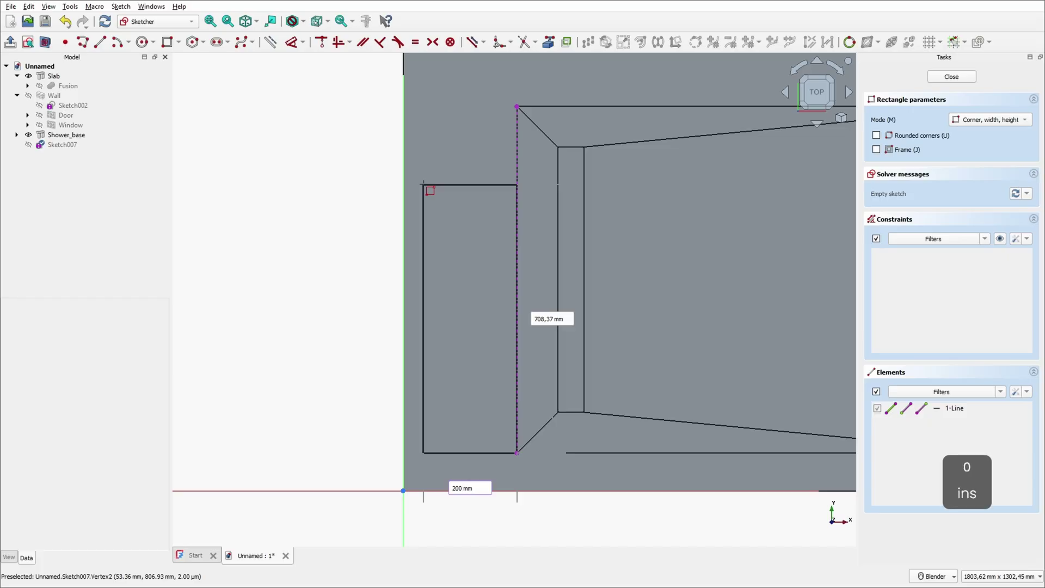
pyautogui.press('Tab')
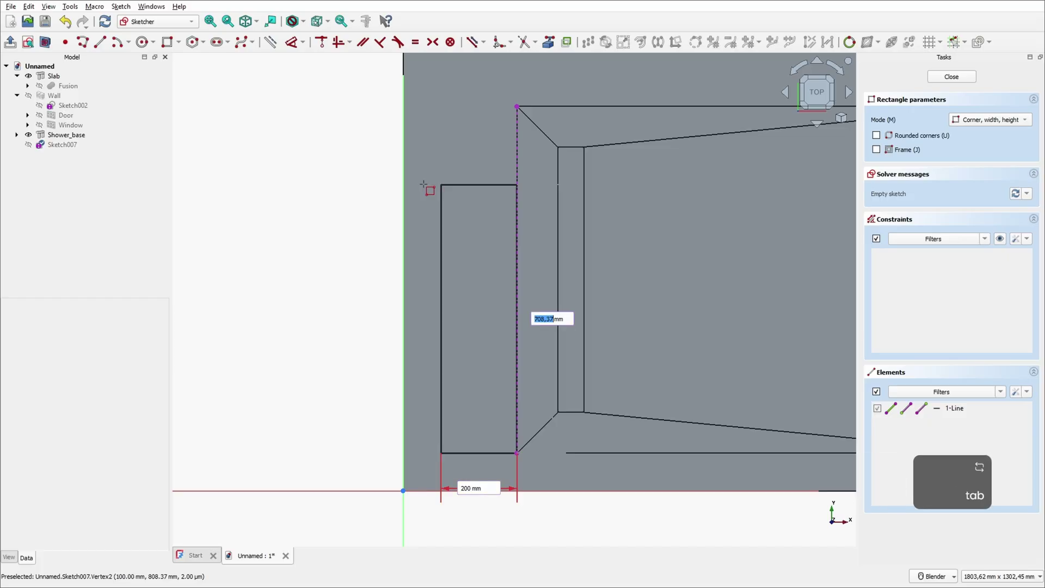
pyautogui.write('845')
pyautogui.press('Return')
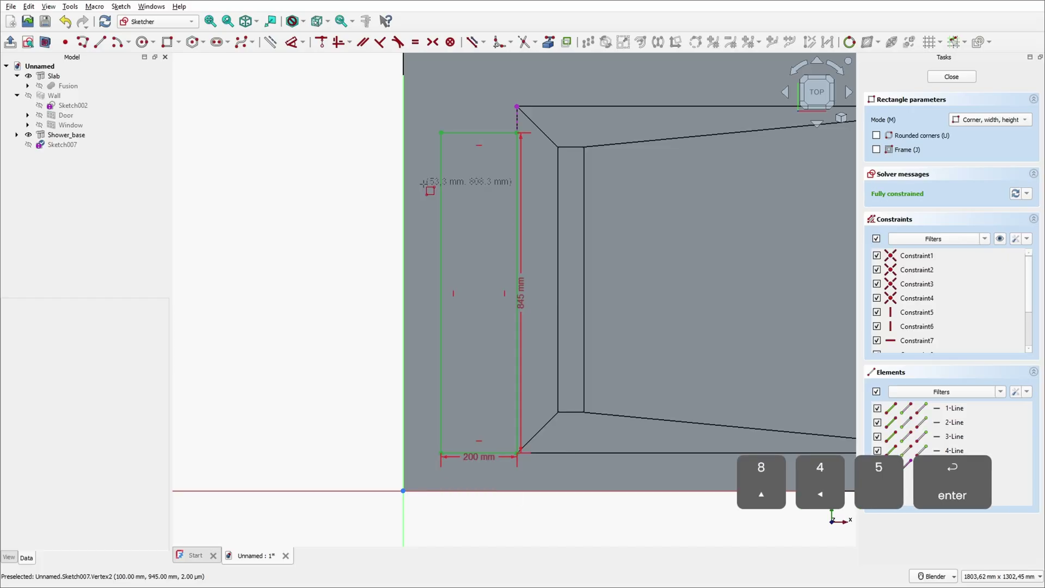
pyautogui.click(951, 76)
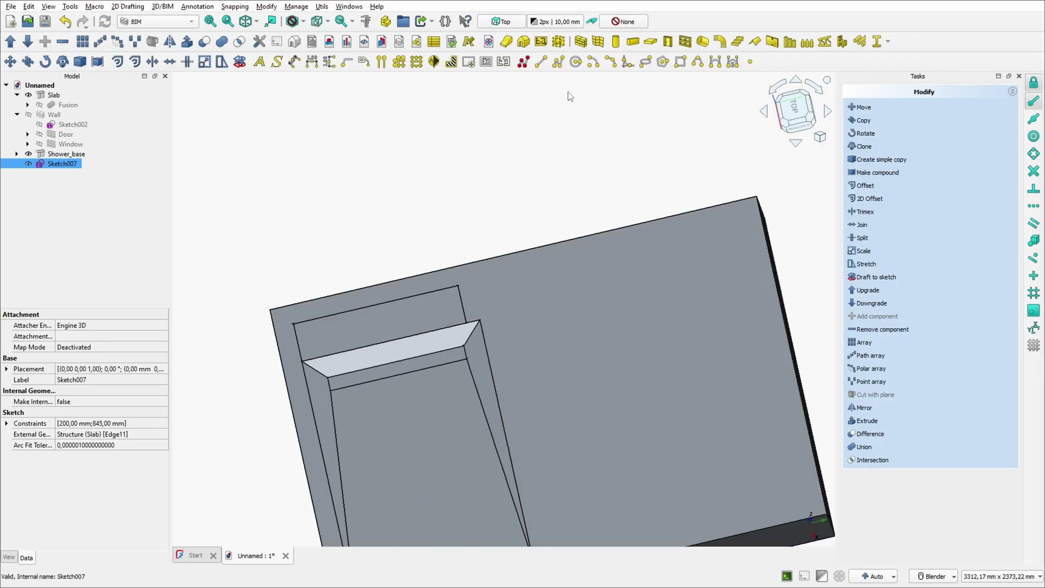
# - Turn the rectangle sketch into a column structure and set its height to 800 mm
pyautogui.click(615, 44)
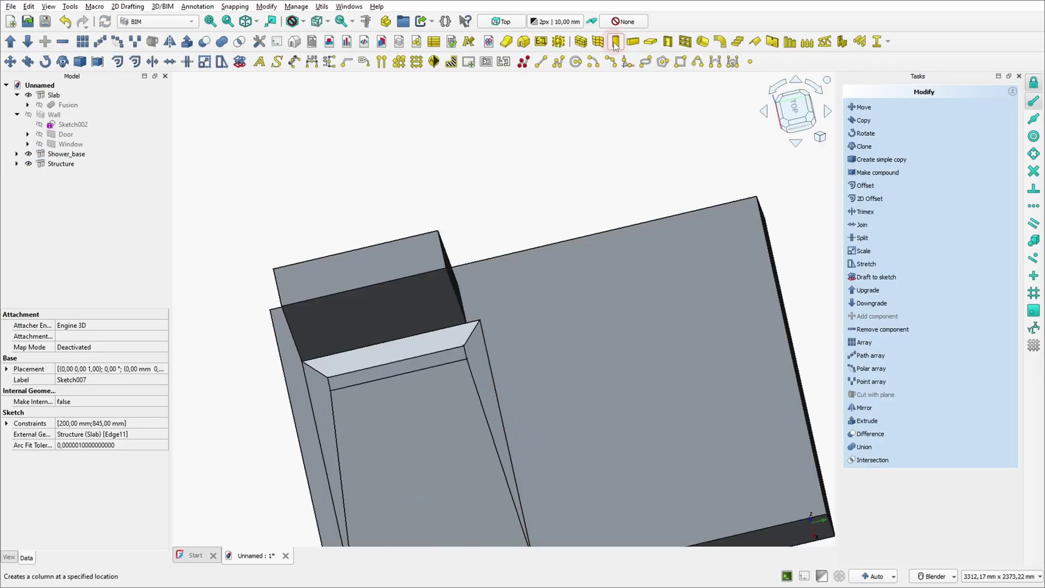
pyautogui.click(66, 166)
pyautogui.scroll(-5, 105, 422)
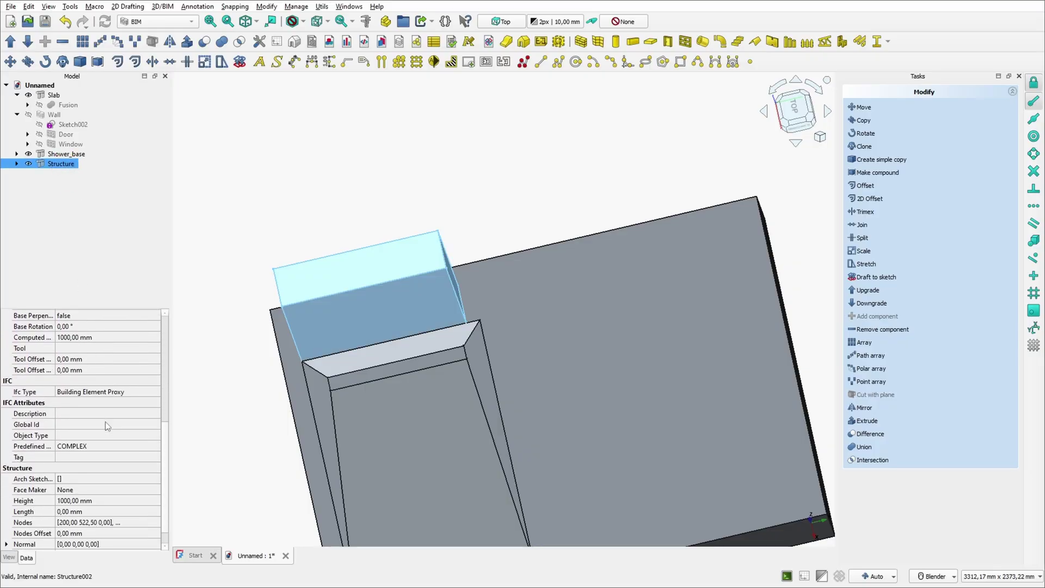
pyautogui.scroll(-1, 106, 421)
pyautogui.click(73, 493)
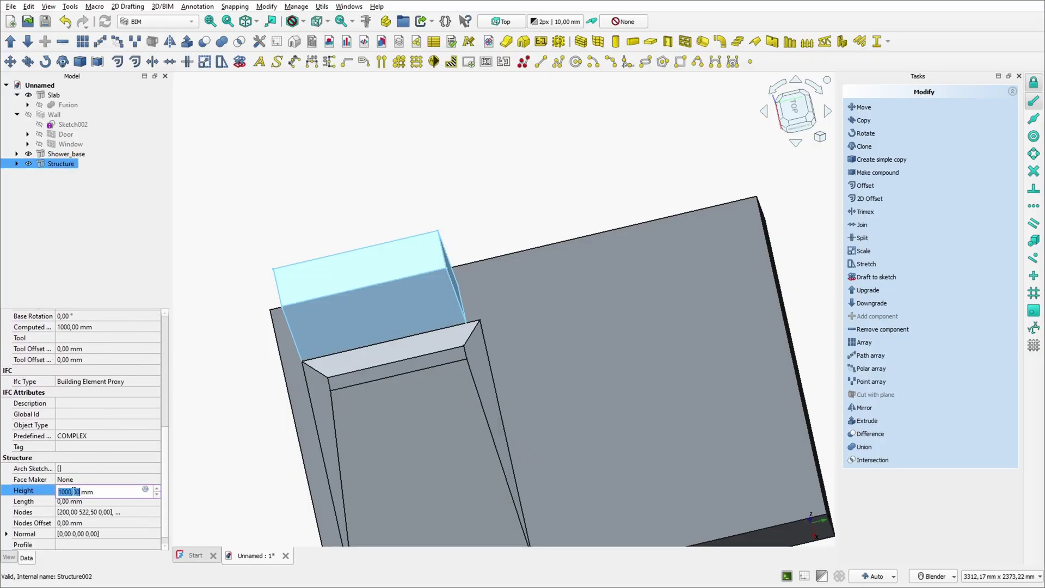
pyautogui.write('800')
pyautogui.press('Return')
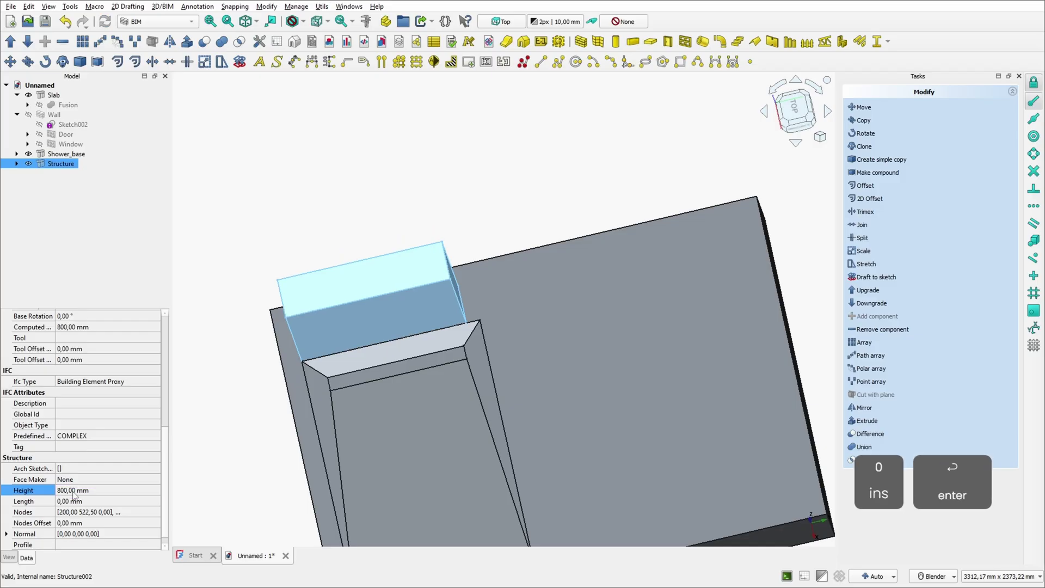
pyautogui.click(467, 168)
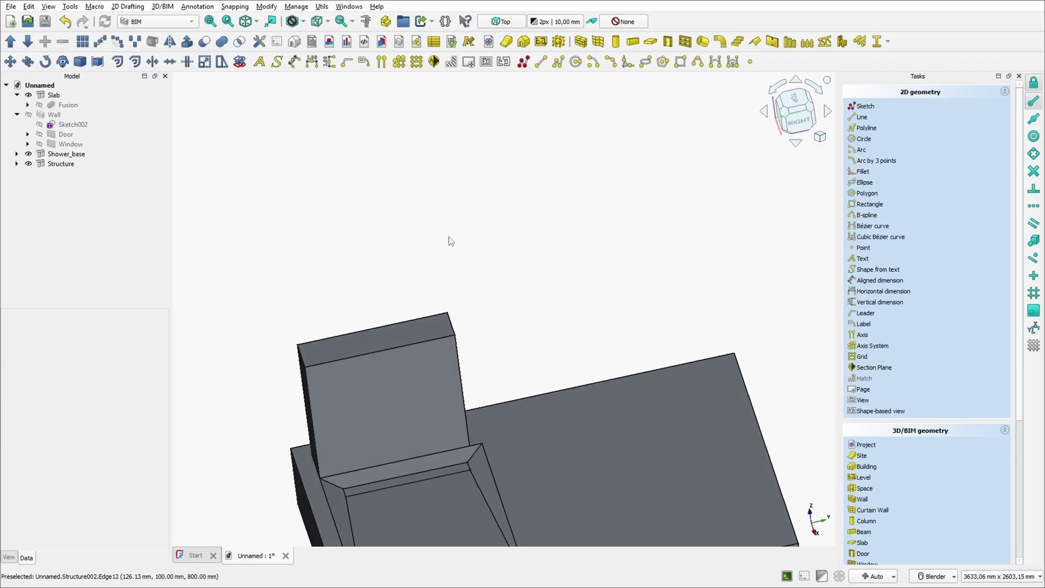
# - Rename the new column structure beside the shower as Box
pyautogui.click(60, 164)
pyautogui.press('F2')
pyautogui.write('Box')
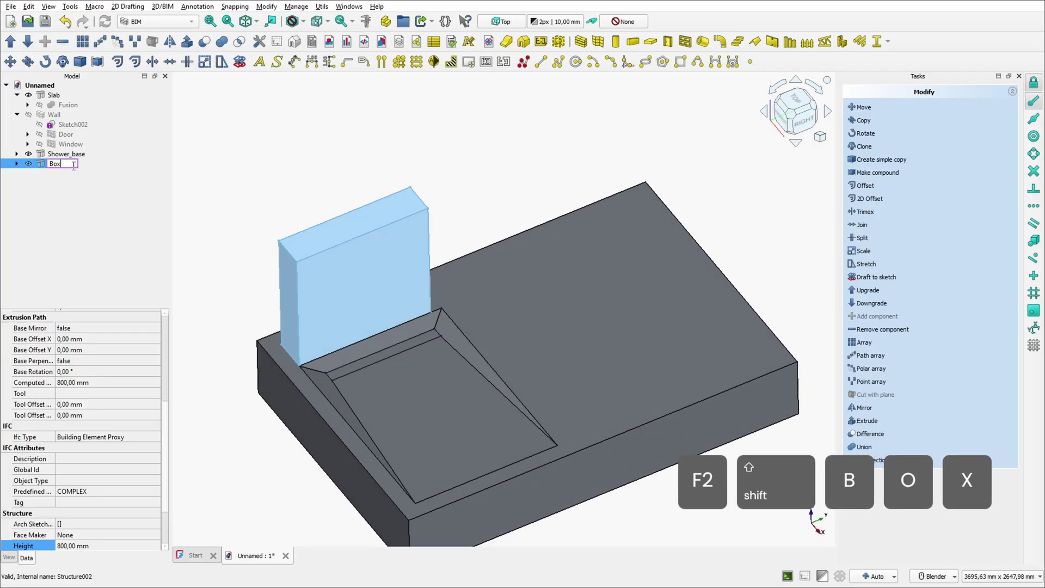
# - Rename the upright structure beside the shower base as Box
pyautogui.press('Return')
pyautogui.click(282, 168)
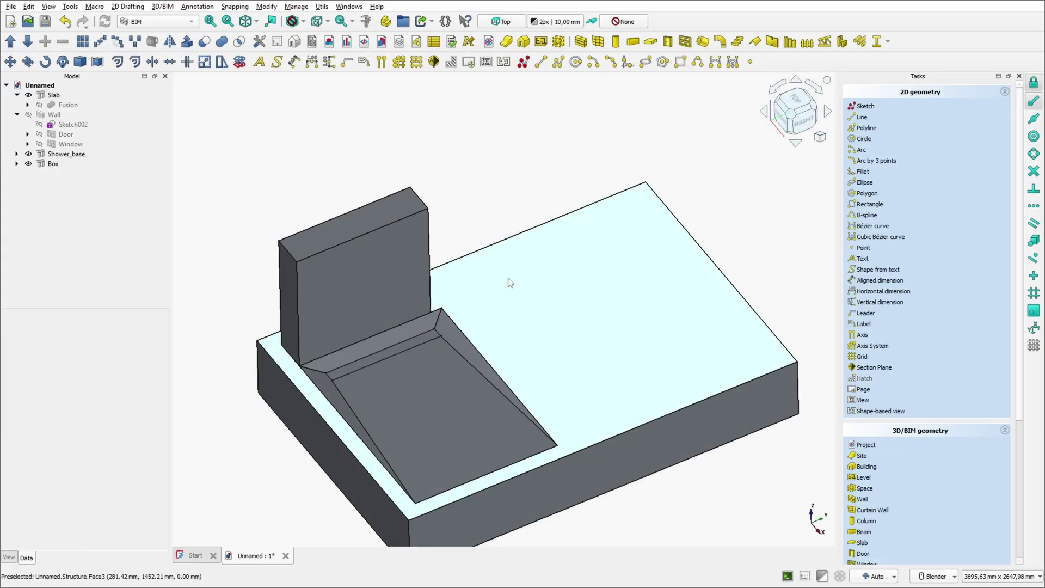
# - Create a sketch on the slab's top face and link the Box's short end edge as external geometry
pyautogui.click(518, 277)
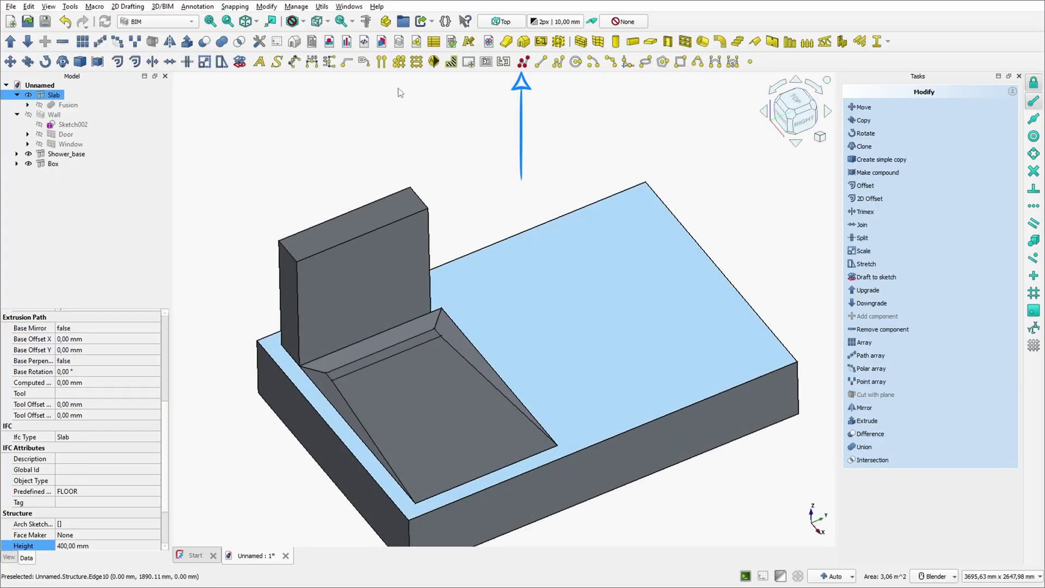
pyautogui.click(523, 62)
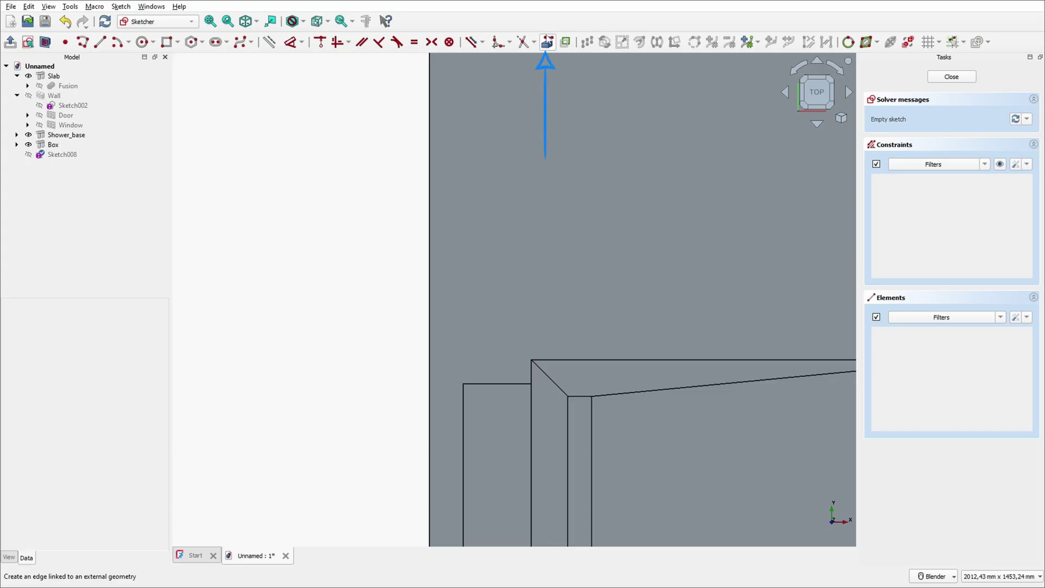
pyautogui.click(502, 382)
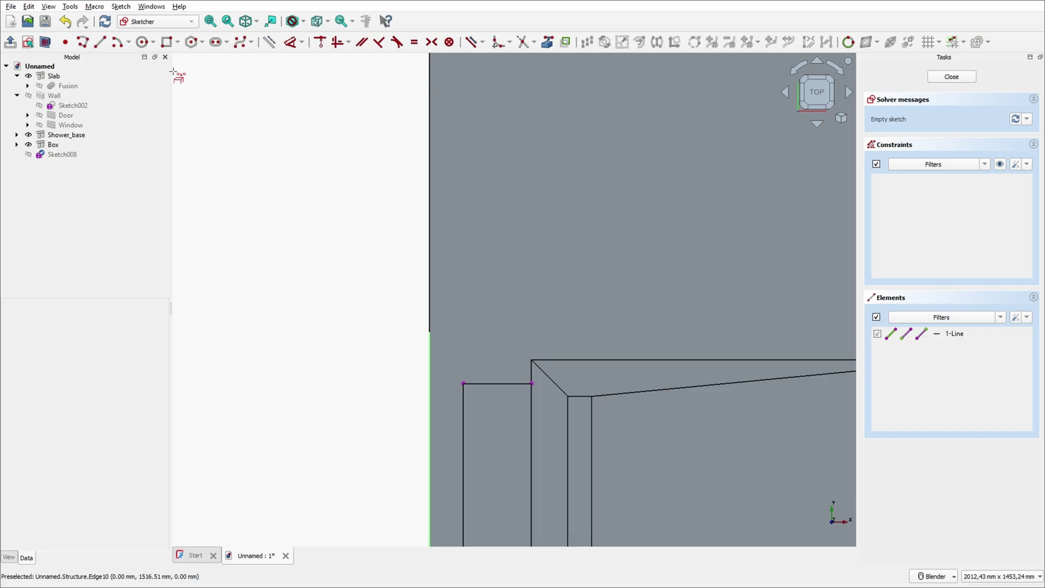
# - Sketch a 200 by 200 mm rectangle from the inner end of the linked Box edge and close the sketch
pyautogui.click(168, 43)
pyautogui.click(532, 383)
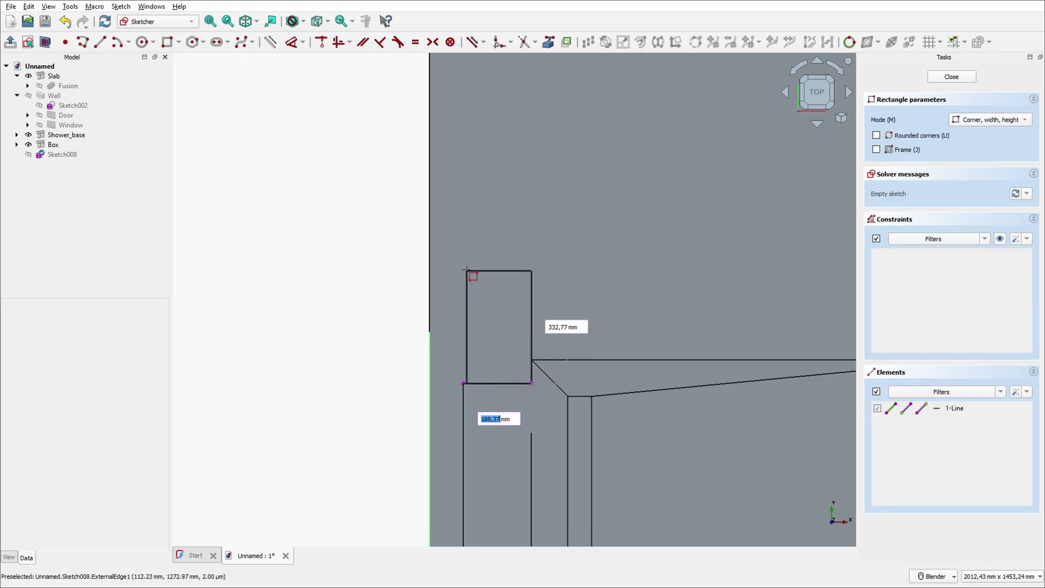
pyautogui.write('200')
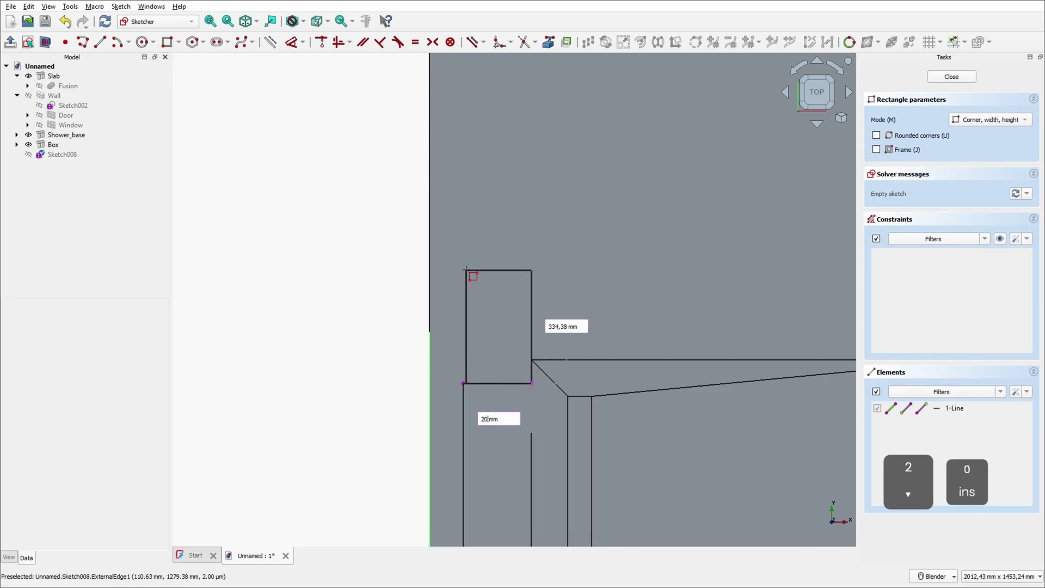
pyautogui.press('Tab')
pyautogui.write('200')
pyautogui.press('Return')
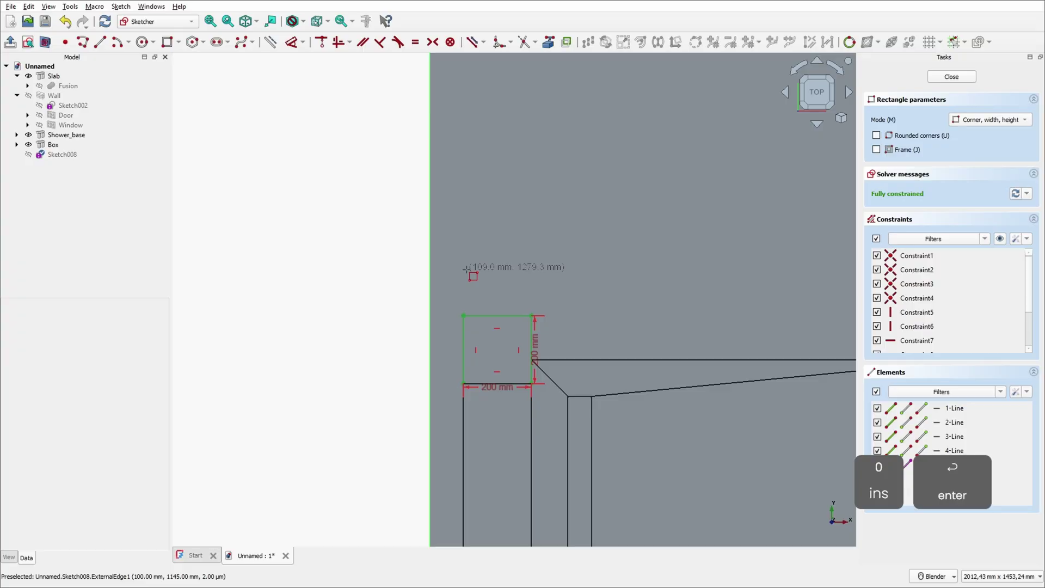
pyautogui.click(967, 81)
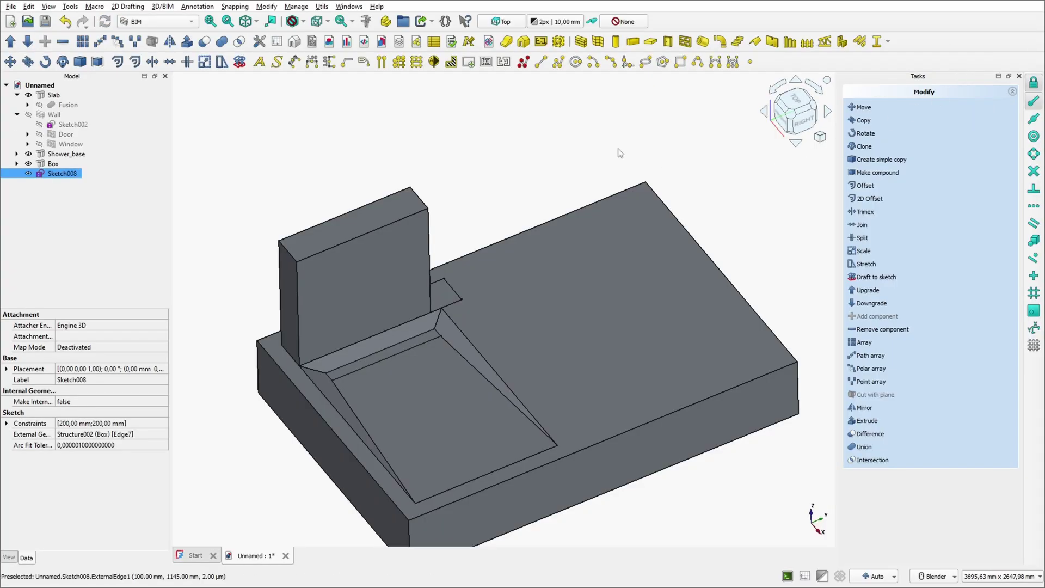
# - Turn the square sketch into a column structure and set its height to 2000 mm
pyautogui.click(617, 44)
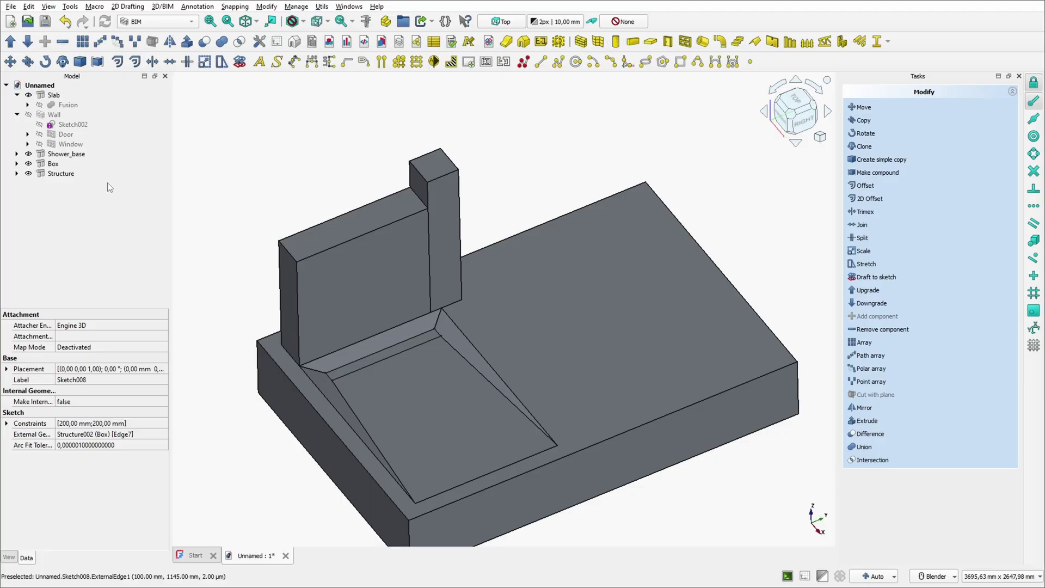
pyautogui.click(59, 173)
pyautogui.scroll(-1, 74, 475)
pyautogui.scroll(-1, 71, 490)
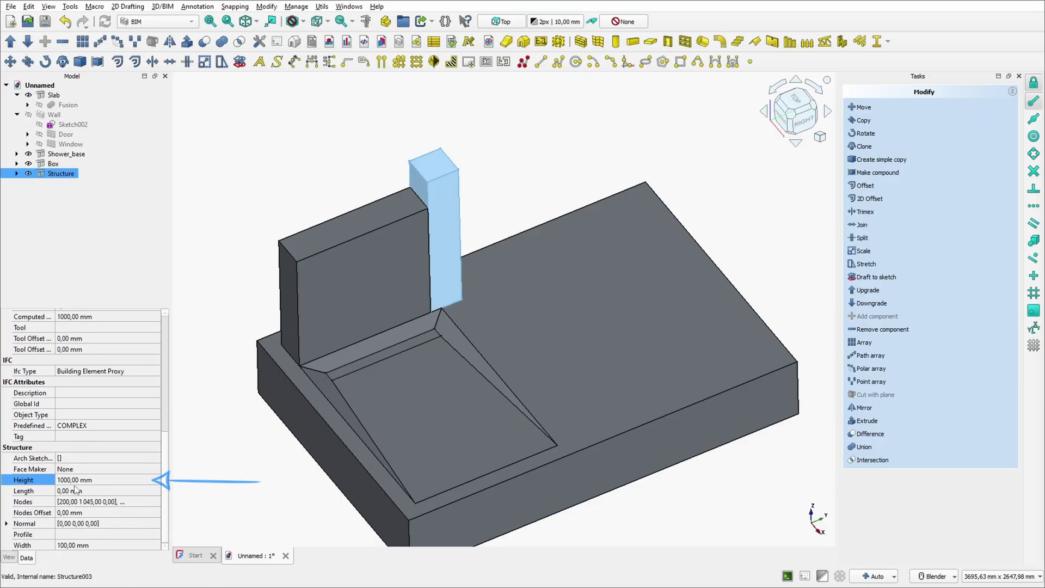
pyautogui.click(76, 479)
pyautogui.write('2000')
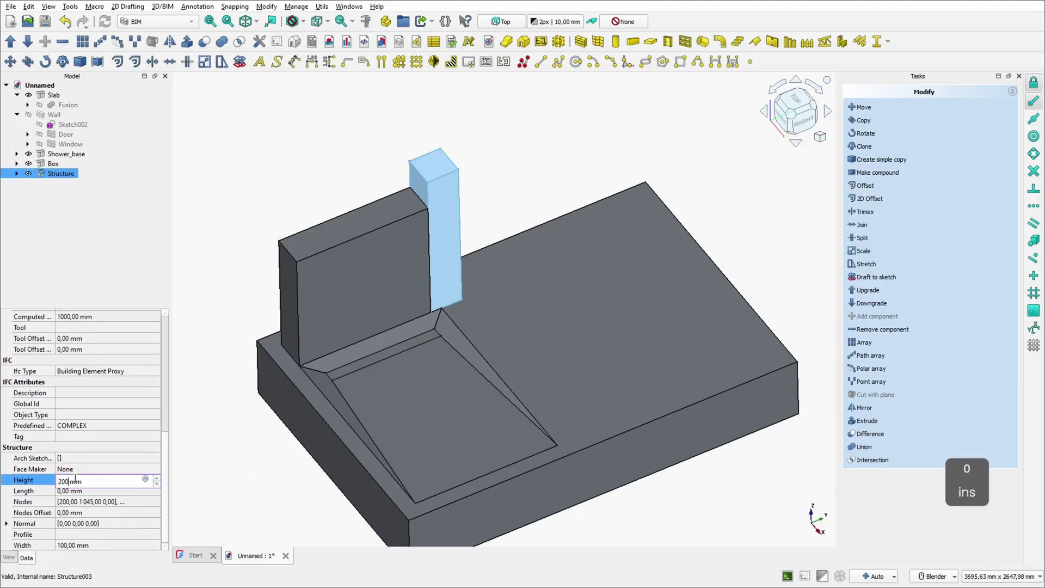
pyautogui.press('Return')
pyautogui.click(64, 183)
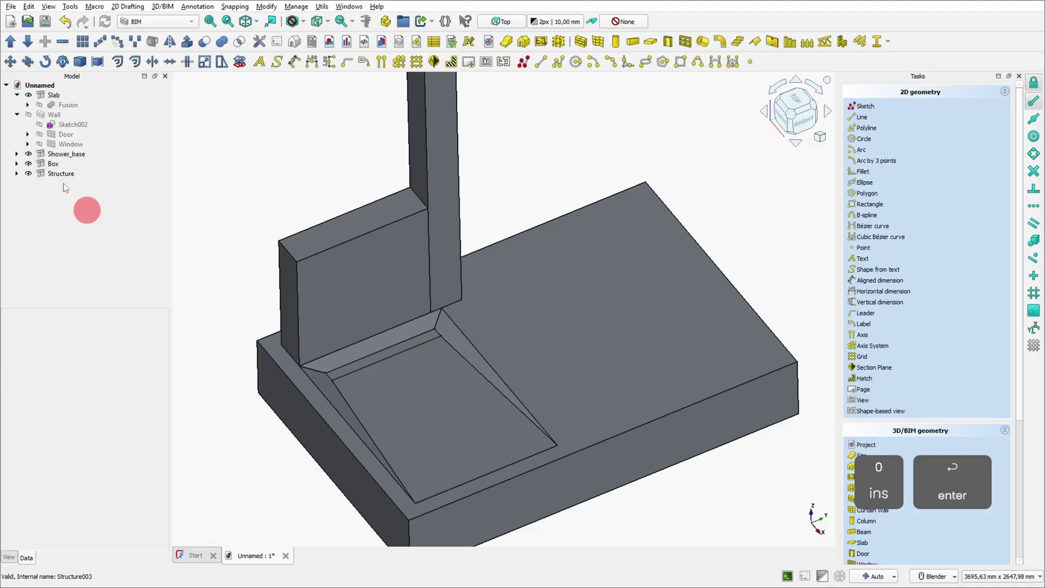
# - Rename the new column structure as Post
pyautogui.click(56, 177)
pyautogui.press('F2')
pyautogui.write('Post')
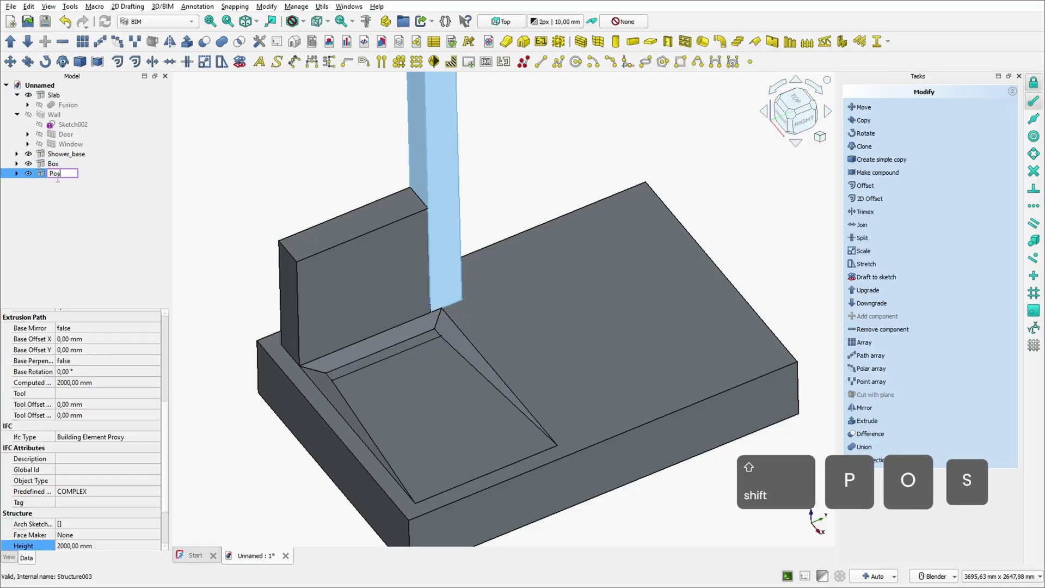
pyautogui.click(570, 130)
pyautogui.scroll(-2, 571, 130)
pyautogui.moveTo(570, 130); pyautogui.dragTo(537, 228, button='middle')
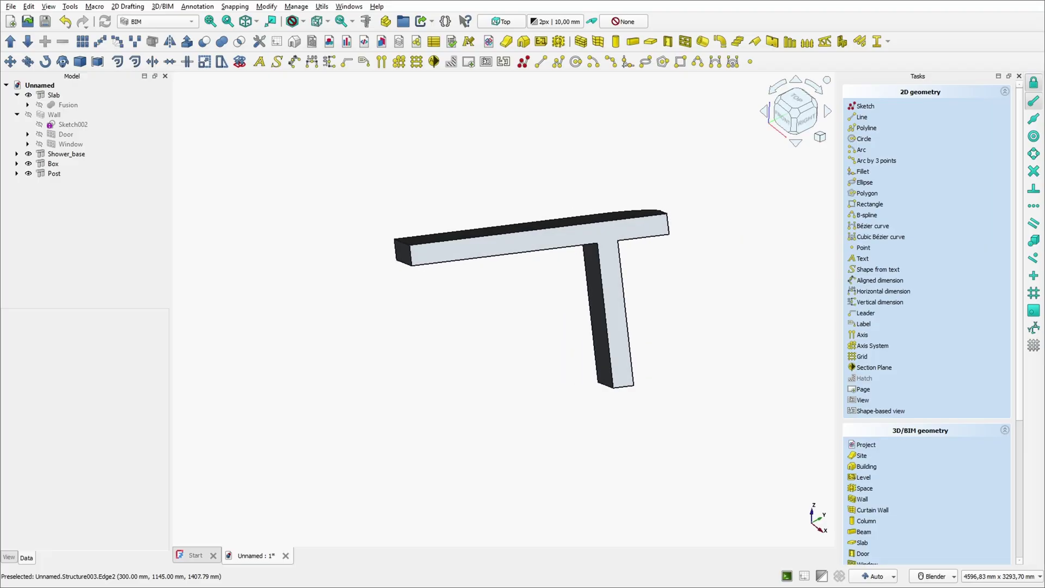
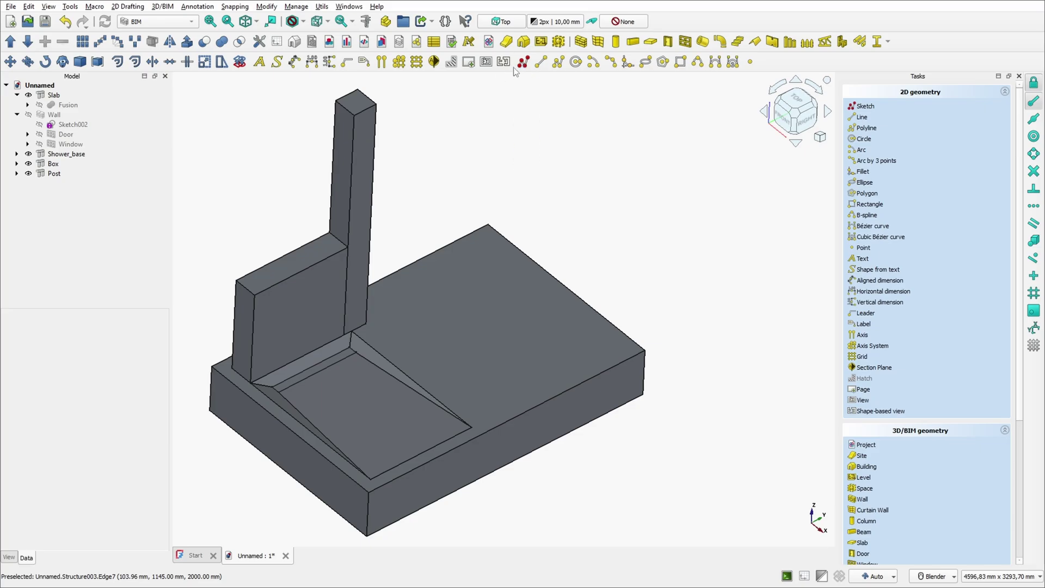
# - Create a new top-plane sketch and link the Post's outer edge and the slab's far short edge as external geometry
pyautogui.click(520, 61)
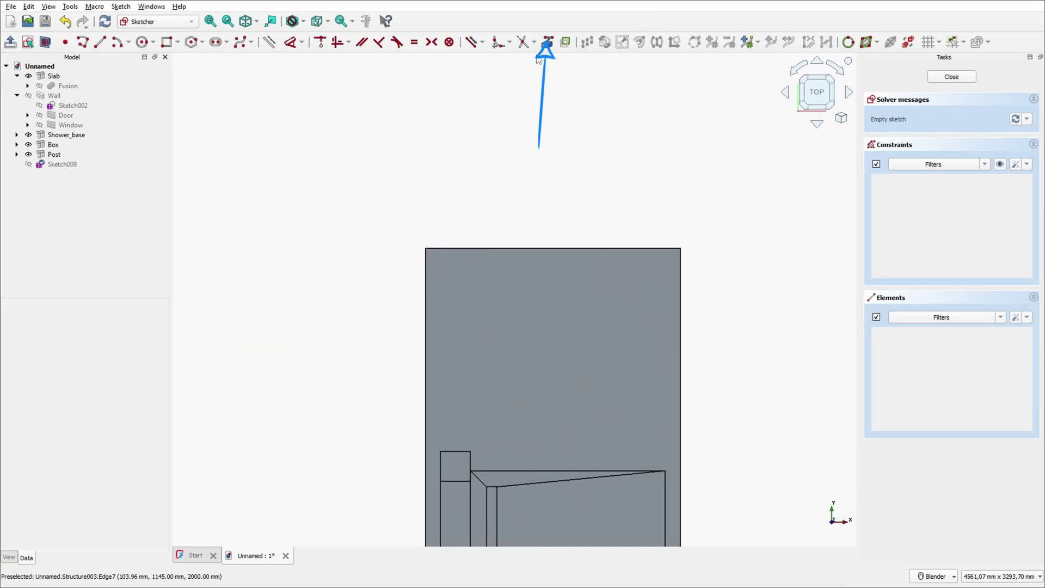
pyautogui.click(547, 42)
pyautogui.scroll(2, 489, 417)
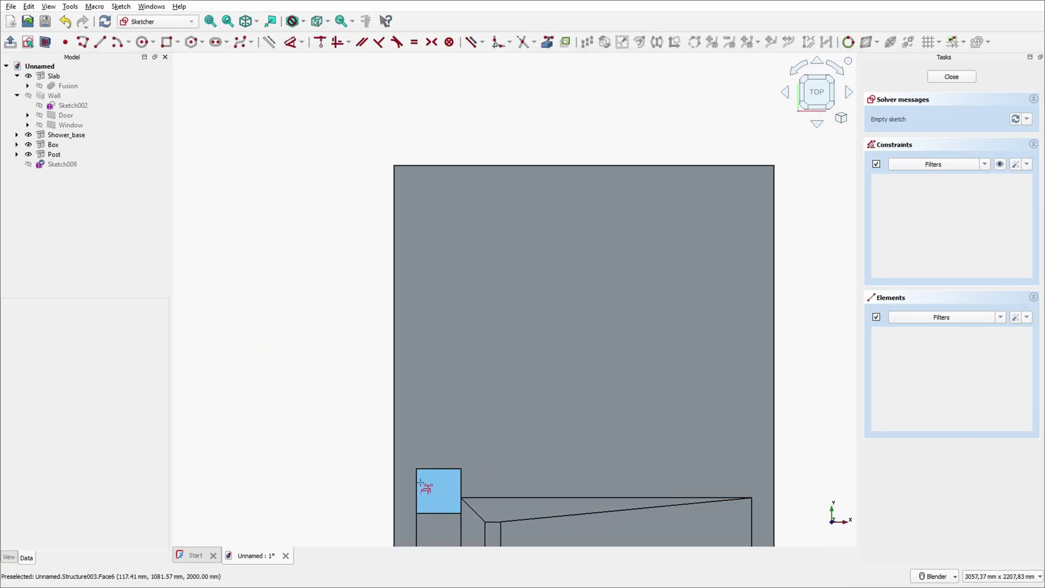
pyautogui.click(428, 469)
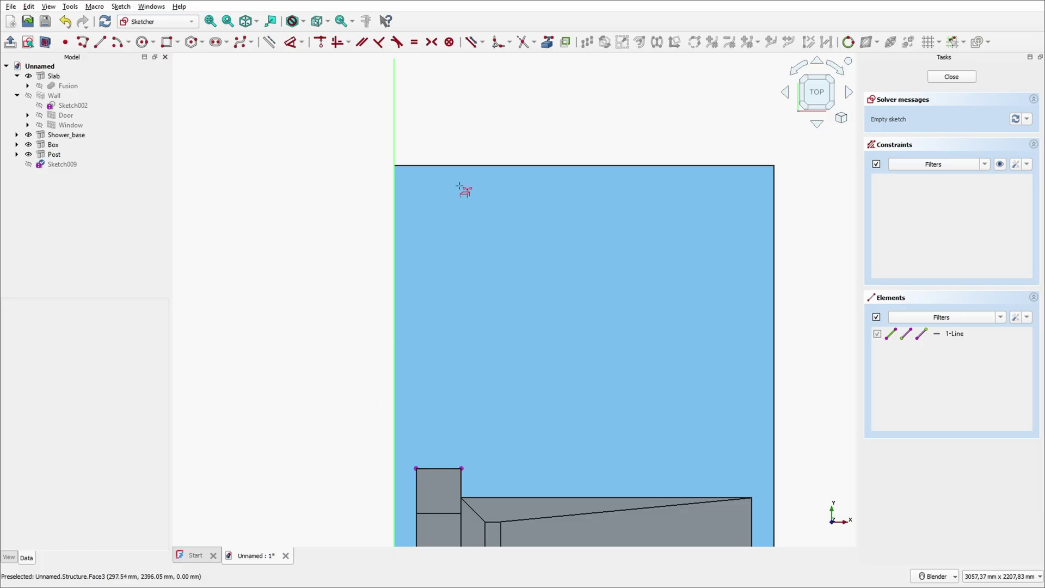
pyautogui.click(455, 165)
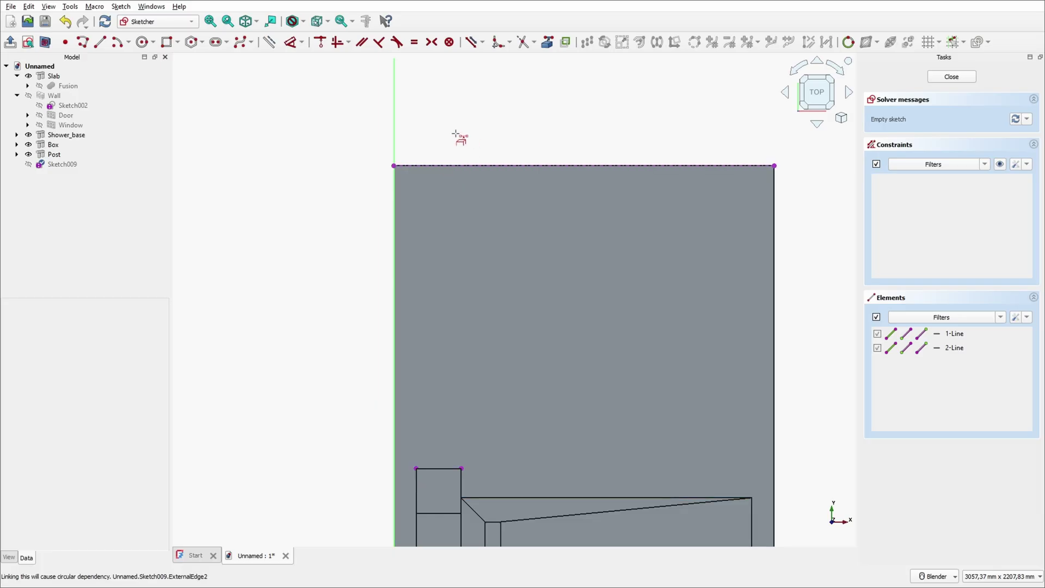
# - Sketch a rectangle about 468 mm wide from the Post's outer corner towards the slab's far edge
pyautogui.click(167, 42)
pyautogui.click(416, 468)
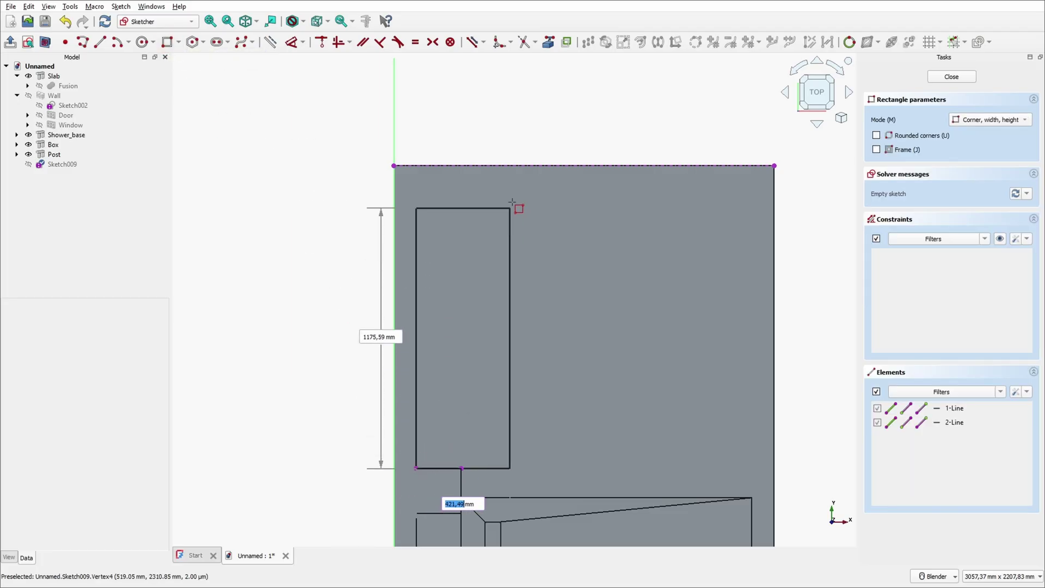
pyautogui.click(521, 208)
pyautogui.rightClick(532, 111)
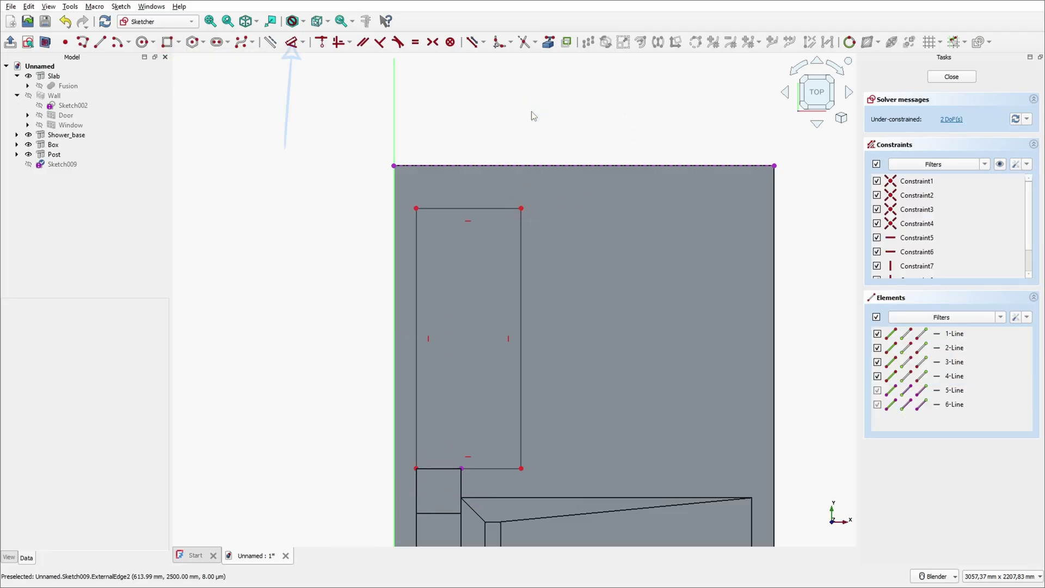
# - Dimension the rectangle's width to 450 mm
pyautogui.click(302, 42)
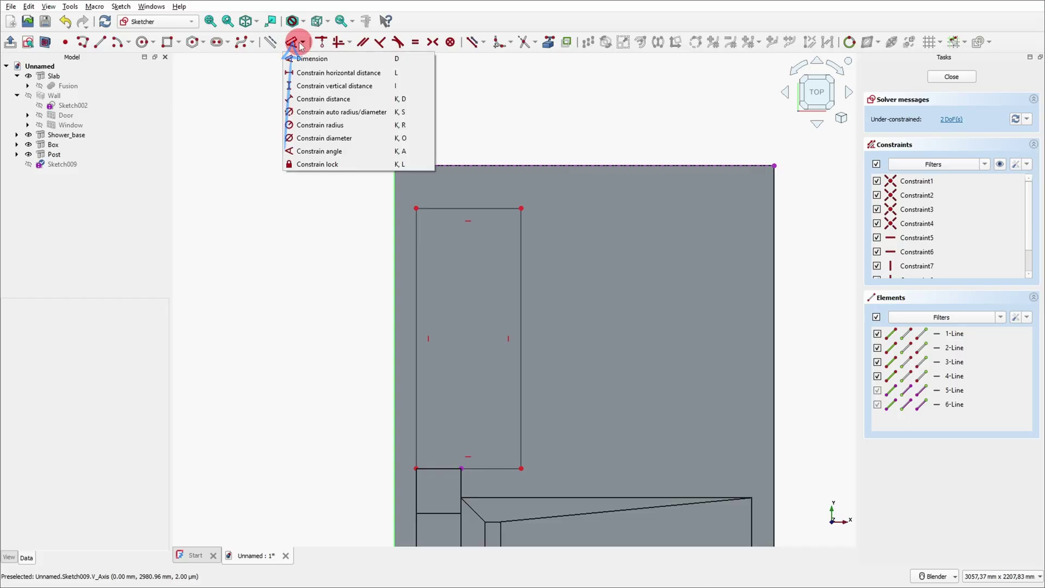
pyautogui.click(318, 59)
pyautogui.click(467, 207)
pyautogui.click(479, 137)
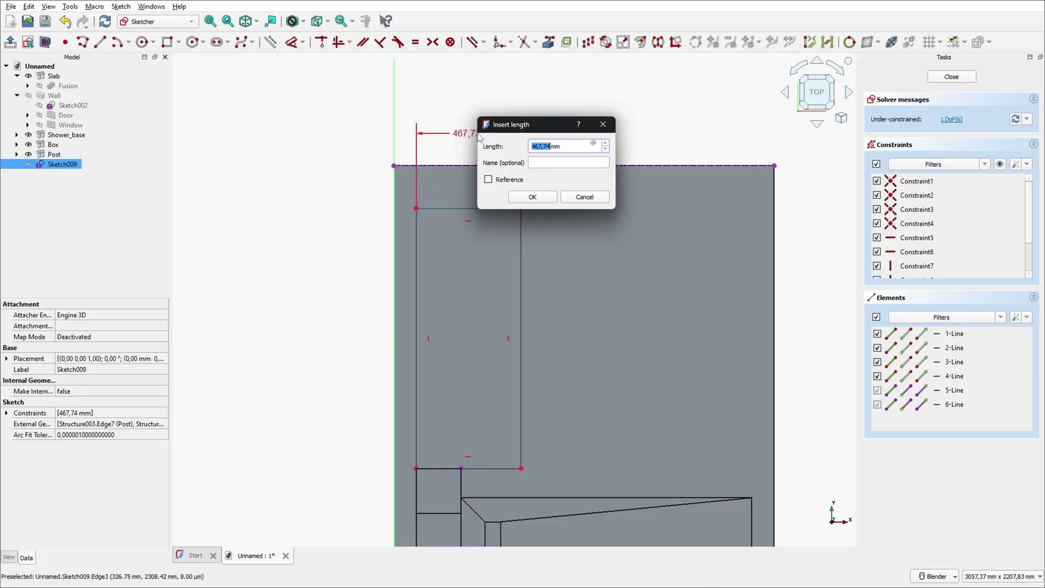
pyautogui.write('450')
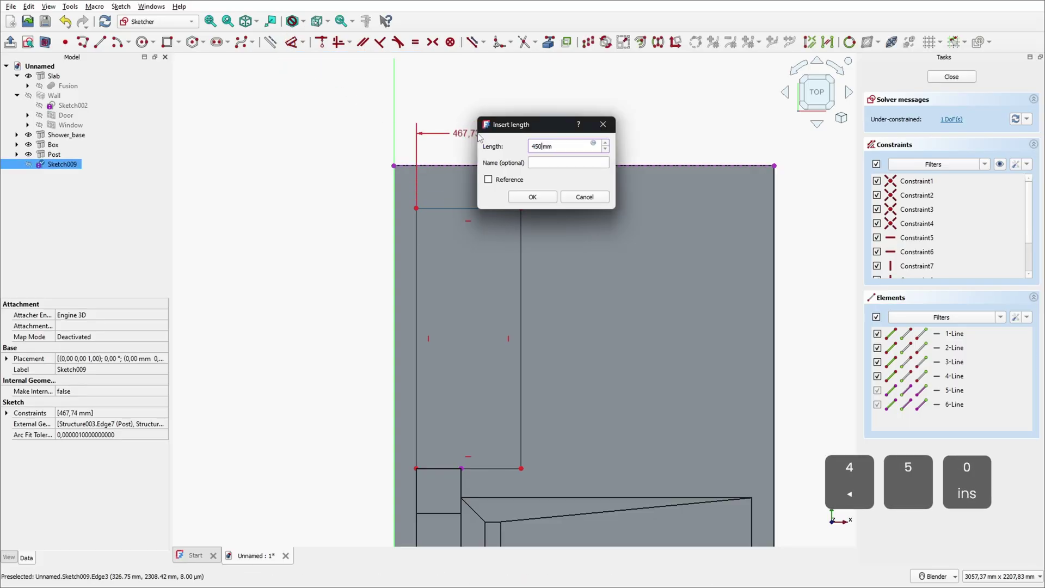
pyautogui.press('Return')
# - Constrain the distance between the slab's far edge and the rectangle's nearest side to 100 mm
pyautogui.click(479, 165)
pyautogui.click(479, 209)
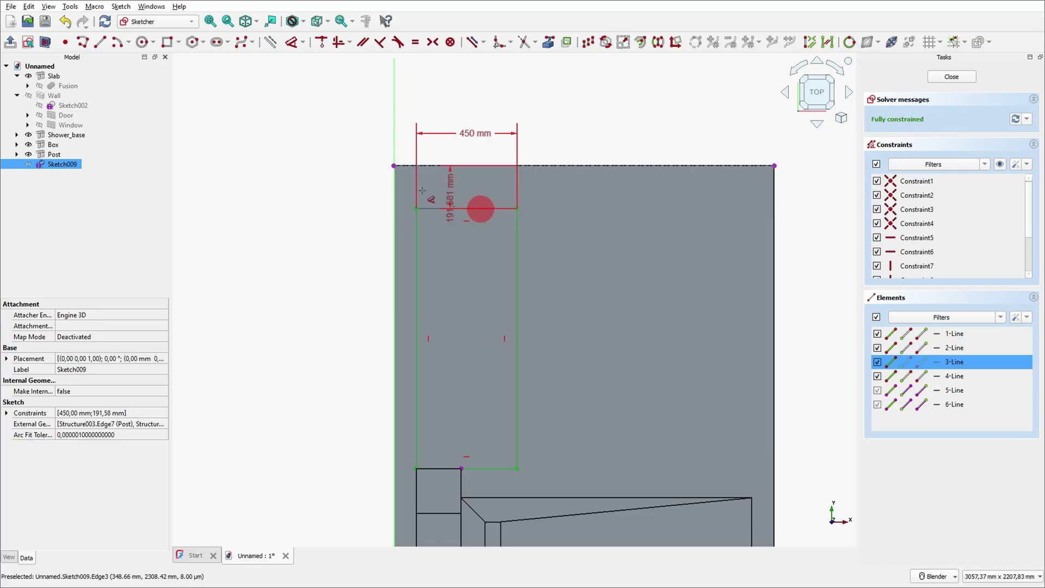
pyautogui.click(305, 185)
pyautogui.write('100')
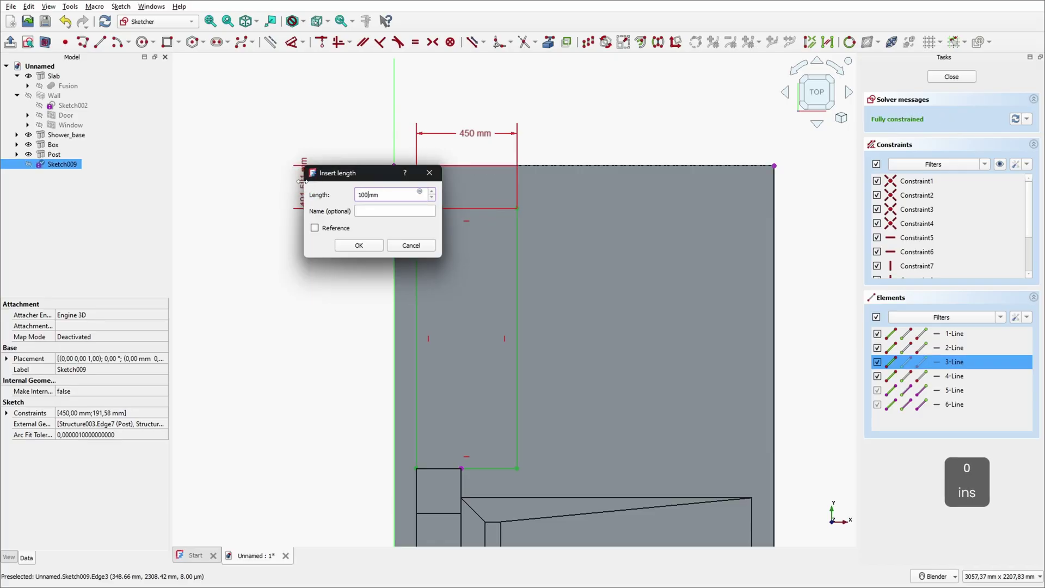
pyautogui.press('Return')
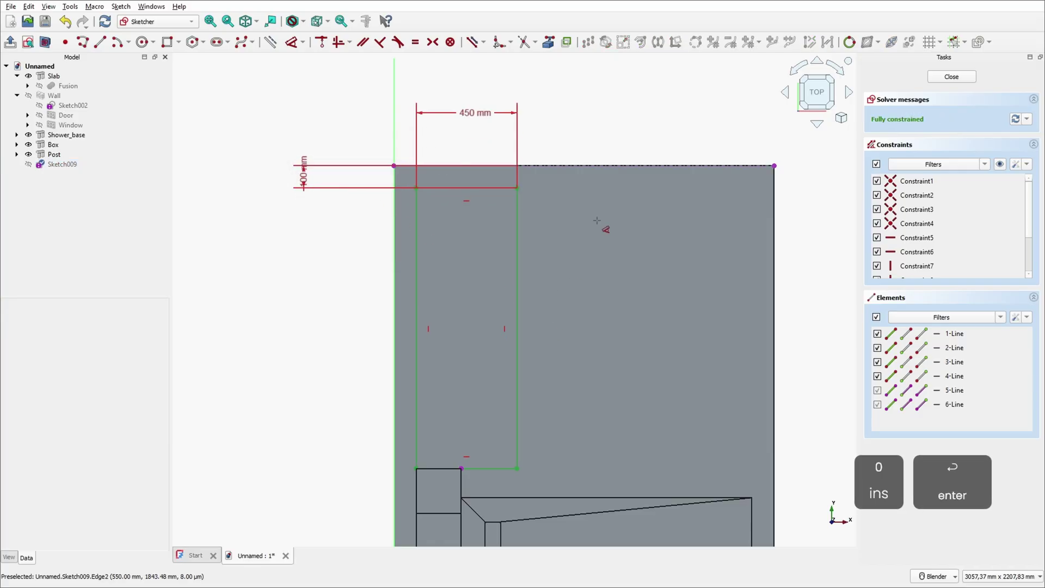
pyautogui.rightClick(595, 126)
# - Fillet the rectangle's free corner next to the Post, with the corner point preserved
pyautogui.click(498, 41)
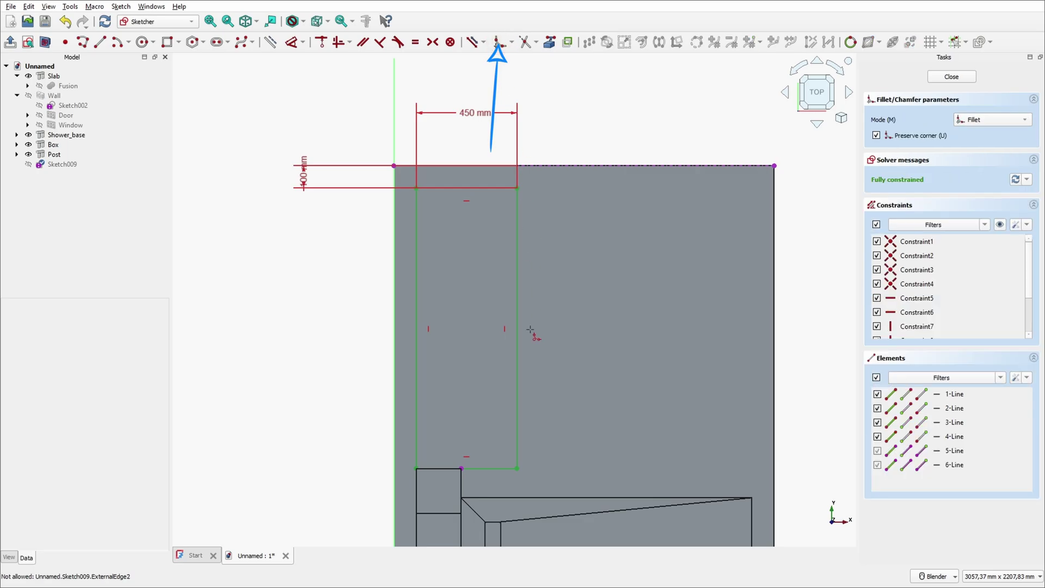
pyautogui.click(517, 428)
pyautogui.click(496, 468)
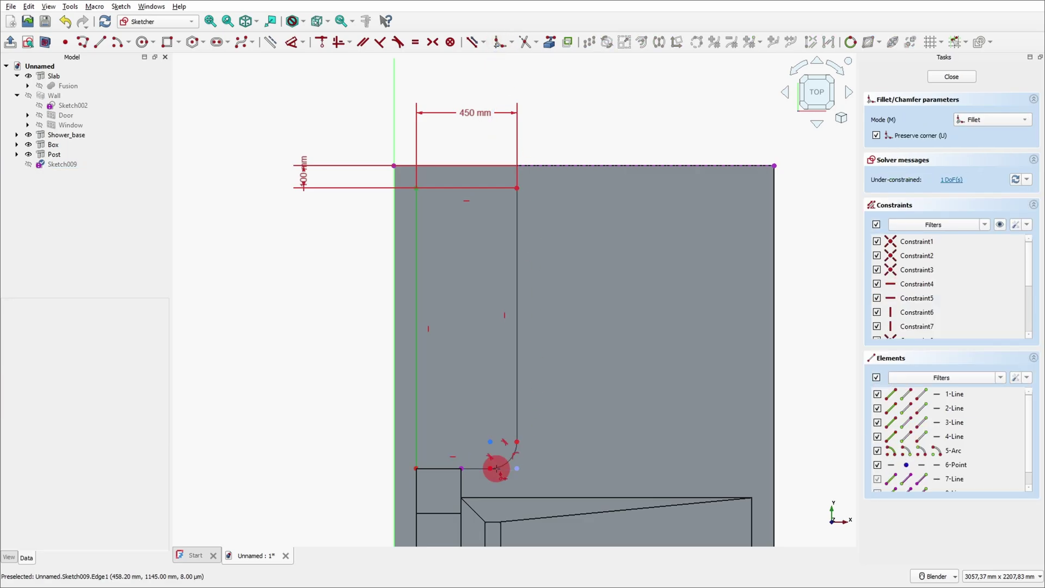
# - Set the corner fillet's radius to 250 mm and close the sketch
pyautogui.click(291, 42)
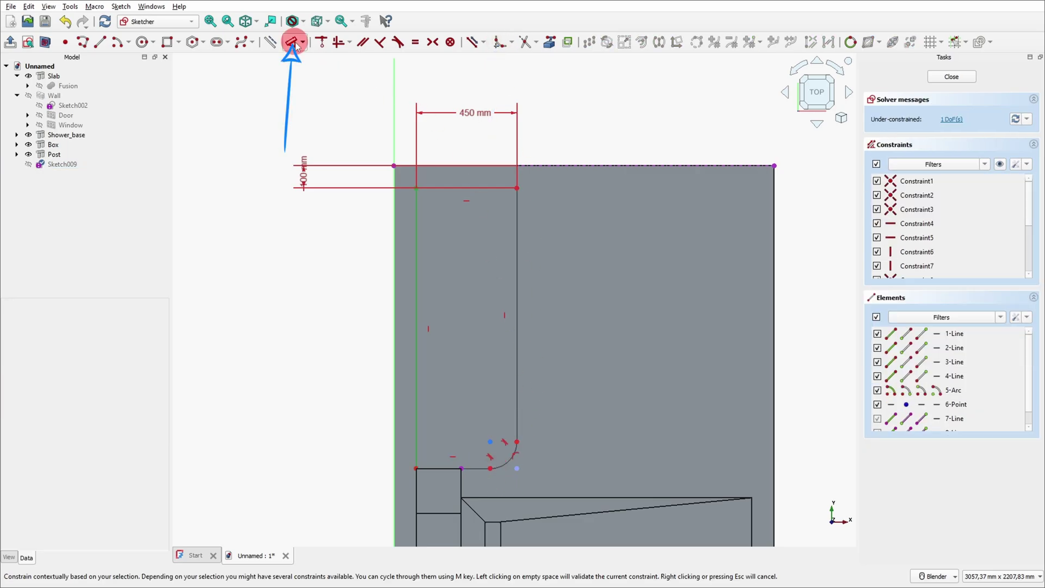
pyautogui.click(506, 463)
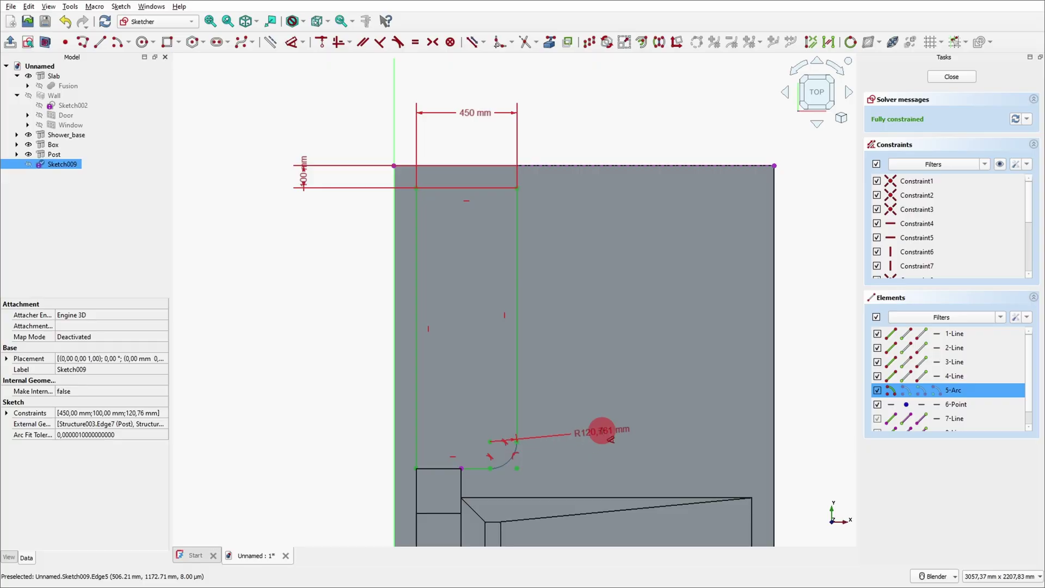
pyautogui.click(610, 438)
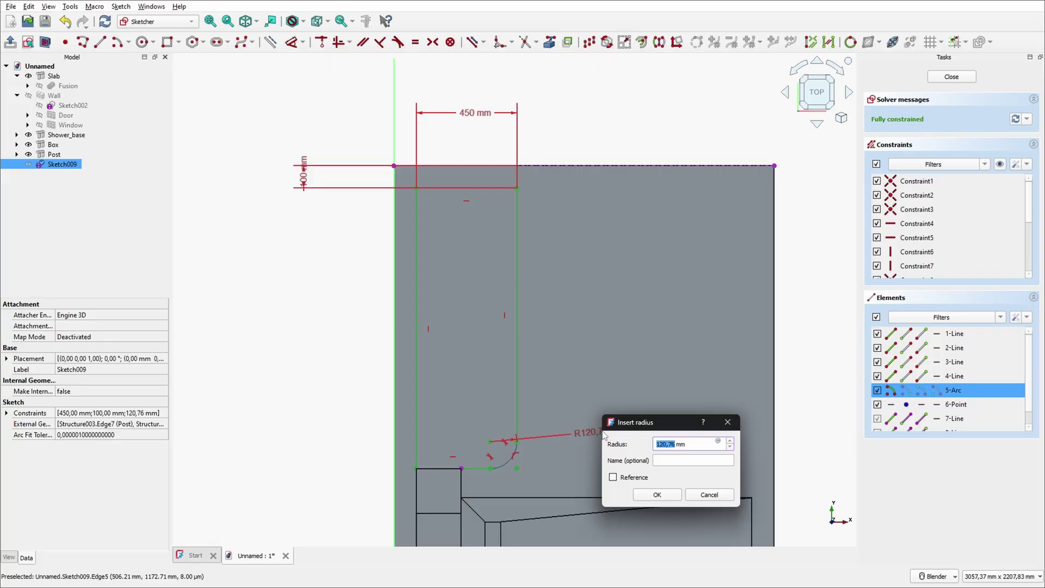
pyautogui.write('250')
pyautogui.press('Return')
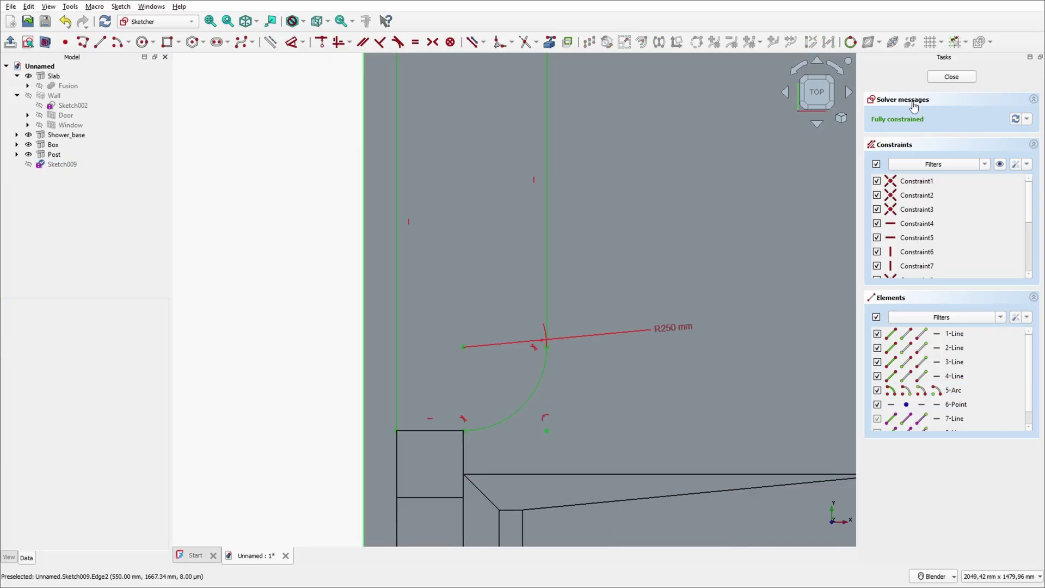
pyautogui.click(947, 79)
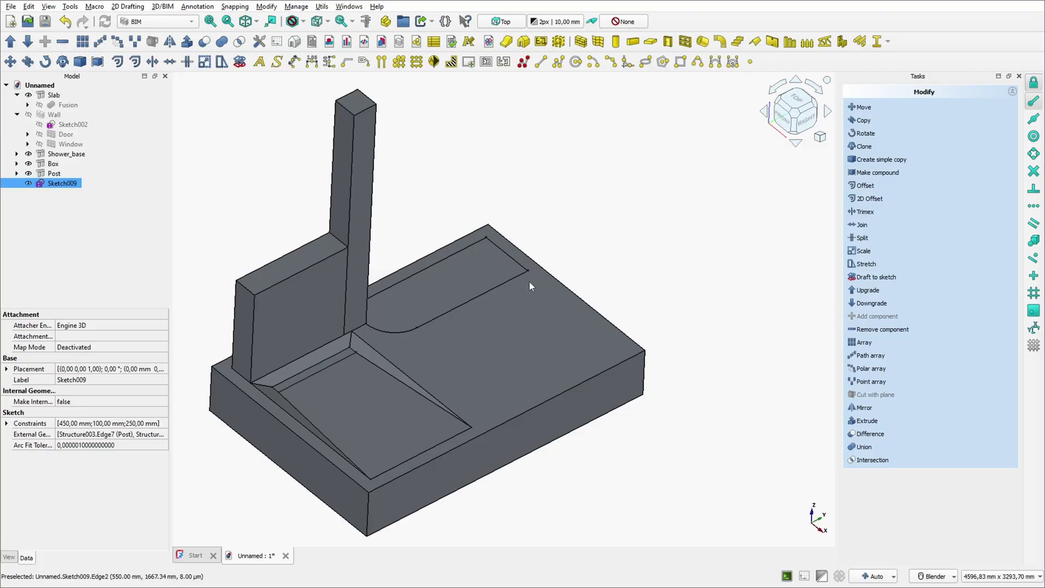
pyautogui.scroll(3, 452, 323)
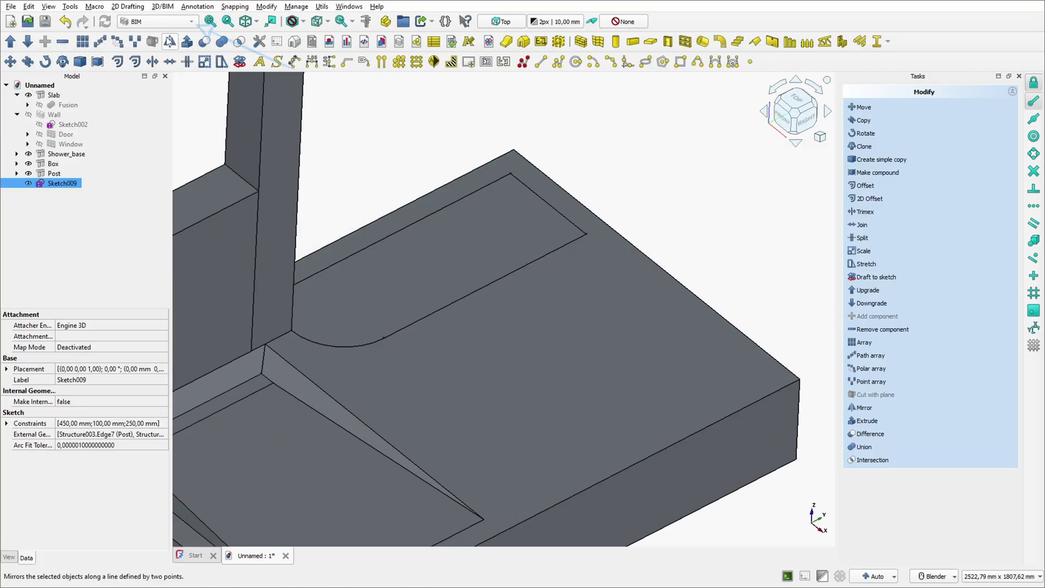
# - Extrude the rounded-corner sketch beside the Post 100 mm along its normal with the Part workbench
pyautogui.click(158, 21)
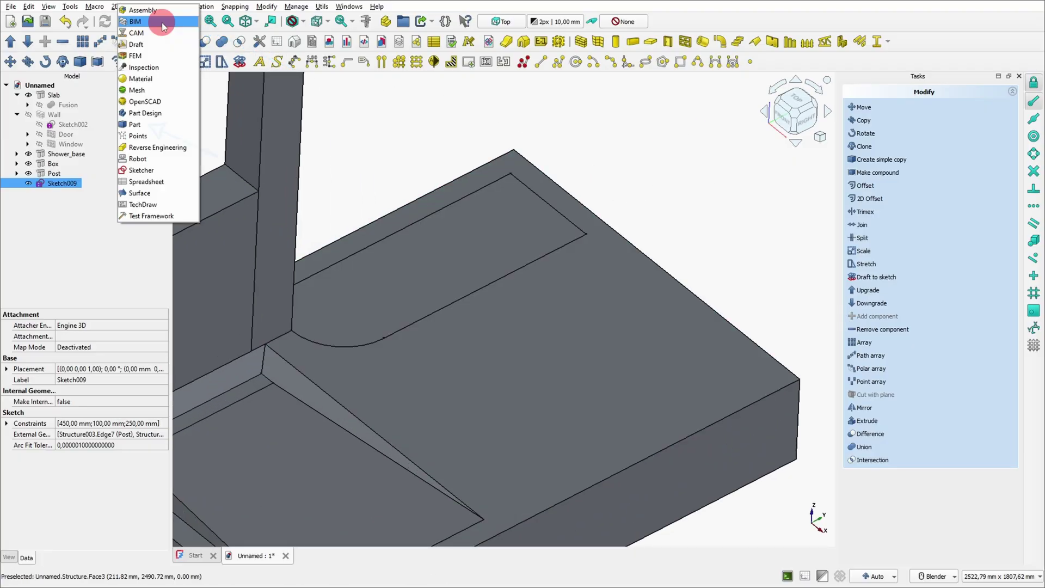
pyautogui.click(144, 124)
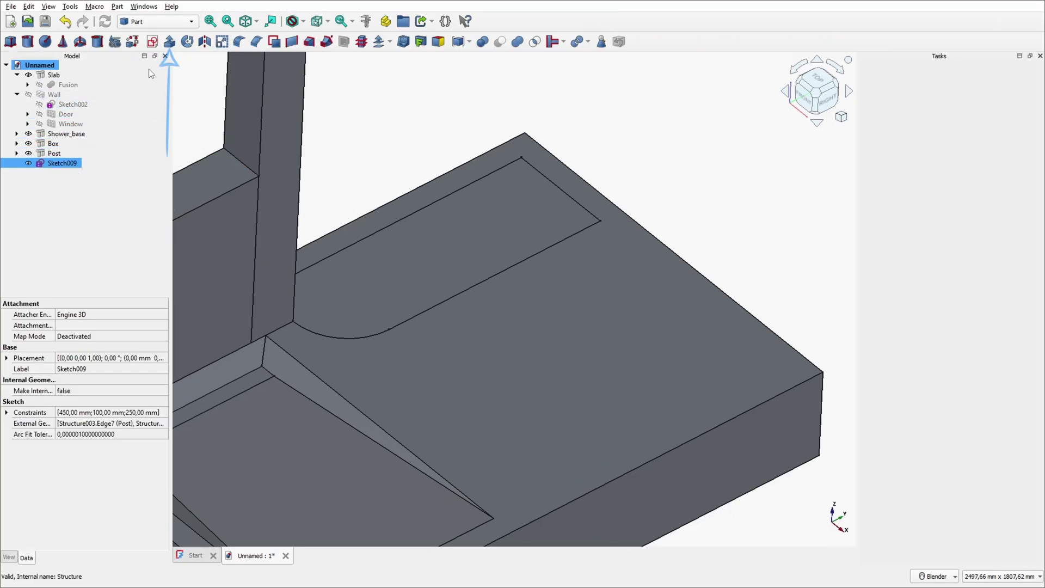
pyautogui.click(169, 41)
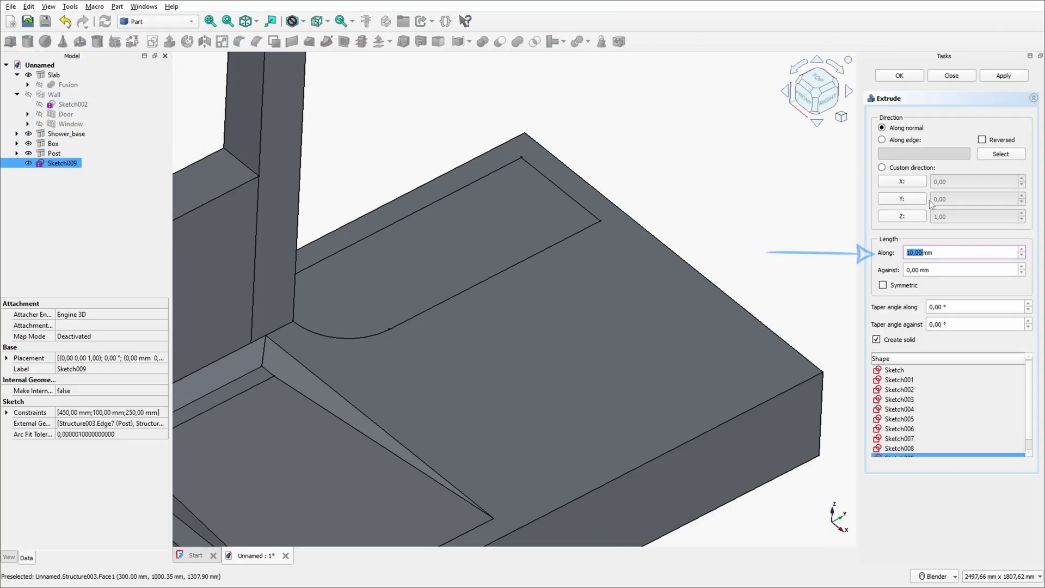
pyautogui.write('100')
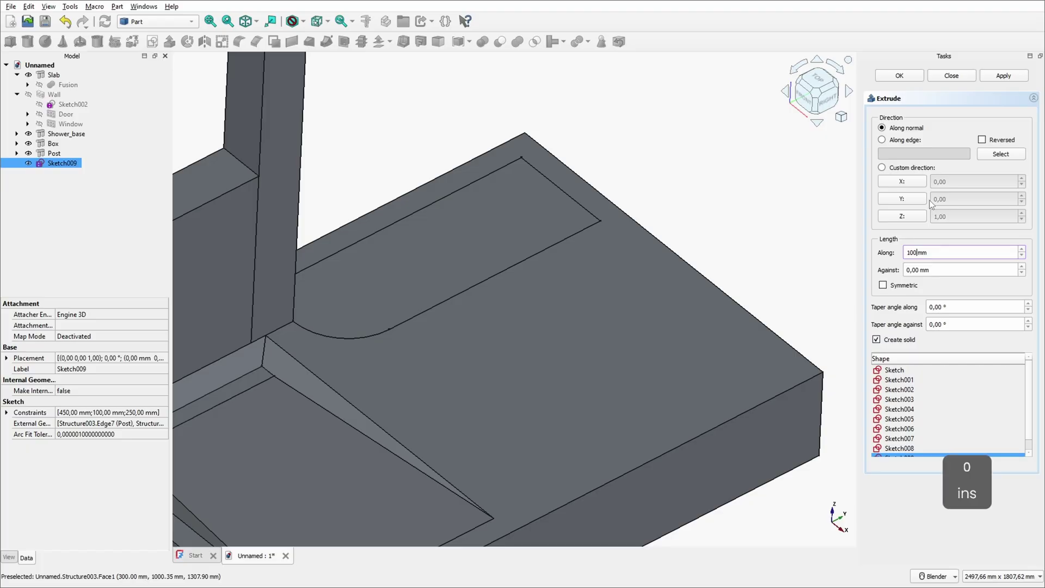
pyautogui.press('Return')
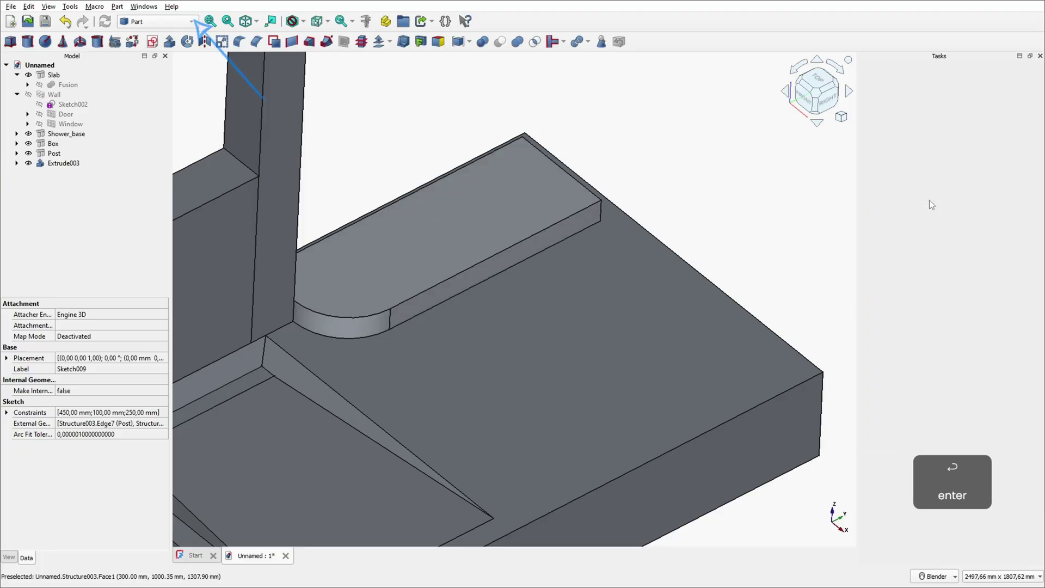
# - Move the rounded-corner extrusion straight up along Z in the BIM workbench, aligning its top face with the Box's top corner at the Post
pyautogui.click(155, 21)
pyautogui.click(152, 24)
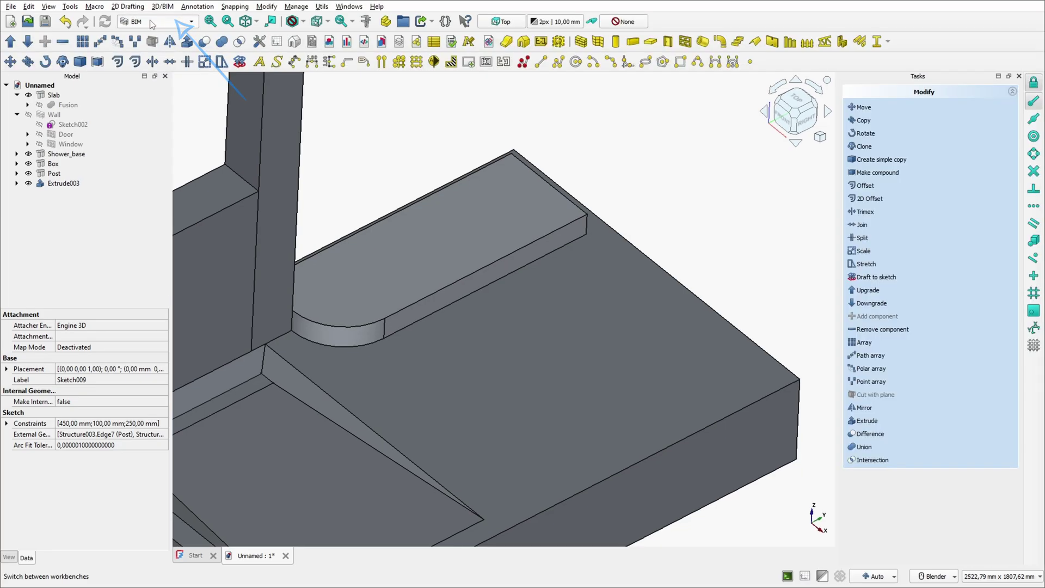
pyautogui.click(70, 144)
pyautogui.click(69, 183)
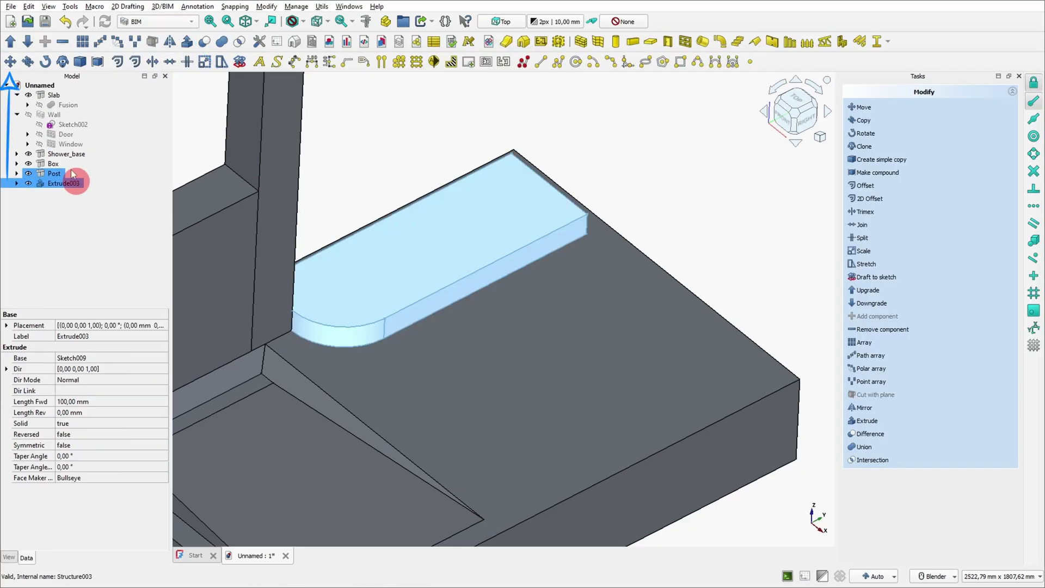
pyautogui.click(10, 62)
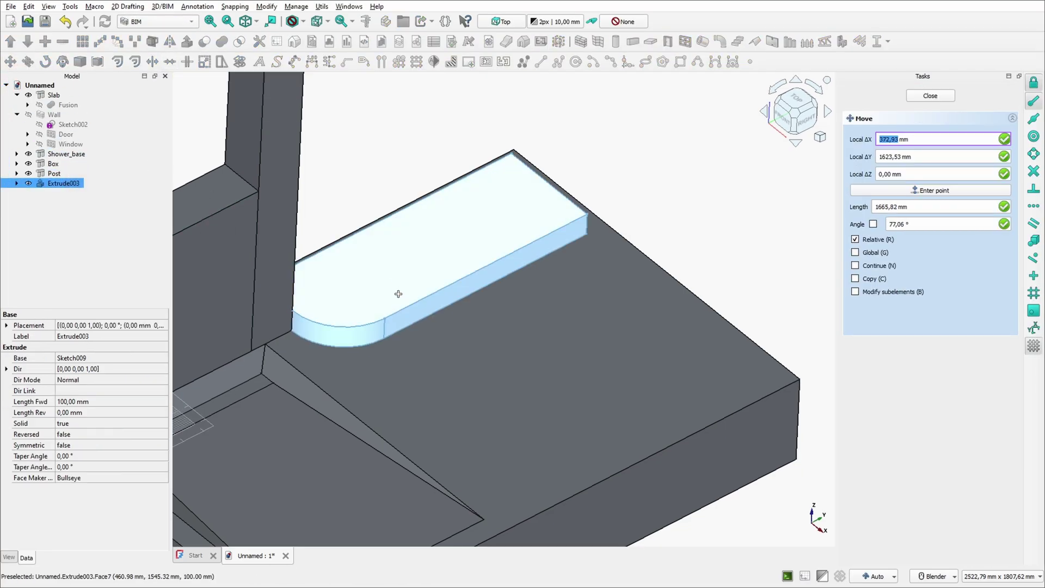
pyautogui.click(385, 318)
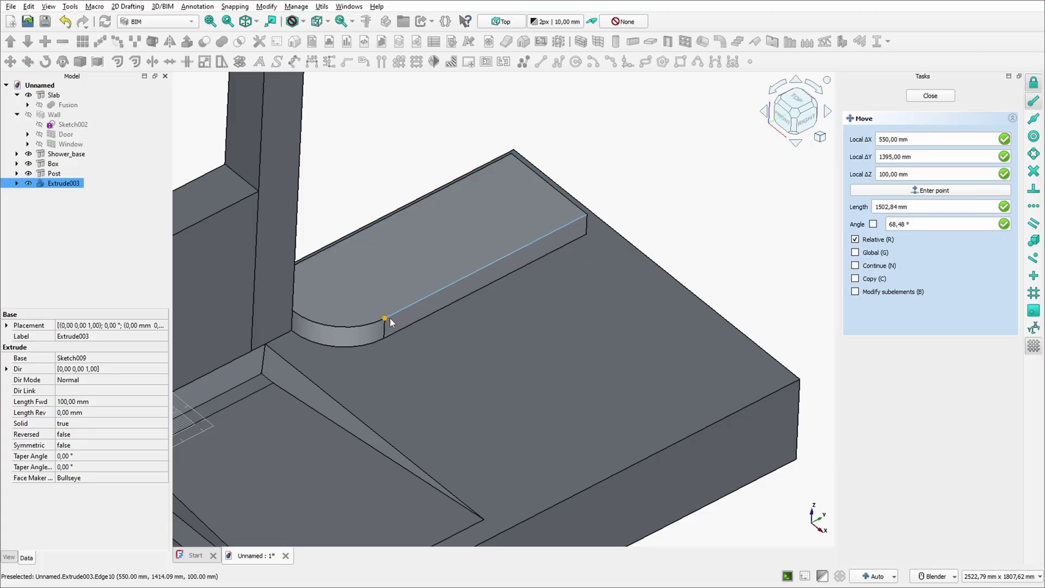
pyautogui.press('z')
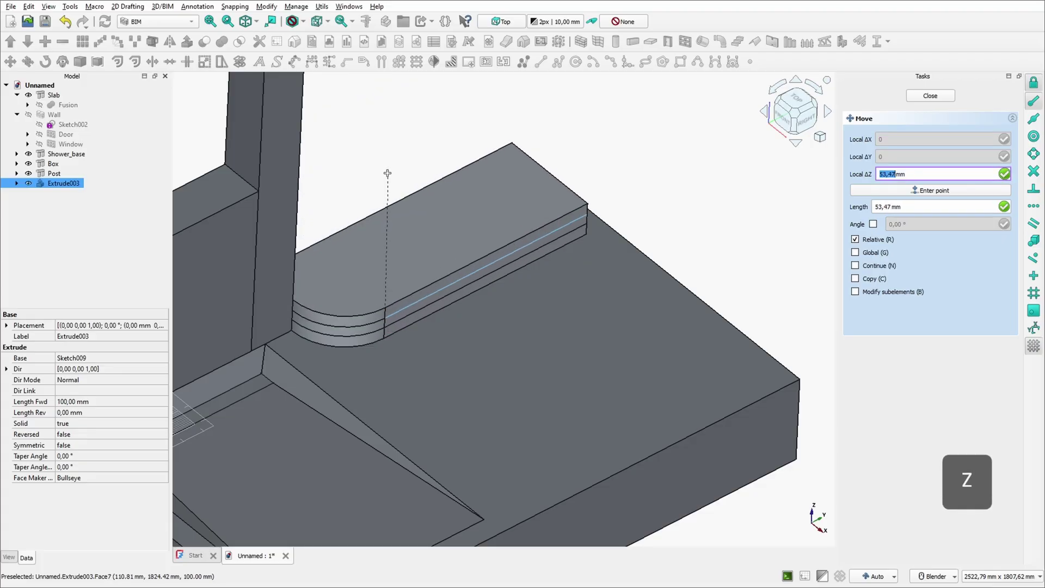
pyautogui.click(260, 193)
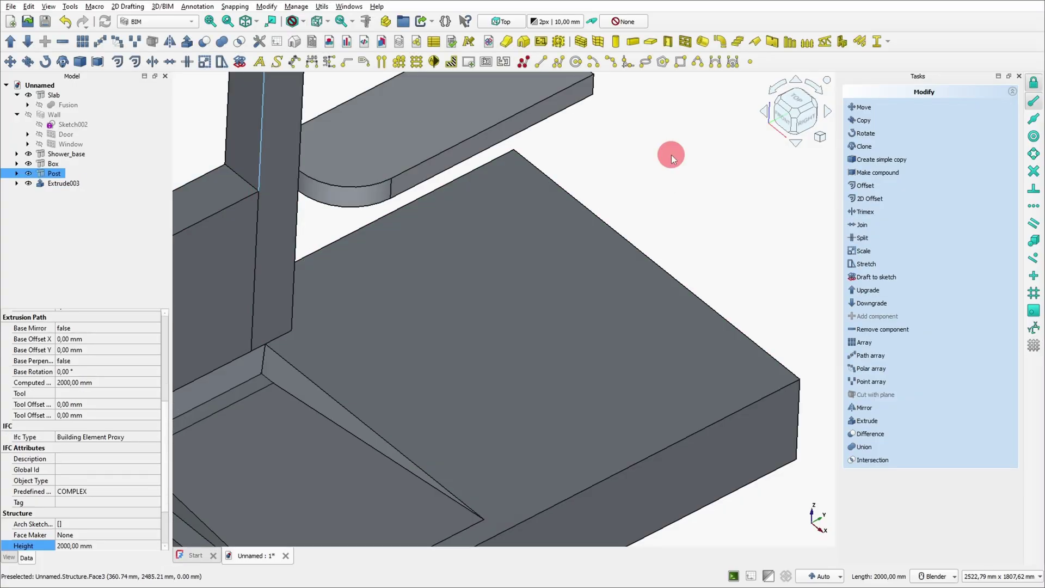
pyautogui.click(671, 155)
# - Create a Part workbench sketch on the long straight side face of the raised rounded-corner tabletop
pyautogui.click(150, 25)
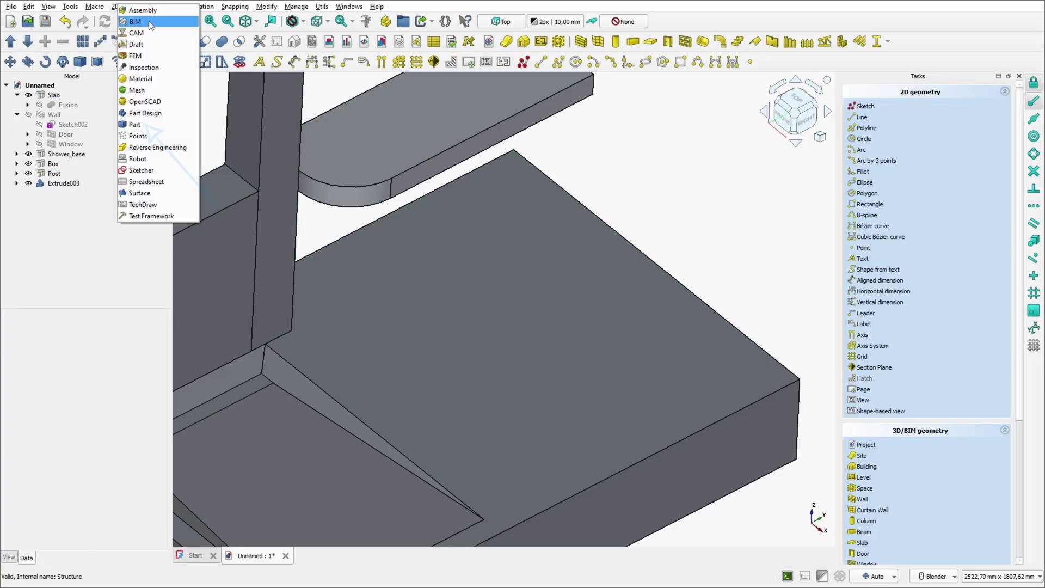
pyautogui.click(144, 118)
pyautogui.press('3')
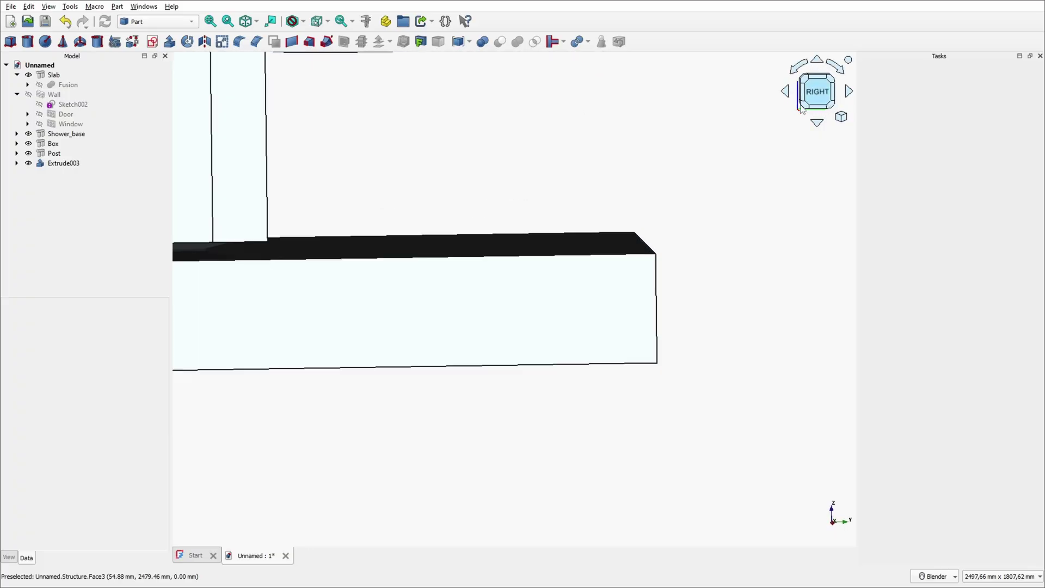
pyautogui.scroll(3, 492, 147)
pyautogui.moveTo(505, 308); pyautogui.dragTo(492, 294, button='middle')
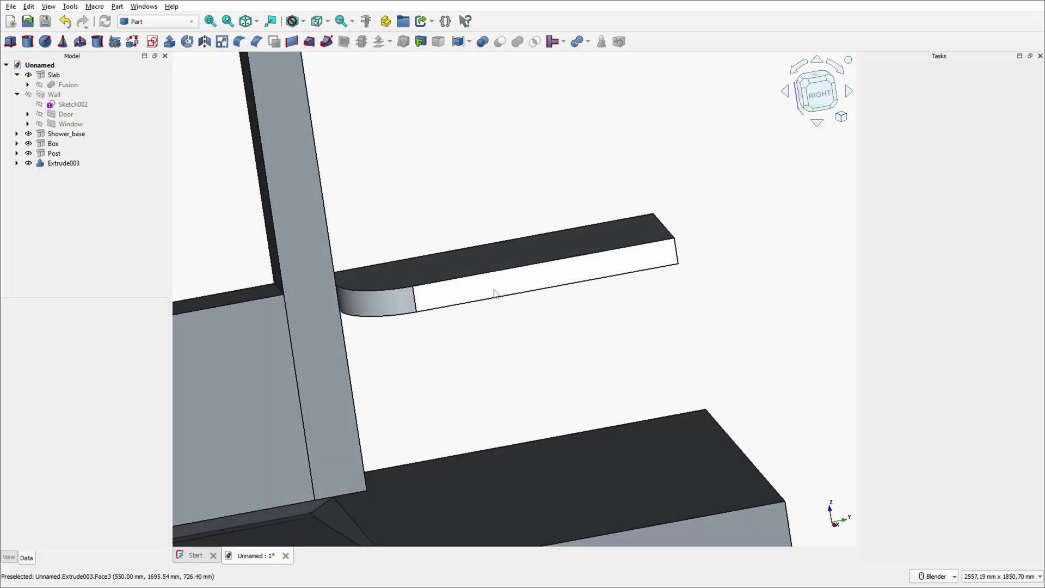
pyautogui.click(455, 240)
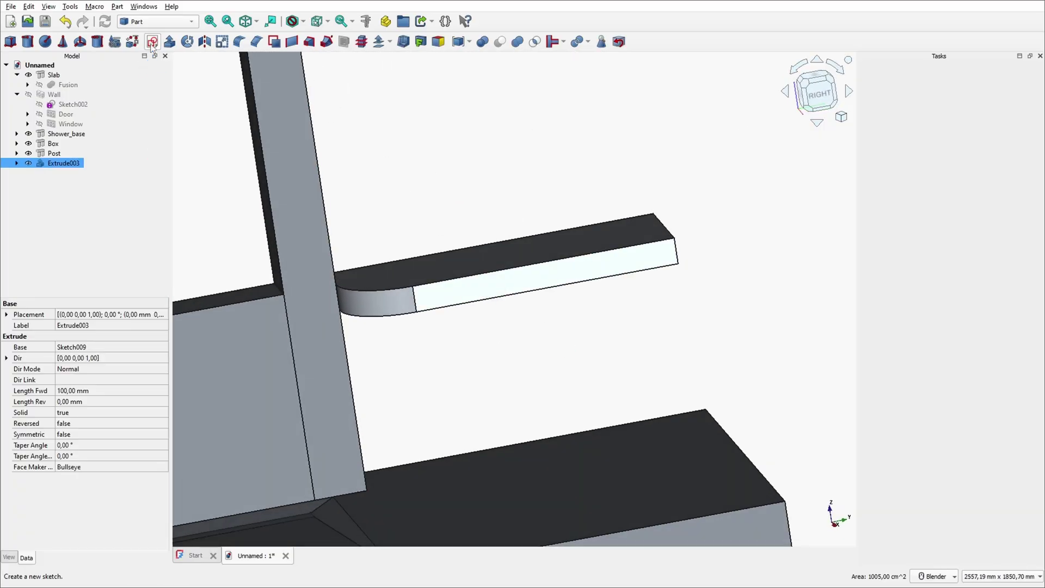
pyautogui.click(152, 42)
pyautogui.click(521, 308)
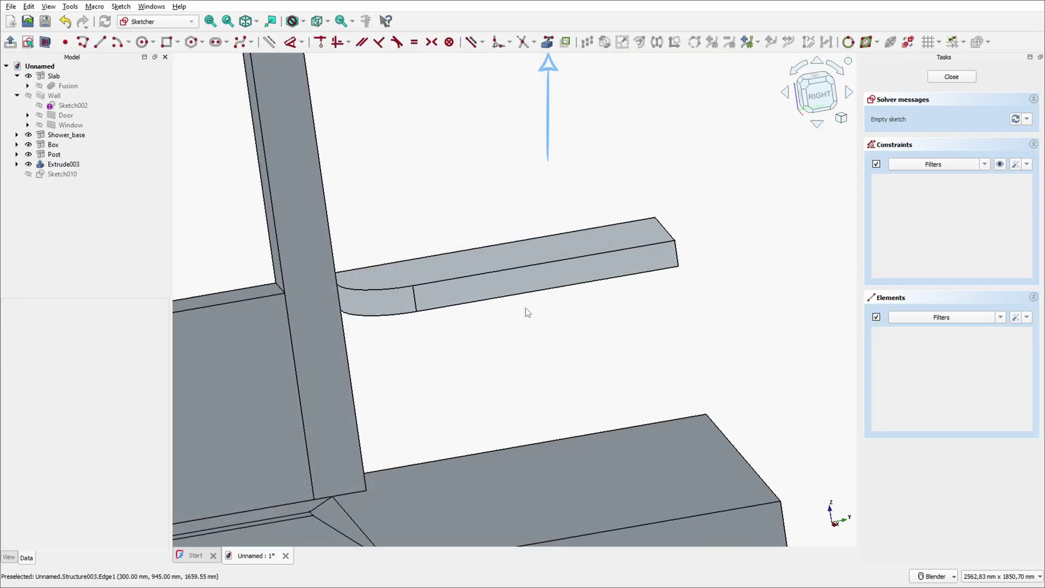
# - Reference the slab's top edge and the tabletop's lower edge, and draw a rectangle about 210 mm wide between them, starting where the rounded corner ends
pyautogui.click(547, 42)
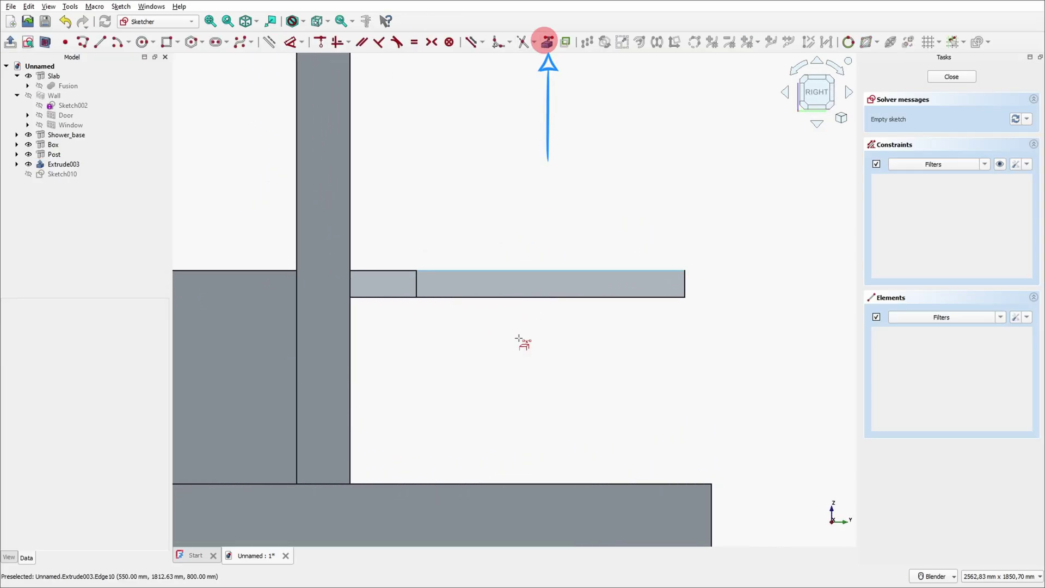
pyautogui.click(509, 484)
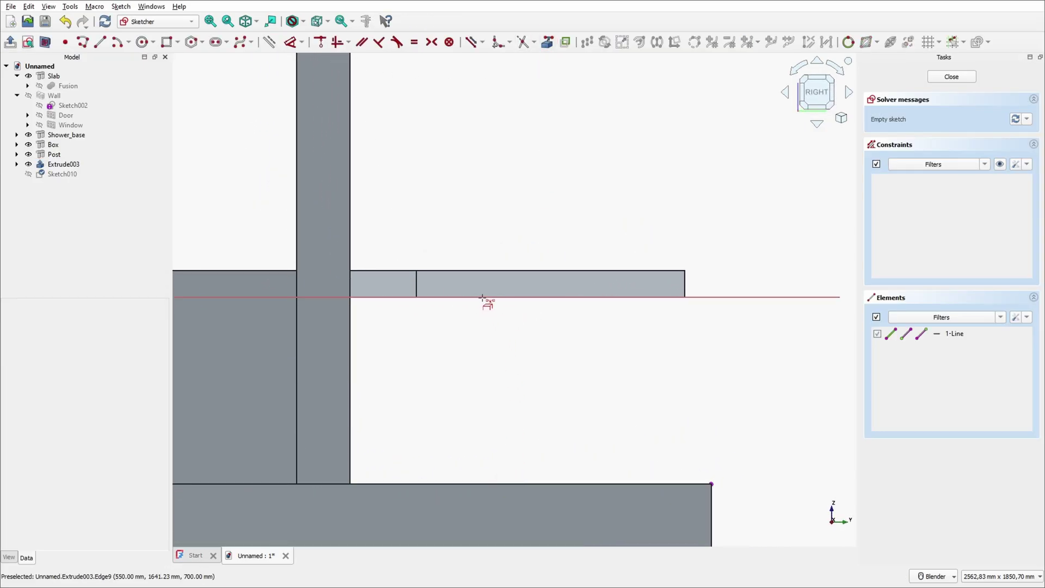
pyautogui.click(484, 298)
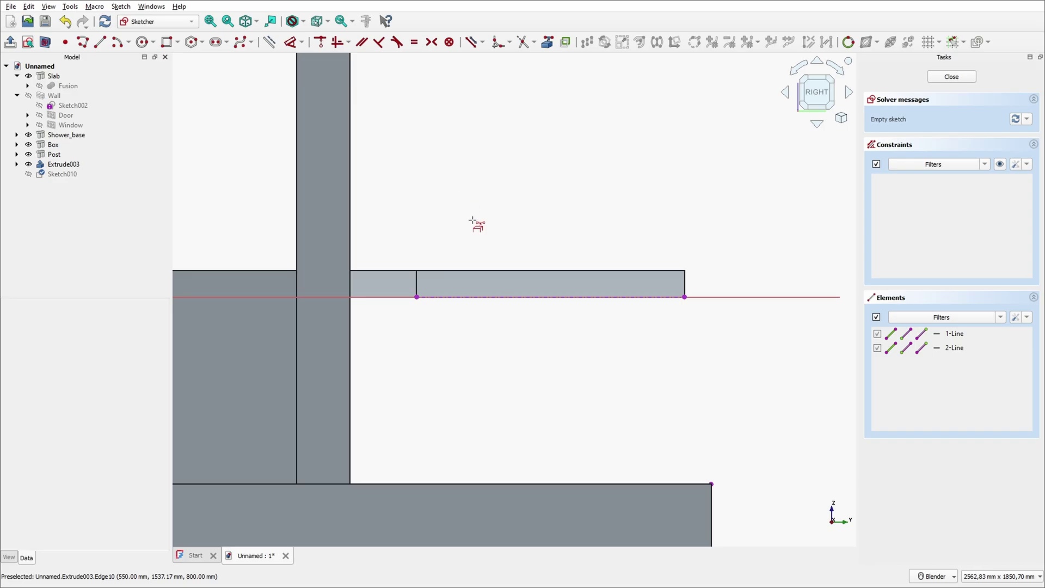
pyautogui.click(166, 42)
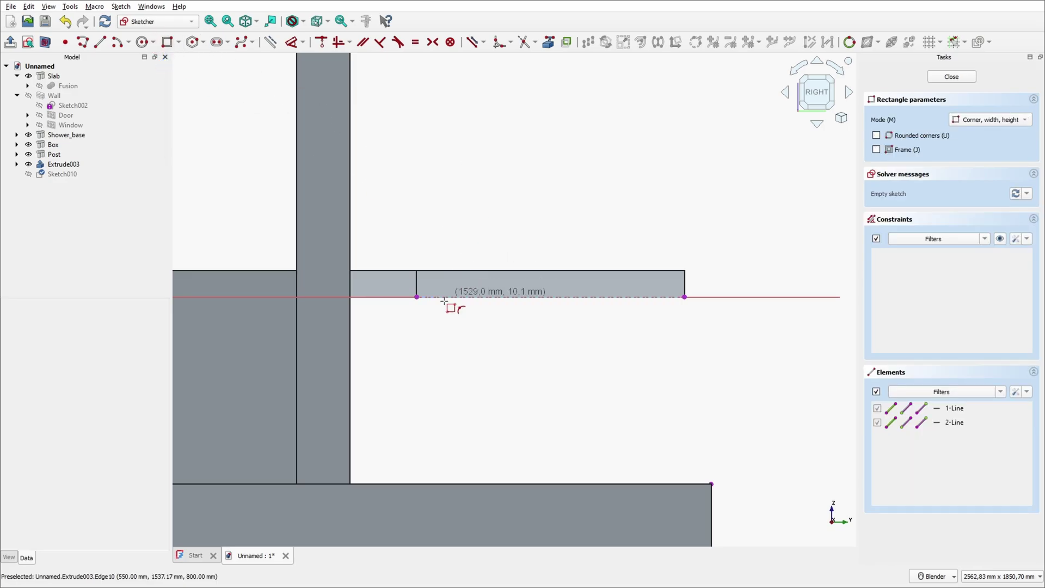
pyautogui.click(416, 298)
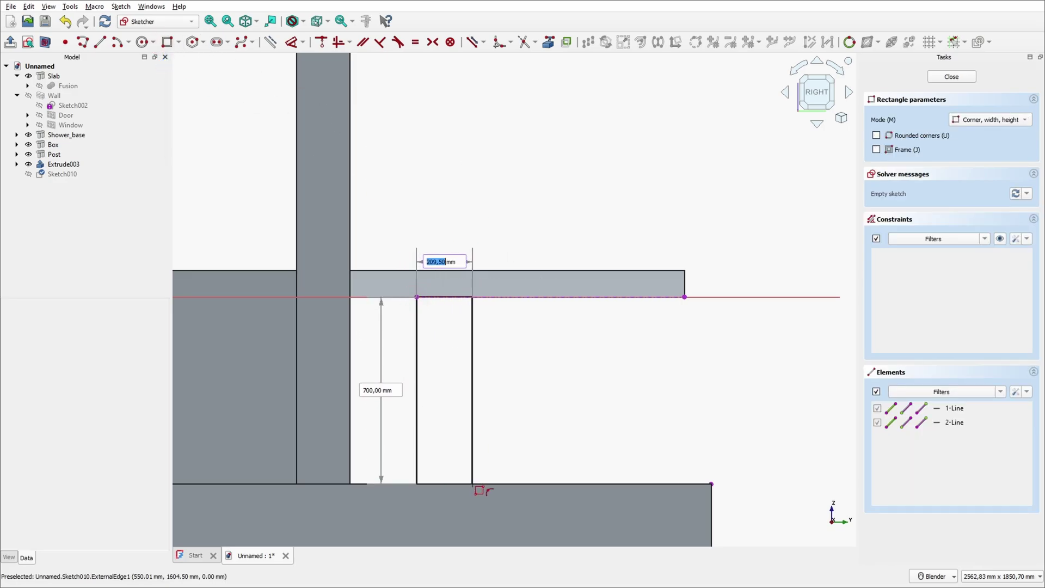
pyautogui.click(473, 483)
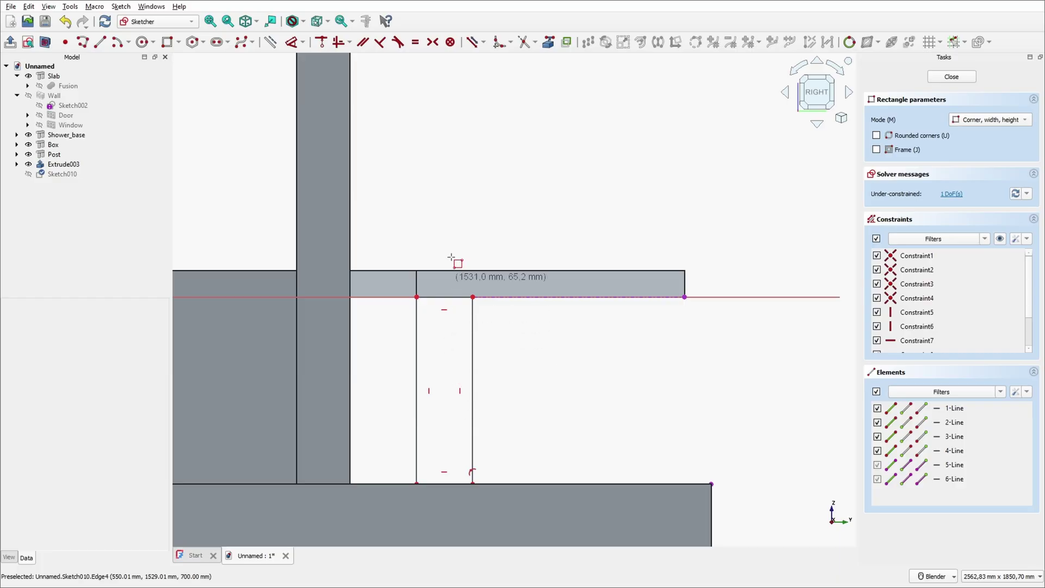
# - Dimension the leg rectangle's width to 100 mm and close the sketch
pyautogui.click(293, 43)
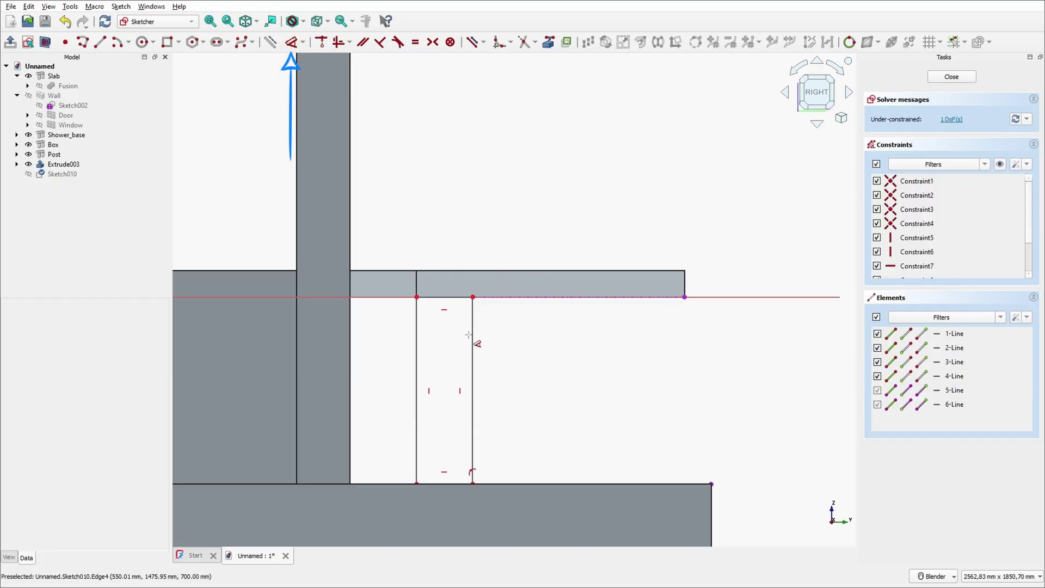
pyautogui.click(473, 347)
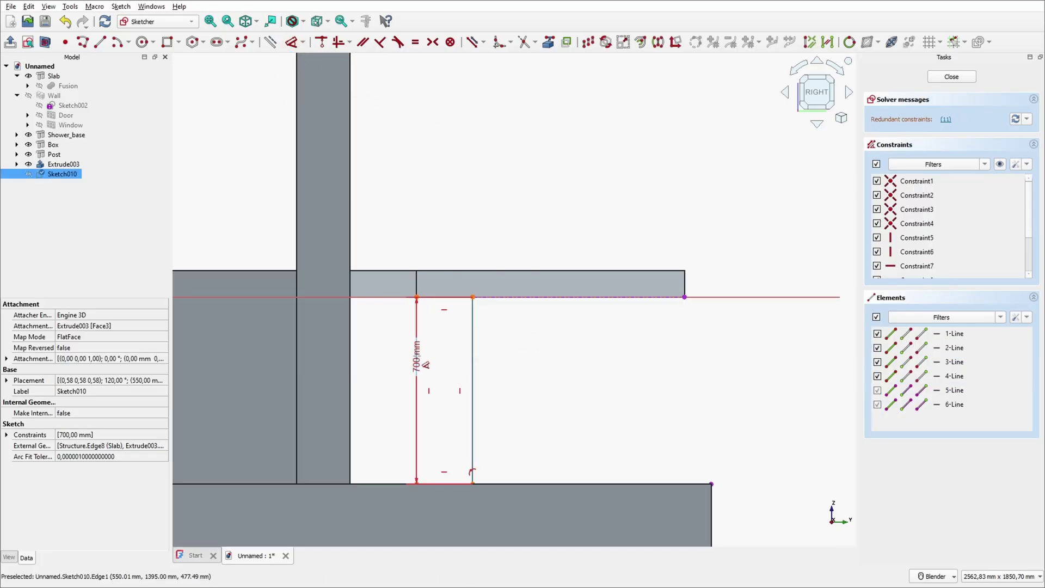
pyautogui.click(444, 297)
pyautogui.click(475, 214)
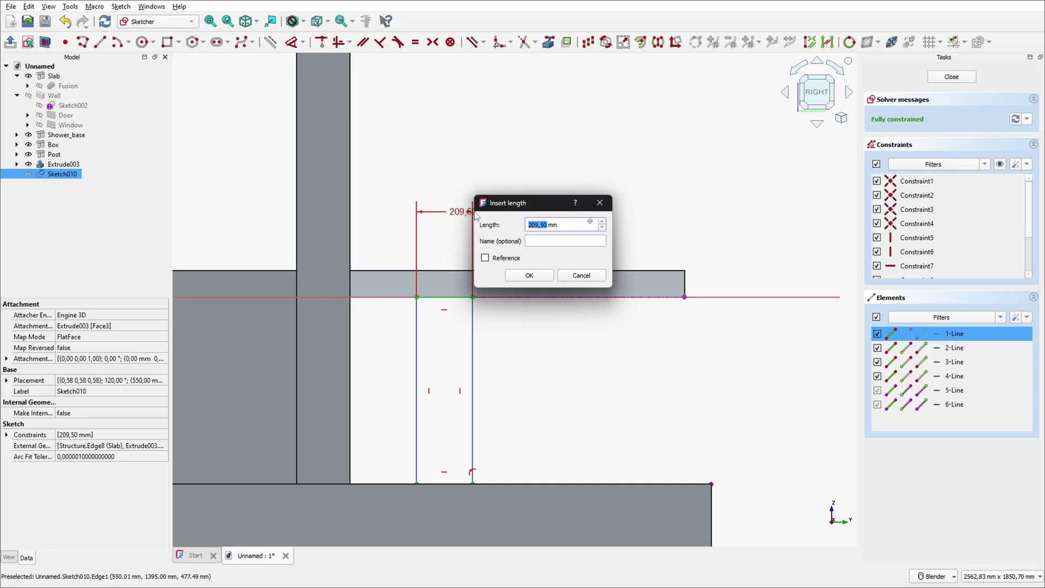
pyautogui.write('100')
pyautogui.press('Return')
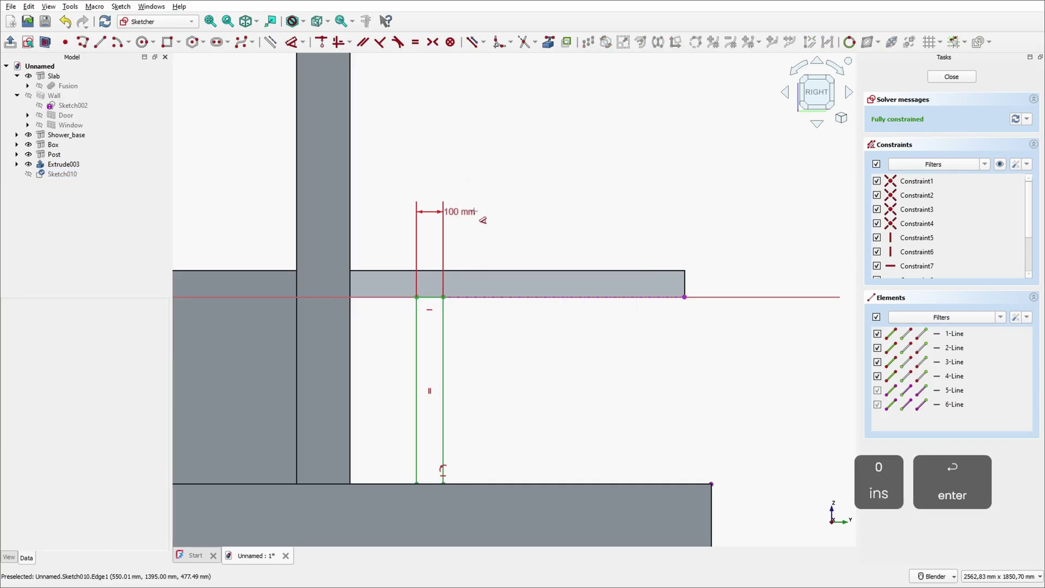
pyautogui.click(953, 77)
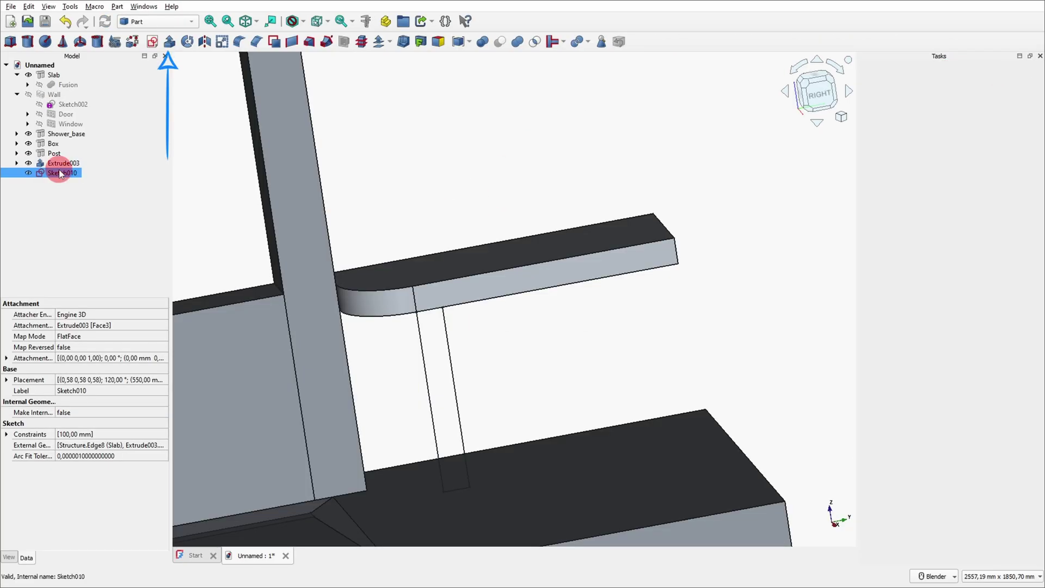
# - Extrude the leg sketch 450 mm in the negative X direction, underneath the tabletop
pyautogui.click(170, 43)
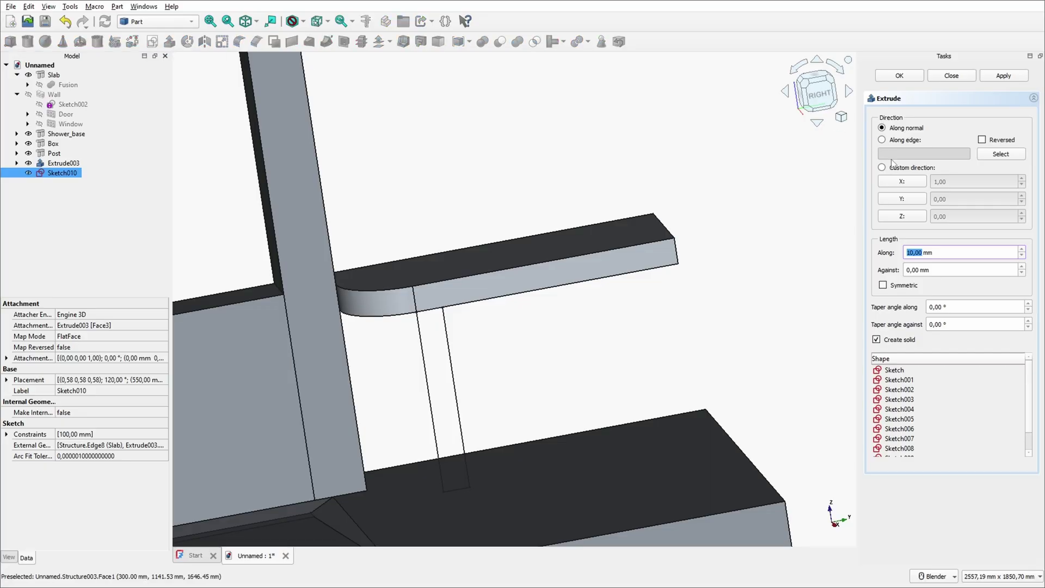
pyautogui.write('450')
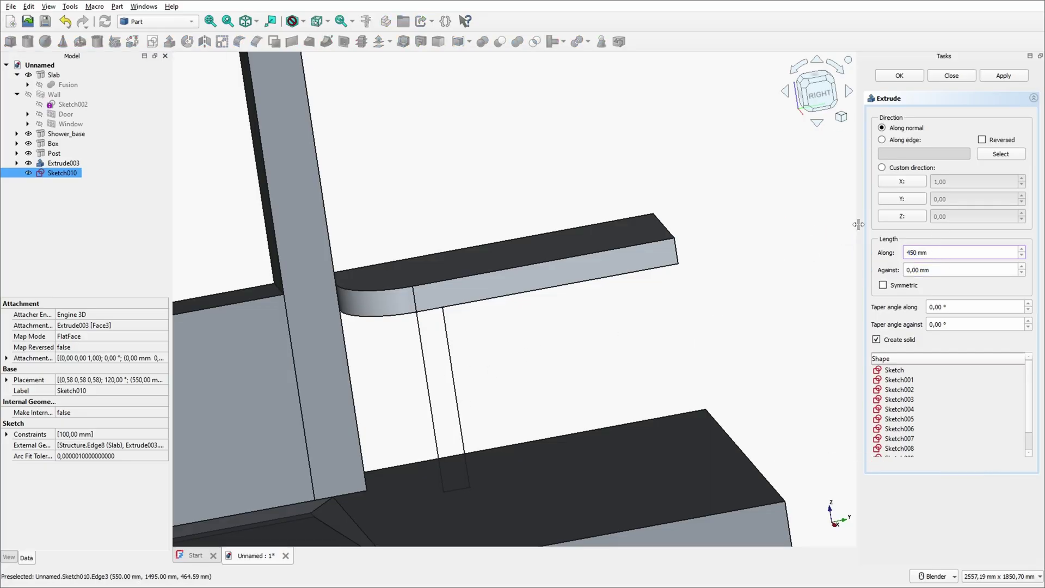
pyautogui.click(901, 182)
pyautogui.click(893, 78)
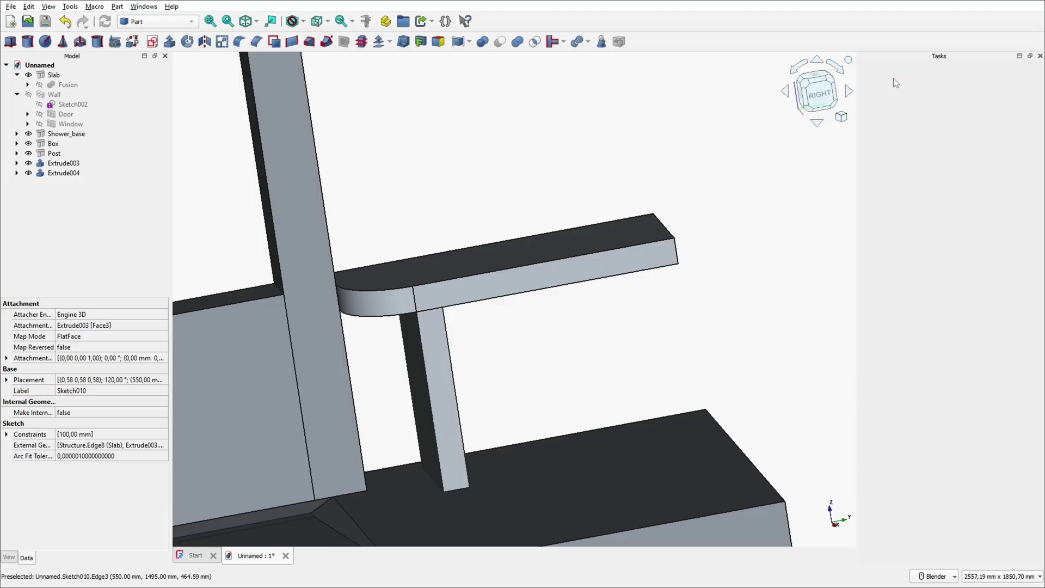
# - Fuse the tabletop and leg extrusions into one solid with a Boolean union
pyautogui.click(64, 163)
pyautogui.keyDown('ctrl'); pyautogui.click(63, 173); pyautogui.keyUp('ctrl')
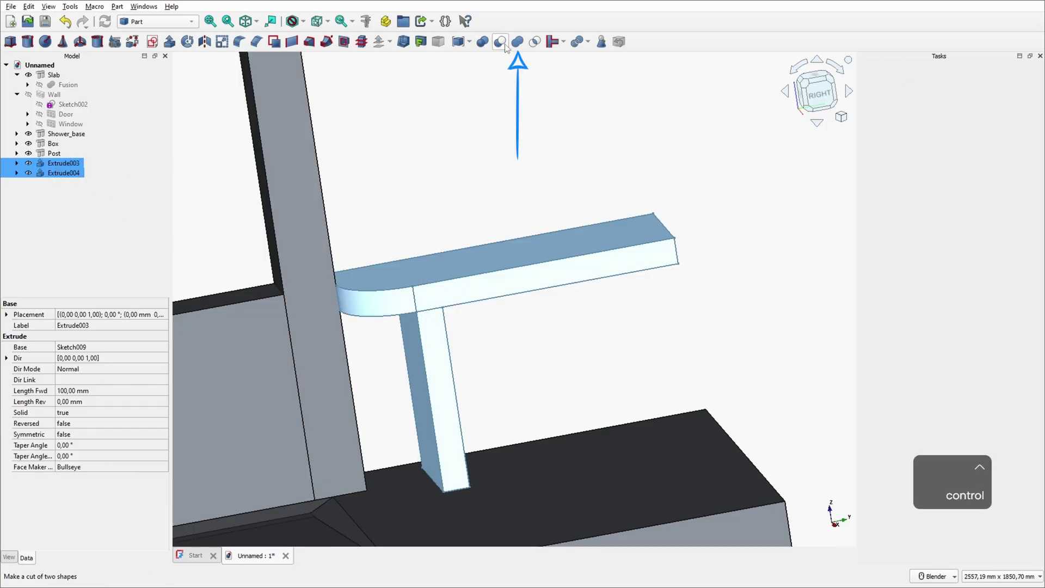
pyautogui.click(518, 41)
# - Rename the fused tabletop and leg as Table
pyautogui.click(61, 164)
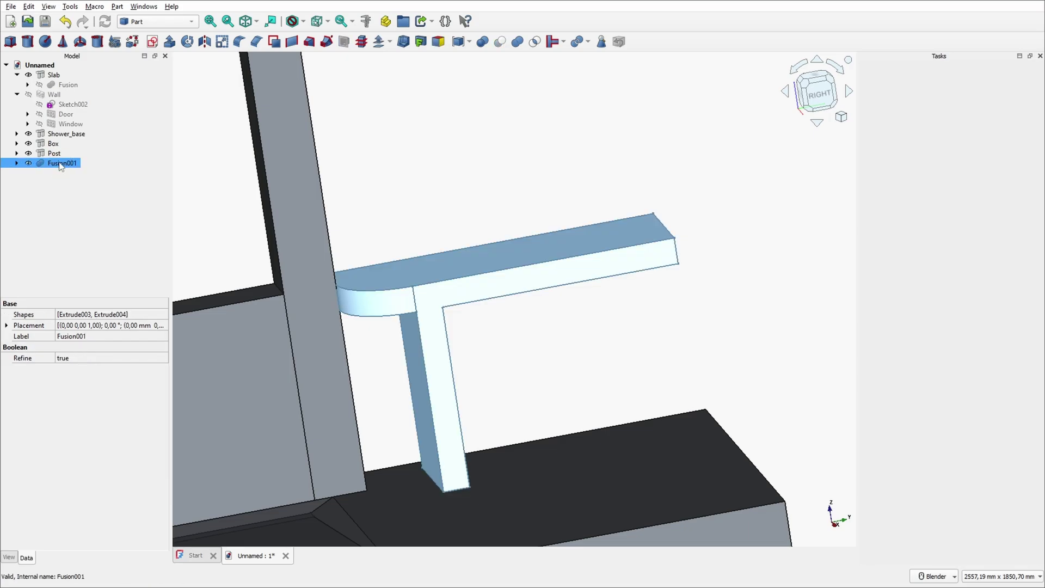
pyautogui.press('F2')
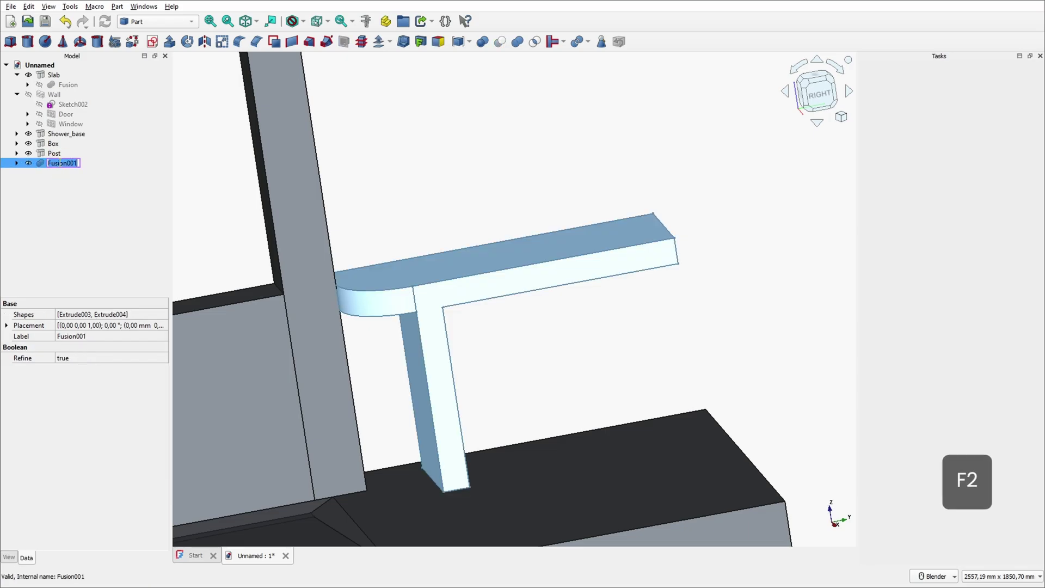
pyautogui.write('Table')
pyautogui.press('Return')
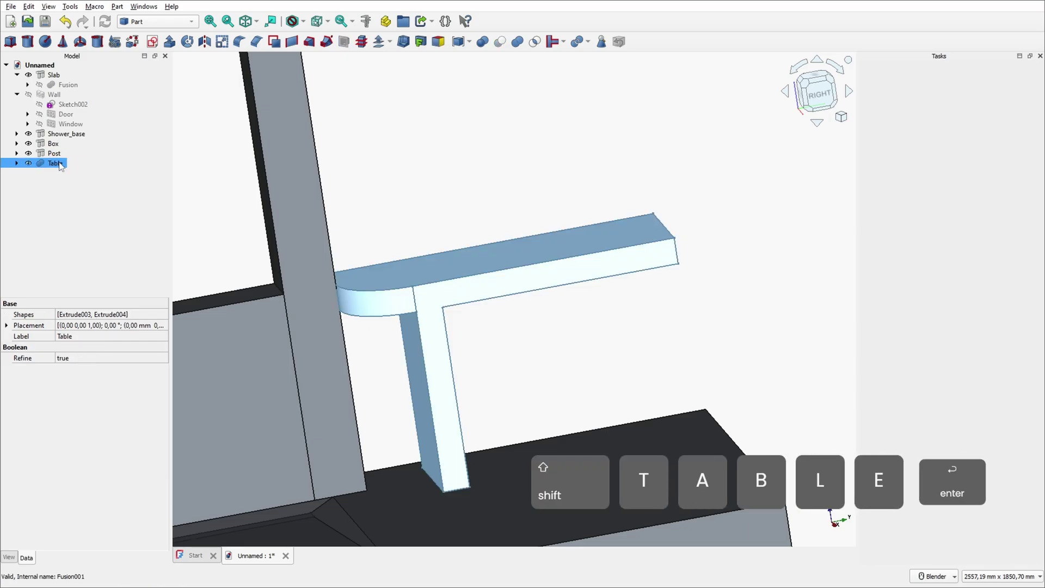
pyautogui.click(484, 173)
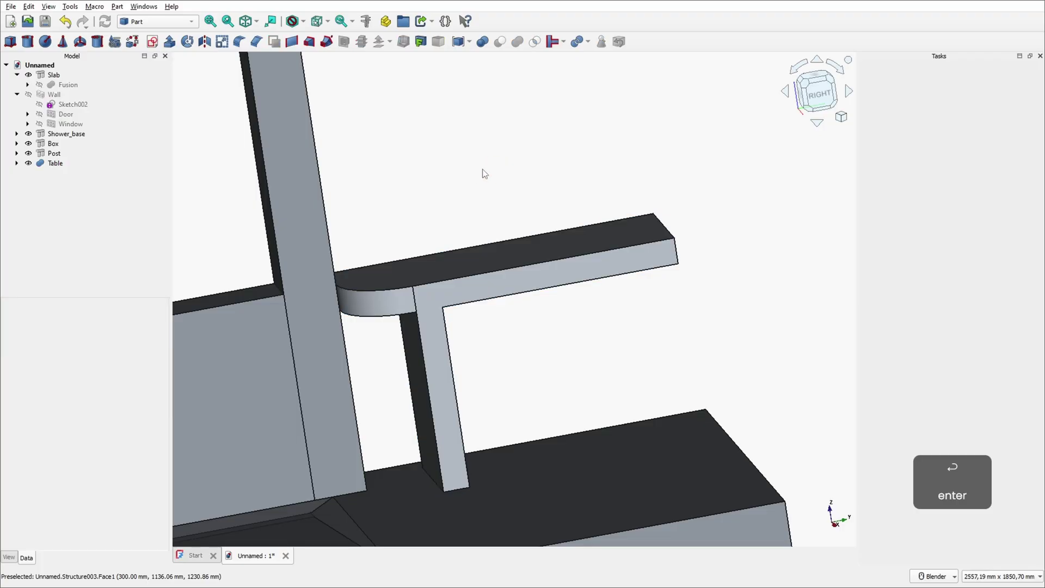
# - Convert the fused Table into an equipment object with the BIM workbench
pyautogui.click(157, 23)
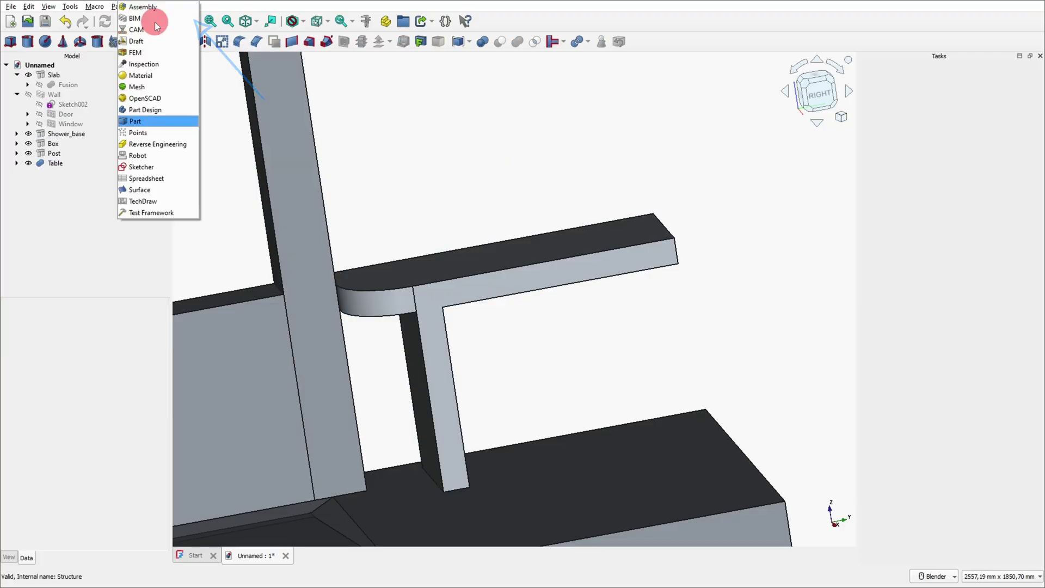
pyautogui.click(153, 18)
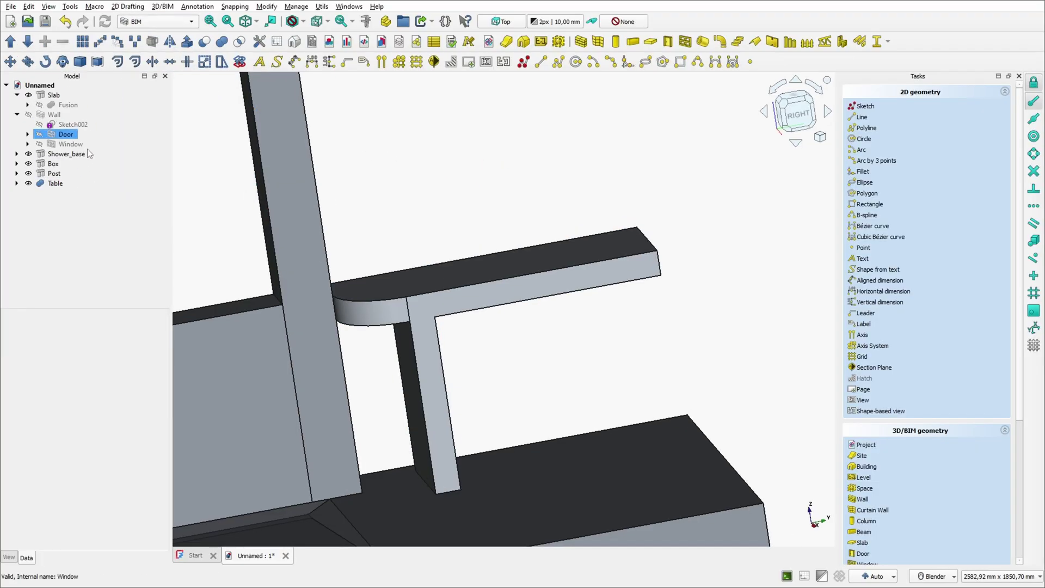
pyautogui.click(54, 184)
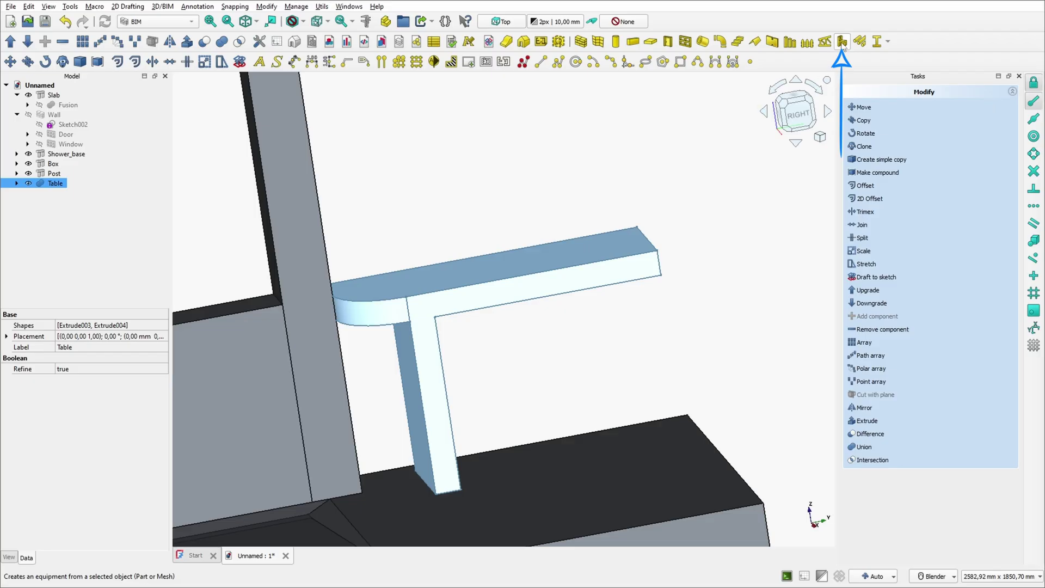
pyautogui.click(842, 42)
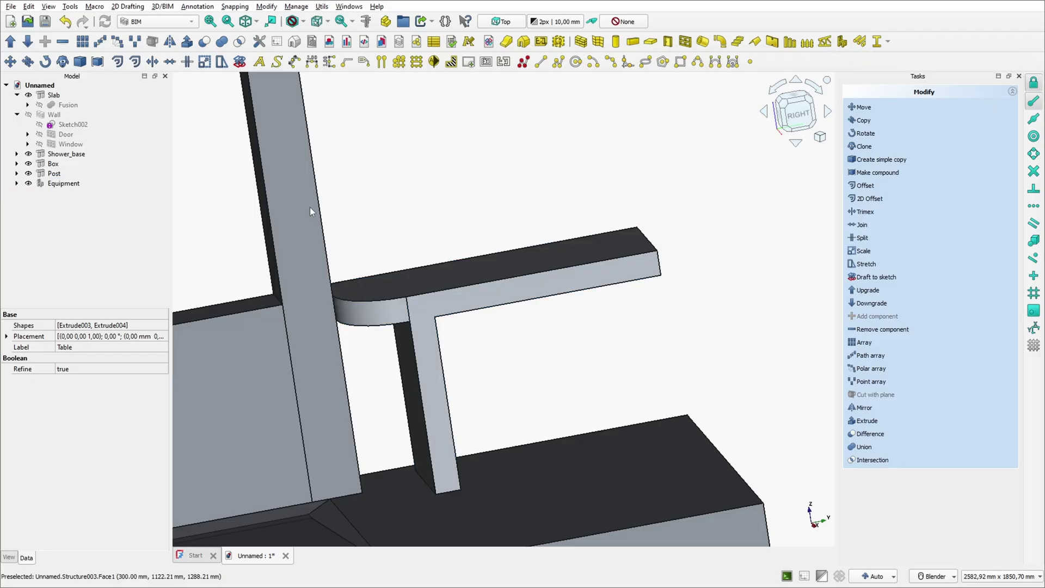
# - Rename the new table equipment object as Table_custom
pyautogui.click(64, 187)
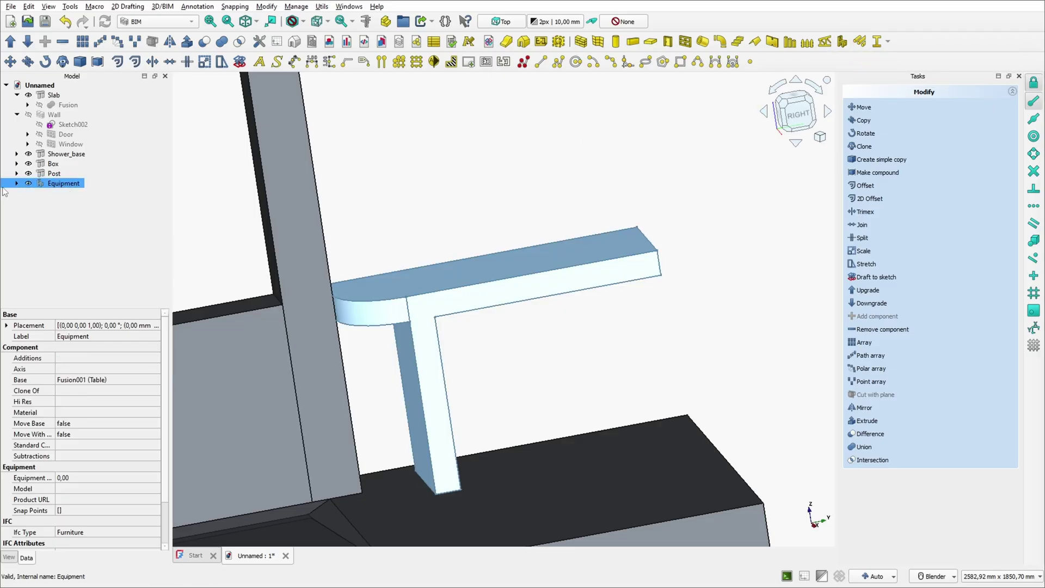
pyautogui.press('F2')
pyautogui.write('Table_custom')
pyautogui.press('Return')
# - Set the IFC predefined type of Table_custom to TABLE and deselect the object
pyautogui.scroll(-3, 87, 439)
pyautogui.click(90, 535)
pyautogui.click(91, 535)
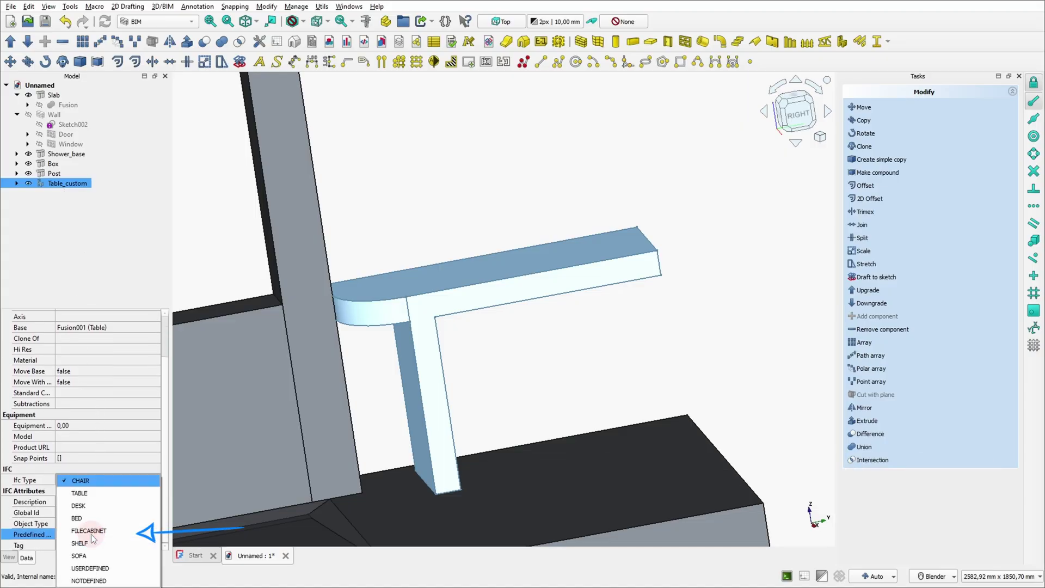
pyautogui.click(95, 501)
pyautogui.click(365, 185)
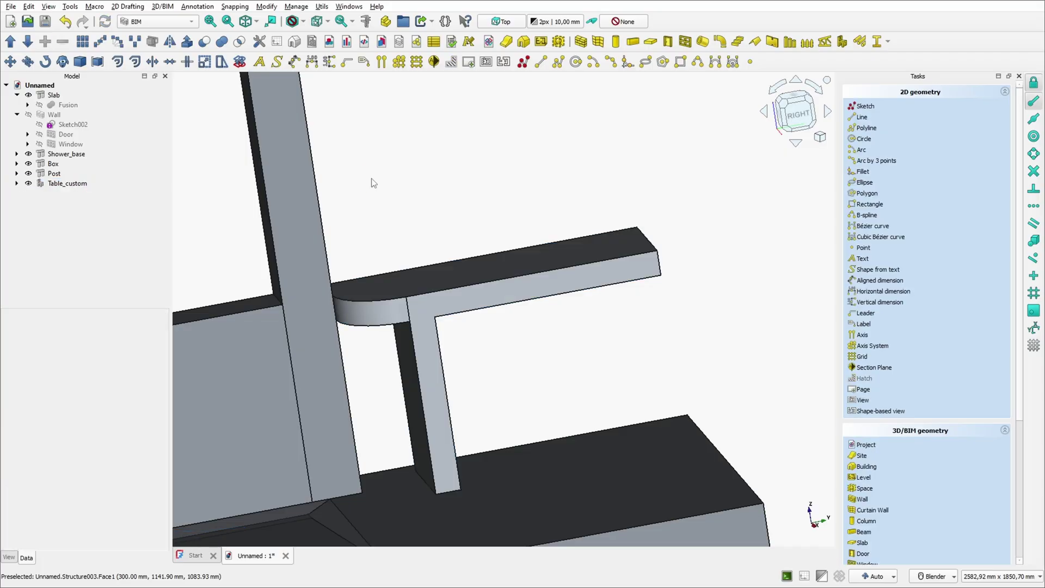
# - Show the hidden wall together with its door and window around the slab
pyautogui.scroll(-5, 479, 224)
pyautogui.press('0')
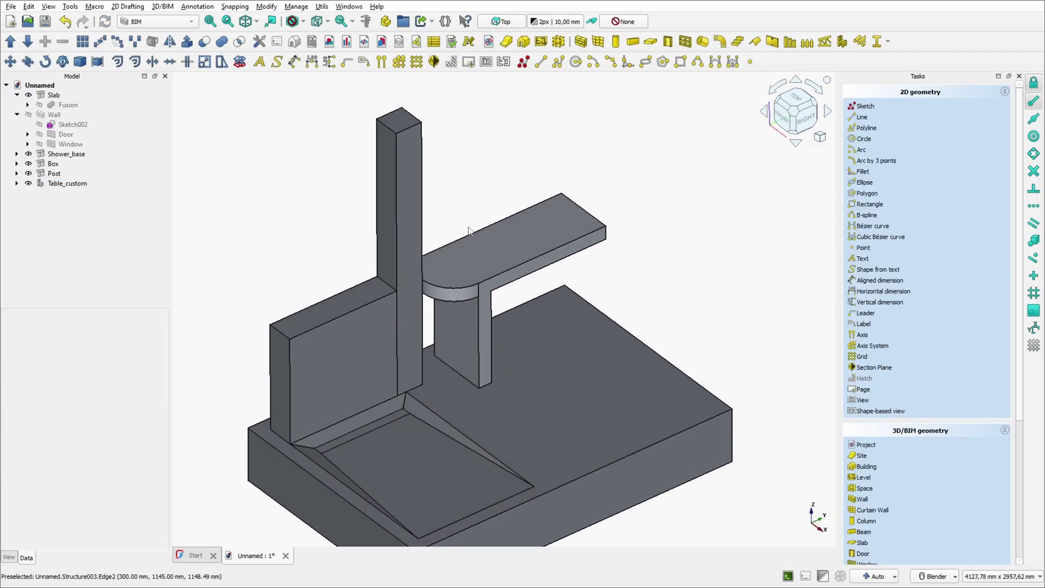
pyautogui.click(70, 144)
pyautogui.click(142, 152)
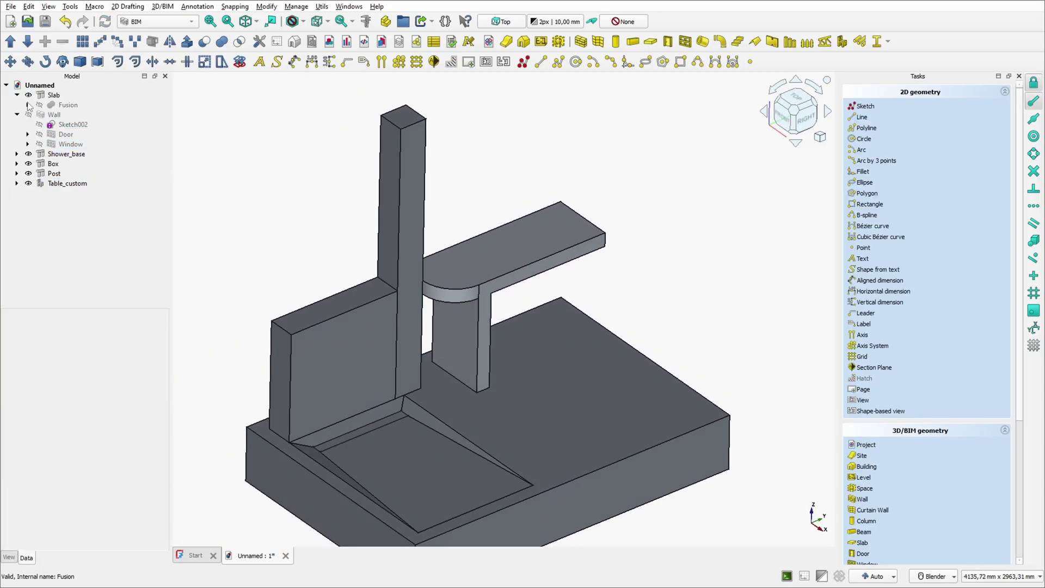
pyautogui.click(27, 115)
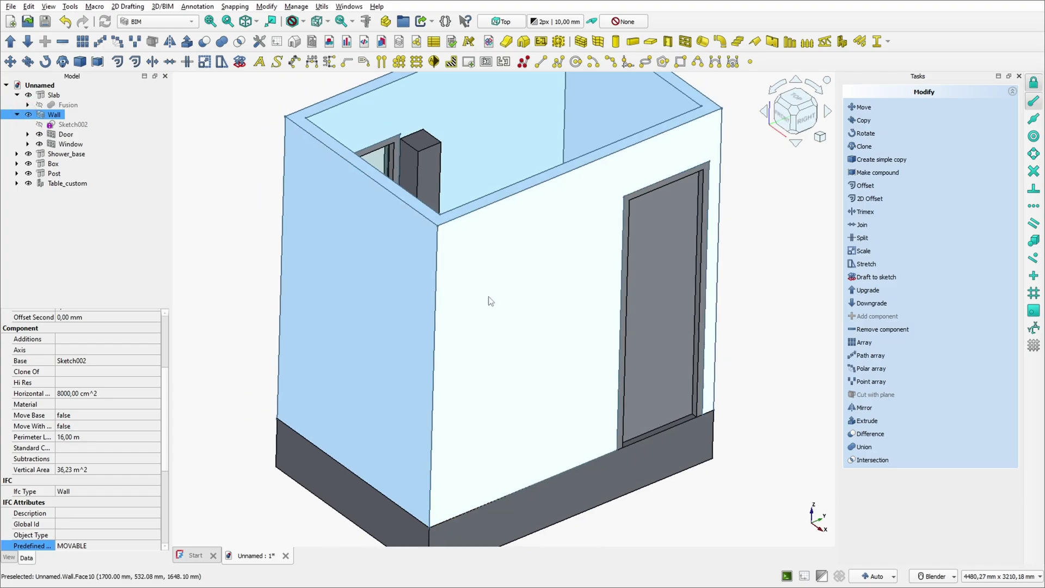
pyautogui.moveTo(510, 311); pyautogui.dragTo(696, 151, button='middle')
pyautogui.click(696, 150)
pyautogui.press('0')
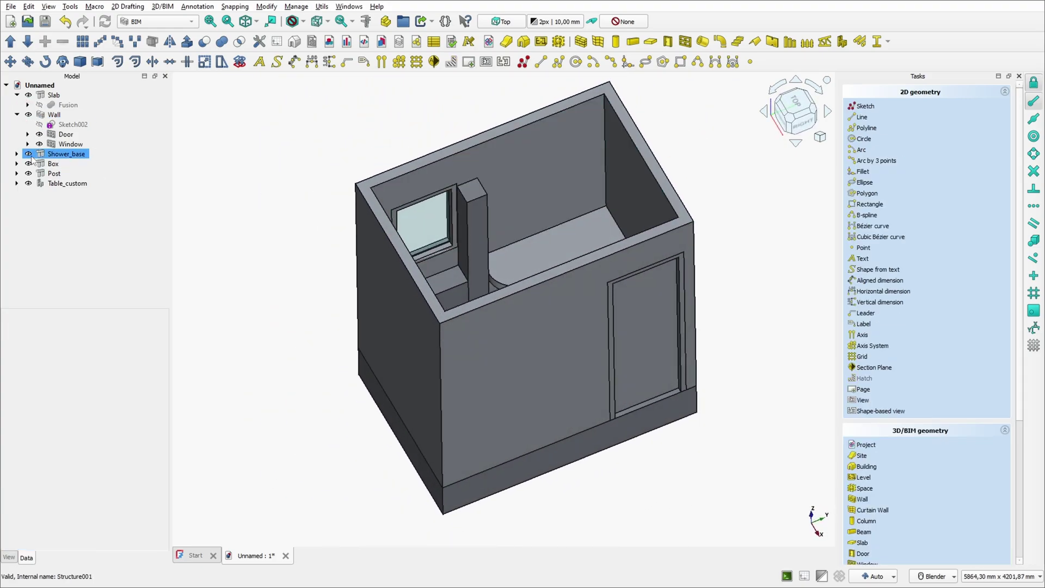
# - Hide the wall but show its door and window on their own to check the interior layout
pyautogui.click(28, 115)
pyautogui.click(39, 134)
pyautogui.click(39, 144)
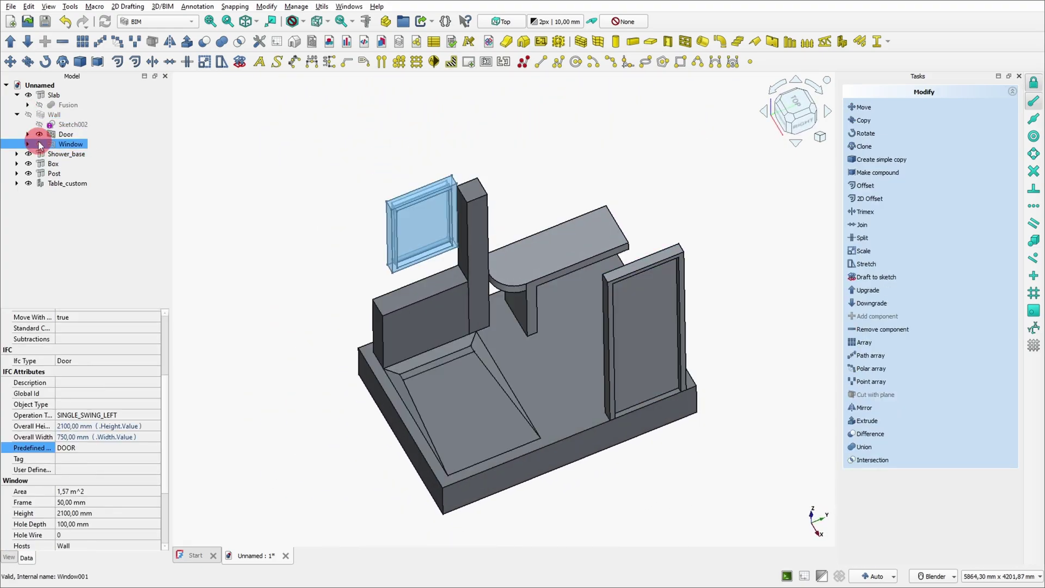
pyautogui.click(572, 166)
pyautogui.press('0')
pyautogui.moveTo(573, 170); pyautogui.dragTo(521, 232, button='middle')
pyautogui.press('0')
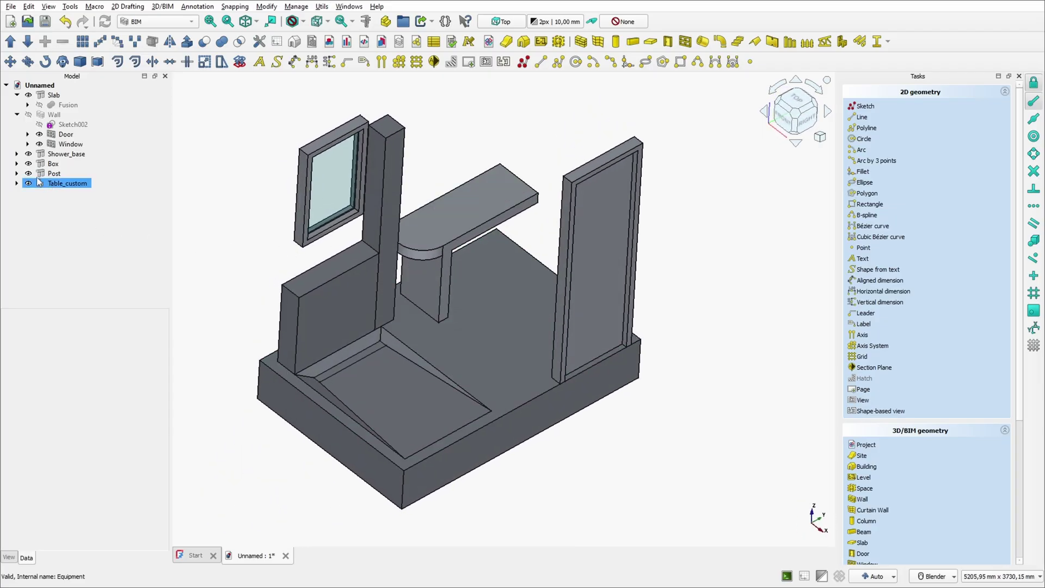
# - Make the wall visible again around the door, window and bathroom elements
pyautogui.click(30, 116)
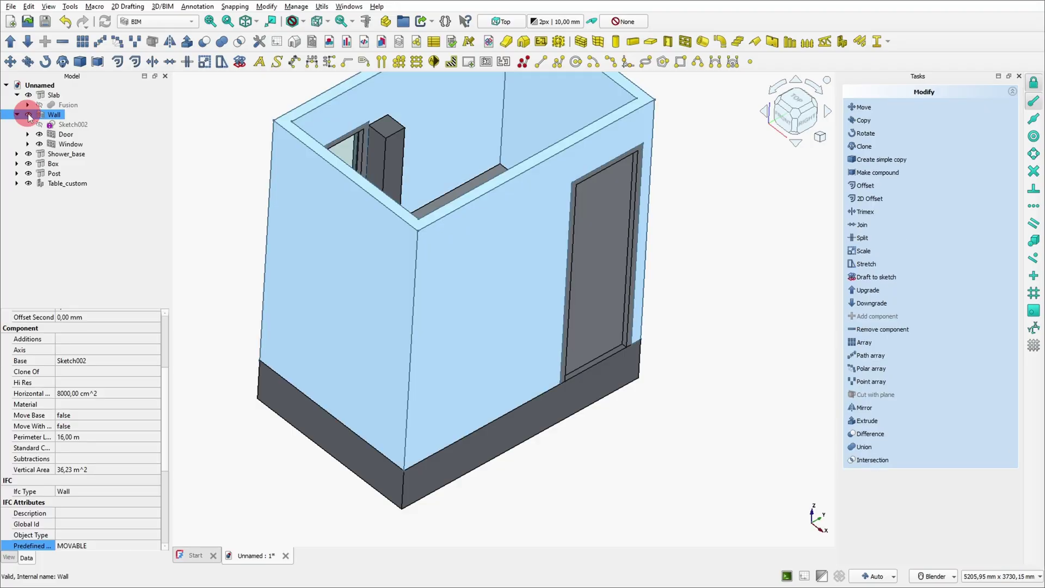
pyautogui.click(696, 428)
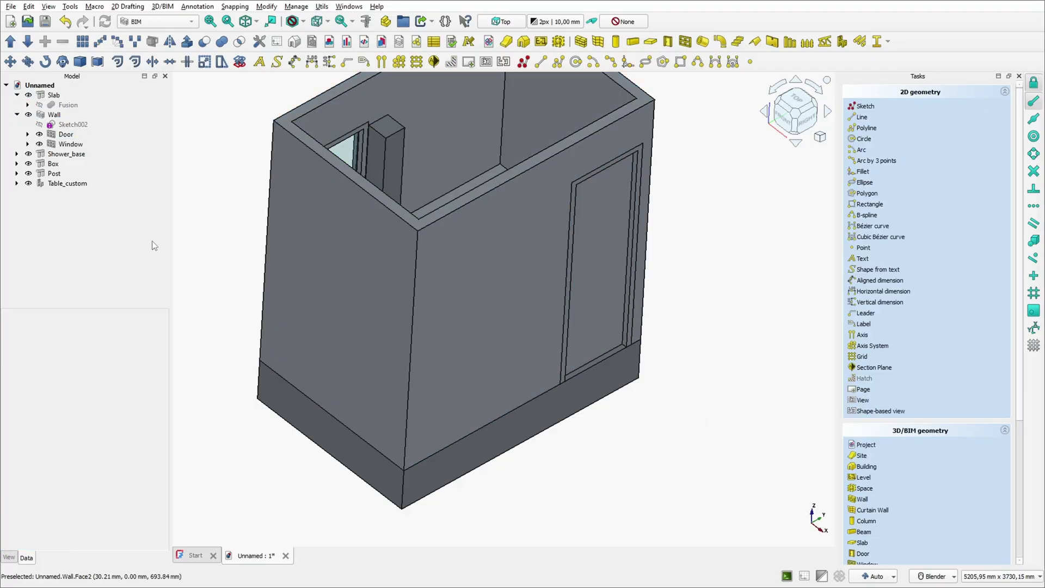
pyautogui.press('v')
pyautogui.press('f')
pyautogui.moveTo(360, 250)
pyautogui.mouseDown(button='middle')
pyautogui.moveTo(366, 297)
pyautogui.moveTo(366, 264)
pyautogui.mouseUp(button='middle')
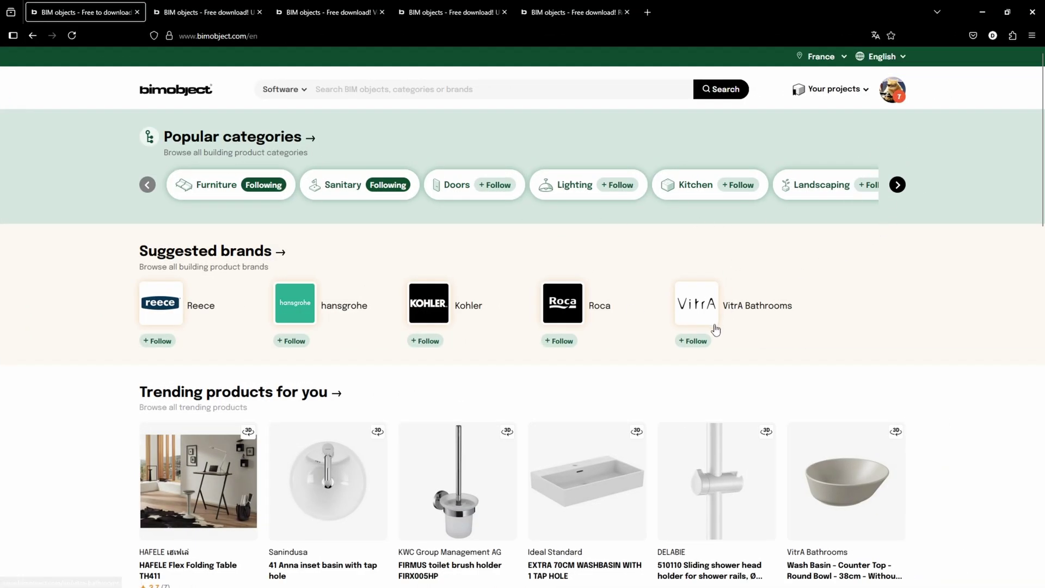
# - Switch to the browser and look through the suggested brands and products on the BIMobject home page
pyautogui.scroll(-4, 518, 305)
pyautogui.scroll(4, 519, 305)
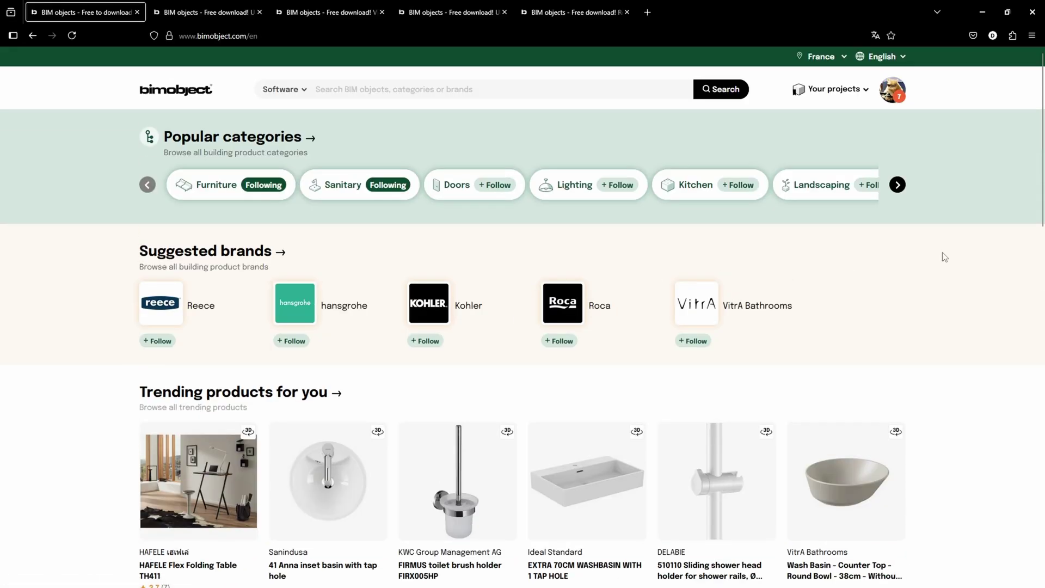
pyautogui.scroll(-6, 926, 207)
pyautogui.scroll(-9, 926, 207)
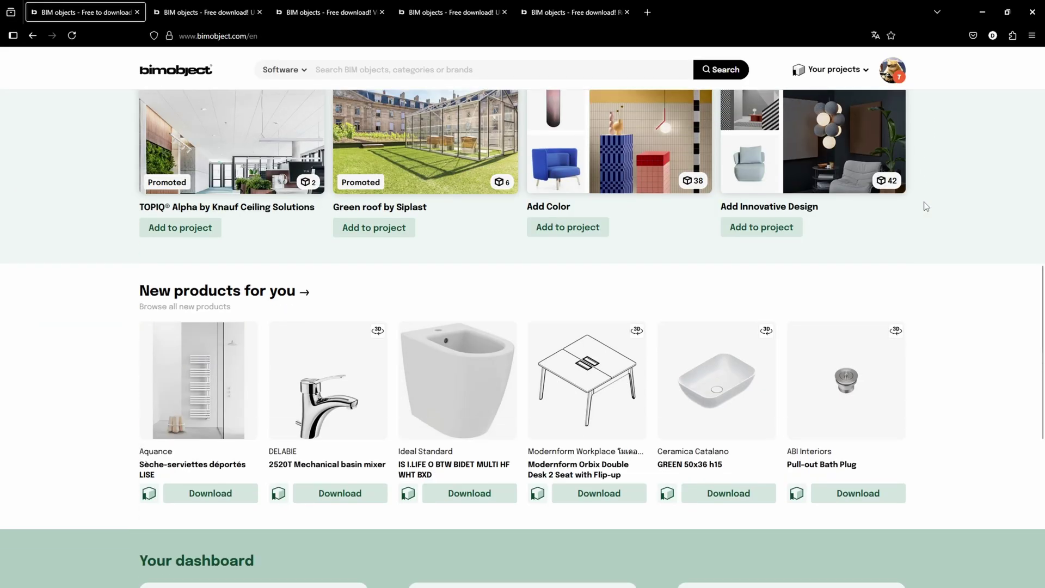
pyautogui.scroll(18, 925, 207)
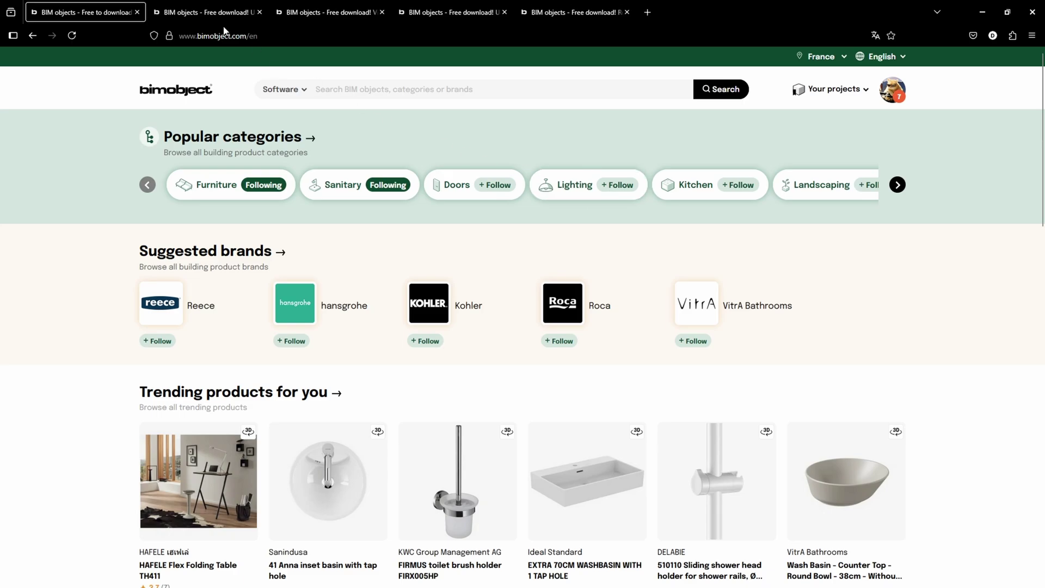
# - Examine the Roca Ura L2-E front shower enclosure page, including its specification and technical specification
pyautogui.click(232, 17)
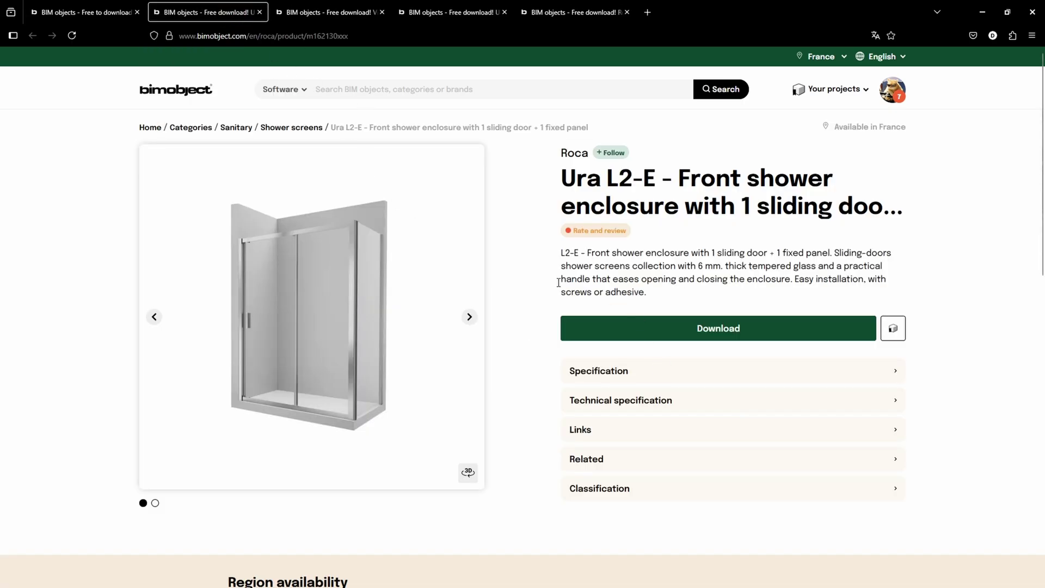
pyautogui.click(878, 372)
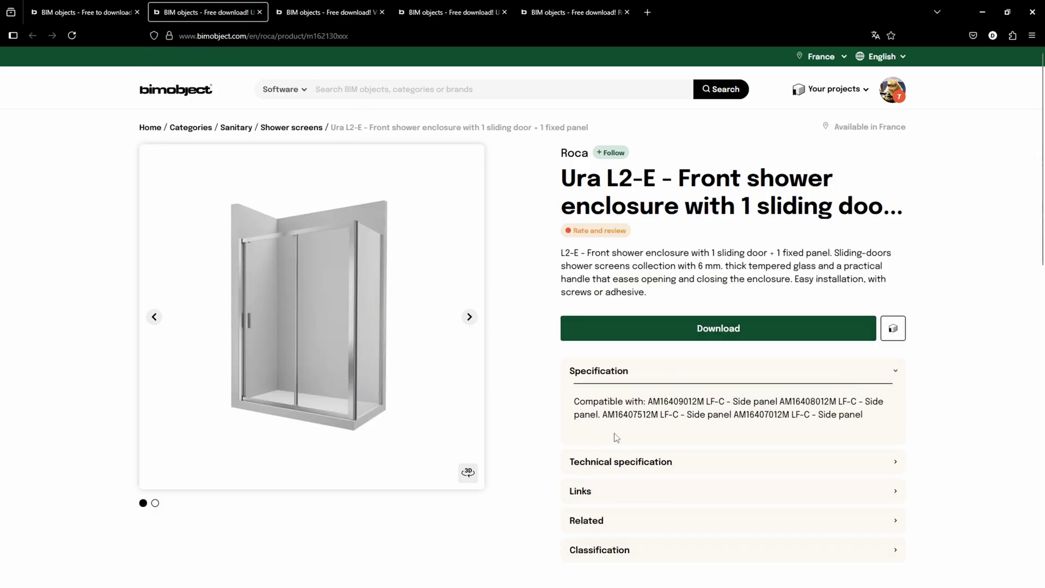
pyautogui.click(663, 462)
pyautogui.scroll(-1, 686, 381)
# - Download only the STL file of the Ura L2-E shower enclosure, leaving all other formats deselected
pyautogui.click(713, 254)
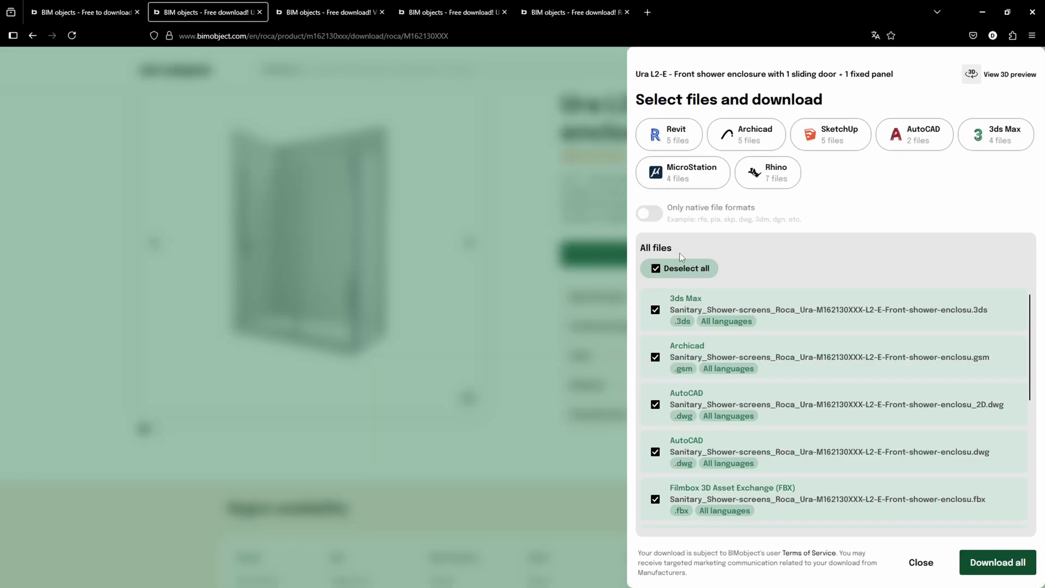
pyautogui.click(652, 275)
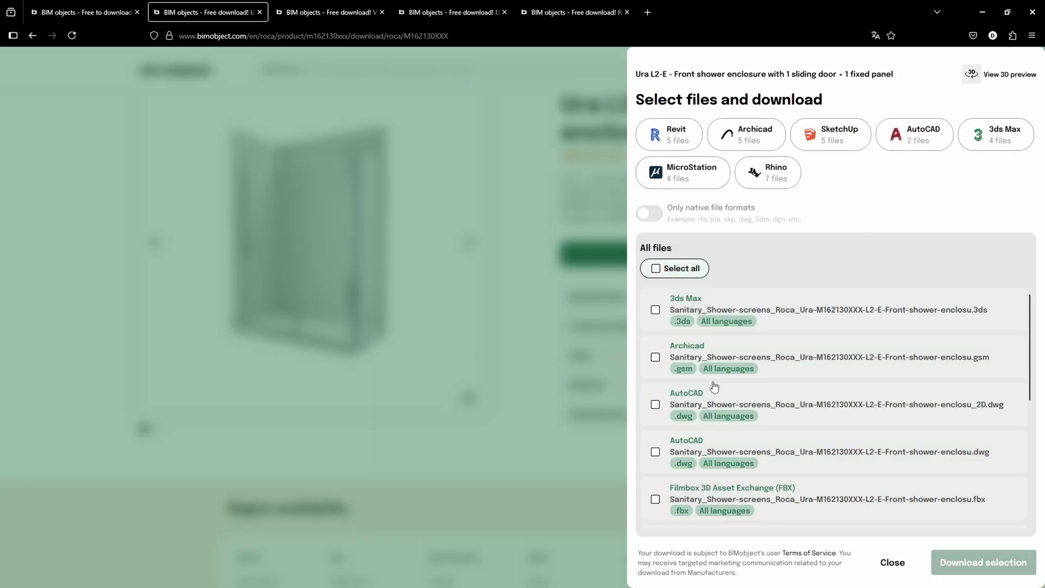
pyautogui.scroll(-3, 714, 385)
pyautogui.scroll(-2, 753, 427)
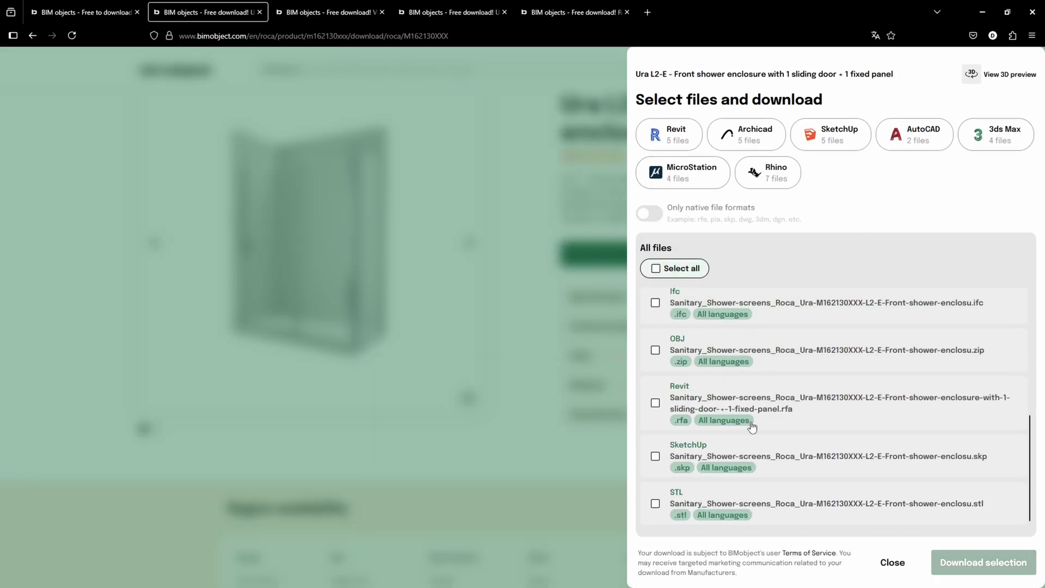
pyautogui.scroll(1, 728, 452)
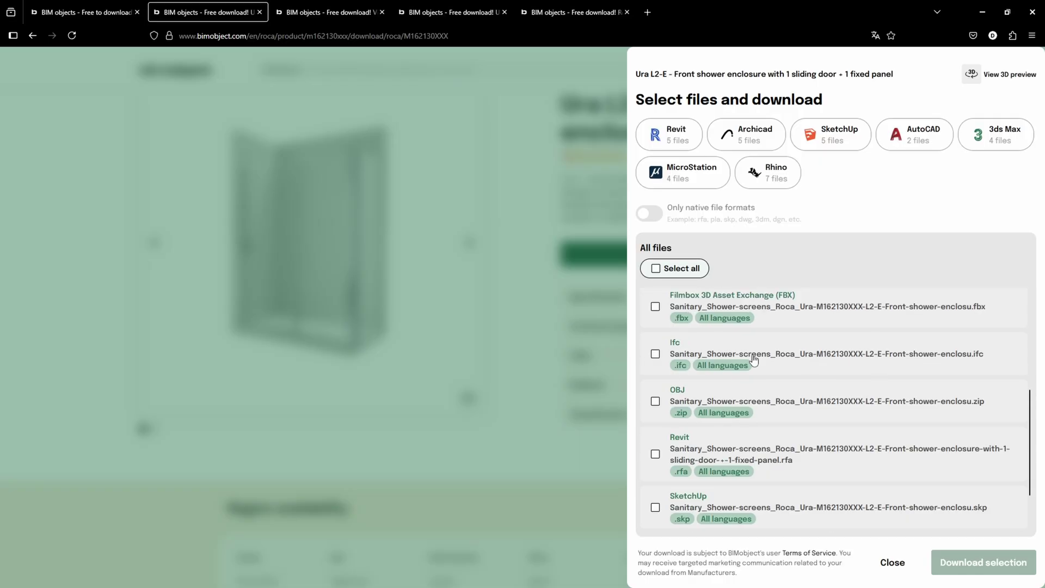
pyautogui.scroll(-1, 799, 371)
pyautogui.click(655, 503)
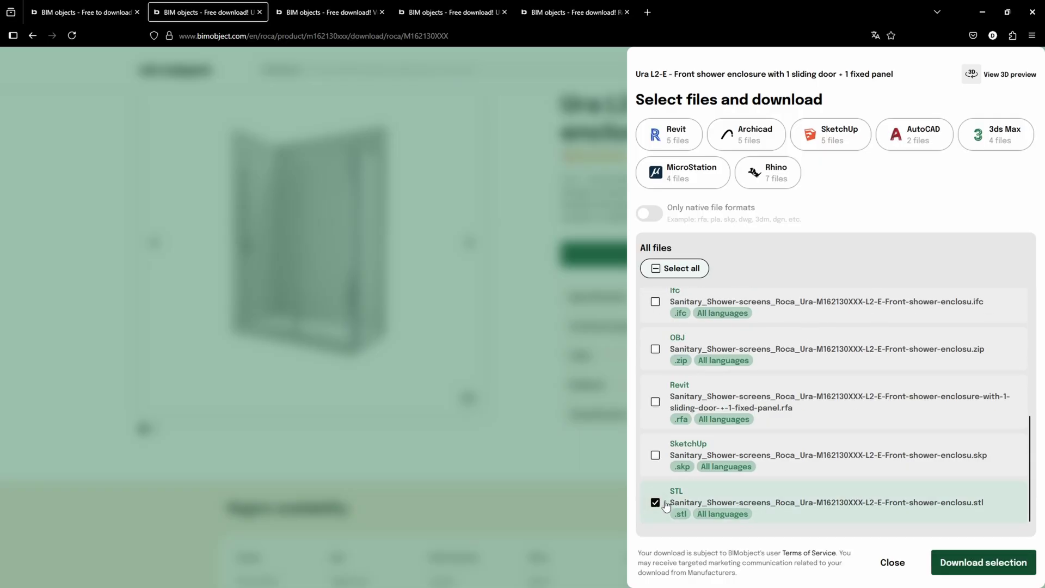
pyautogui.click(986, 563)
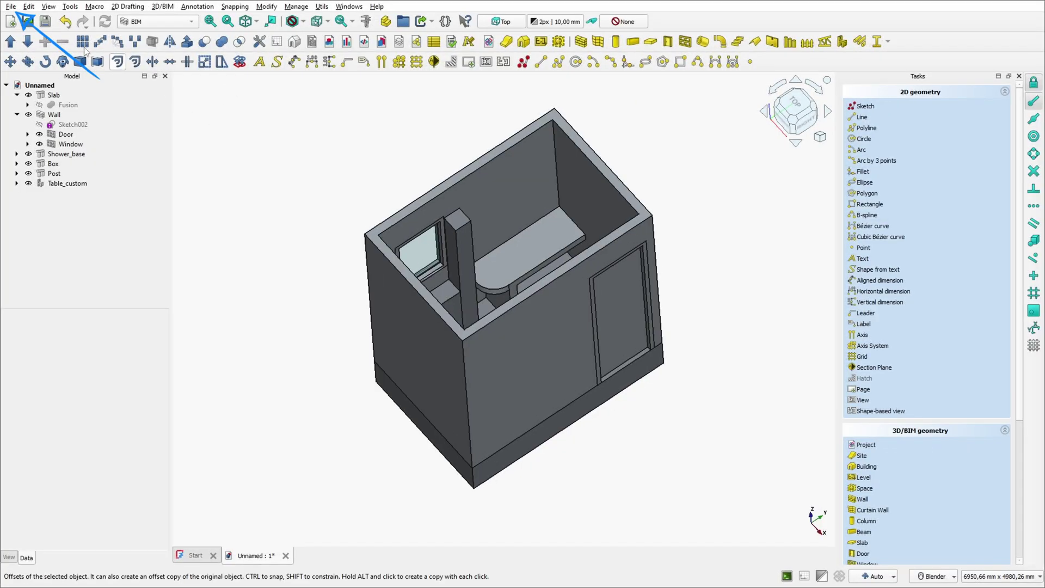
# - Return to FreeCAD and import the Roca Ura shower-screen STL from the STL IMPORT folder into the bathroom document
pyautogui.click(10, 7)
pyautogui.click(41, 156)
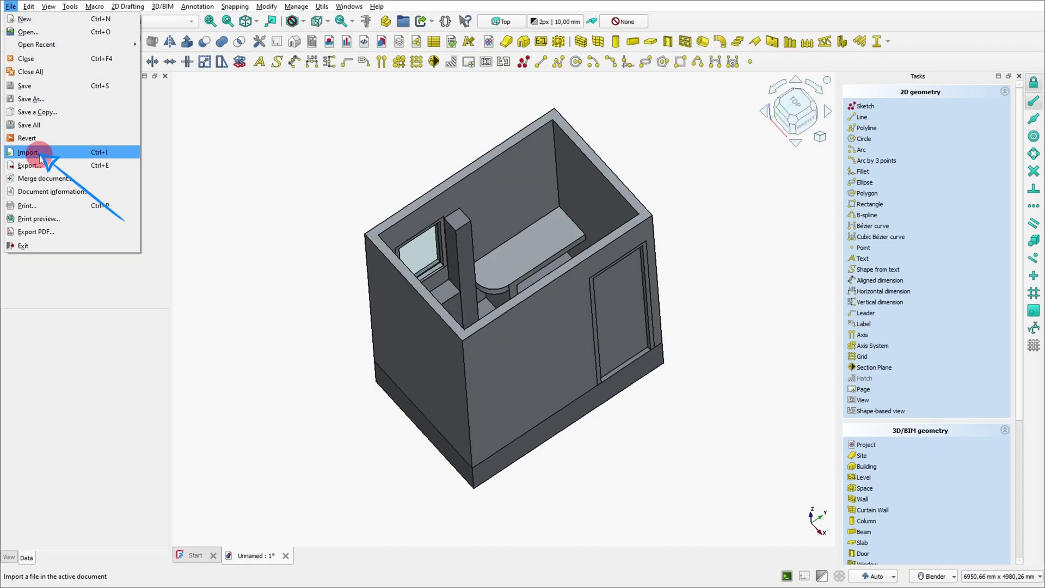
pyautogui.click(279, 99)
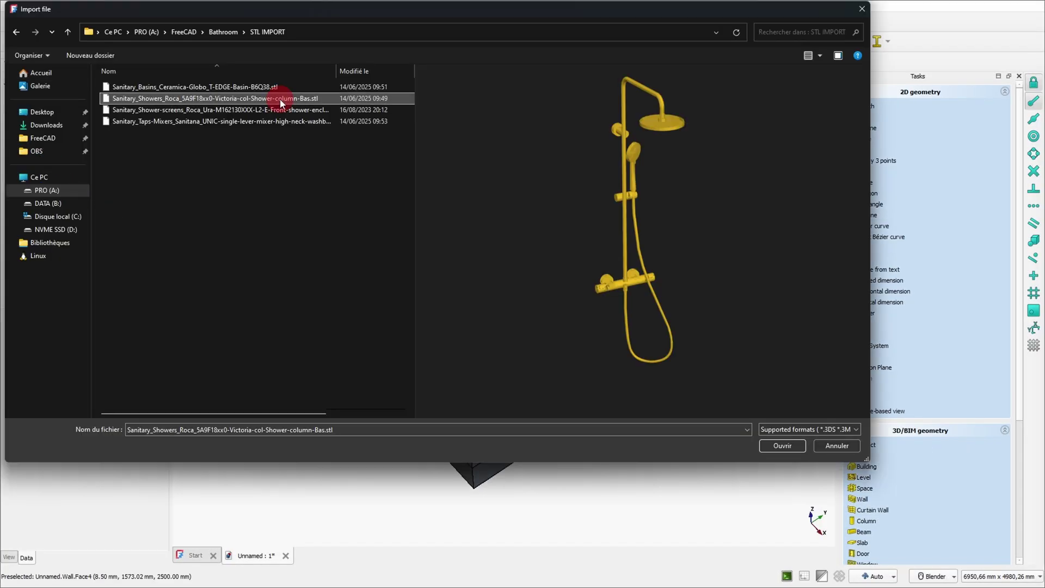
pyautogui.click(201, 110)
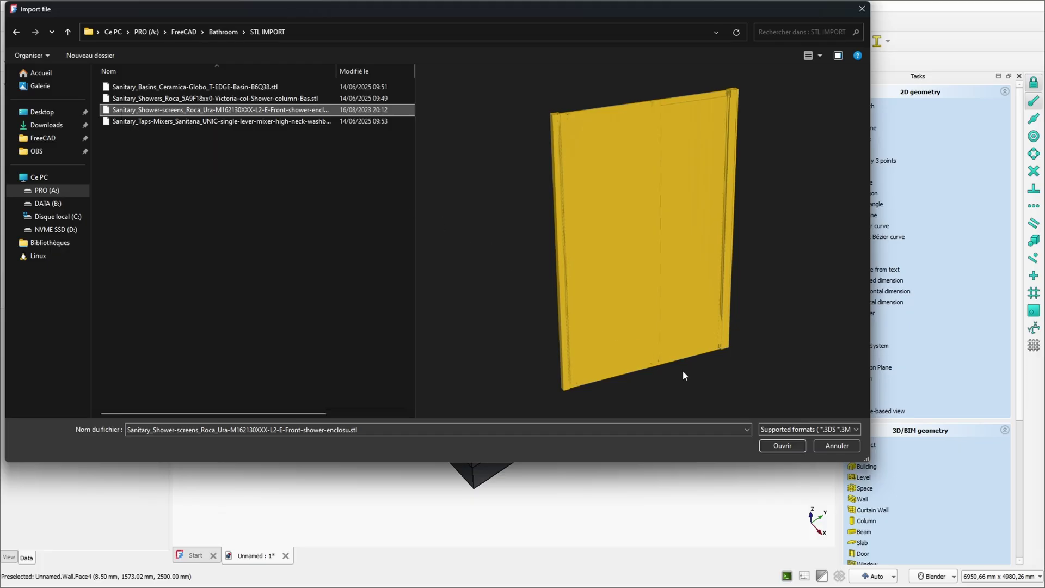
pyautogui.click(785, 447)
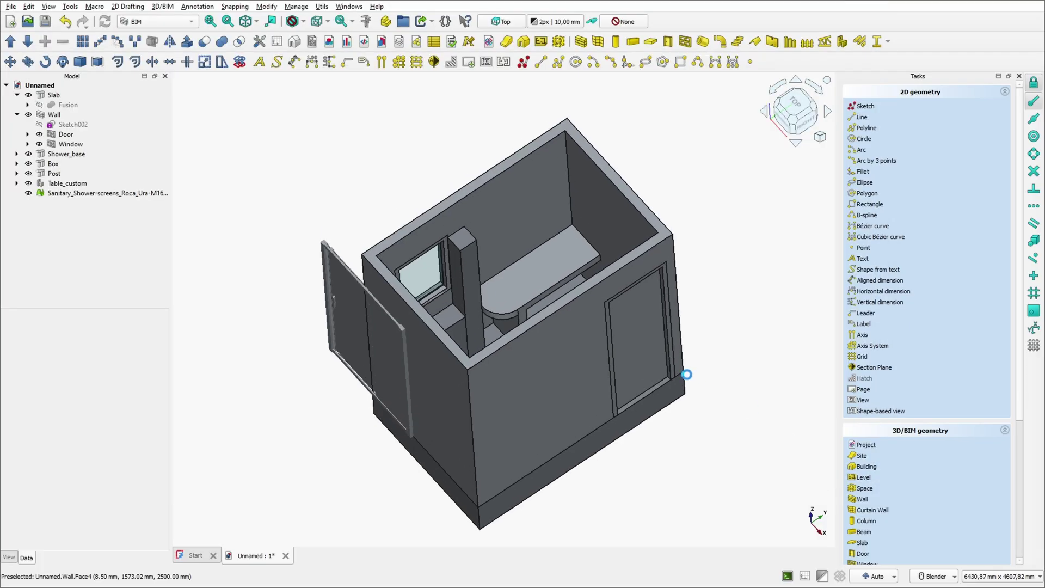
# - Switch to the Part workbench and create a shape from the imported Roca Ura shower-screen mesh
pyautogui.click(65, 195)
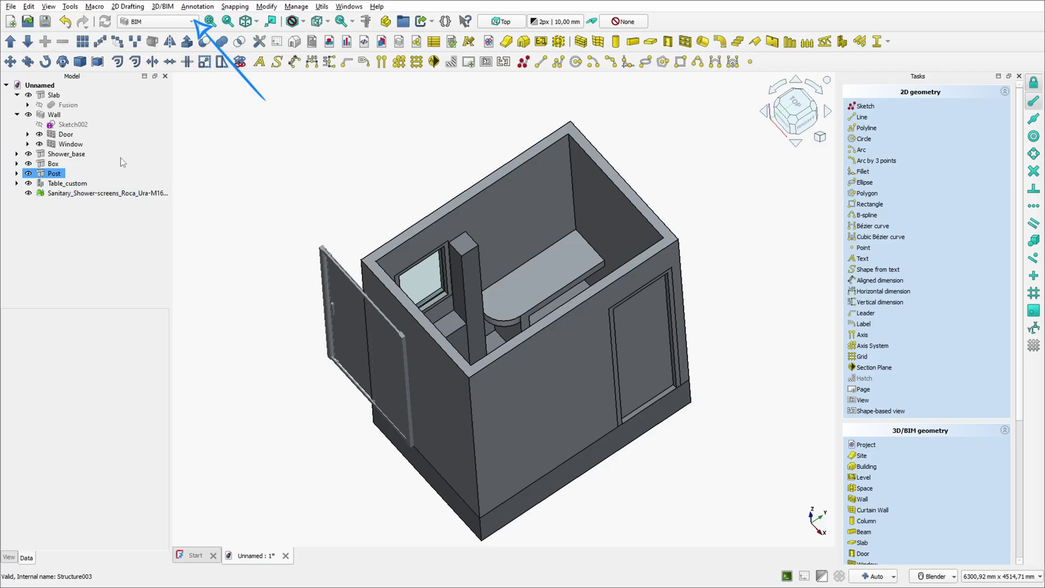
pyautogui.click(167, 24)
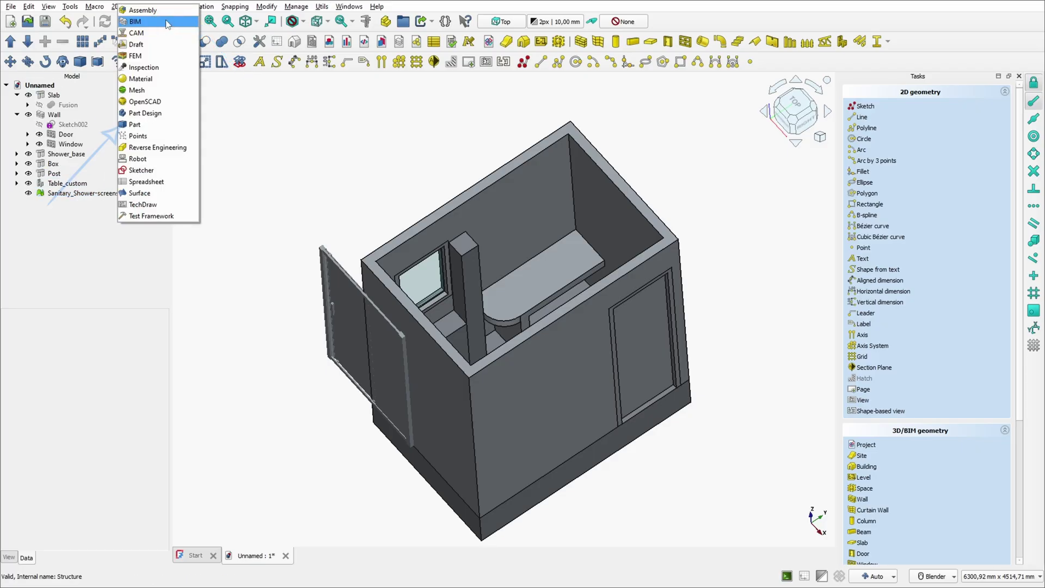
pyautogui.click(137, 124)
pyautogui.click(85, 172)
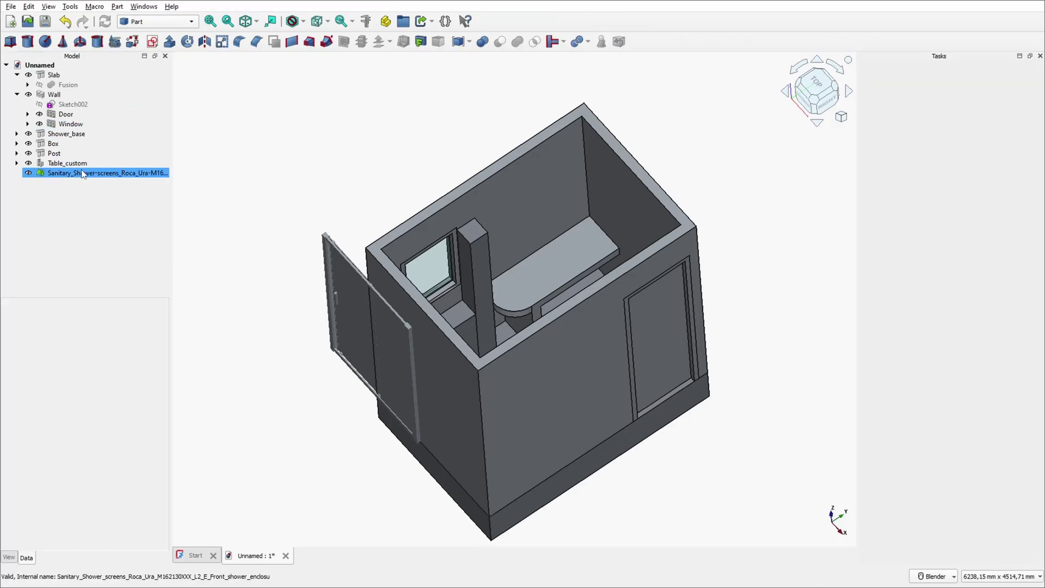
pyautogui.click(117, 7)
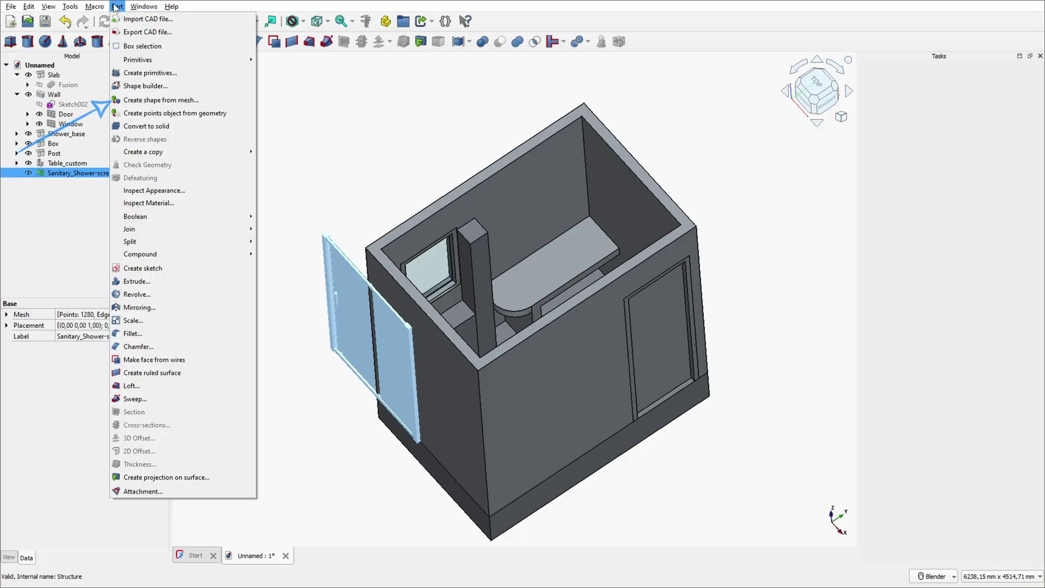
pyautogui.click(138, 100)
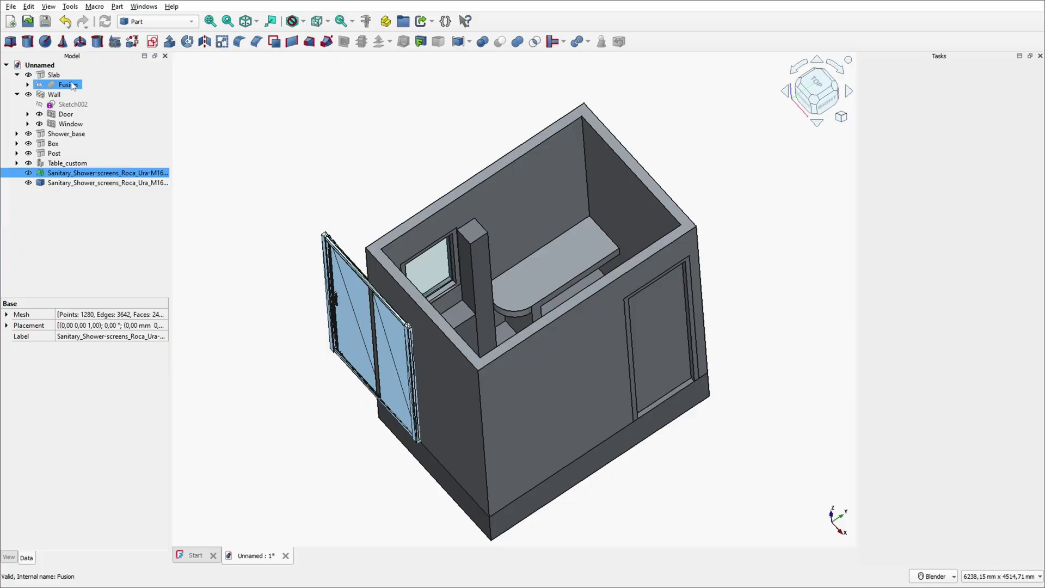
# - Create a group named STL Import, move the original shower-screen mesh into it and hide the group
pyautogui.click(405, 24)
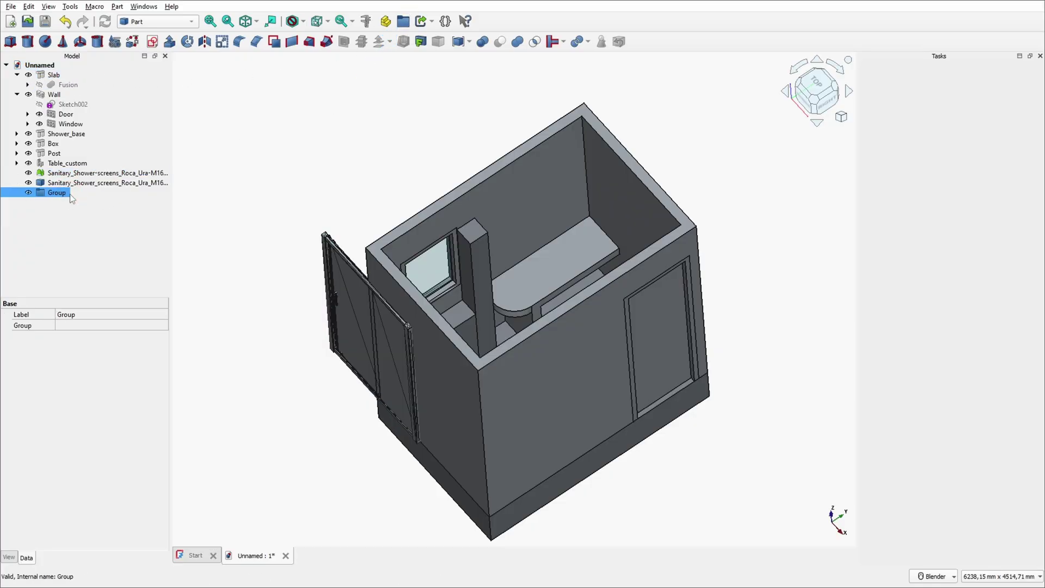
pyautogui.press('F2')
pyautogui.write('ST')
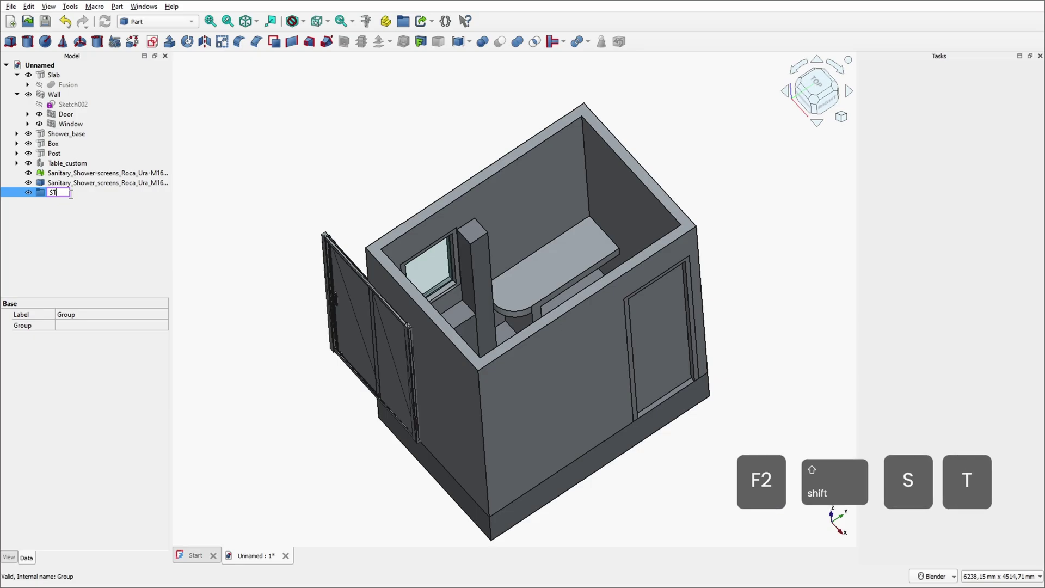
pyautogui.write('L Import')
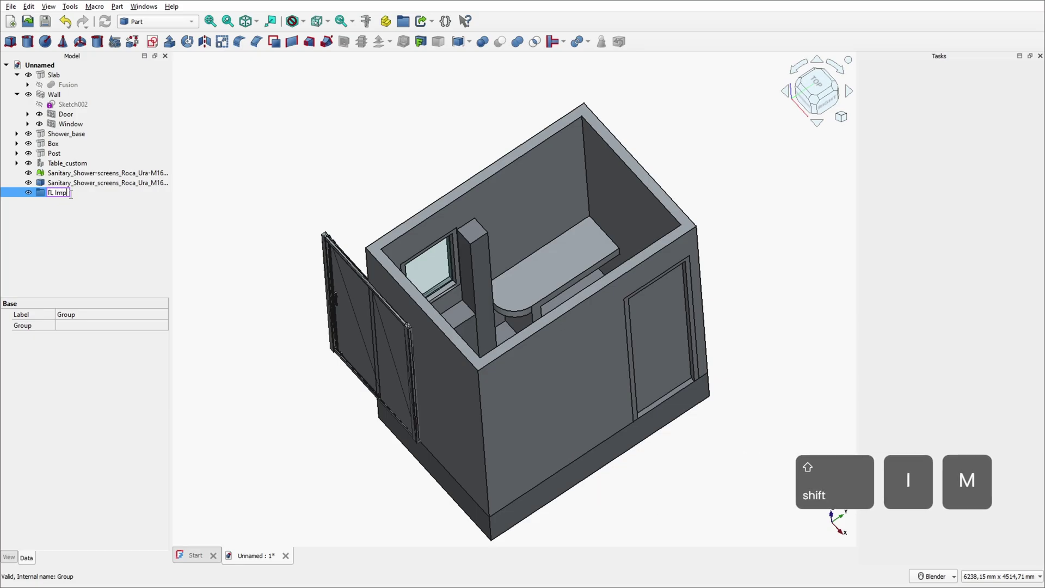
pyautogui.press('Return')
pyautogui.moveTo(103, 173); pyautogui.dragTo(104, 192)
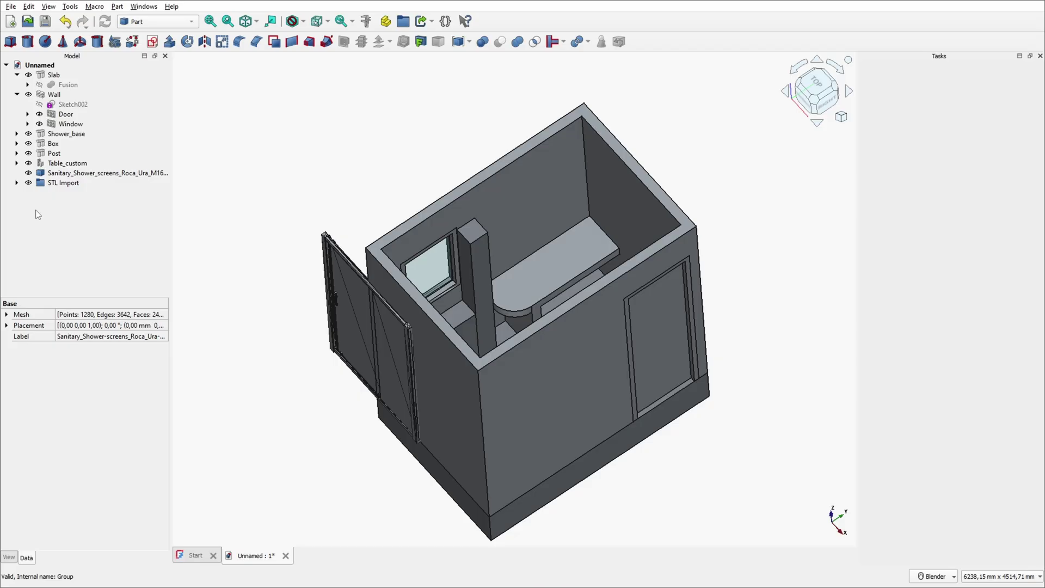
pyautogui.click(28, 183)
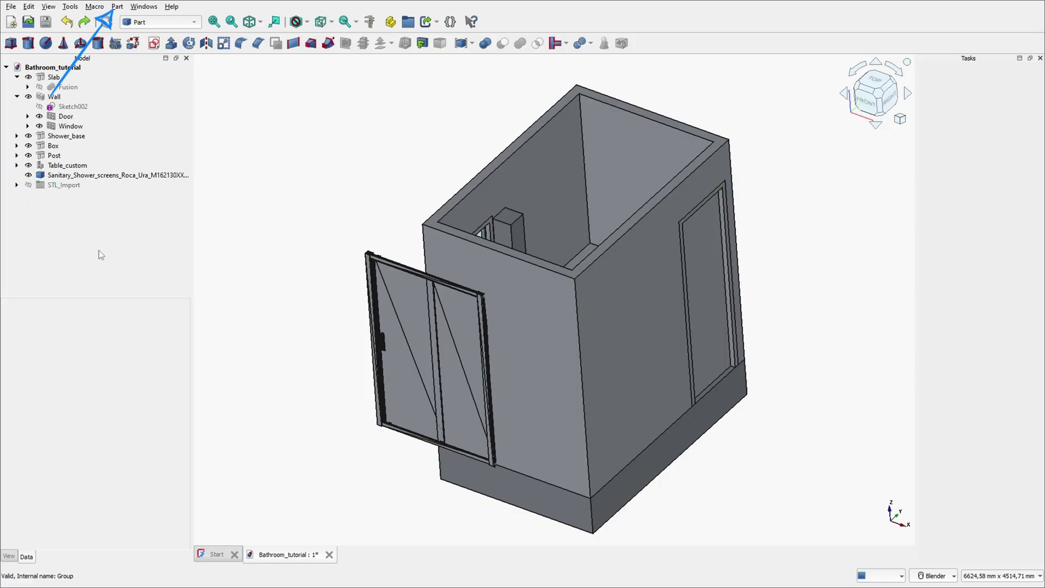
# - Convert the shower-screen shape to a solid and delete the source shape it was made from
pyautogui.click(113, 176)
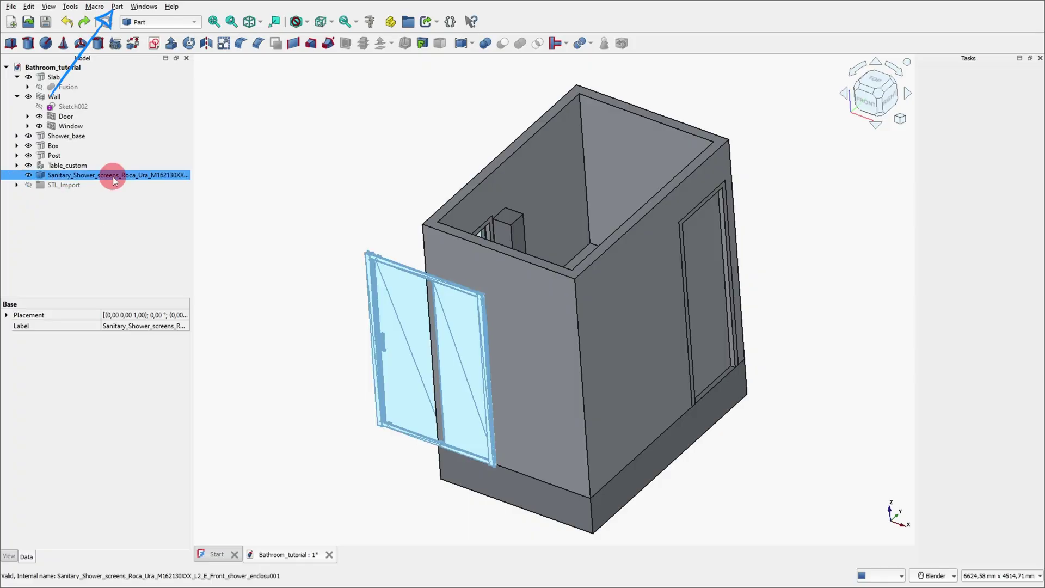
pyautogui.click(116, 7)
pyautogui.click(153, 129)
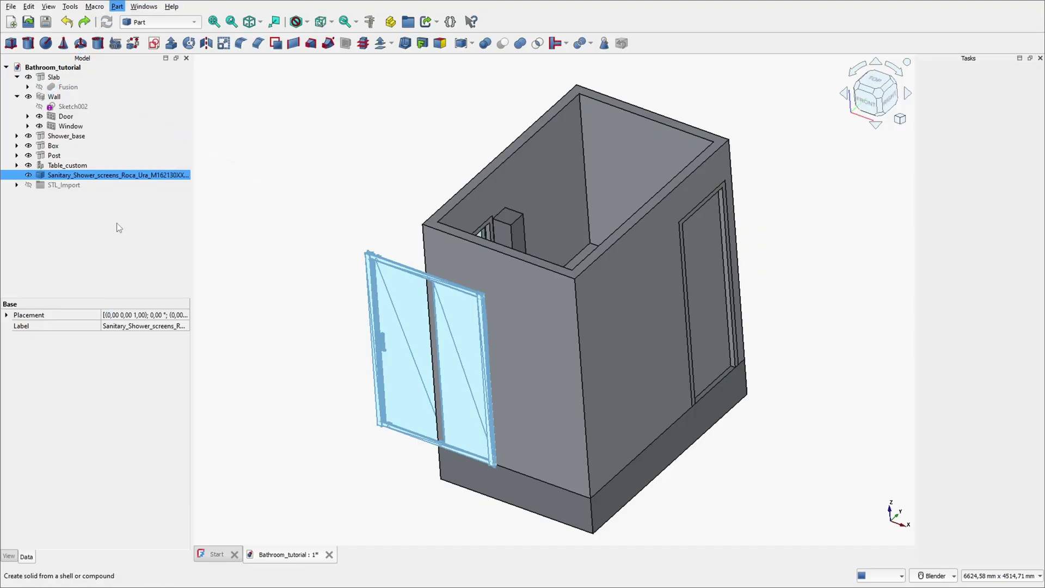
pyautogui.click(83, 232)
pyautogui.click(29, 174)
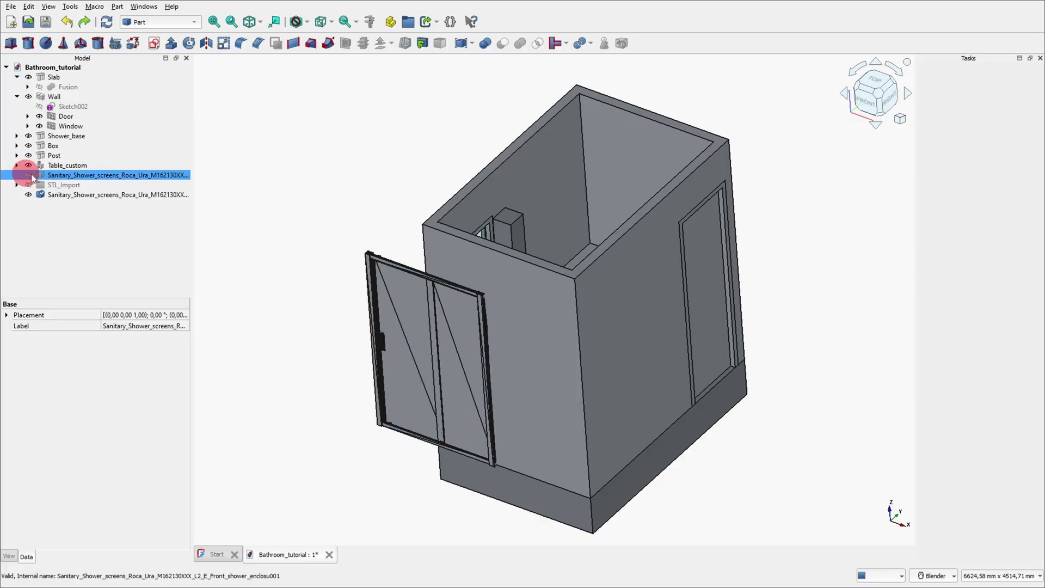
pyautogui.press('Delete')
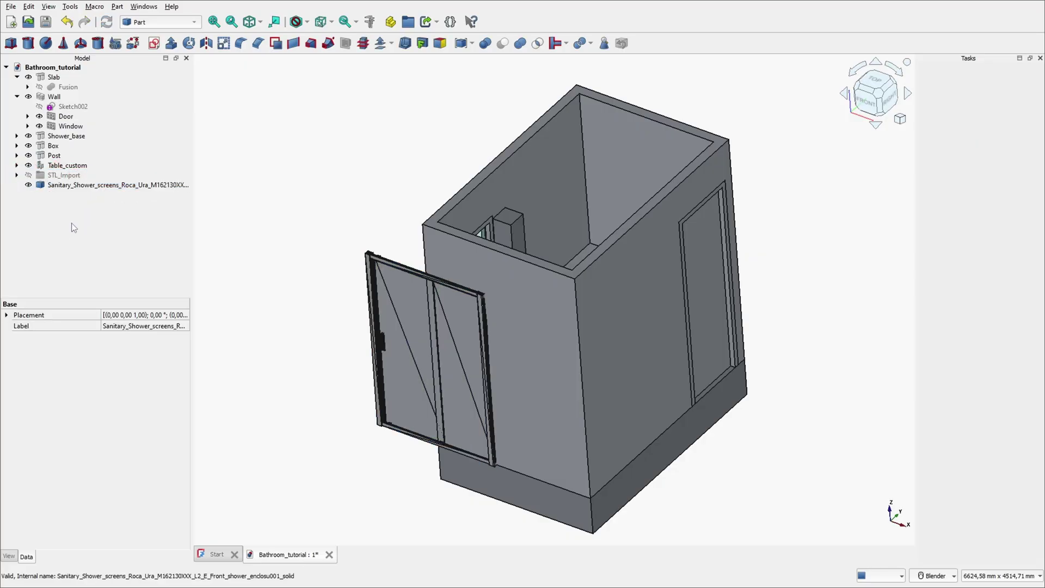
# - Switch to the BIM workbench and turn the shower-screen solid into a BIM object with the Door tool
pyautogui.click(147, 76)
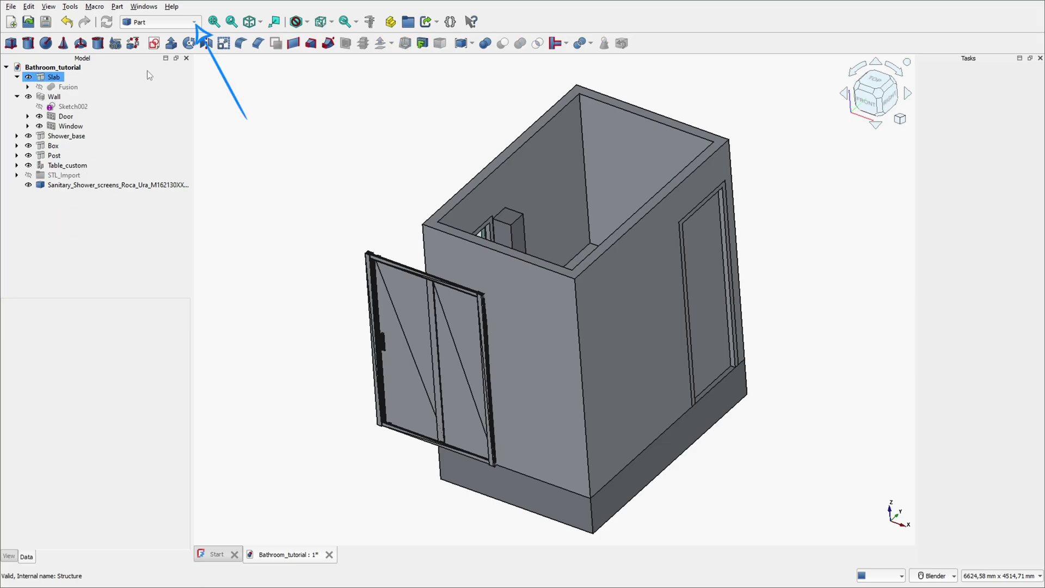
pyautogui.click(152, 23)
pyautogui.click(142, 19)
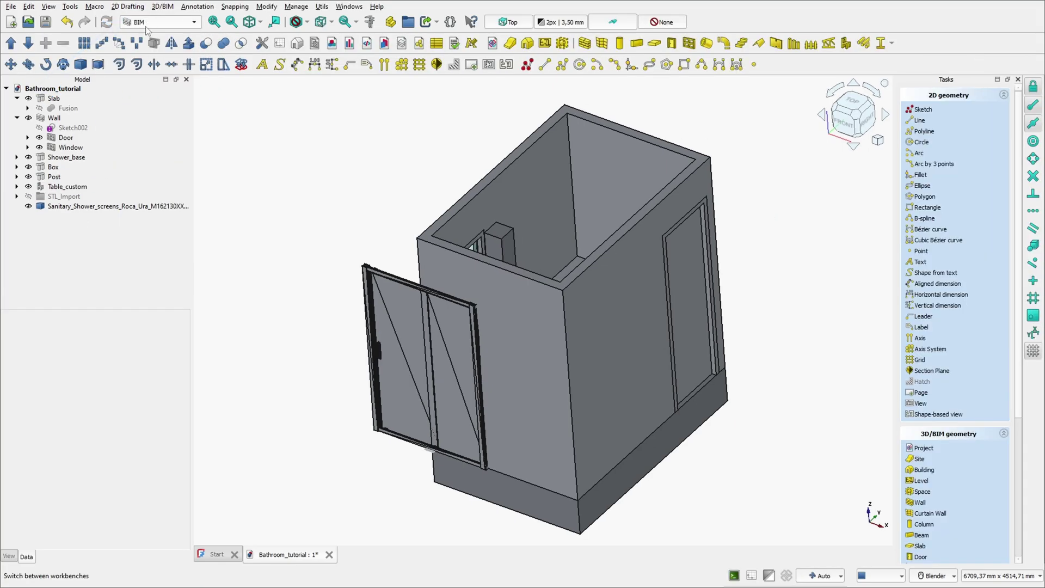
pyautogui.click(100, 210)
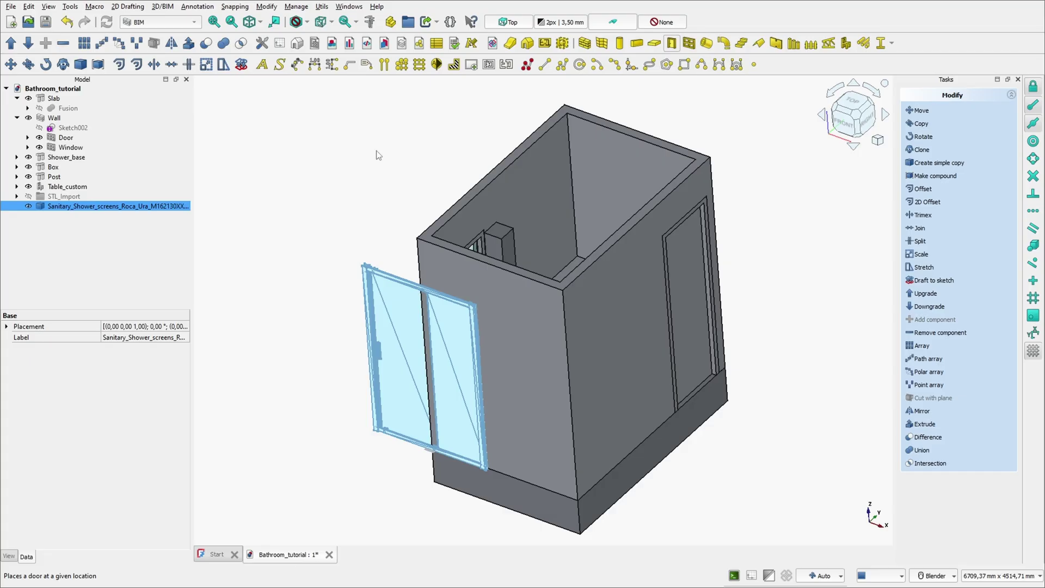
# - Set the IFC type of the object made from the shower-screen solid to Door
pyautogui.click(73, 207)
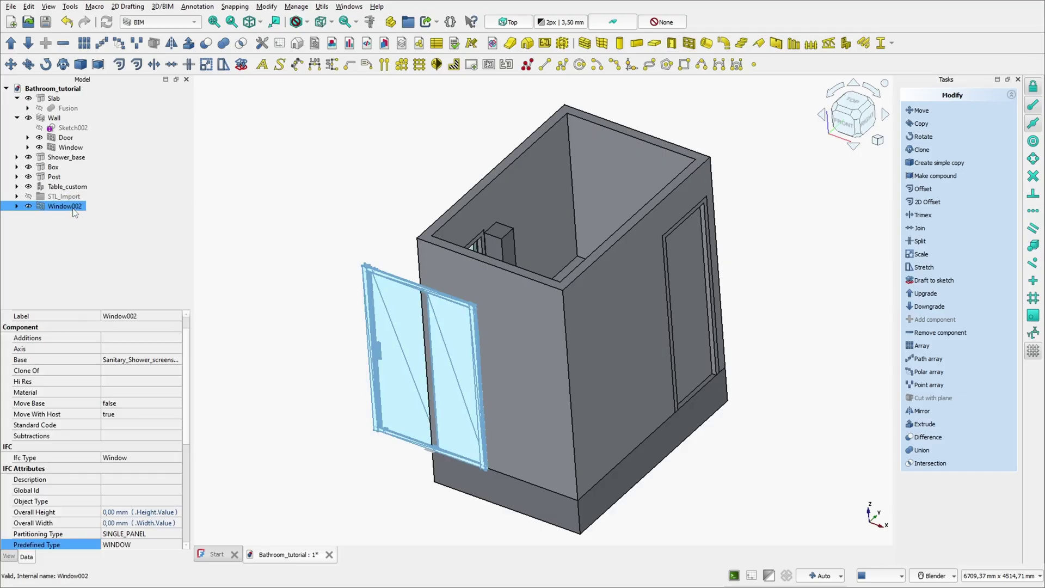
pyautogui.click(136, 456)
pyautogui.click(137, 456)
pyautogui.press('d')
pyautogui.click(137, 104)
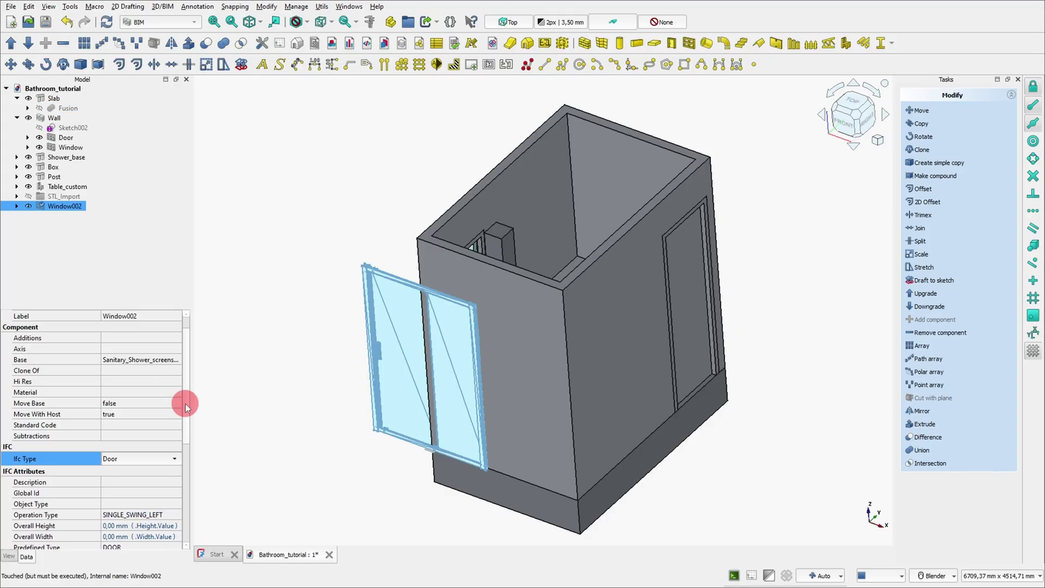
# - Set the shower-screen object's width to 1300 mm and its height to 2000 mm
pyautogui.moveTo(185, 403); pyautogui.dragTo(187, 499)
pyautogui.click(109, 543)
pyautogui.write('1300')
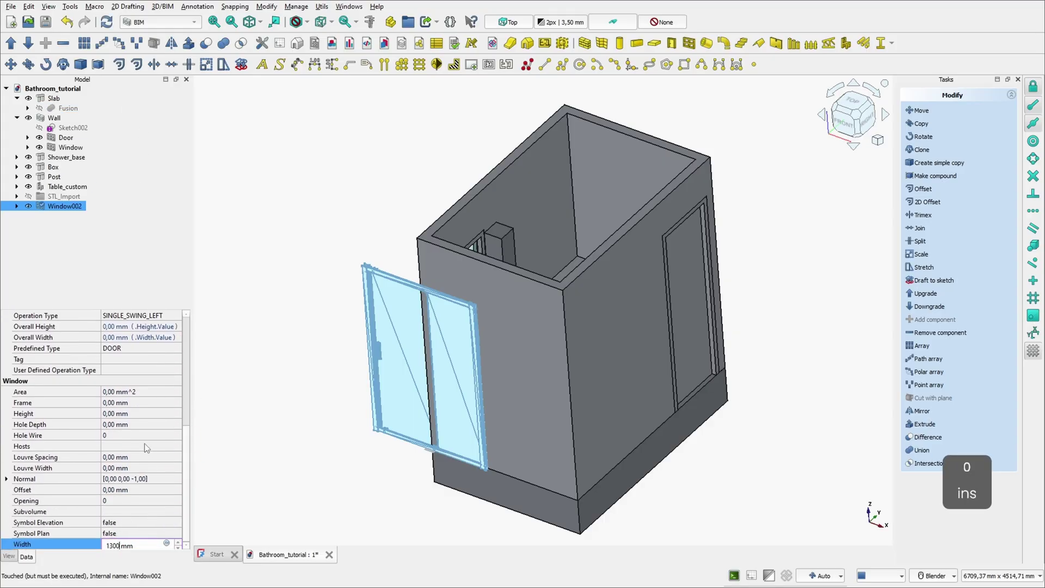
pyautogui.click(128, 414)
pyautogui.write('2000')
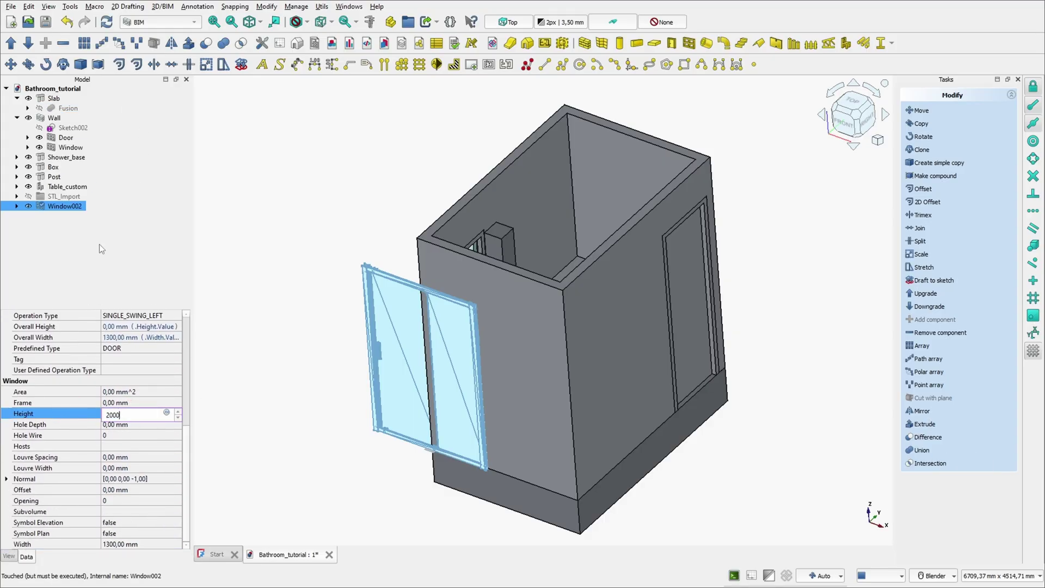
# - Rename the shower-screen object as Shower_door
pyautogui.click(64, 206)
pyautogui.press('F2')
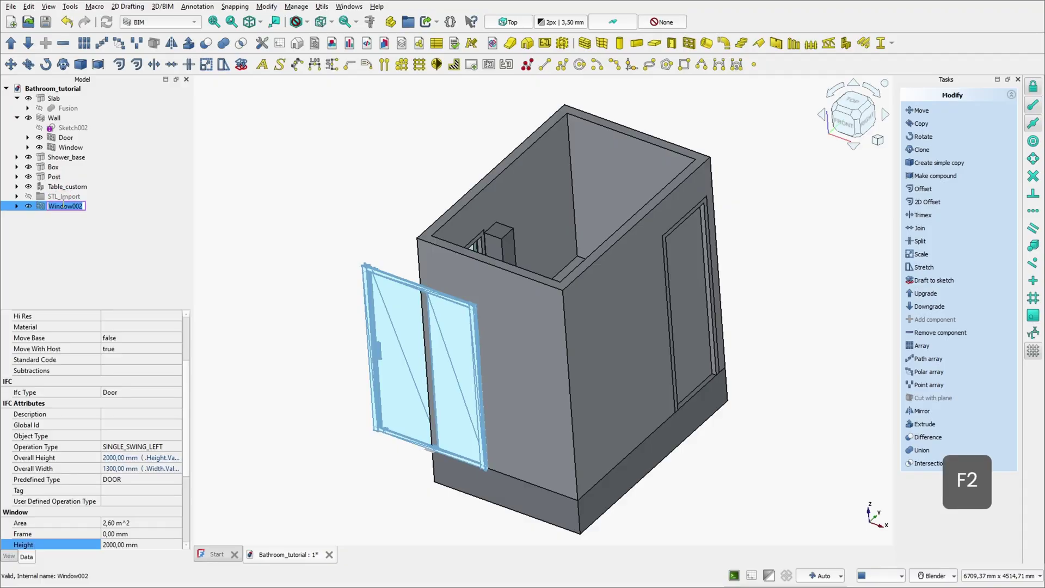
pyautogui.write('Shower_door')
pyautogui.press('Return')
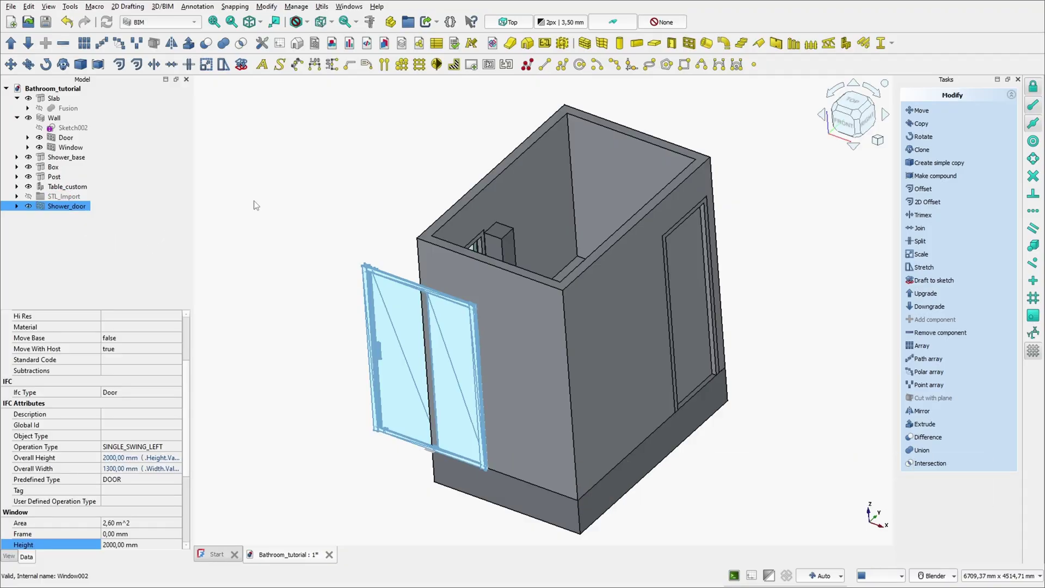
pyautogui.click(293, 293)
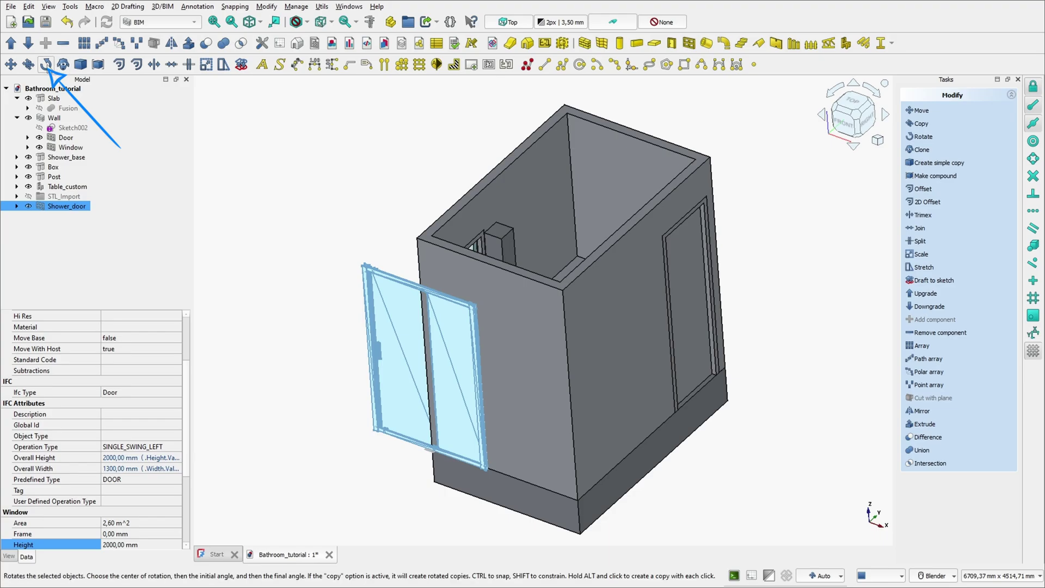
# - Rotate Shower_door by 180° about the top corner of its end profile, using the profile's top edge as reference
pyautogui.click(46, 64)
pyautogui.scroll(1, 352, 268)
pyautogui.scroll(5, 353, 266)
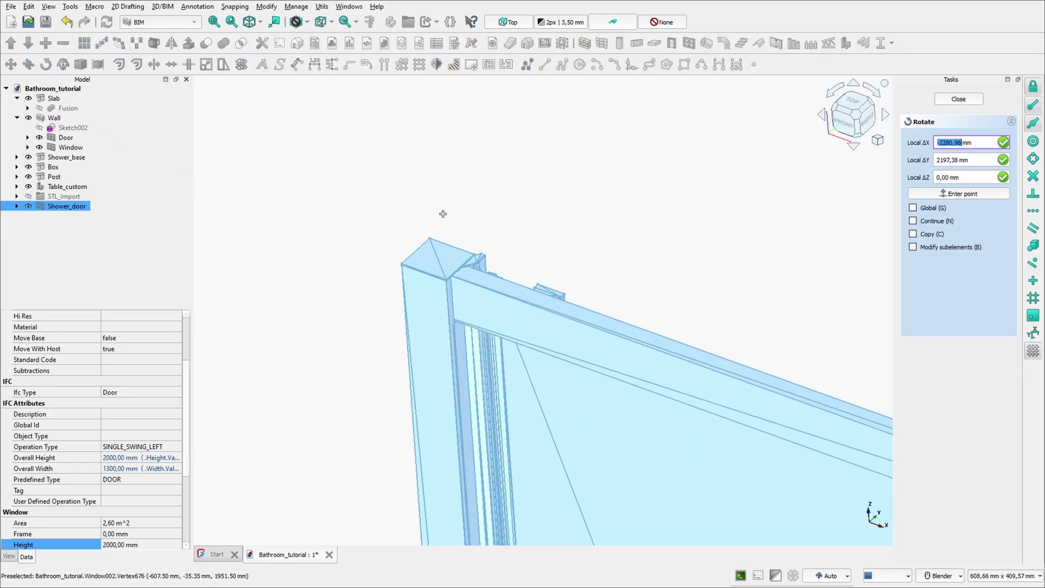
pyautogui.click(432, 238)
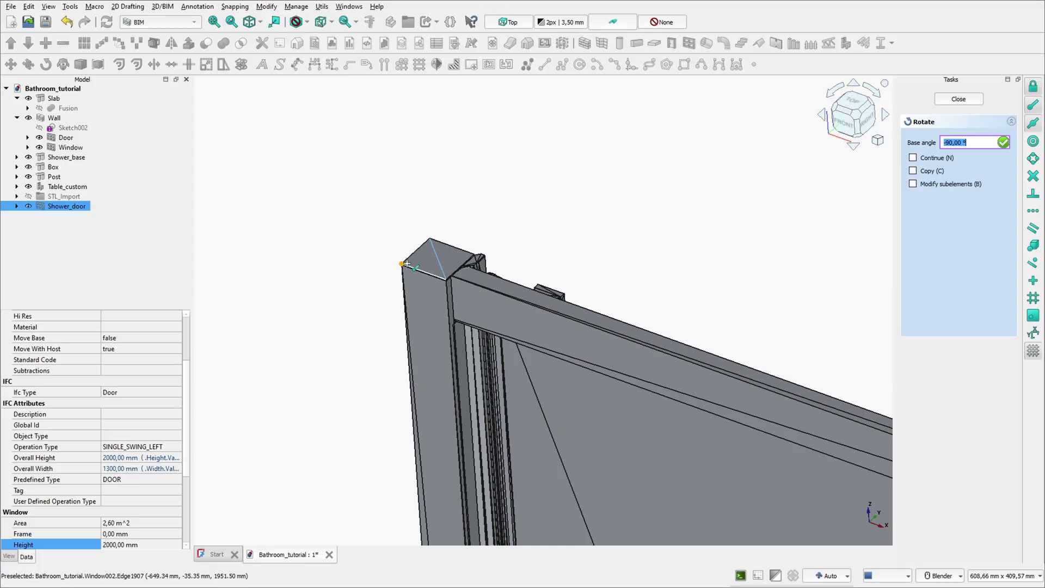
pyautogui.click(408, 263)
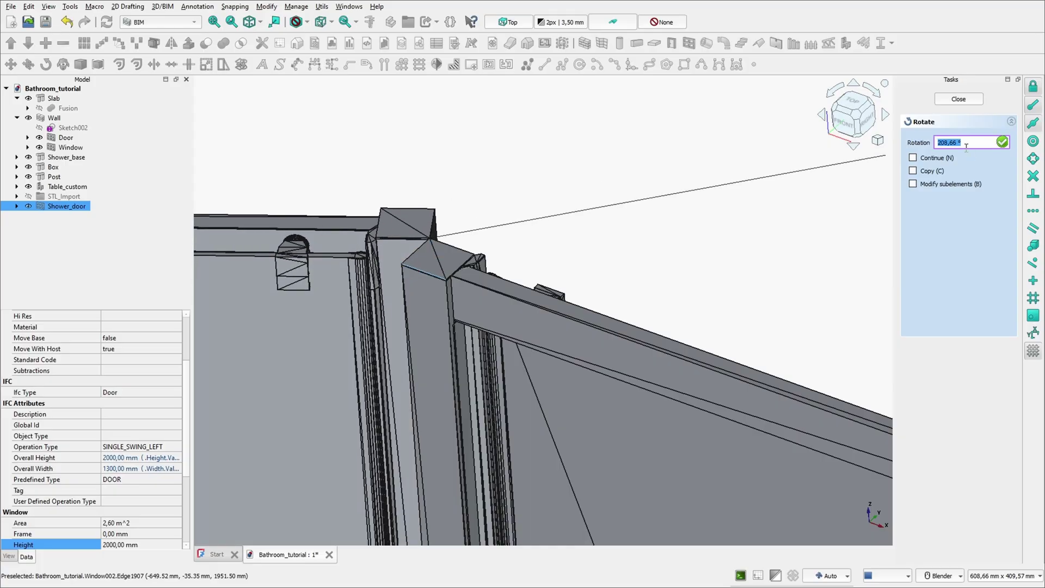
pyautogui.write('180')
pyautogui.press('Return')
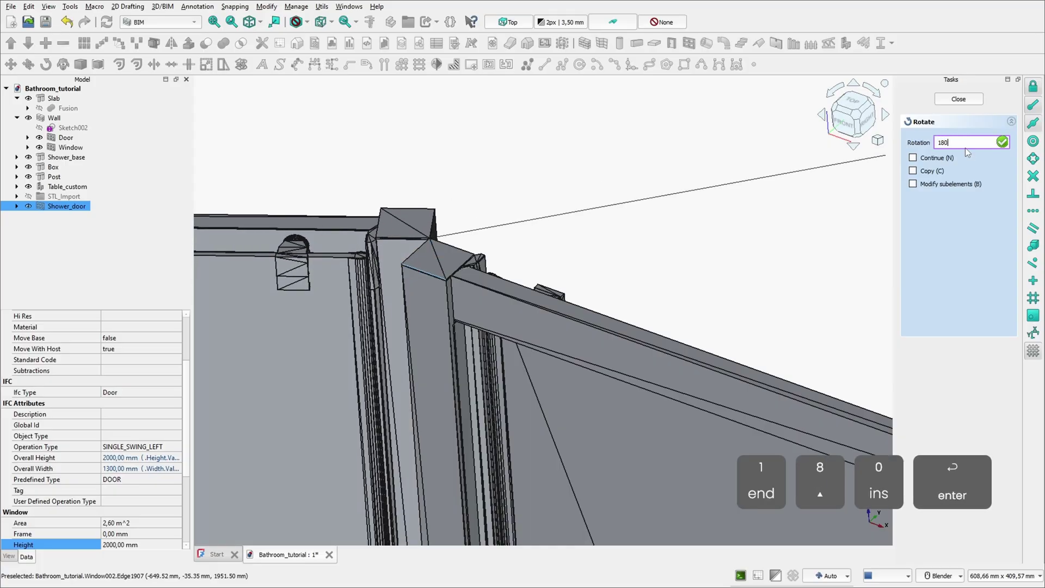
pyautogui.scroll(-5, 525, 250)
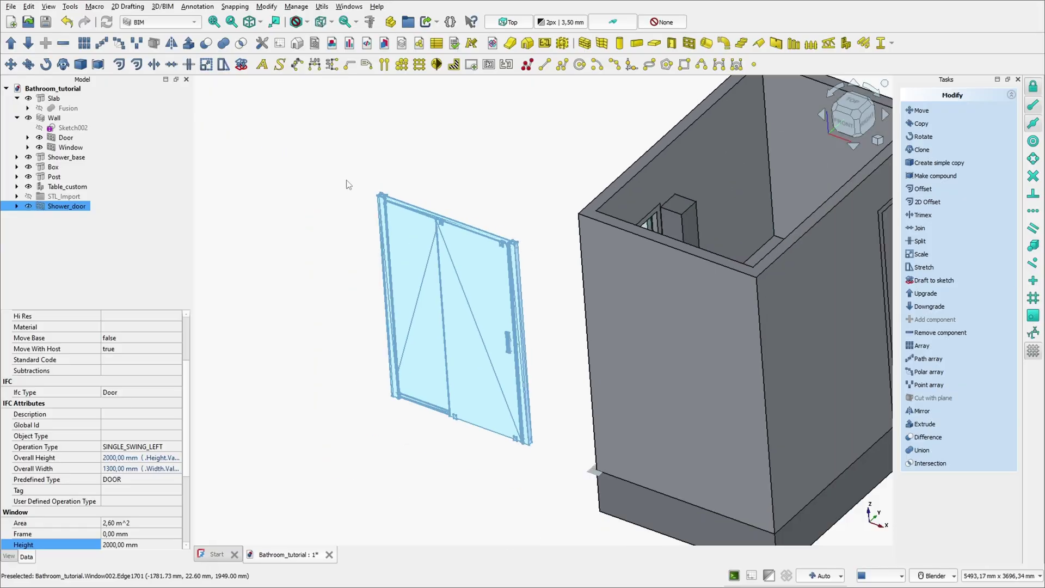
pyautogui.click(338, 158)
# - Move Shower_door from the midpoint of its end profile's outer top edge to the midpoint of the post's adjoining top edge
pyautogui.click(50, 199)
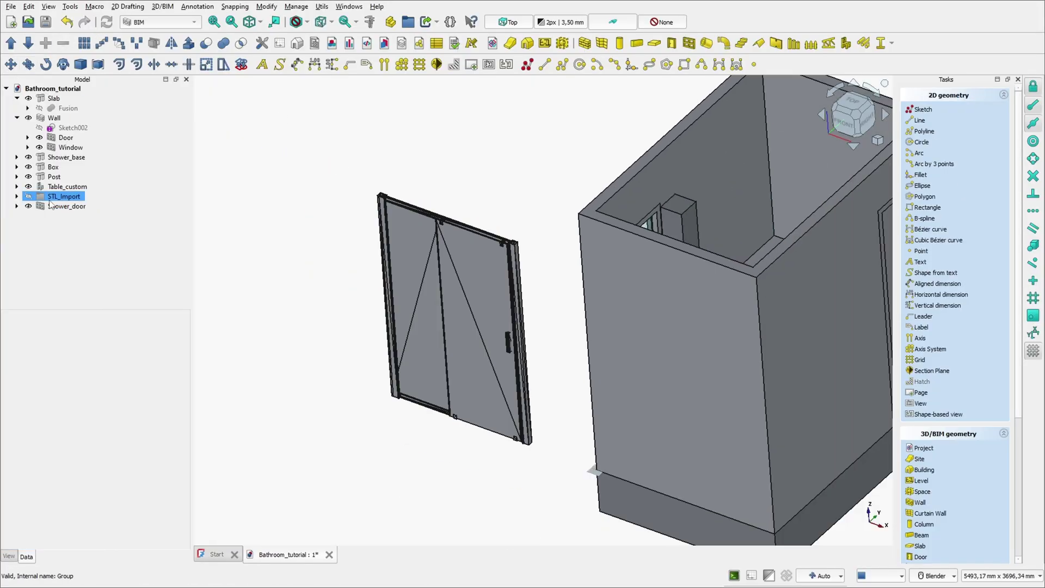
pyautogui.click(50, 206)
pyautogui.click(11, 65)
pyautogui.scroll(5, 360, 161)
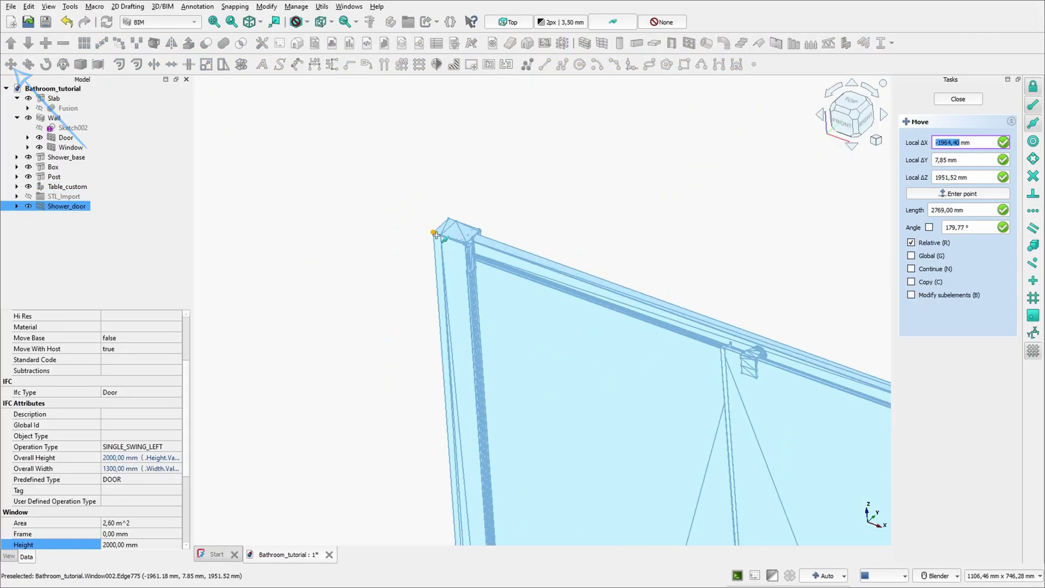
pyautogui.scroll(3, 437, 229)
pyautogui.click(444, 206)
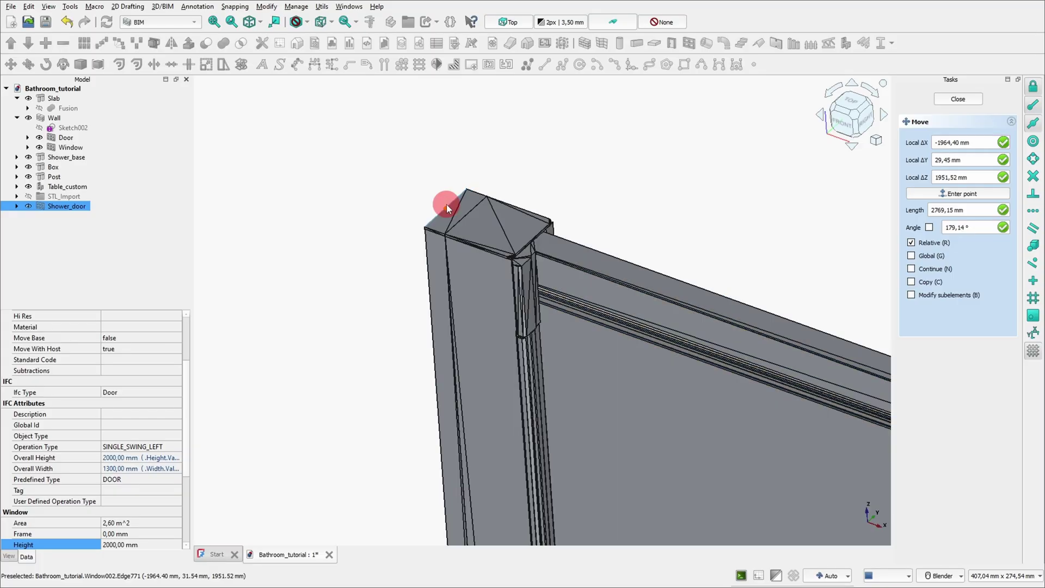
pyautogui.scroll(-8, 445, 205)
pyautogui.scroll(8, 572, 174)
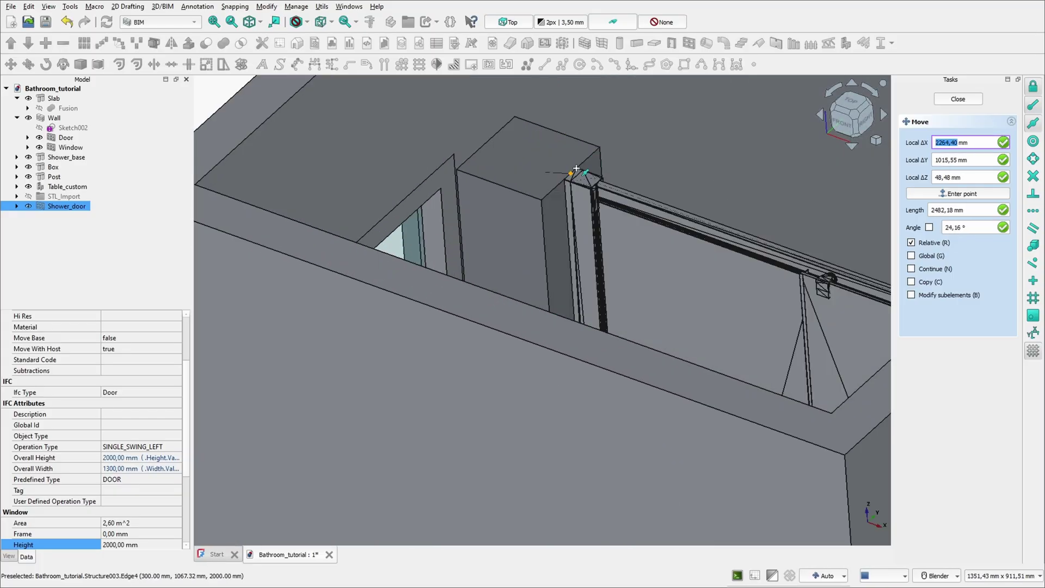
pyautogui.click(577, 169)
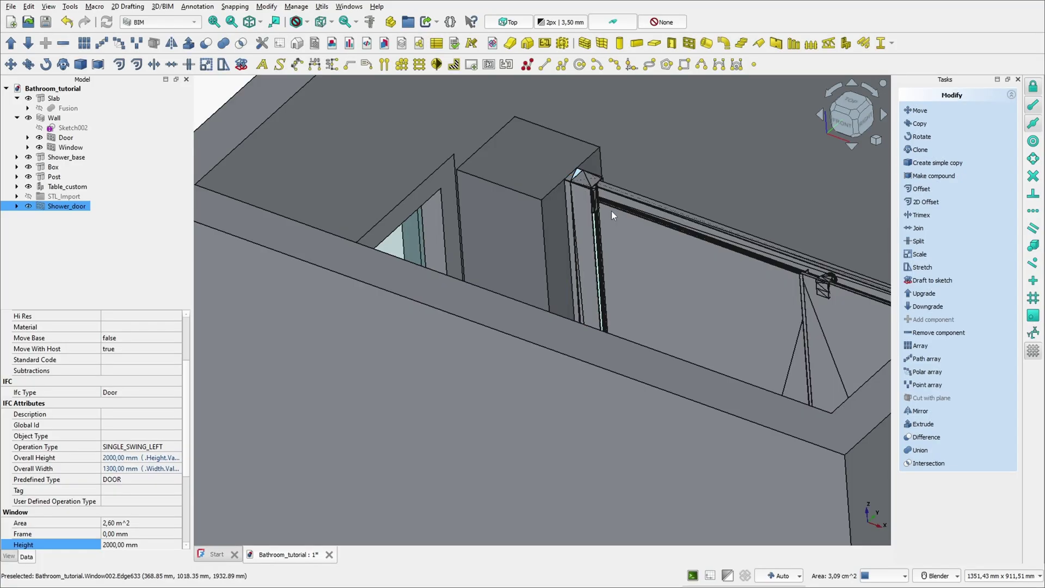
pyautogui.scroll(-10, 612, 211)
pyautogui.click(440, 170)
pyautogui.moveTo(440, 170); pyautogui.dragTo(268, 221, button='middle')
pyautogui.scroll(6, 490, 253)
pyautogui.click(240, 211)
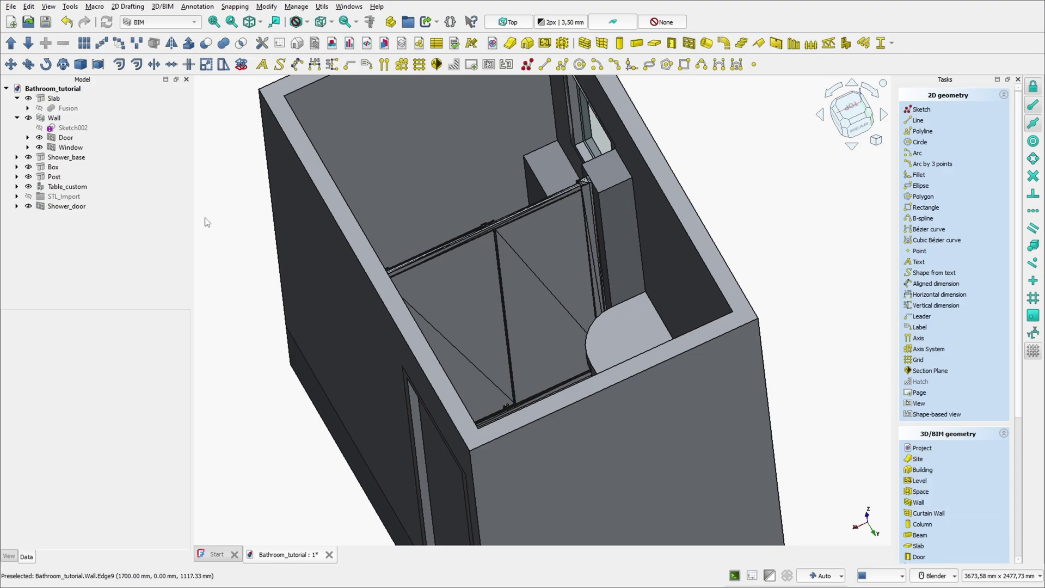
# - Import the shower column mesh file Sanitary_Showers_Dornbracht_34460979-Showerpipe-with-shower-thermost.stl
pyautogui.click(10, 6)
pyautogui.click(33, 152)
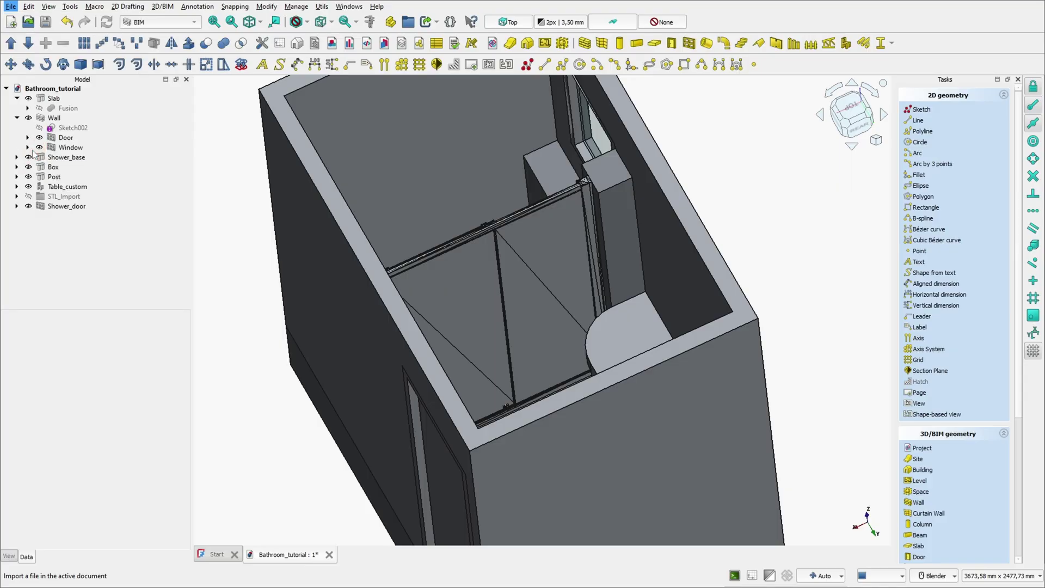
pyautogui.click(167, 99)
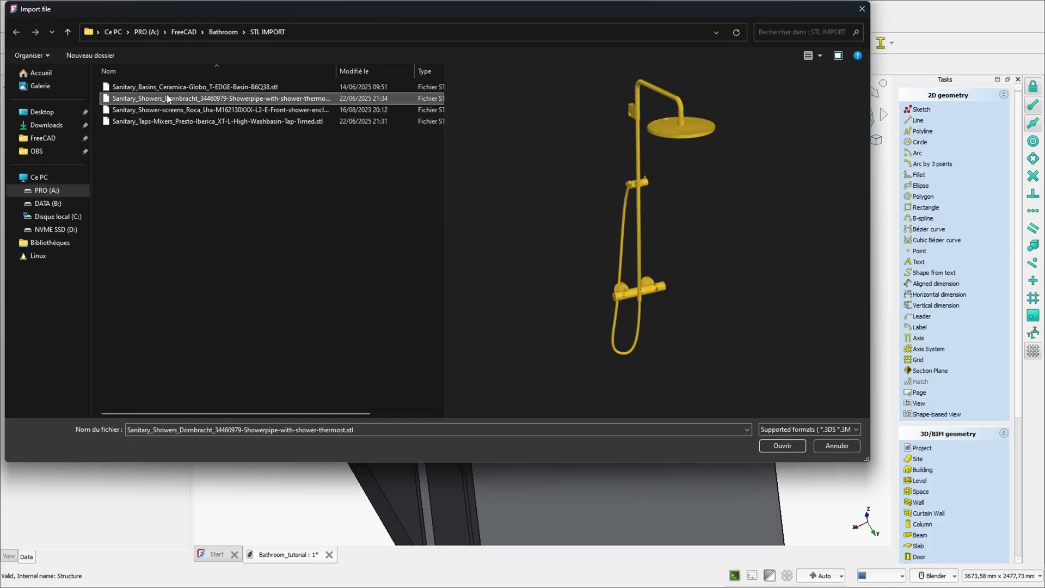
pyautogui.click(167, 111)
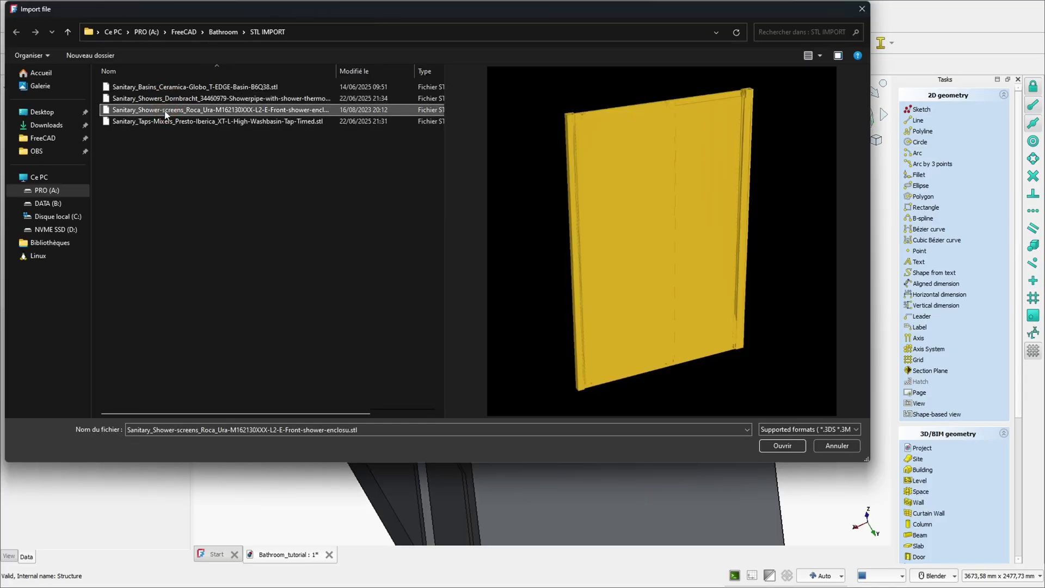
pyautogui.click(156, 121)
pyautogui.click(161, 99)
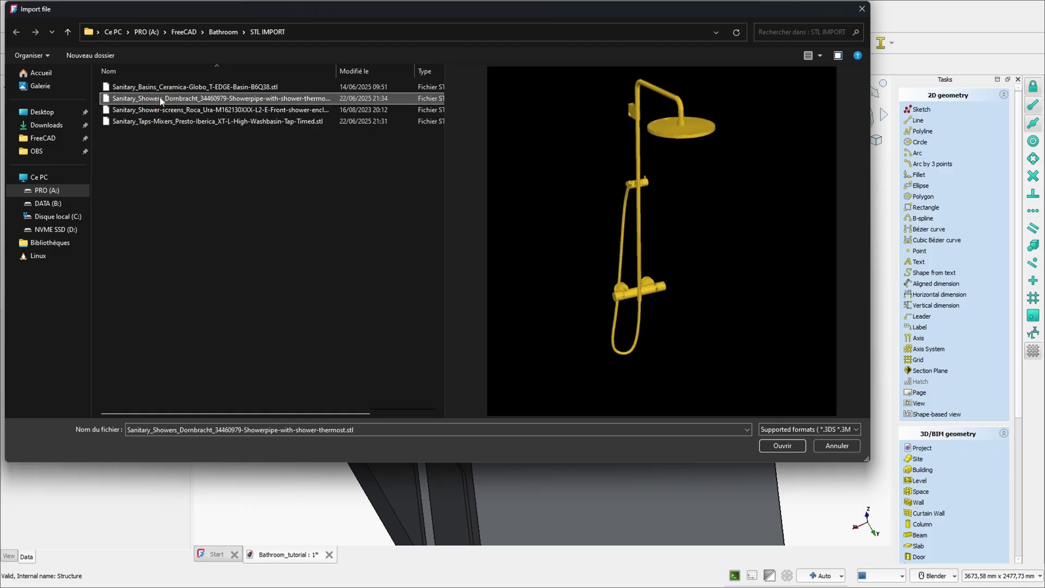
pyautogui.click(782, 446)
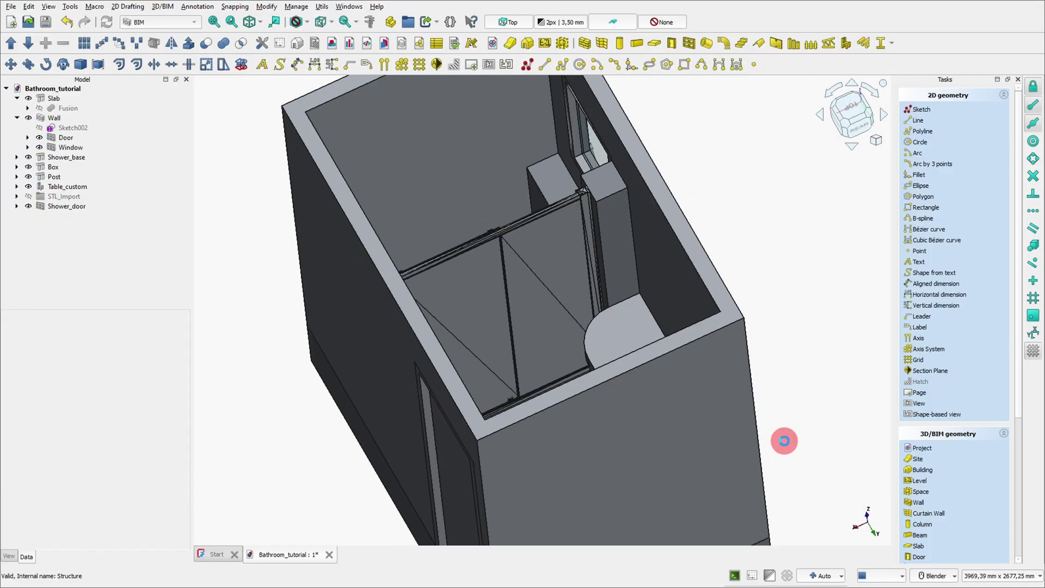
# - Create a shape from the imported shower mesh without sewing, and move the original mesh, hidden, into the STL_Import group
pyautogui.moveTo(369, 397)
pyautogui.mouseDown(button='middle')
pyautogui.moveTo(343, 345)
pyautogui.moveTo(588, 375)
pyautogui.mouseUp(button='middle')
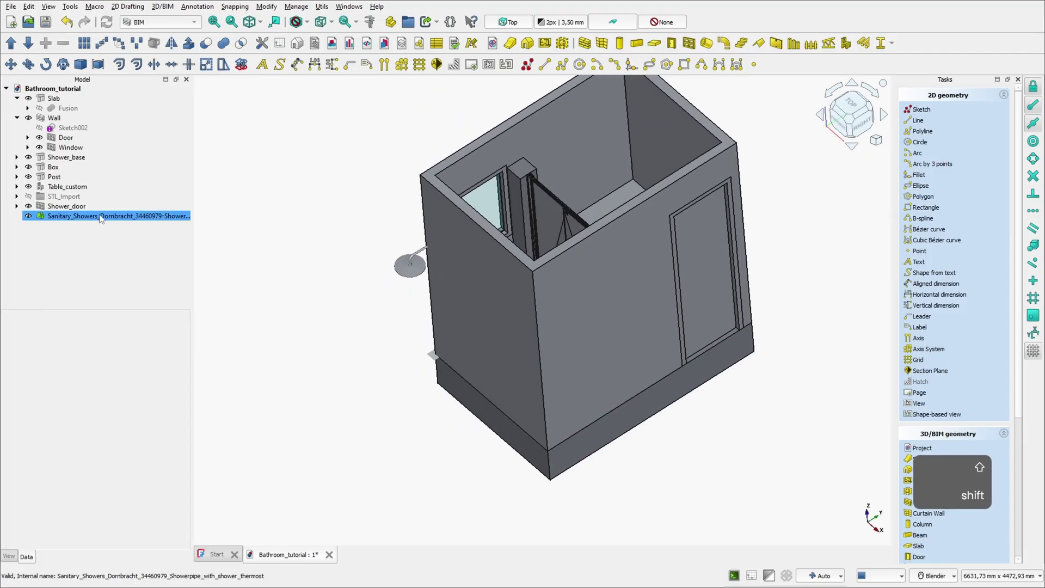
pyautogui.click(414, 253)
pyautogui.click(158, 21)
pyautogui.click(153, 117)
pyautogui.click(117, 6)
pyautogui.click(161, 99)
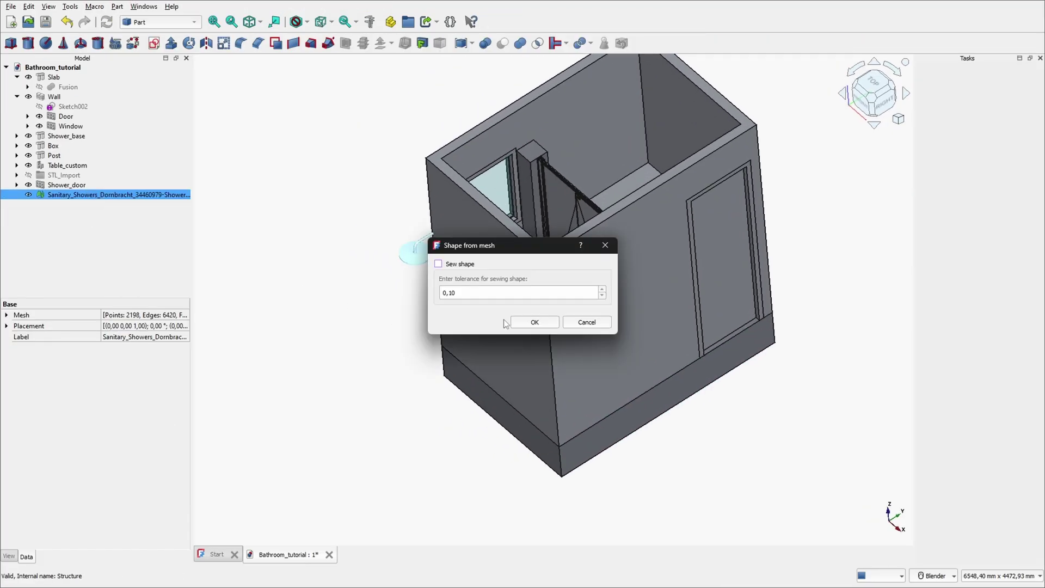
pyautogui.click(532, 321)
pyautogui.click(37, 195)
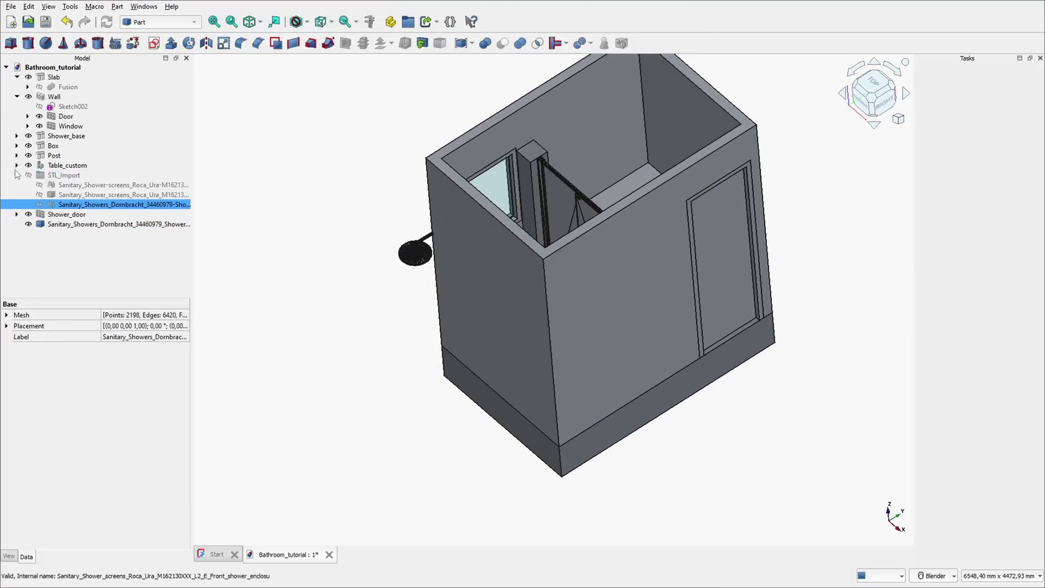
pyautogui.press('Delete')
pyautogui.click(37, 195)
# - Turn the shower shape into a BIM equipment object and rename it Shower_column
pyautogui.click(157, 22)
pyautogui.click(143, 19)
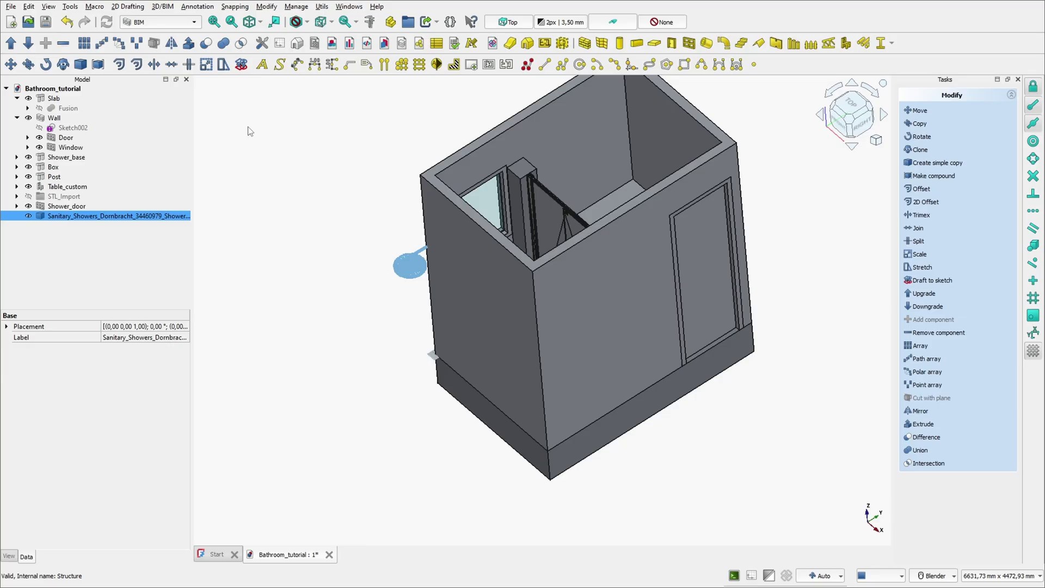
pyautogui.click(845, 44)
pyautogui.click(159, 217)
pyautogui.press('F2')
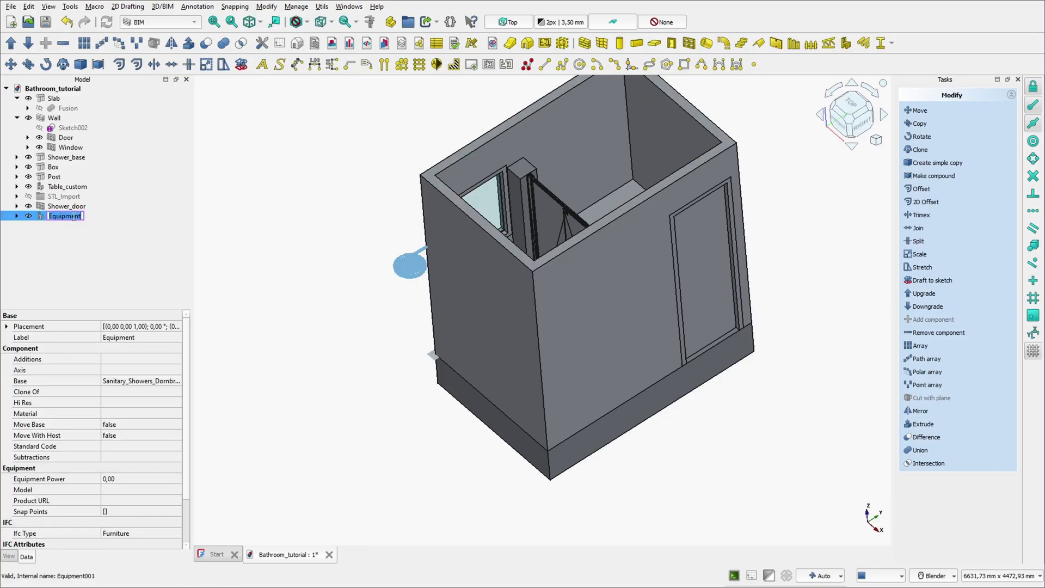
pyautogui.press('shift')
pyautogui.write('Shower_column')
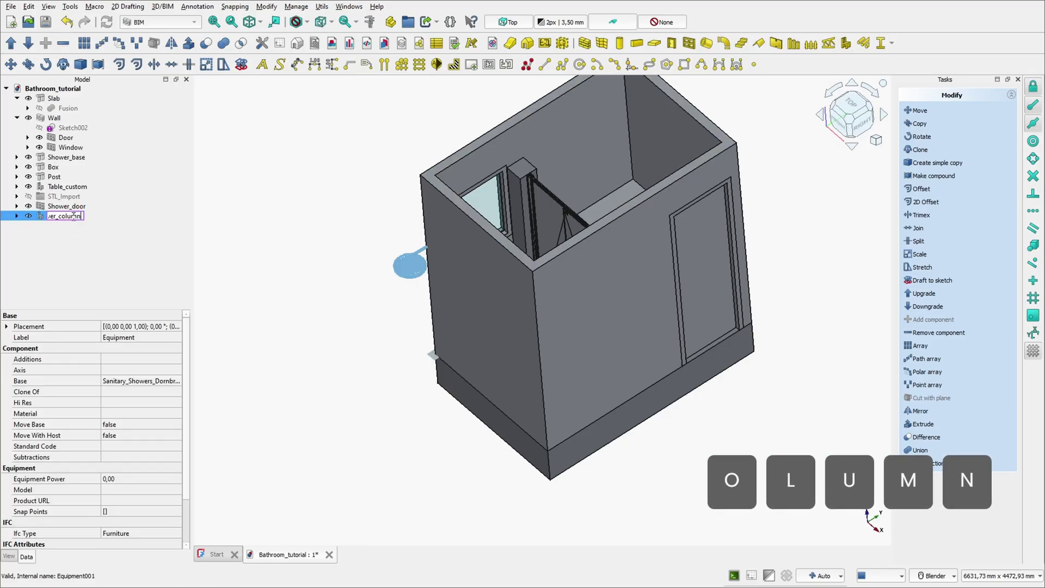
pyautogui.press('Return')
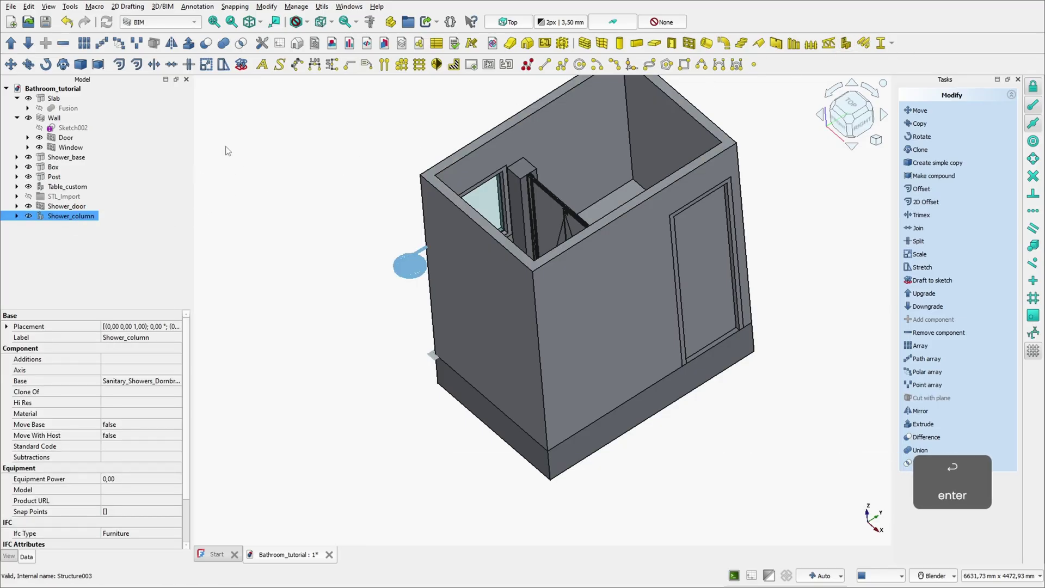
# - Rotate Shower_column by 180° about the vertical axis
pyautogui.click(47, 67)
pyautogui.scroll(3, 463, 234)
pyautogui.moveTo(479, 234); pyautogui.dragTo(441, 338, button='middle')
pyautogui.scroll(10, 435, 234)
pyautogui.click(498, 94)
pyautogui.scroll(-6, 516, 262)
pyautogui.click(543, 360)
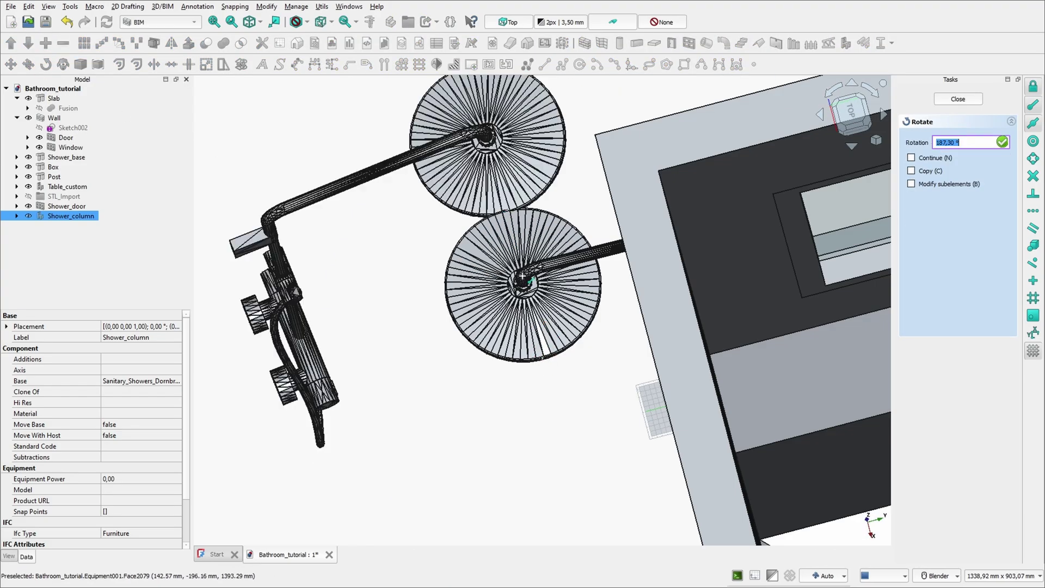
pyautogui.write('180')
pyautogui.press('Return')
# - Move Shower_column in top view from its wall bracket to the midpoint of the shower end wall's inner top edge
pyautogui.keyDown('shift'); pyautogui.moveTo(757, 176); pyautogui.dragTo(441, 296, button='middle'); pyautogui.keyUp('shift')
pyautogui.scroll(6, 490, 273)
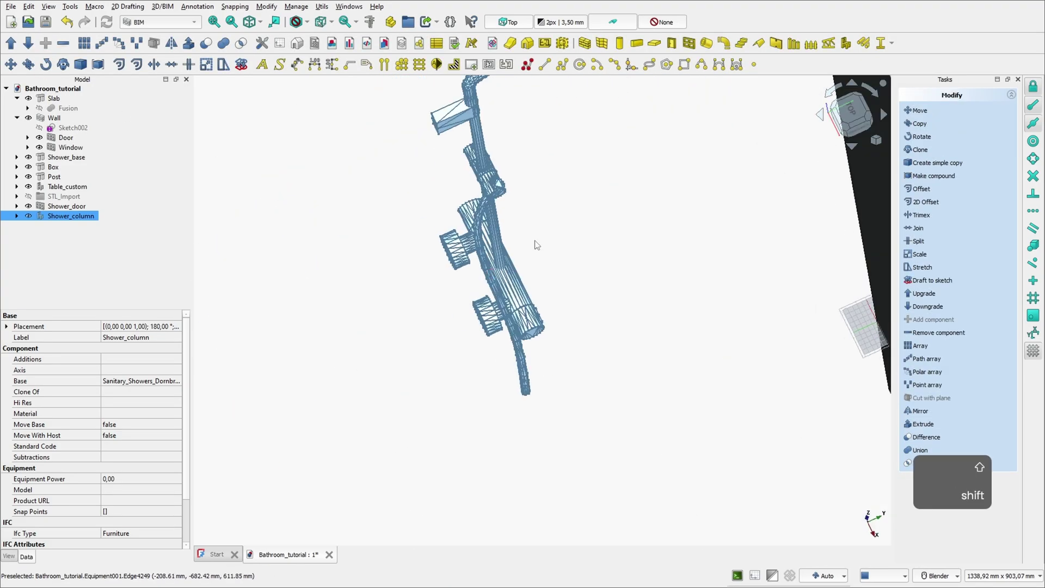
pyautogui.click(534, 242)
pyautogui.click(851, 110)
pyautogui.scroll(-9, 721, 175)
pyautogui.keyDown('shift'); pyautogui.moveTo(721, 175); pyautogui.dragTo(563, 312, button='middle'); pyautogui.keyUp('shift')
pyautogui.scroll(1, 563, 312)
pyautogui.click(72, 217)
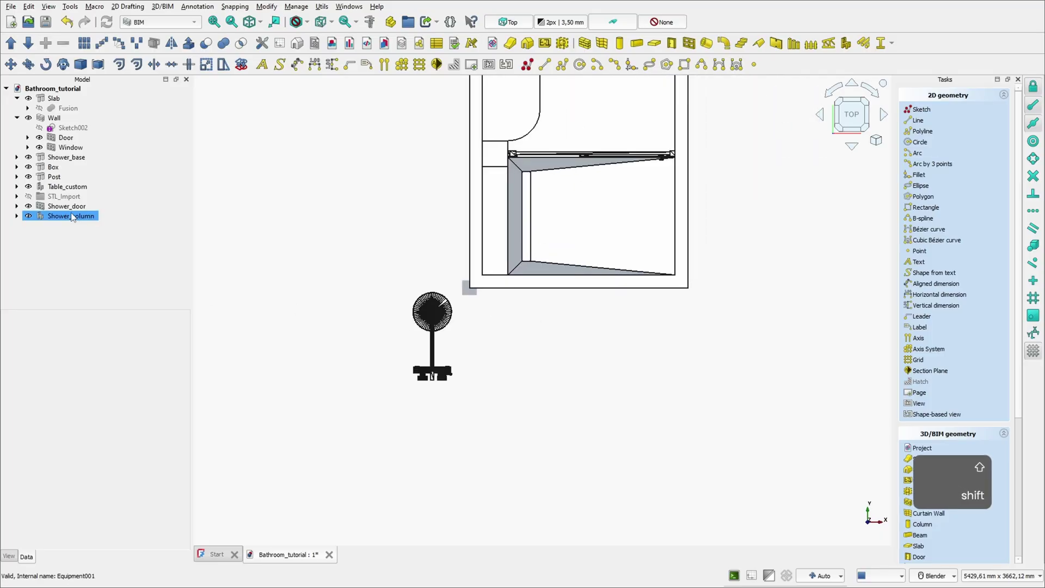
pyautogui.click(10, 64)
pyautogui.scroll(5, 452, 380)
pyautogui.click(398, 371)
pyautogui.scroll(-5, 432, 357)
pyautogui.scroll(7, 575, 245)
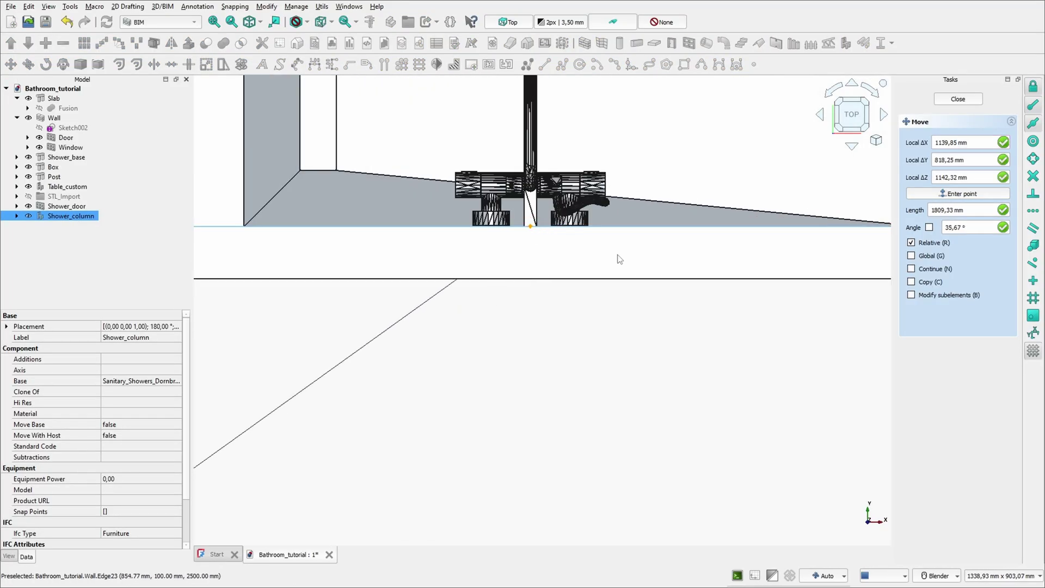
pyautogui.click(532, 226)
# - Lower Shower_column along the Z axis by about 530 mm
pyautogui.scroll(-8, 620, 260)
pyautogui.moveTo(637, 362); pyautogui.dragTo(327, 229, button='middle')
pyautogui.scroll(5, 654, 305)
pyautogui.keyDown('shift'); pyautogui.moveTo(521, 285); pyautogui.dragTo(418, 399, button='middle'); pyautogui.keyUp('shift')
pyautogui.click(71, 217)
pyautogui.click(10, 64)
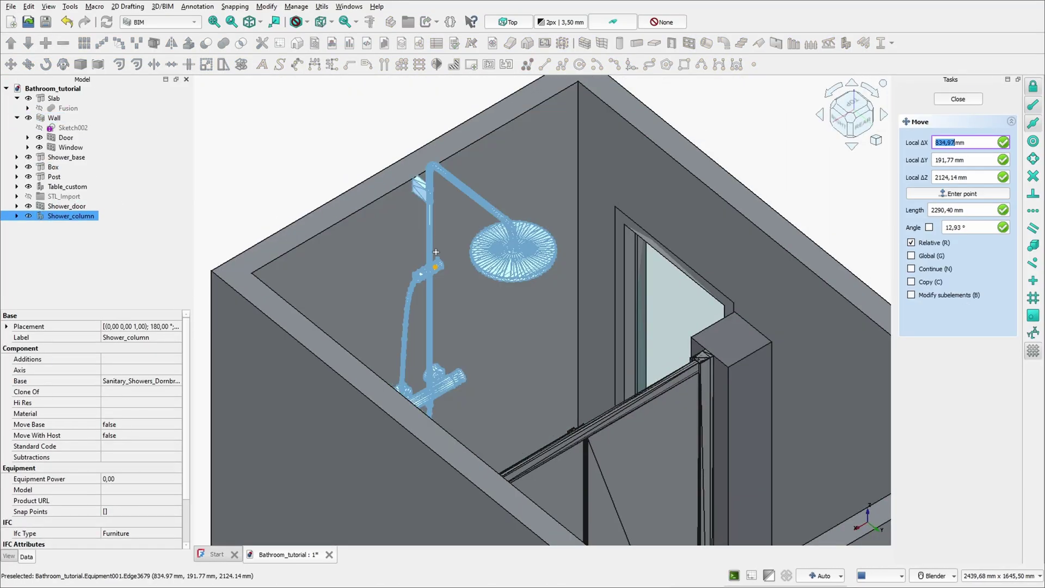
pyautogui.scroll(-3, 436, 252)
pyautogui.press('z')
pyautogui.scroll(-4, 282, 279)
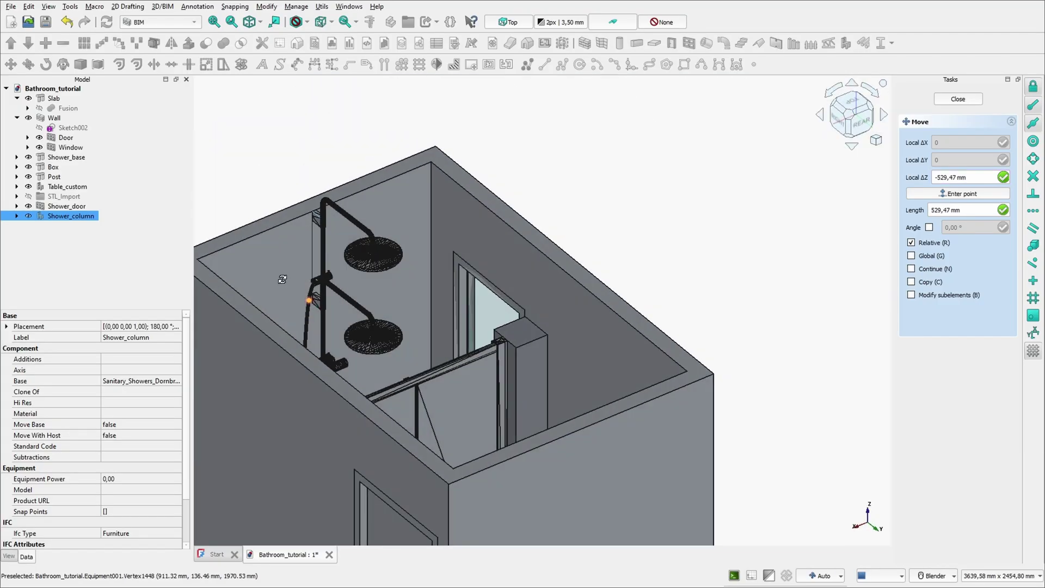
pyautogui.moveTo(282, 279); pyautogui.dragTo(338, 303, button='middle')
pyautogui.click(311, 301)
pyautogui.moveTo(681, 191); pyautogui.dragTo(366, 177, button='middle')
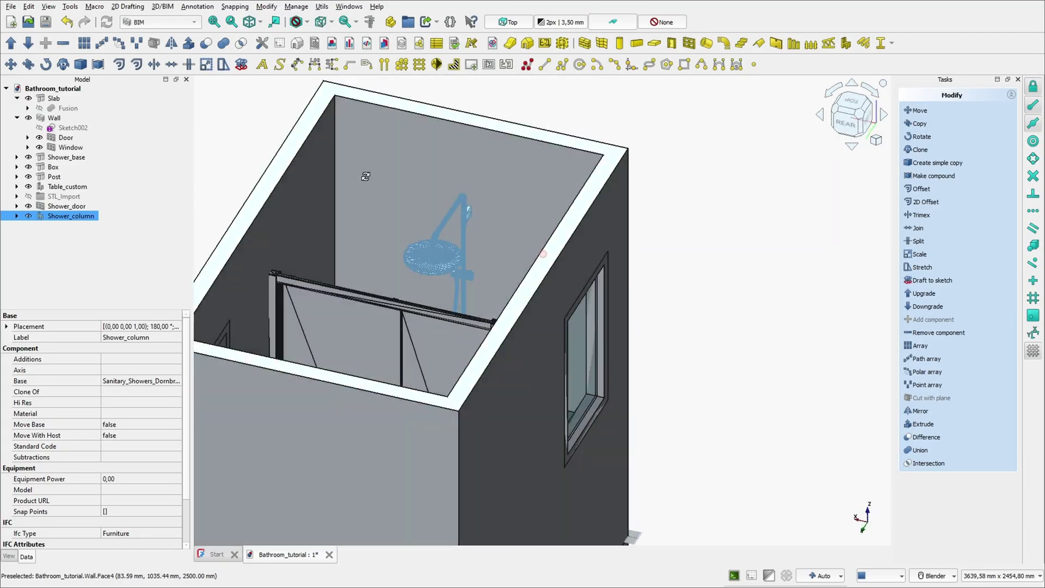
pyautogui.click(272, 131)
# - Import the basin mesh file Sanitary_Basins_Ceramica-Globo_T-EDGE-Basin-B6Q38.stl
pyautogui.moveTo(272, 163); pyautogui.dragTo(512, 190, button='middle')
pyautogui.keyDown('shift'); pyautogui.moveTo(512, 191); pyautogui.dragTo(483, 234, button='middle'); pyautogui.keyUp('shift')
pyautogui.scroll(-3, 473, 261)
pyautogui.moveTo(468, 304); pyautogui.dragTo(637, 375, button='middle')
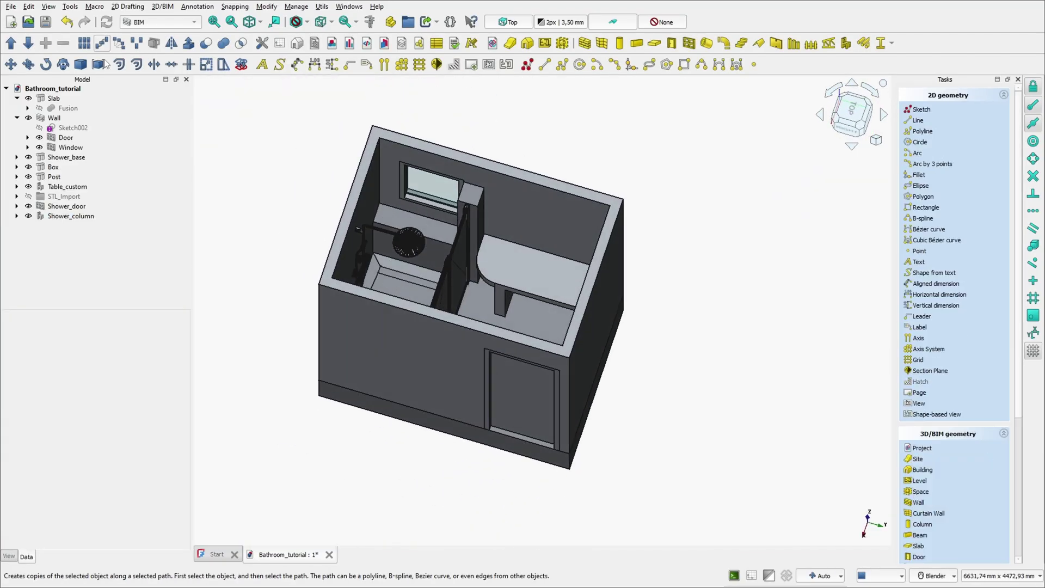
pyautogui.click(11, 6)
pyautogui.click(31, 151)
pyautogui.click(167, 121)
pyautogui.click(168, 109)
pyautogui.click(170, 98)
pyautogui.click(171, 87)
pyautogui.click(782, 446)
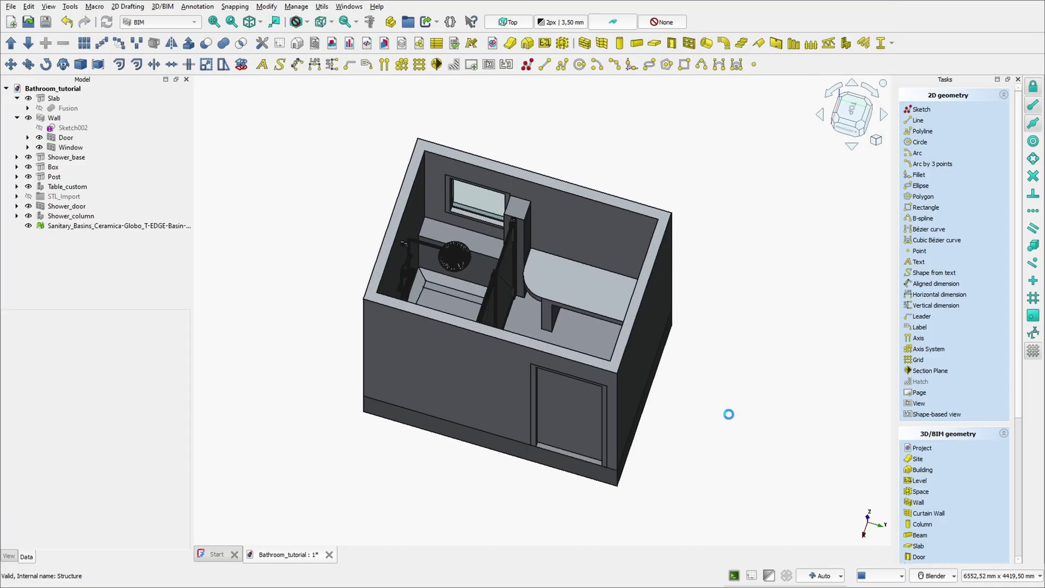
# - Create a shape from the basin mesh without sewing, and move the original mesh, hidden, into the STL_Import group
pyautogui.moveTo(350, 252); pyautogui.dragTo(370, 250, button='middle')
pyautogui.click(118, 226)
pyautogui.click(160, 22)
pyautogui.click(144, 124)
pyautogui.click(117, 6)
pyautogui.click(164, 100)
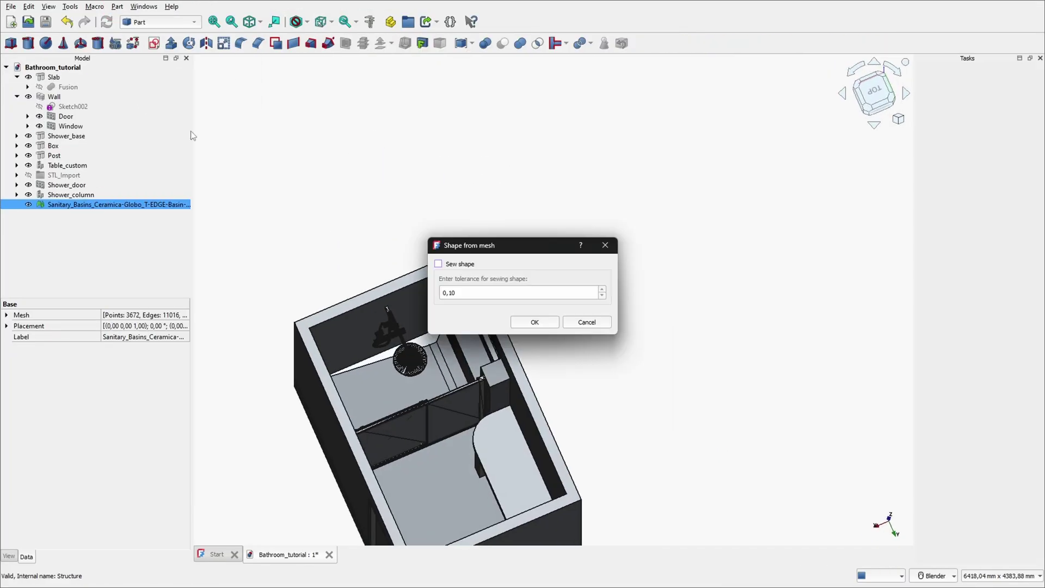
pyautogui.click(534, 323)
pyautogui.click(28, 205)
pyautogui.moveTo(65, 204); pyautogui.dragTo(82, 175)
# - Turn the basin shape into a BIM equipment object and rename it Basin
pyautogui.click(82, 205)
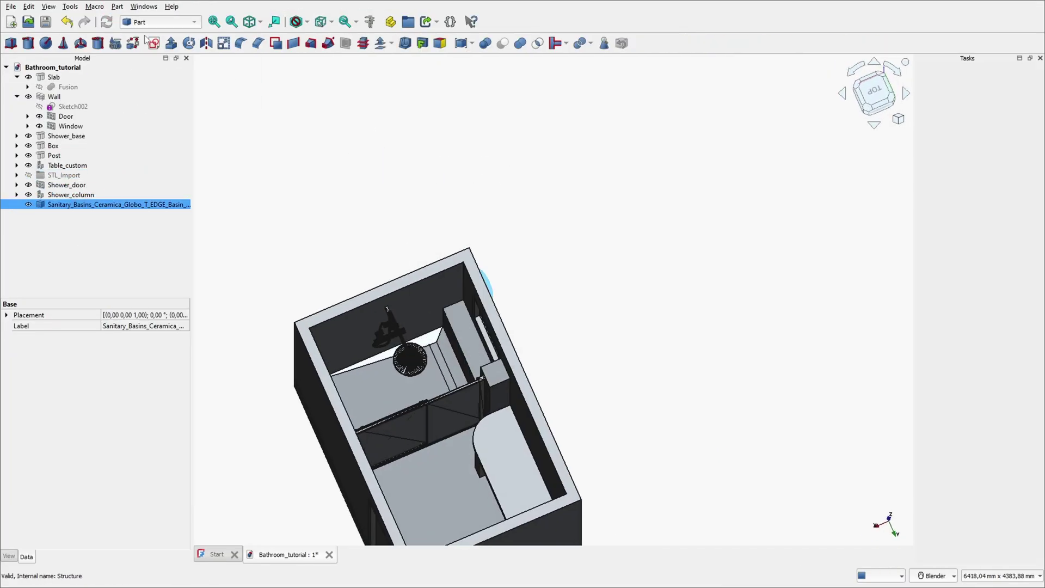
pyautogui.click(158, 22)
pyautogui.click(136, 18)
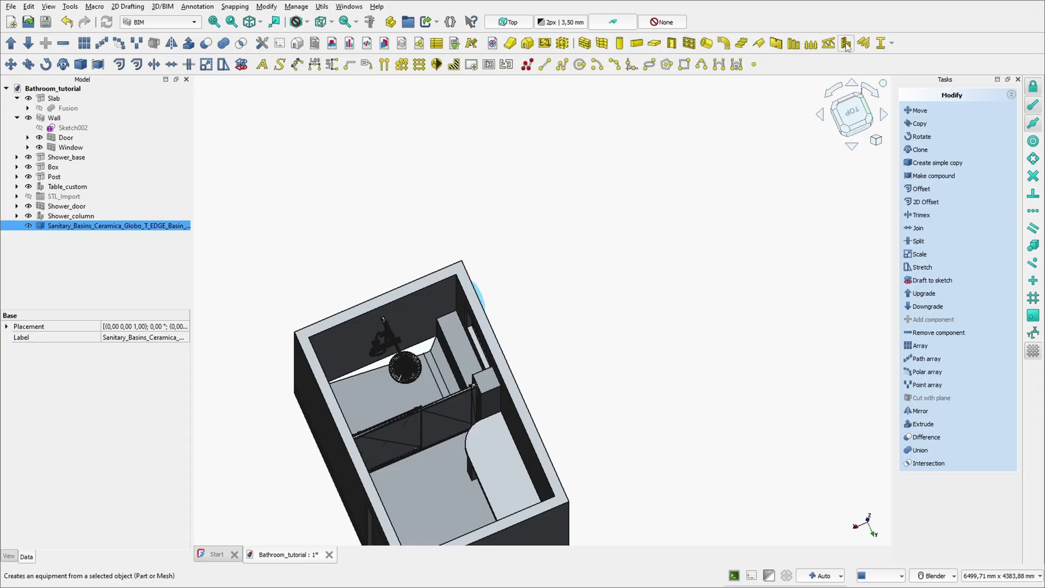
pyautogui.press('F2')
pyautogui.write('Basin')
pyautogui.press('Return')
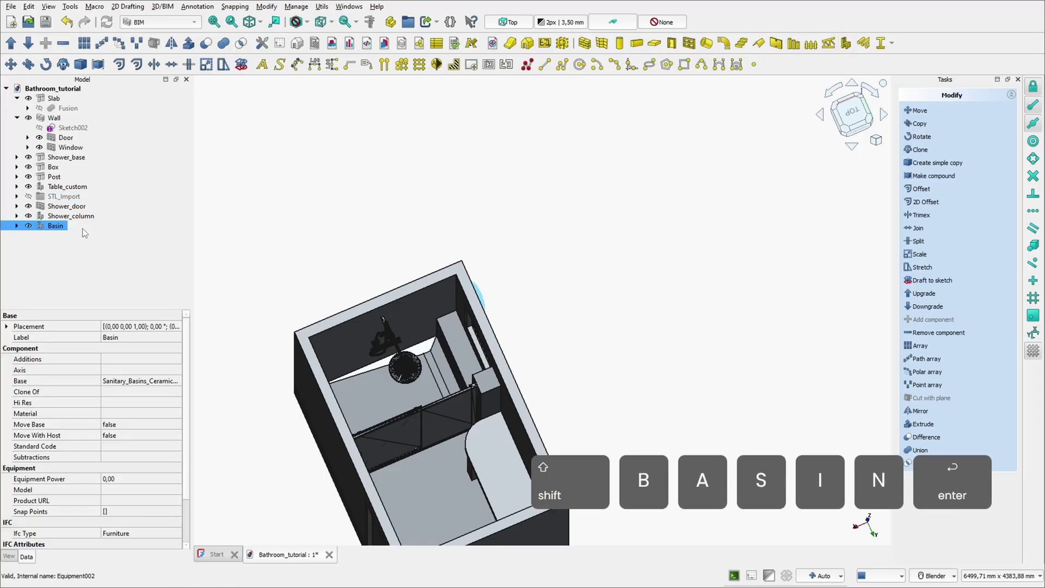
# - Move Basin from its drain opening to the point on the tabletop's front edge where the rounded corner begins
pyautogui.moveTo(553, 237); pyautogui.dragTo(547, 147, button='middle')
pyautogui.scroll(5, 518, 245)
pyautogui.keyDown('shift'); pyautogui.moveTo(517, 245); pyautogui.dragTo(485, 305, button='middle'); pyautogui.keyUp('shift')
pyautogui.scroll(7, 479, 338)
pyautogui.click(11, 65)
pyautogui.scroll(2, 413, 358)
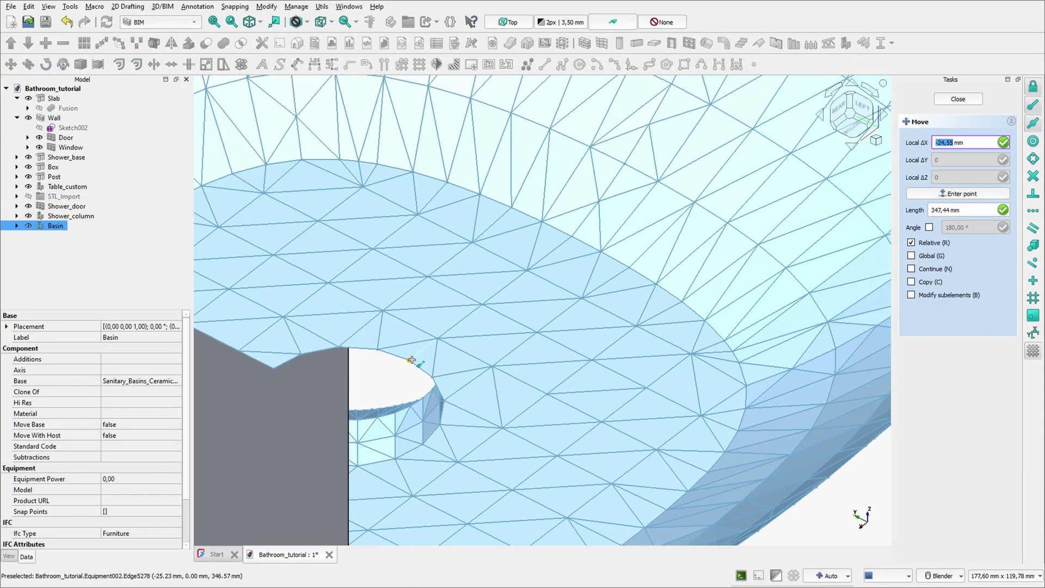
pyautogui.click(412, 358)
pyautogui.scroll(-12, 412, 357)
pyautogui.scroll(-8, 398, 326)
pyautogui.moveTo(490, 245); pyautogui.dragTo(616, 414, button='middle')
pyautogui.keyDown('shift'); pyautogui.moveTo(615, 414); pyautogui.dragTo(598, 392, button='middle'); pyautogui.keyUp('shift')
pyautogui.scroll(8, 446, 261)
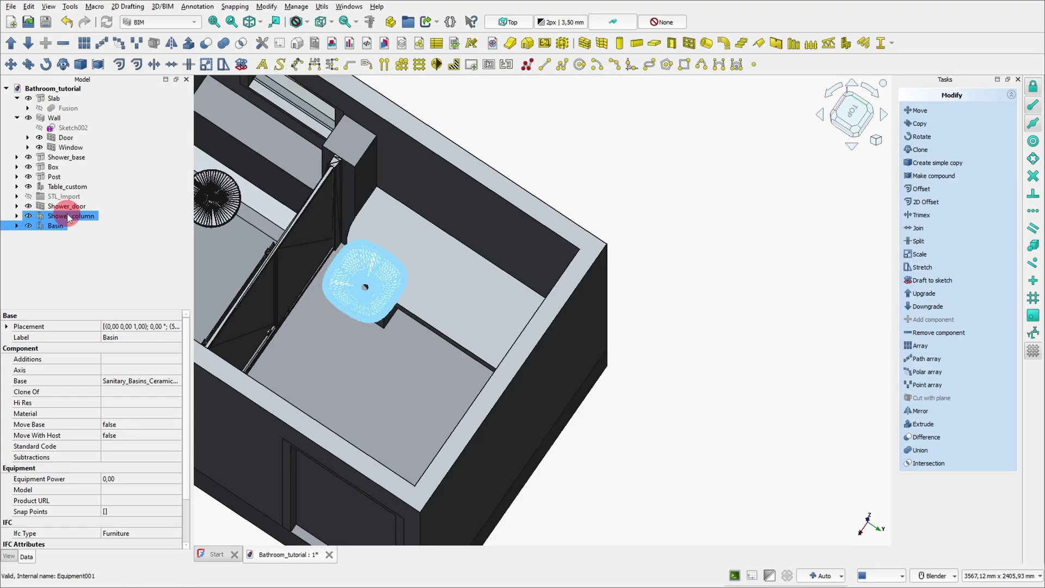
# - Move Basin along the X axis by about 257 mm towards the wall behind the table
pyautogui.press('m')
pyautogui.press('v')
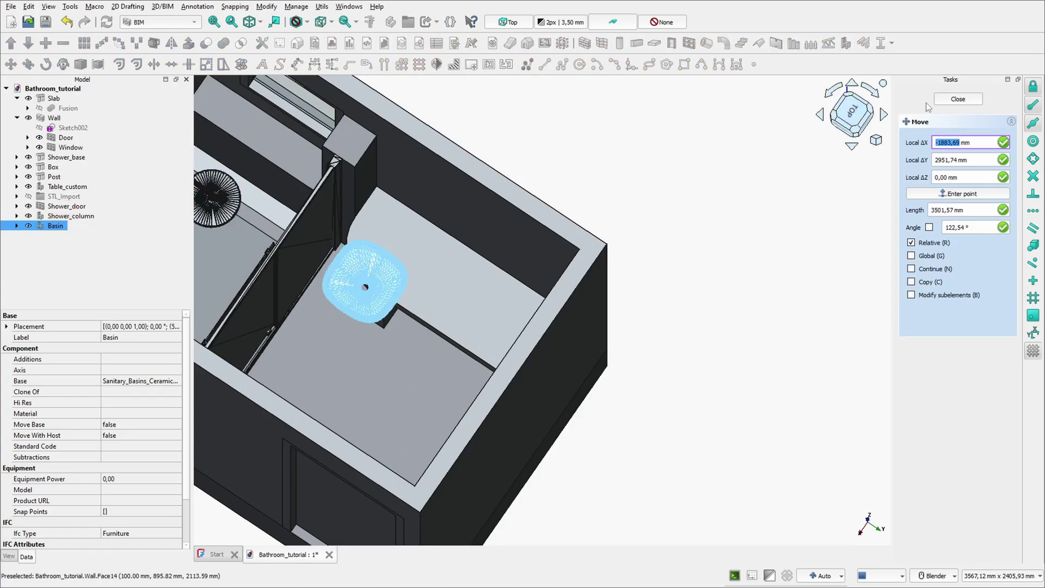
pyautogui.press('2')
pyautogui.press('x')
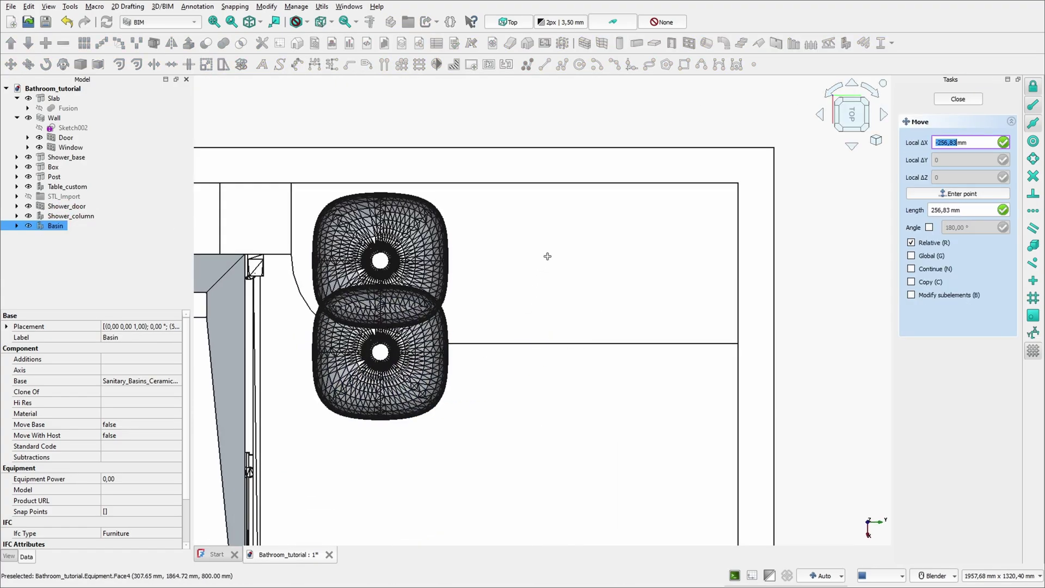
pyautogui.click(465, 222)
# - Move Basin from its drain centre along the Y axis by about 467 mm, away from the shower
pyautogui.click(11, 64)
pyautogui.click(380, 260)
pyautogui.press('y')
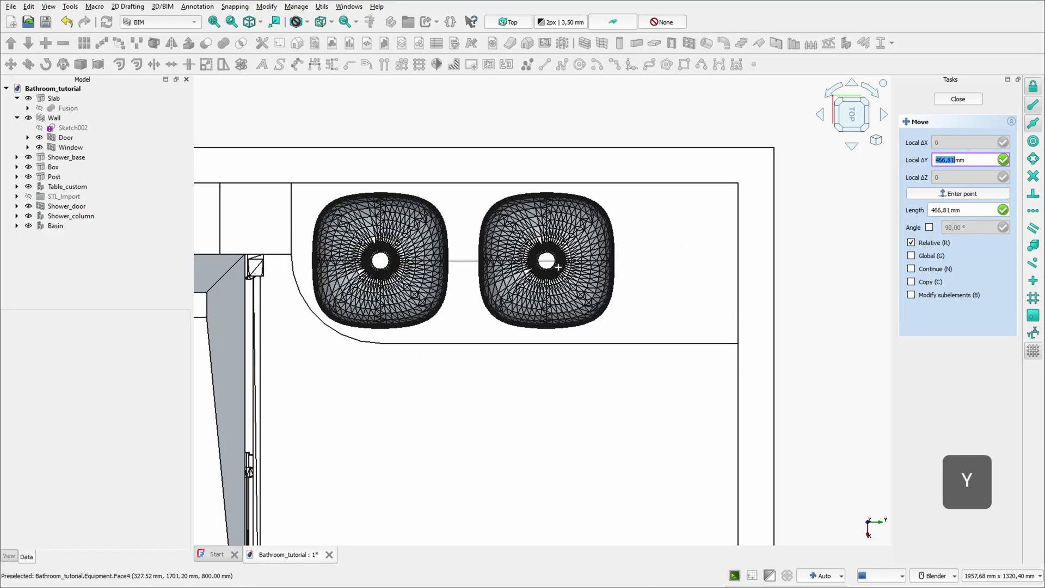
pyautogui.click(544, 270)
pyautogui.click(667, 126)
# - Import the tap mesh file Sanitary_Taps-Mixers_Presto-Iberica_XT-L-High-Washbasin-Tap-Timed.stl
pyautogui.scroll(-8, 441, 212)
pyautogui.moveTo(479, 327)
pyautogui.mouseDown(button='middle')
pyautogui.moveTo(441, 212)
pyautogui.moveTo(467, 336)
pyautogui.mouseUp(button='middle')
pyautogui.click(12, 7)
pyautogui.click(64, 149)
pyautogui.click(233, 122)
pyautogui.click(782, 445)
pyautogui.scroll(2, 218, 318)
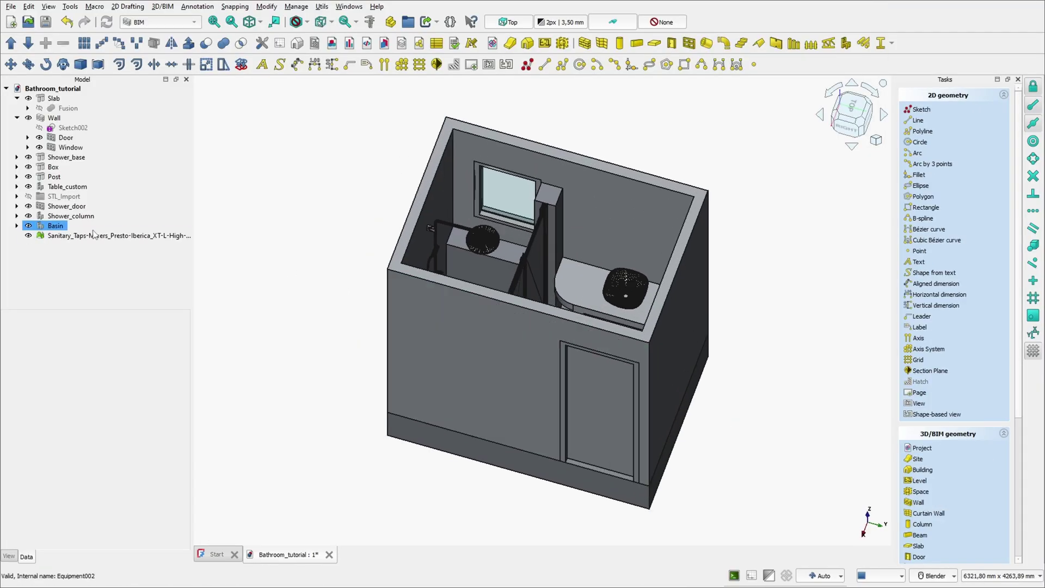
# - Create a shape from the imported tap mesh, and move the original mesh, hidden, into the STL_Import group
pyautogui.click(90, 236)
pyautogui.click(155, 22)
pyautogui.click(143, 127)
pyautogui.click(117, 6)
pyautogui.click(545, 324)
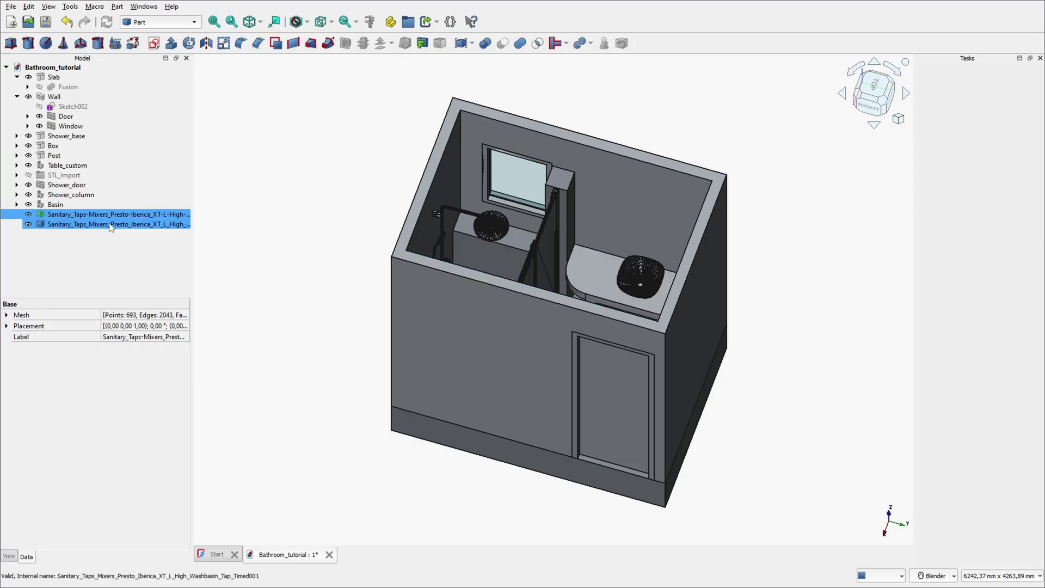
pyautogui.click(27, 214)
pyautogui.moveTo(65, 213); pyautogui.dragTo(90, 176)
# - Turn the tap shape into a BIM equipment object and rename it Tap
pyautogui.click(77, 214)
pyautogui.press('F2')
pyautogui.click(158, 21)
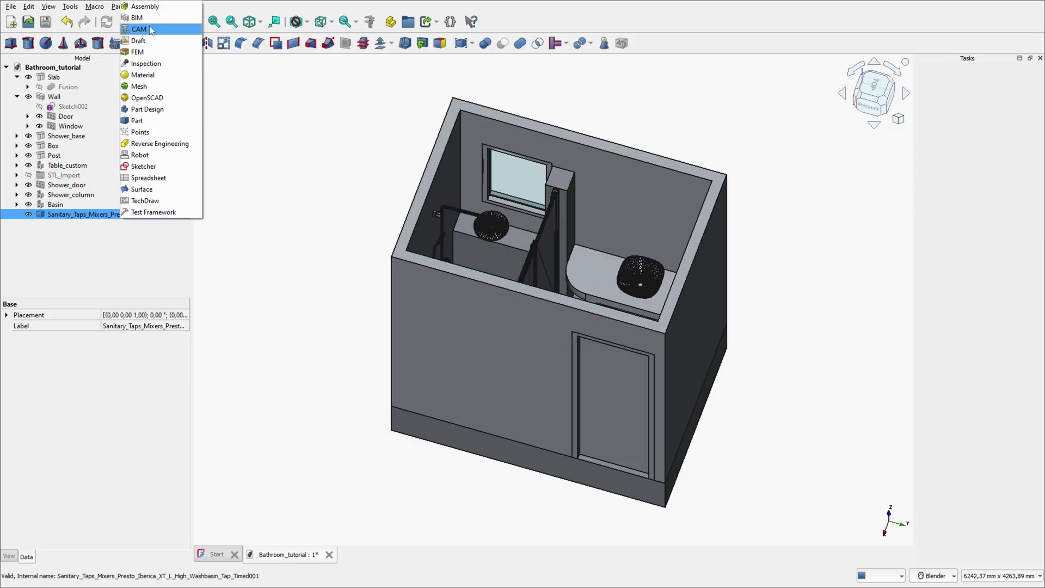
pyautogui.click(142, 18)
pyautogui.click(845, 45)
pyautogui.press('F2')
pyautogui.write('Tap')
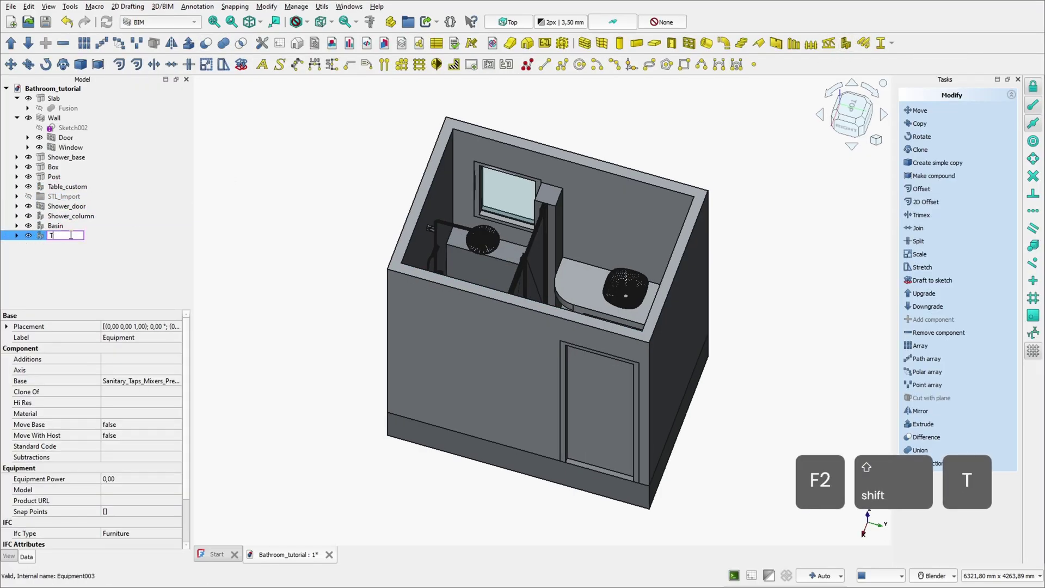
pyautogui.press('Return')
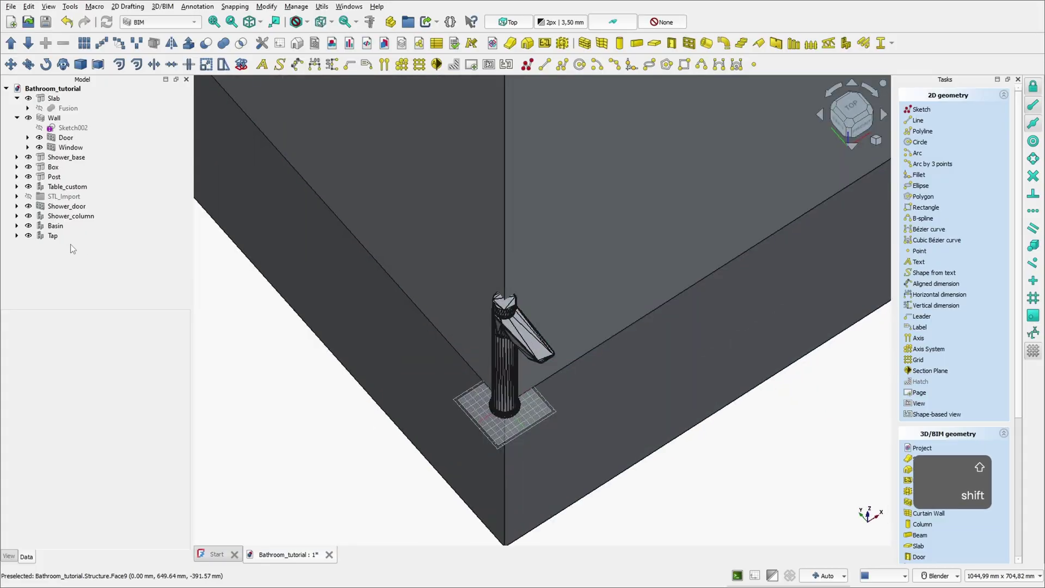
# - Move Tap from its base onto the front edge of the custom table's top, near the start of its curve
pyautogui.press('m')
pyautogui.press('v')
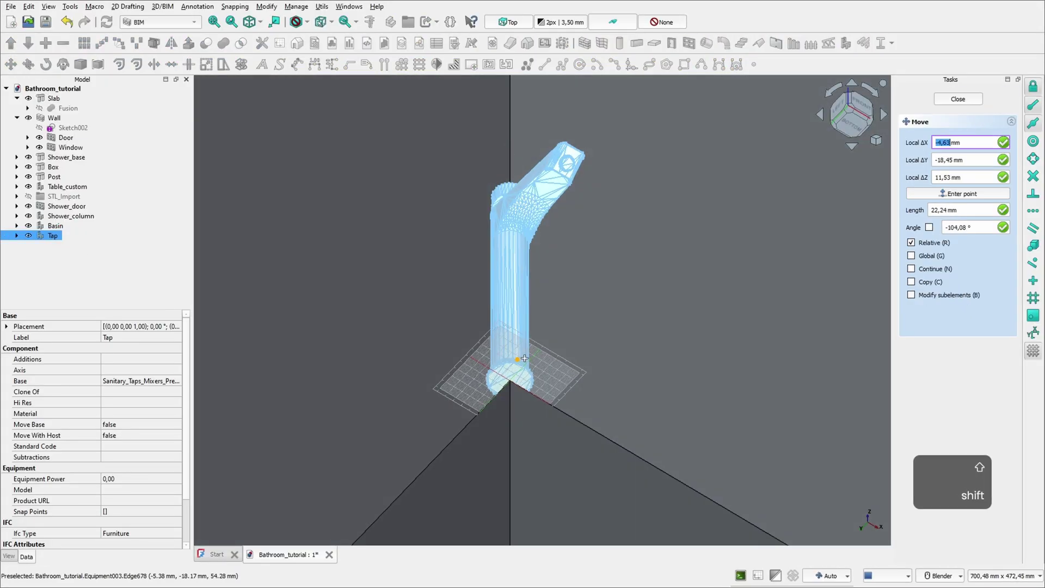
pyautogui.scroll(3, 525, 358)
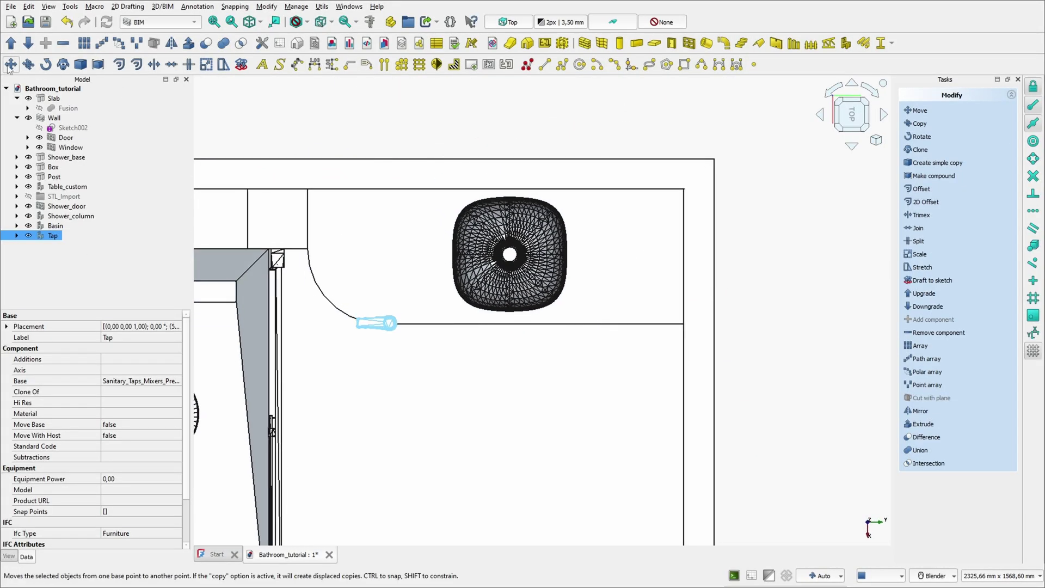
# - Move Tap along the X axis towards the back wall, and along the Y axis past the basin to the side away from the shower
pyautogui.click(381, 310)
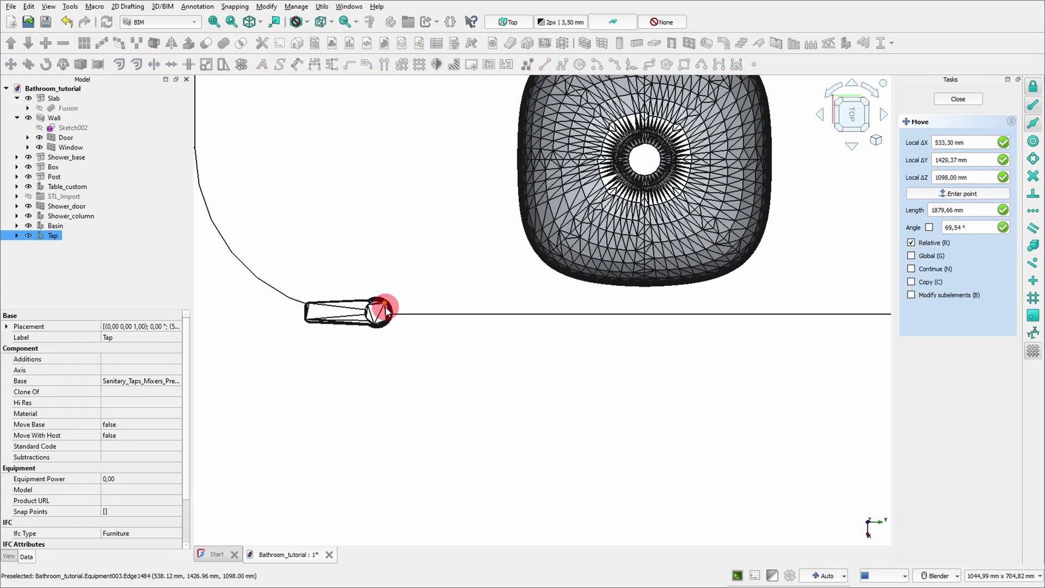
pyautogui.scroll(-3, 380, 310)
pyautogui.press('x')
pyautogui.click(455, 220)
pyautogui.press('m')
pyautogui.press('v')
pyautogui.click(396, 213)
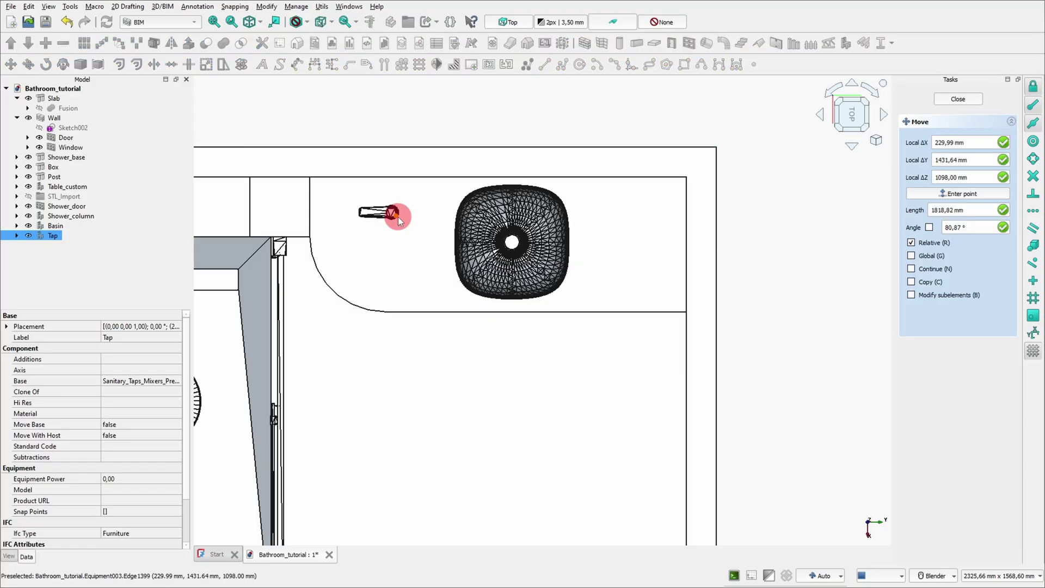
pyautogui.press('y')
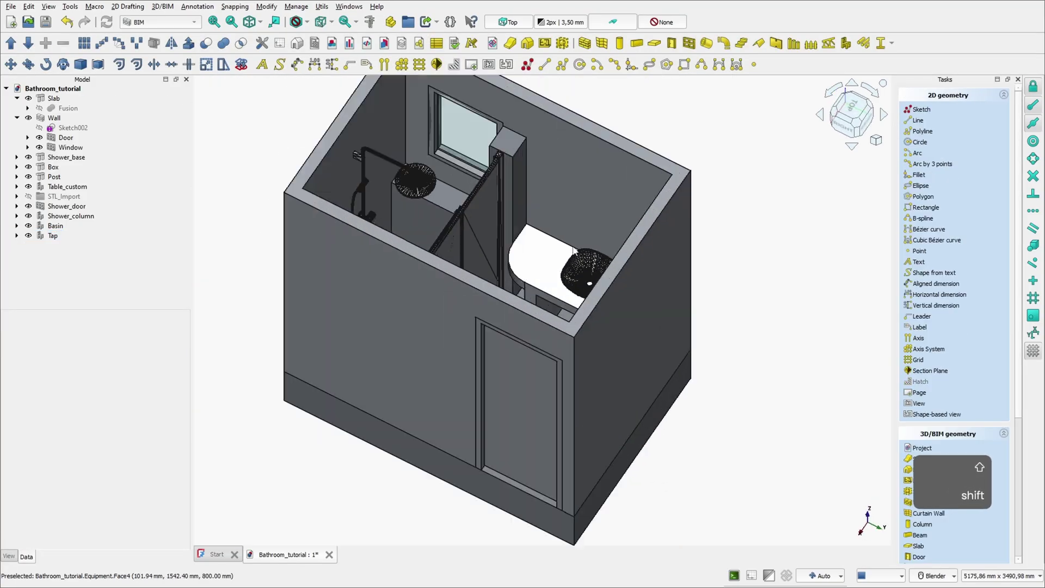
# - Set the draw style to Shaded and hide Wall with its door and window to reveal the fixtures inside
pyautogui.moveTo(414, 304); pyautogui.dragTo(352, 267, button='middle')
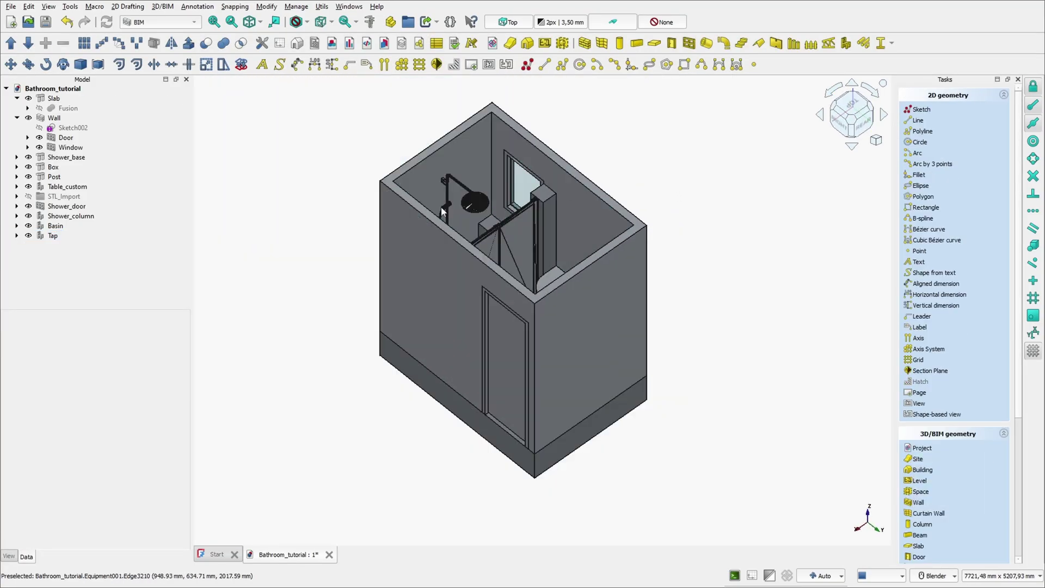
pyautogui.rightClick(327, 250)
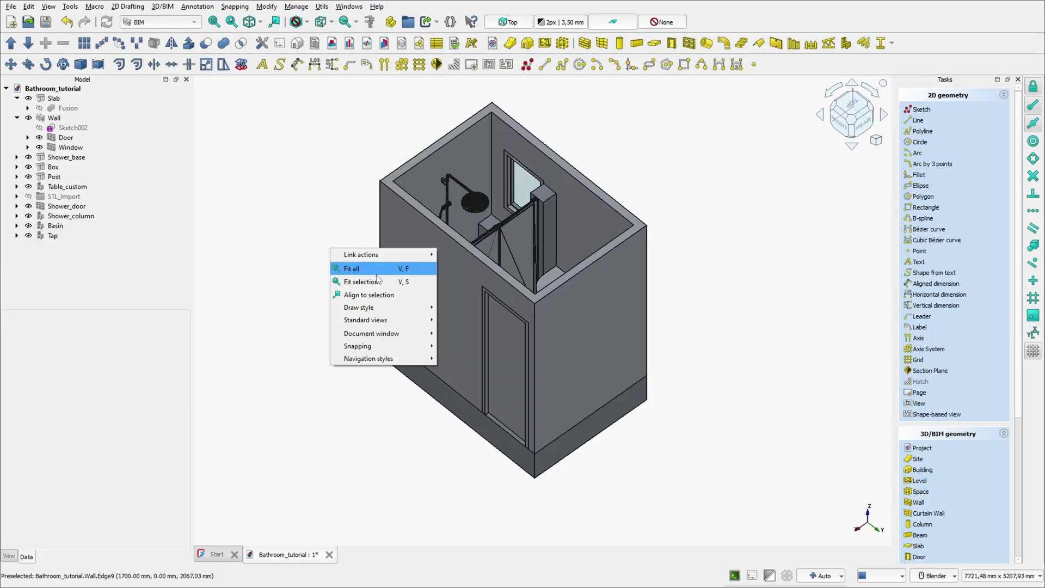
pyautogui.click(29, 118)
pyautogui.moveTo(549, 230); pyautogui.dragTo(504, 199, button='middle')
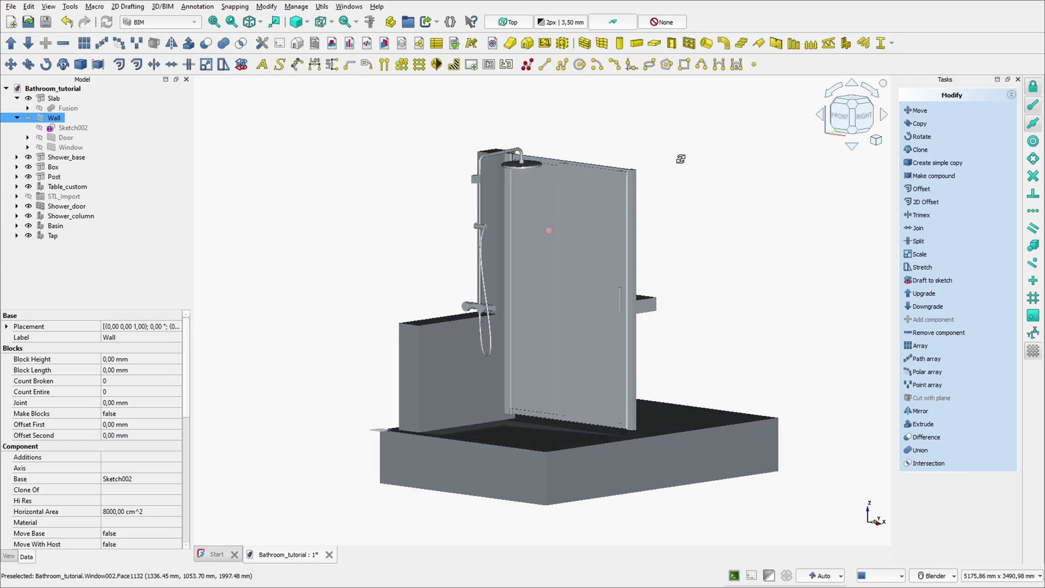
pyautogui.moveTo(535, 191); pyautogui.dragTo(483, 228, button='middle')
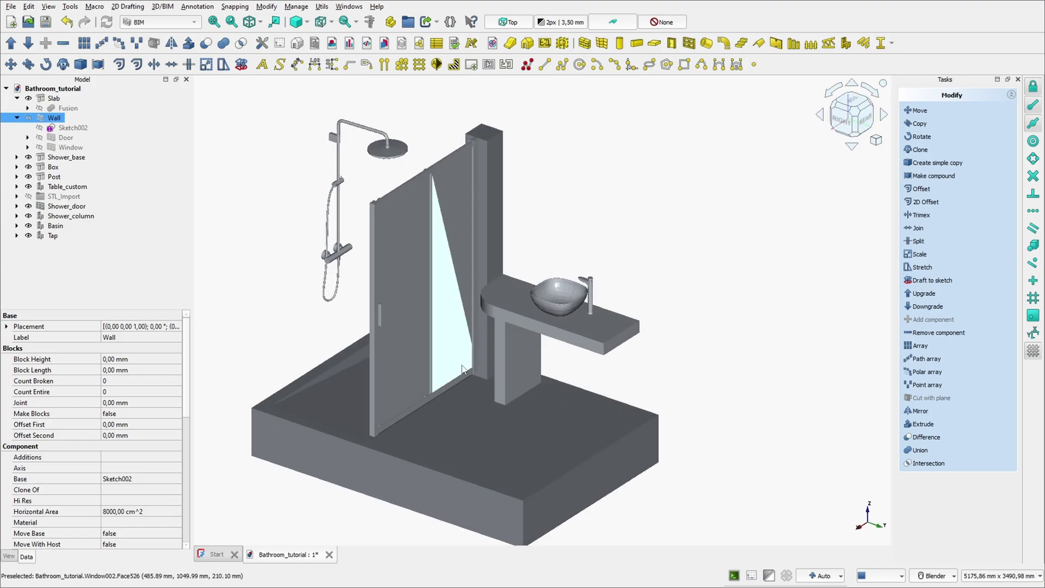
pyautogui.scroll(3, 441, 363)
pyautogui.moveTo(416, 364); pyautogui.dragTo(463, 371, button='middle')
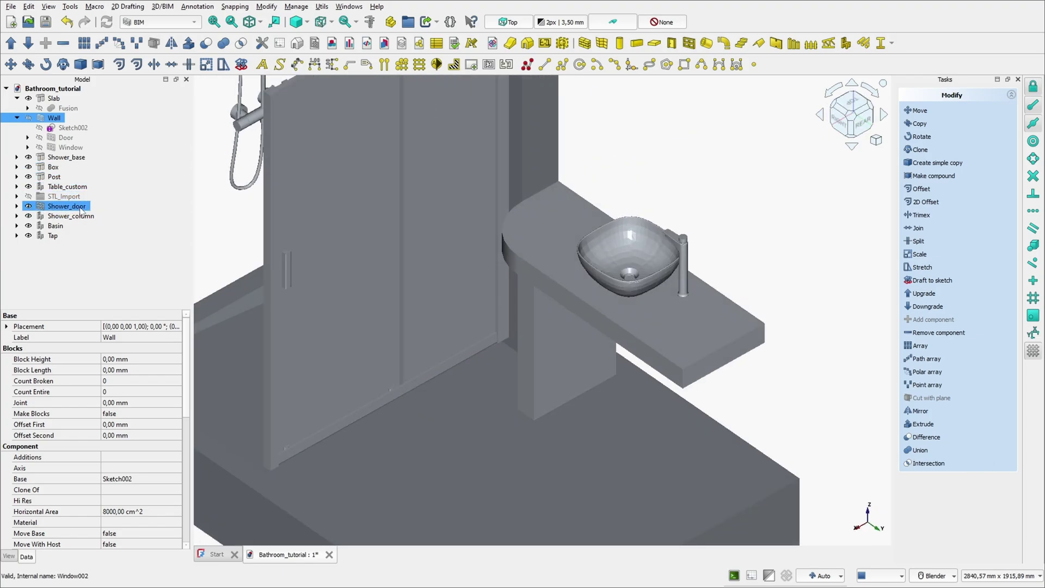
# - Begin a move of Shower_door, hiding Slab and setting the draw style to Flat lines to expose the door's underside
pyautogui.click(80, 209)
pyautogui.keyDown('shift'); pyautogui.moveTo(490, 305); pyautogui.dragTo(446, 348, button='middle'); pyautogui.keyUp('shift')
pyautogui.click(11, 64)
pyautogui.scroll(8, 436, 376)
pyautogui.moveTo(394, 374); pyautogui.dragTo(550, 296, button='middle')
pyautogui.scroll(2, 551, 297)
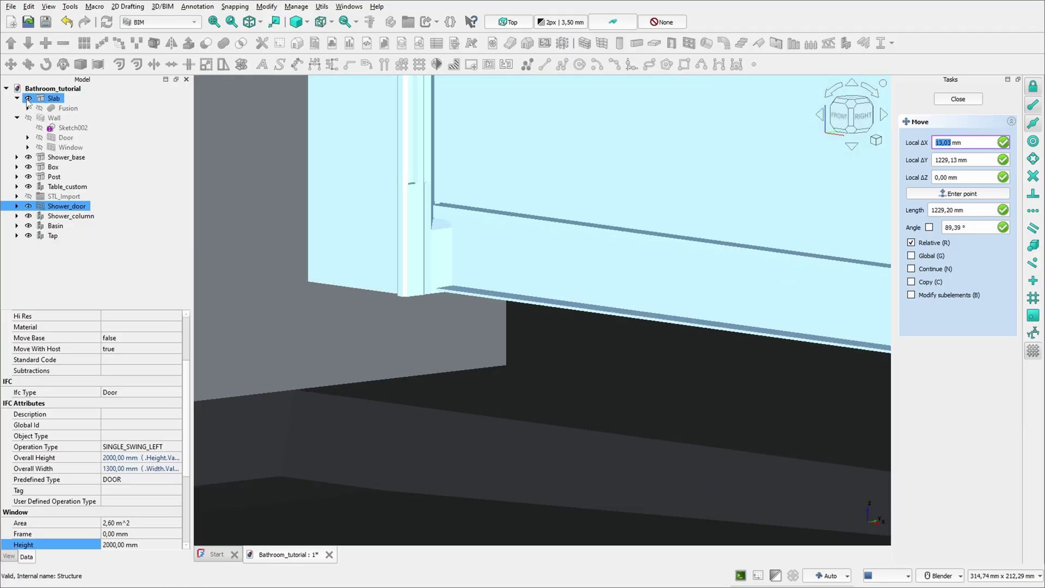
pyautogui.click(28, 98)
pyautogui.rightClick(628, 269)
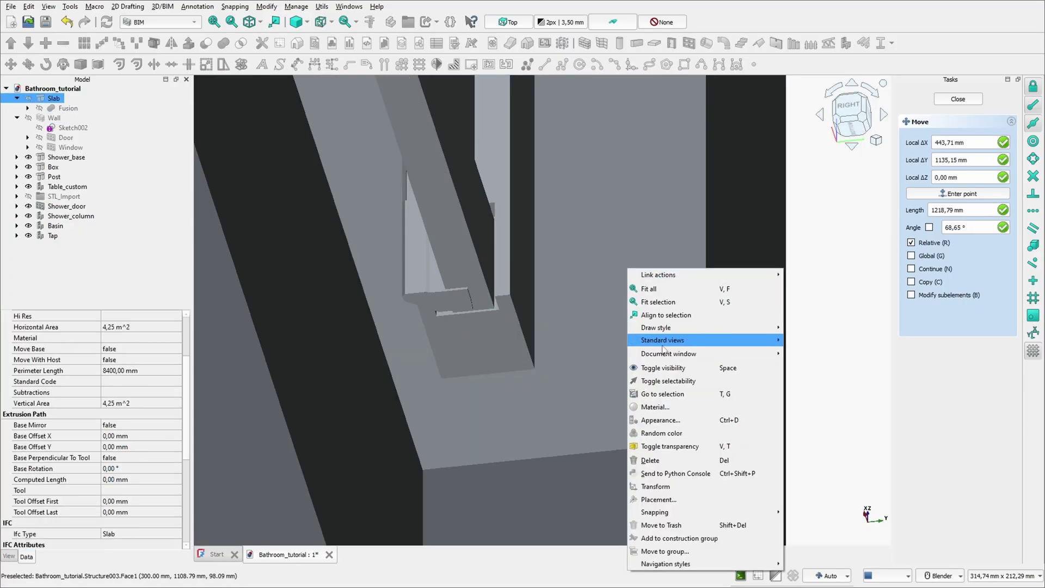
pyautogui.moveTo(663, 340)
pyautogui.click(799, 410)
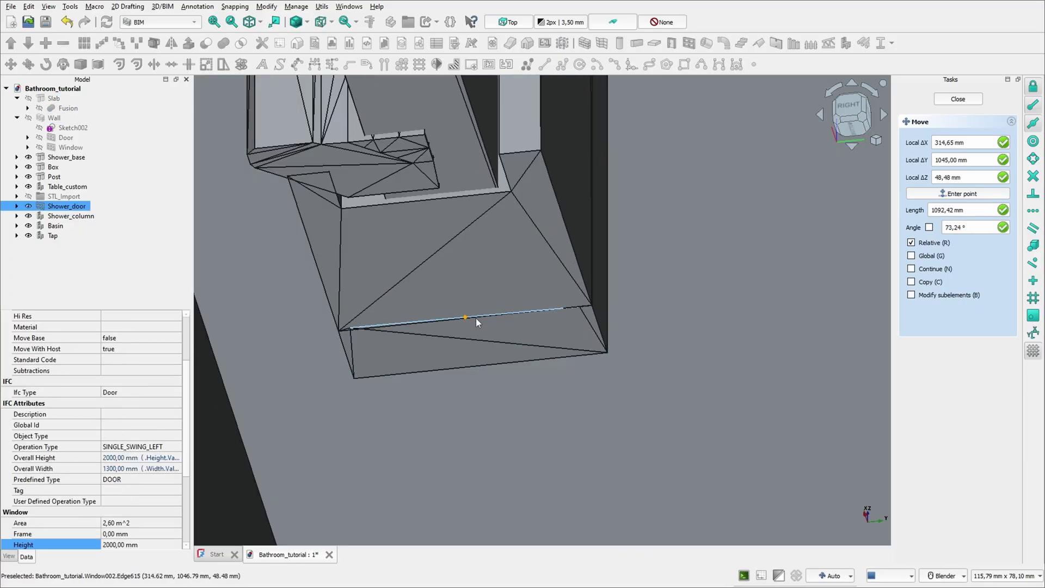
# - Move Shower_door along the Z axis from its bottom edge to the level of the adjoining base corner
pyautogui.click(476, 318)
pyautogui.moveTo(476, 318); pyautogui.dragTo(457, 385, button='middle')
pyautogui.scroll(-5, 457, 385)
pyautogui.press('z')
pyautogui.click(691, 416)
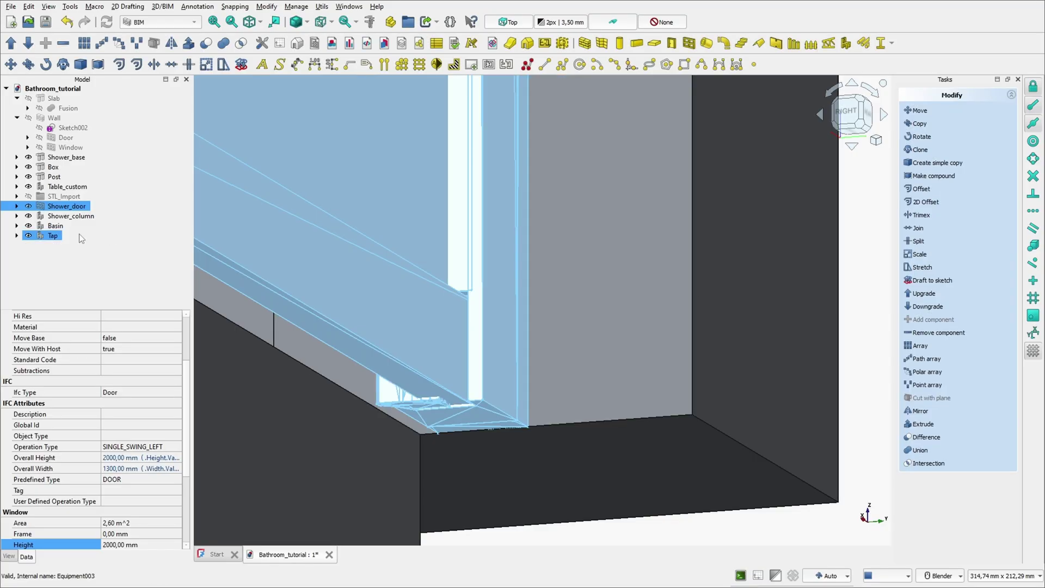
# - Show Slab again and return to an isometric view of the whole bathroom
pyautogui.click(28, 98)
pyautogui.press('0')
pyautogui.click(275, 222)
pyautogui.scroll(3, 528, 430)
pyautogui.keyDown('shift'); pyautogui.moveTo(528, 430); pyautogui.dragTo(588, 405, button='middle'); pyautogui.keyUp('shift')
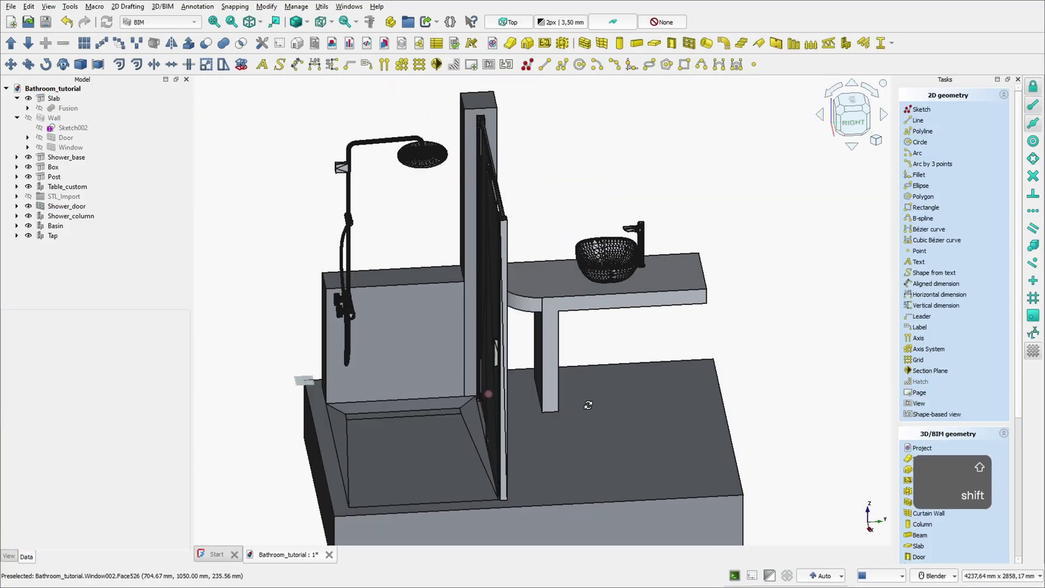
pyautogui.press('0')
# - Set the IFC type of Shower_column to Flow Controller
pyautogui.click(70, 215)
pyautogui.click(144, 490)
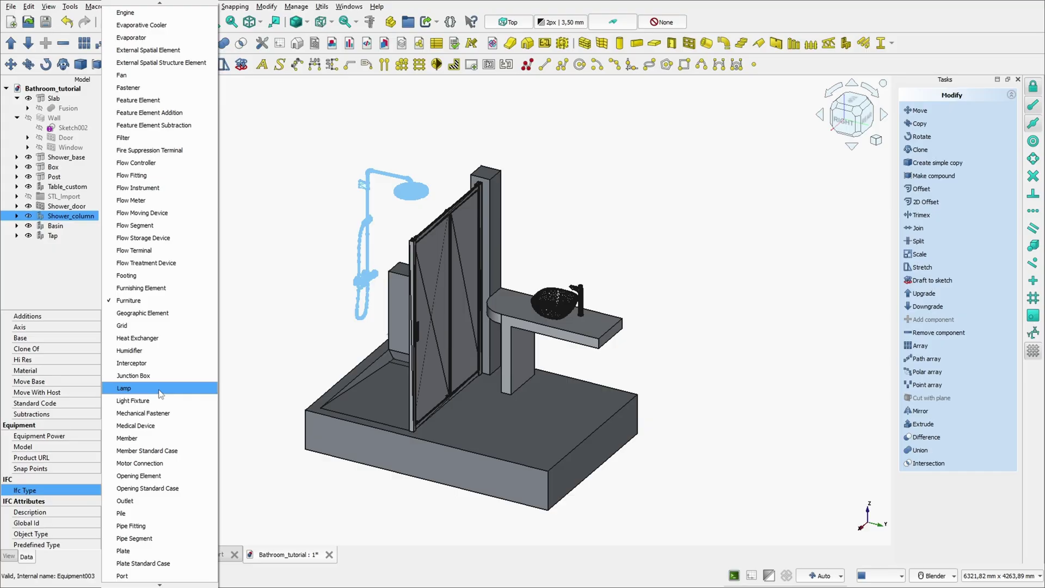
pyautogui.click(136, 174)
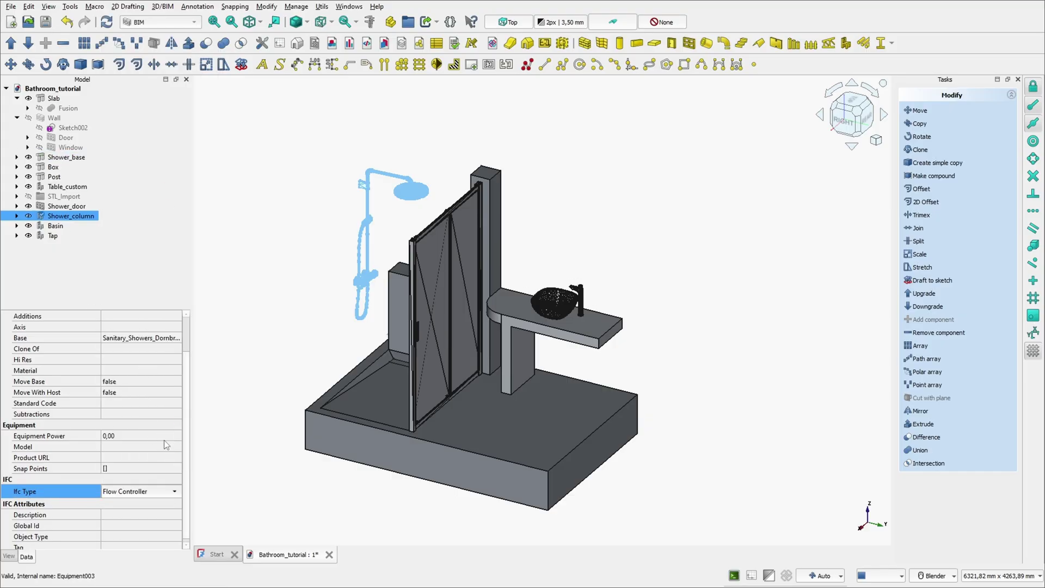
pyautogui.click(126, 531)
# - Set the IFC type of Tap to Flow Controller
pyautogui.click(54, 234)
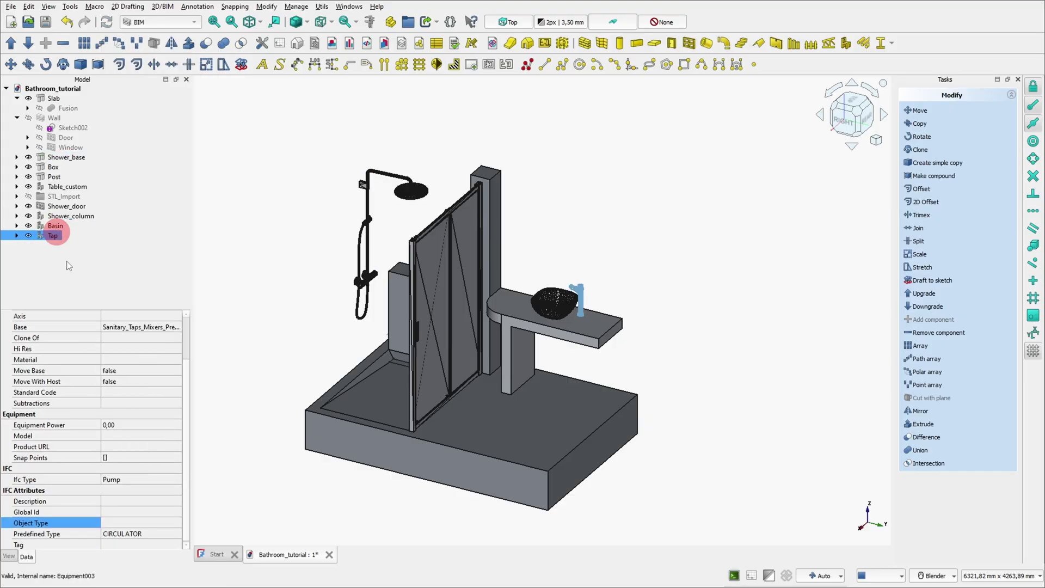
pyautogui.click(132, 481)
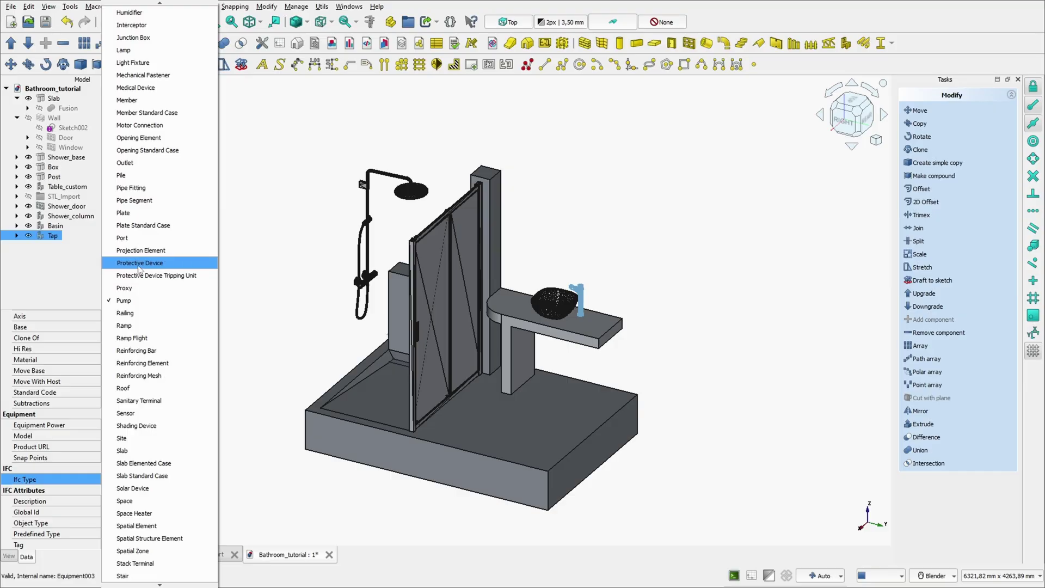
pyautogui.scroll(2, 151, 57)
pyautogui.click(149, 49)
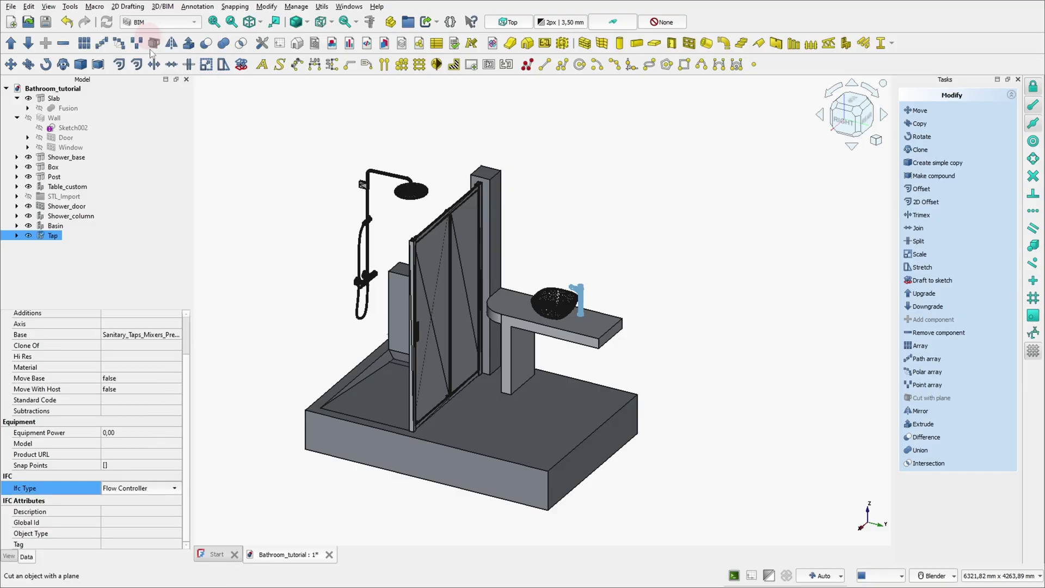
# - Look through the available IFC types for Basin, and leave the list without picking one
pyautogui.press('Up')
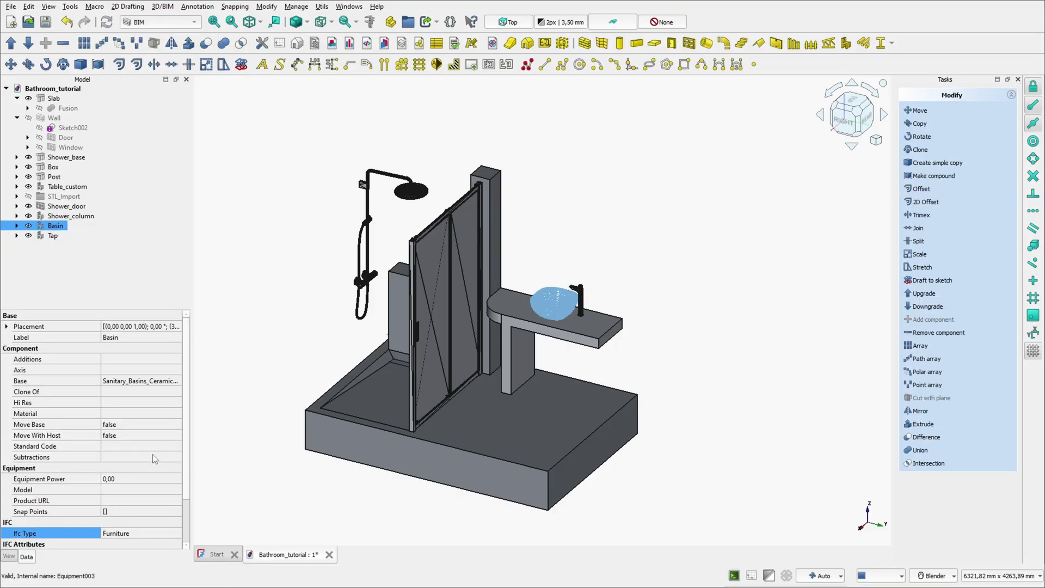
pyautogui.click(151, 536)
pyautogui.scroll(20, 166, 381)
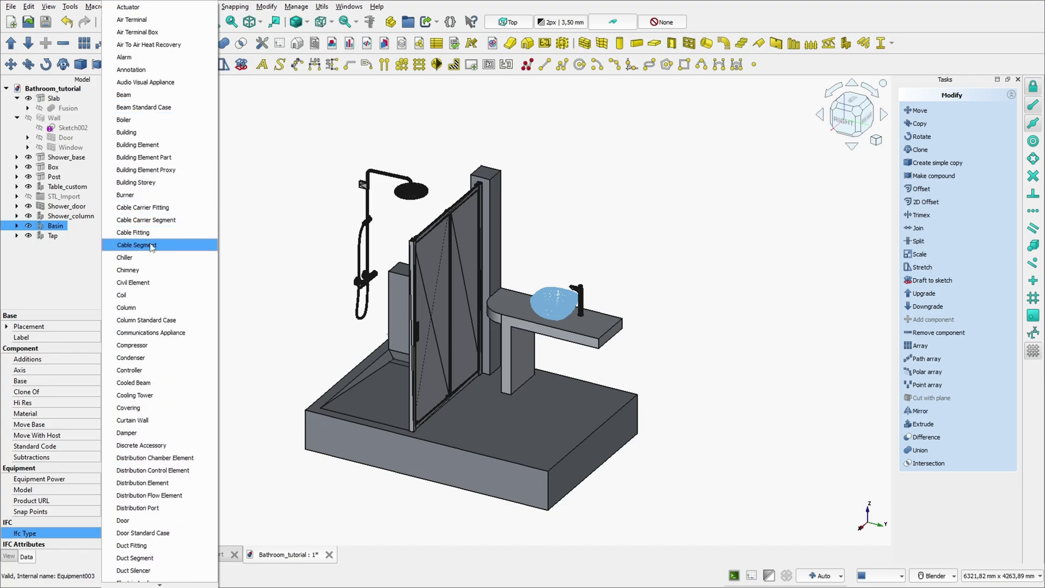
pyautogui.scroll(-1, 152, 264)
pyautogui.scroll(-3, 156, 259)
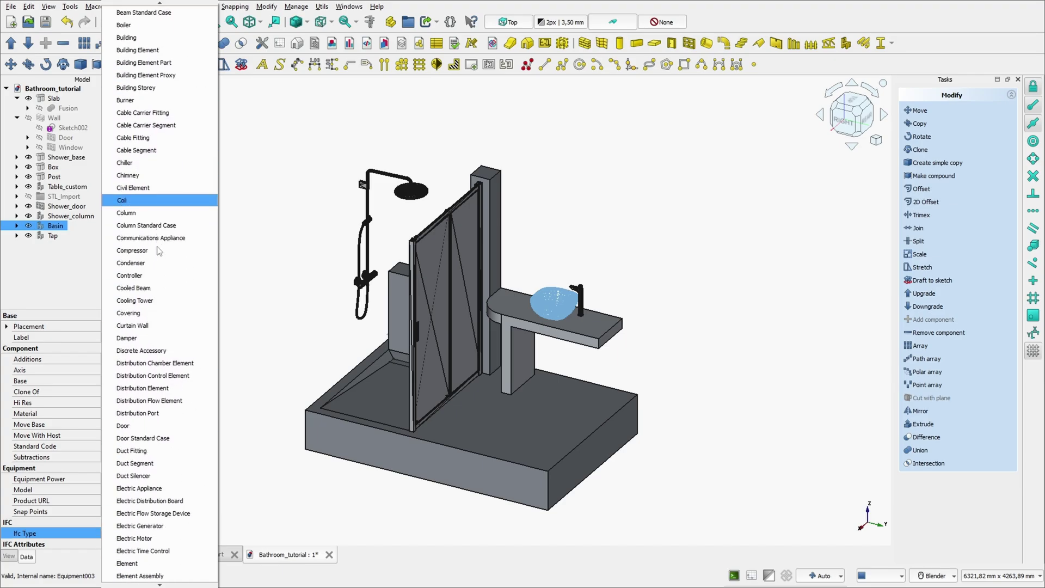
pyautogui.scroll(-1, 159, 251)
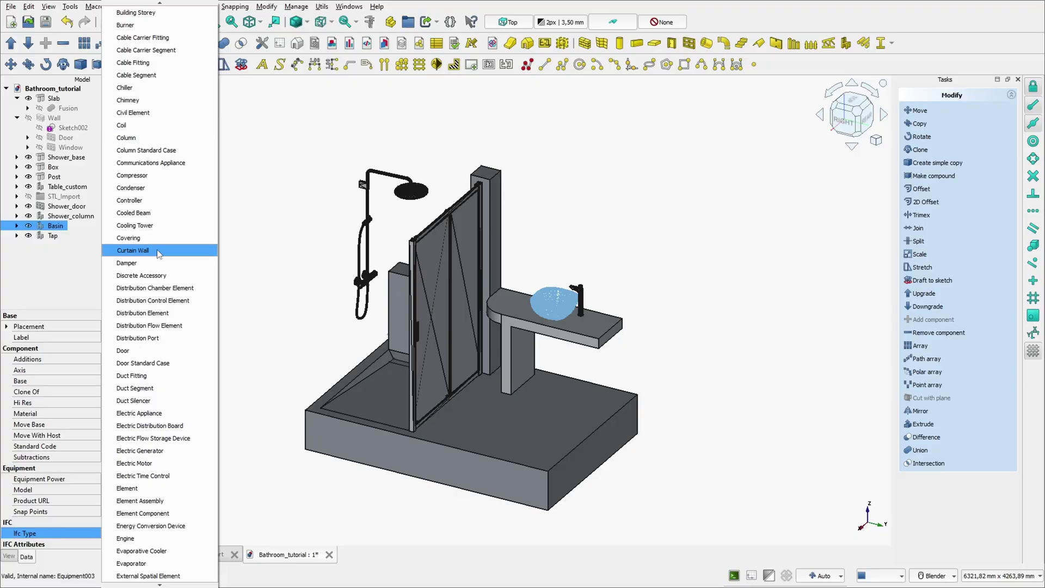
pyautogui.scroll(-2, 159, 251)
pyautogui.click(61, 138)
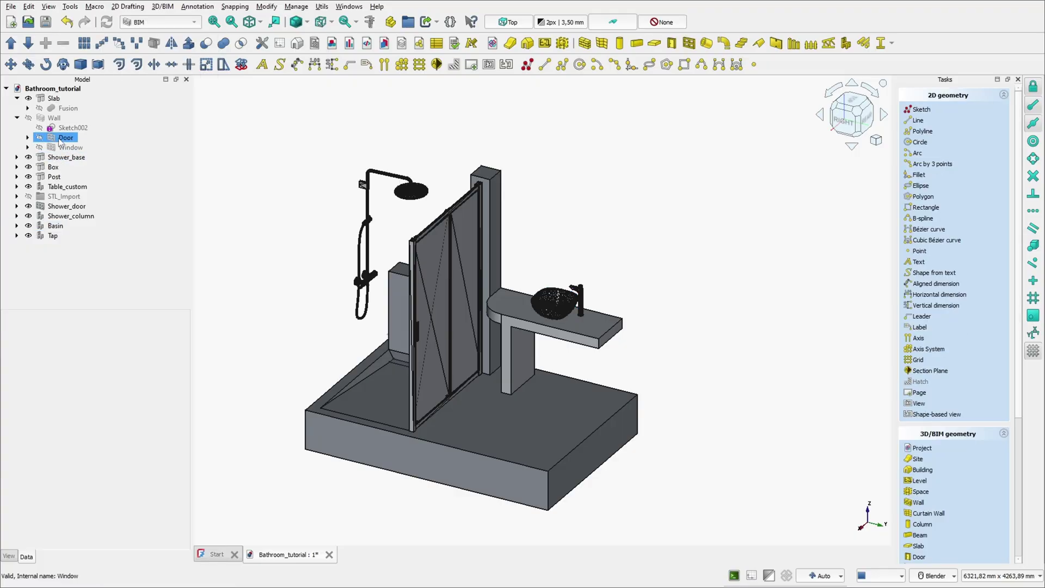
# - Show Wall again together with its door and window
pyautogui.click(29, 118)
pyautogui.moveTo(695, 283); pyautogui.dragTo(695, 321, button='middle')
pyautogui.click(695, 322)
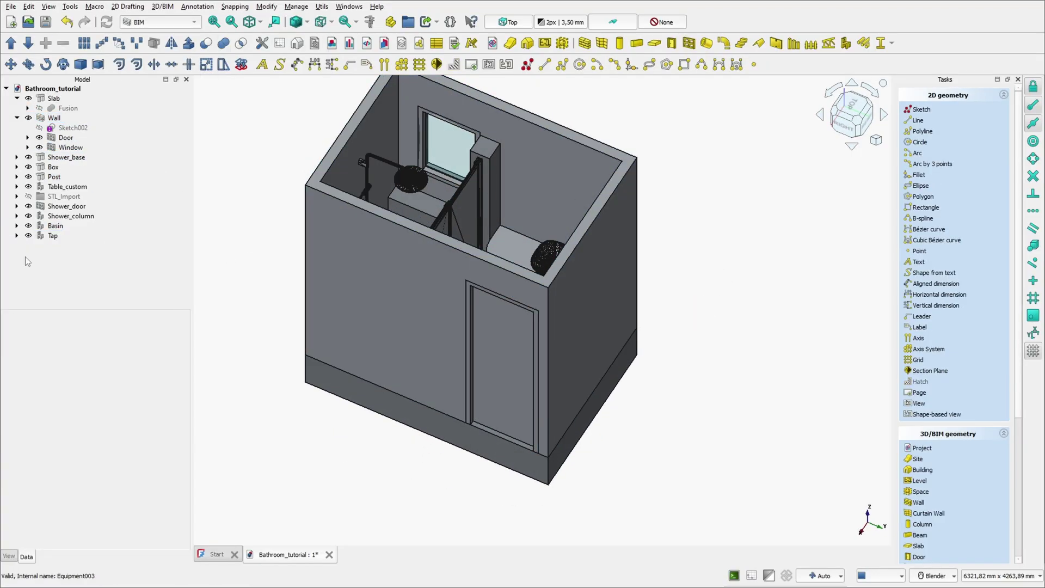
# - Export all objects except the STL_Import group to Bathroom_tutorial.ifc, replacing the existing file, with Force export as Brep enabled
pyautogui.click(17, 98)
pyautogui.click(54, 98)
pyautogui.keyDown('shift'); pyautogui.click(71, 178); pyautogui.keyUp('shift')
pyautogui.keyDown('shift'); pyautogui.click(69, 177); pyautogui.keyUp('shift')
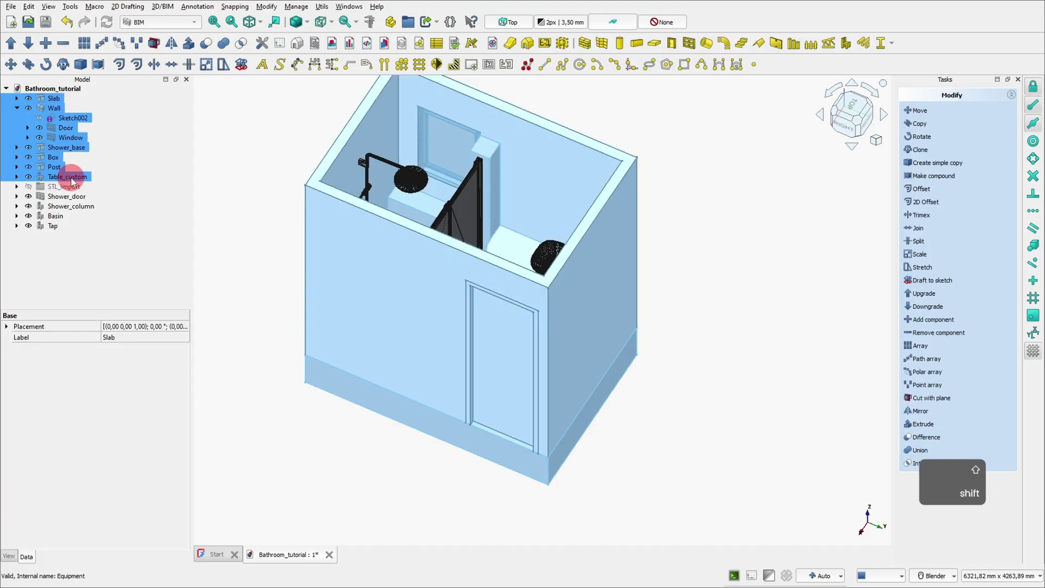
pyautogui.keyDown('ctrl'); pyautogui.click(75, 206); pyautogui.keyUp('ctrl')
pyautogui.keyDown('ctrl'); pyautogui.click(66, 207); pyautogui.keyUp('ctrl')
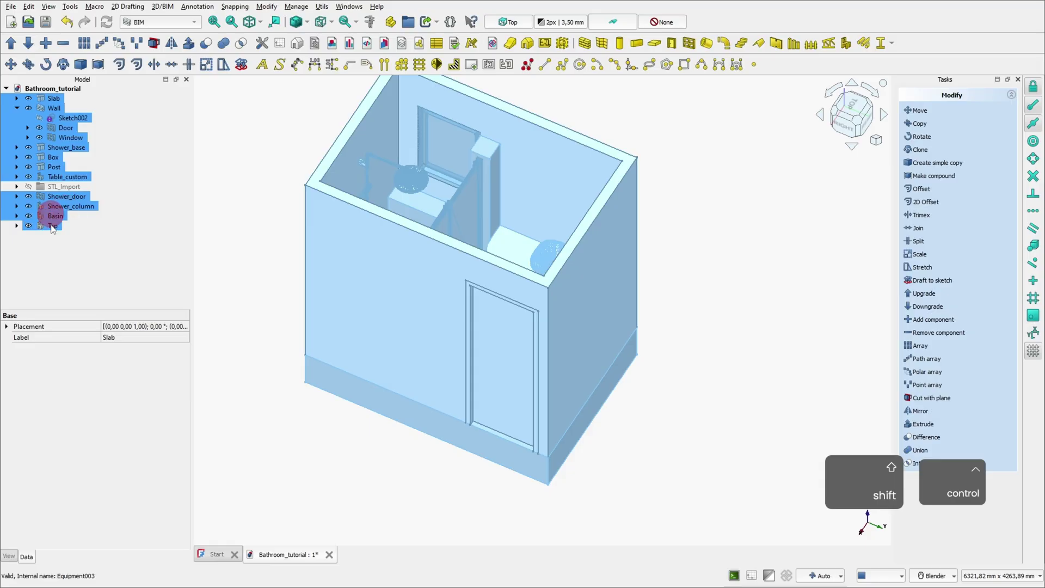
pyautogui.click(10, 7)
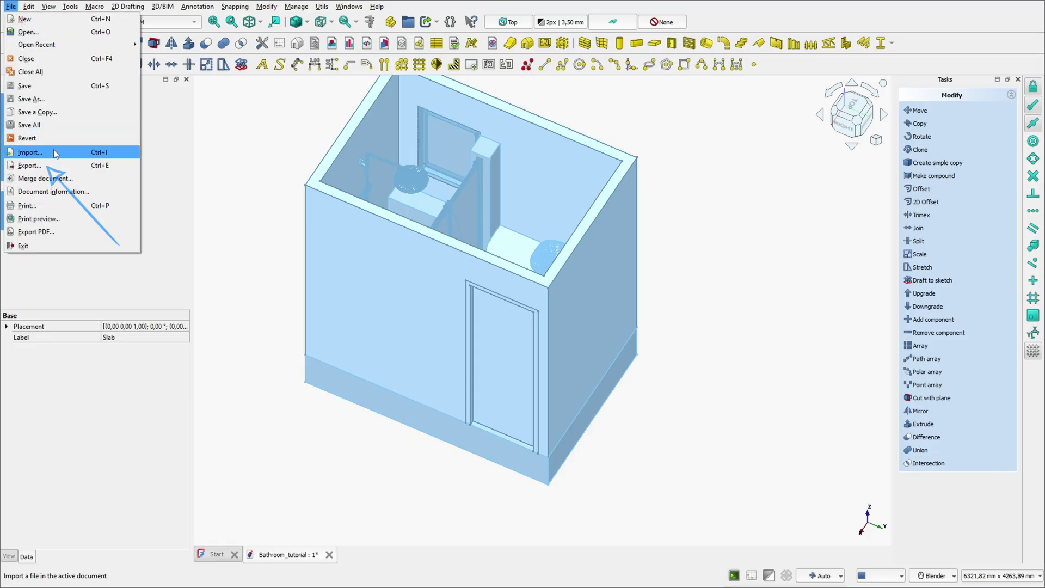
pyautogui.click(45, 166)
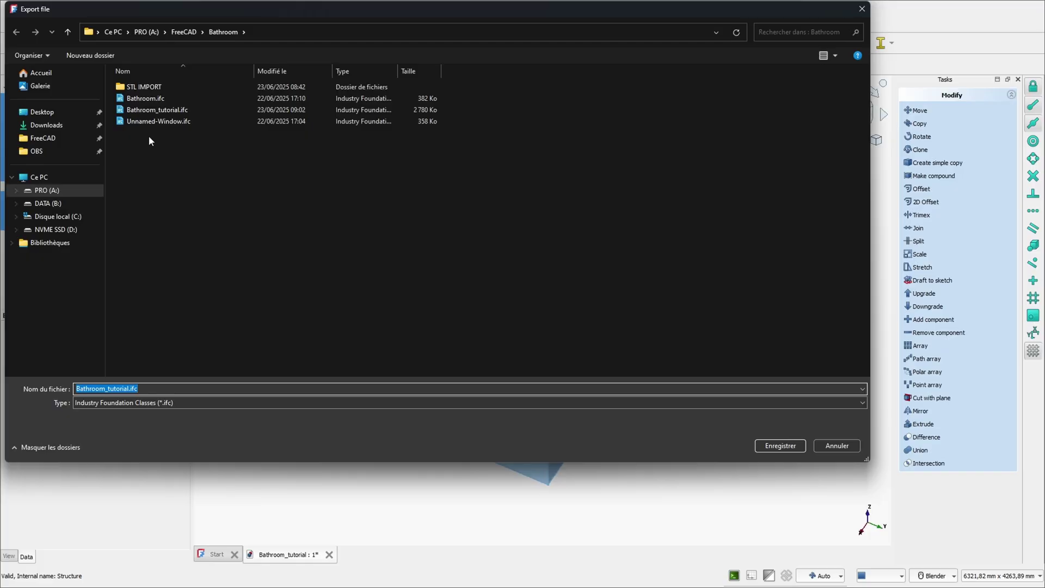
pyautogui.click(152, 109)
pyautogui.click(768, 445)
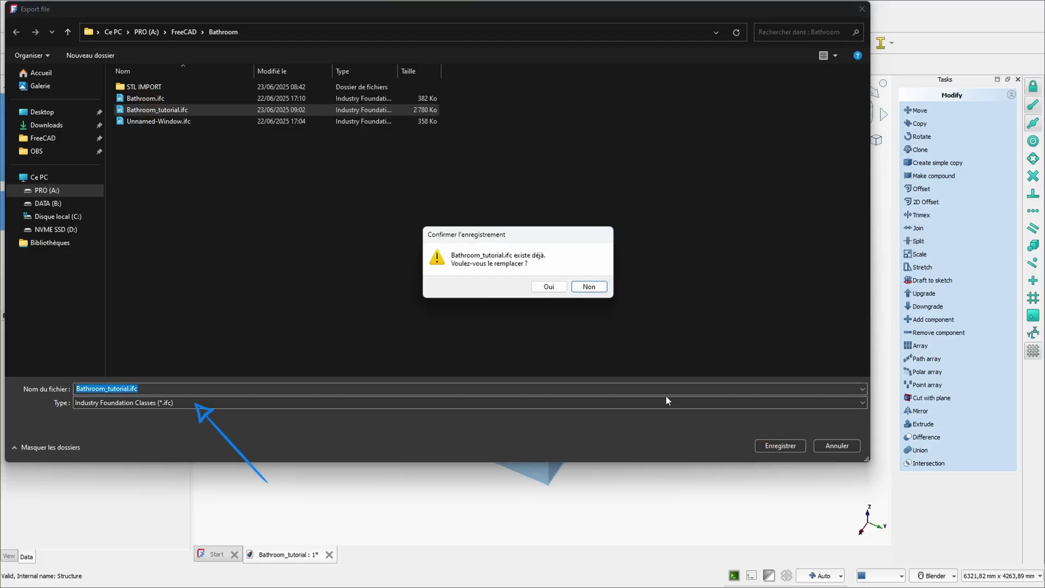
pyautogui.click(549, 287)
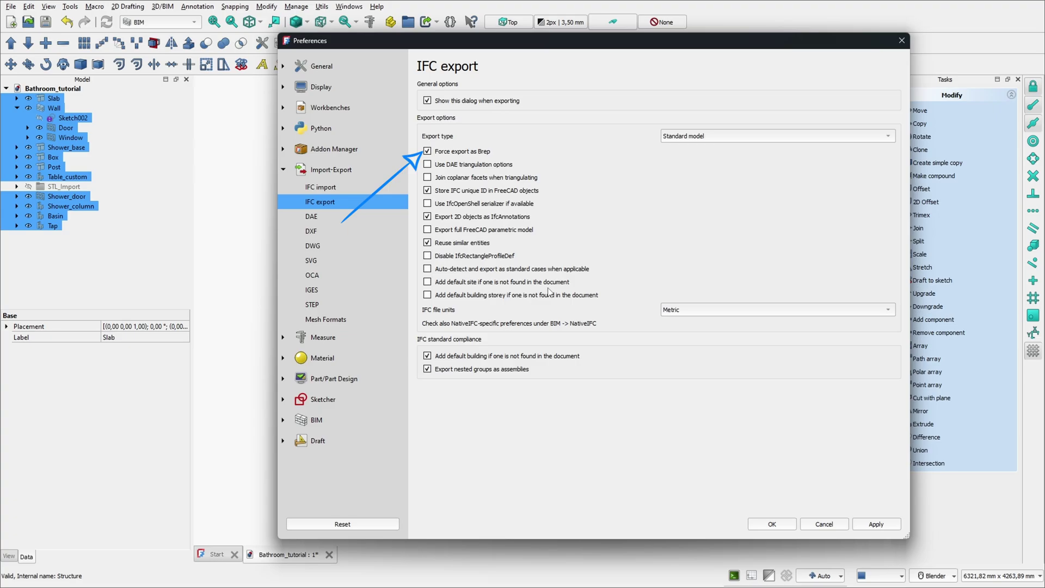
pyautogui.click(771, 525)
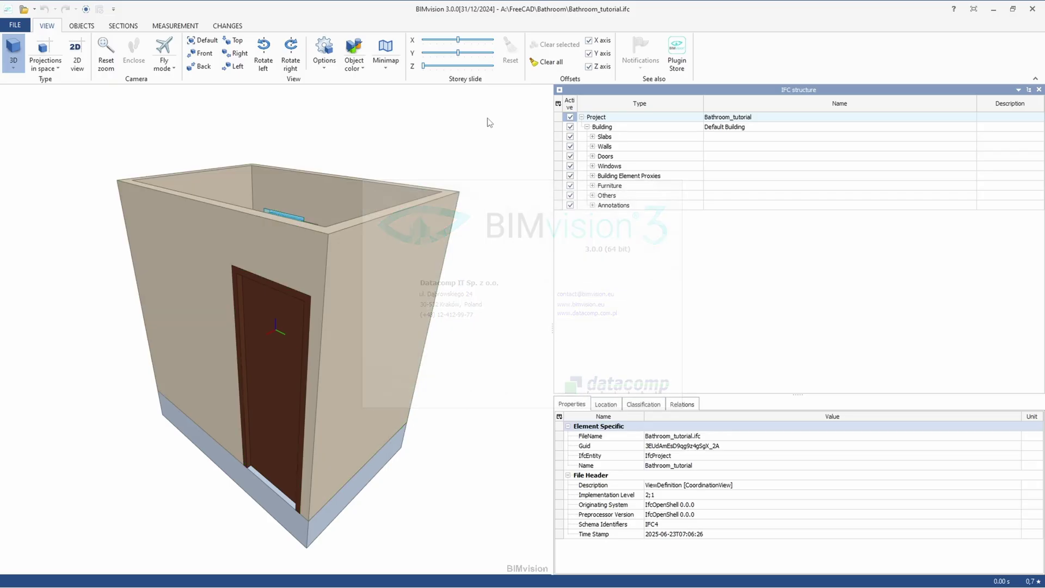
# - Switch to BIMvision and examine the interior of the exported Bathroom_tutorial.ifc model from above
pyautogui.click(436, 145)
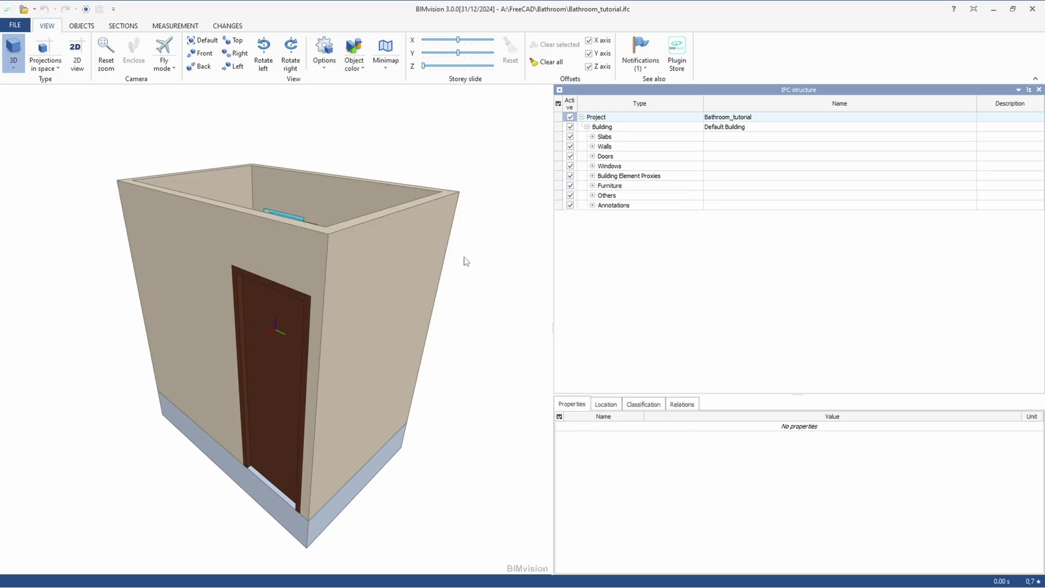
pyautogui.moveTo(343, 149); pyautogui.dragTo(349, 187)
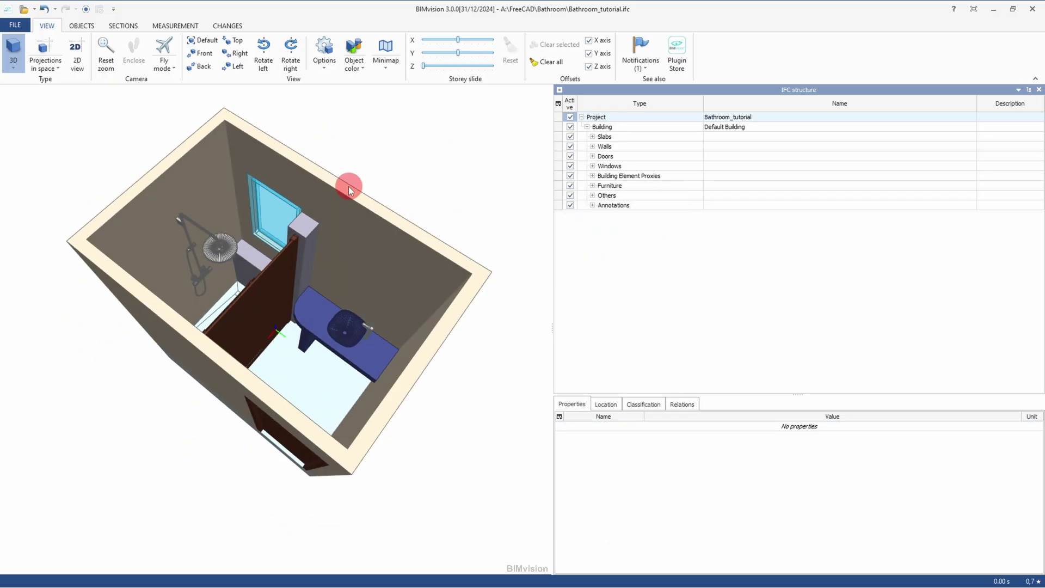
# - Examine which elements are listed under Building Element Proxies, Others, Furniture and Slabs, and highlight Shower_base in the model
pyautogui.click(593, 177)
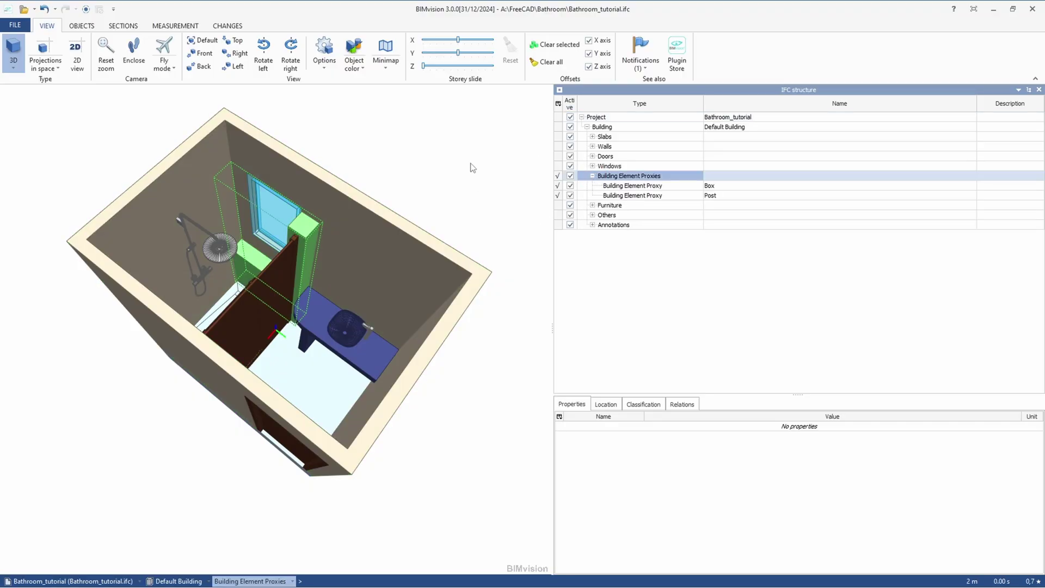
pyautogui.click(593, 216)
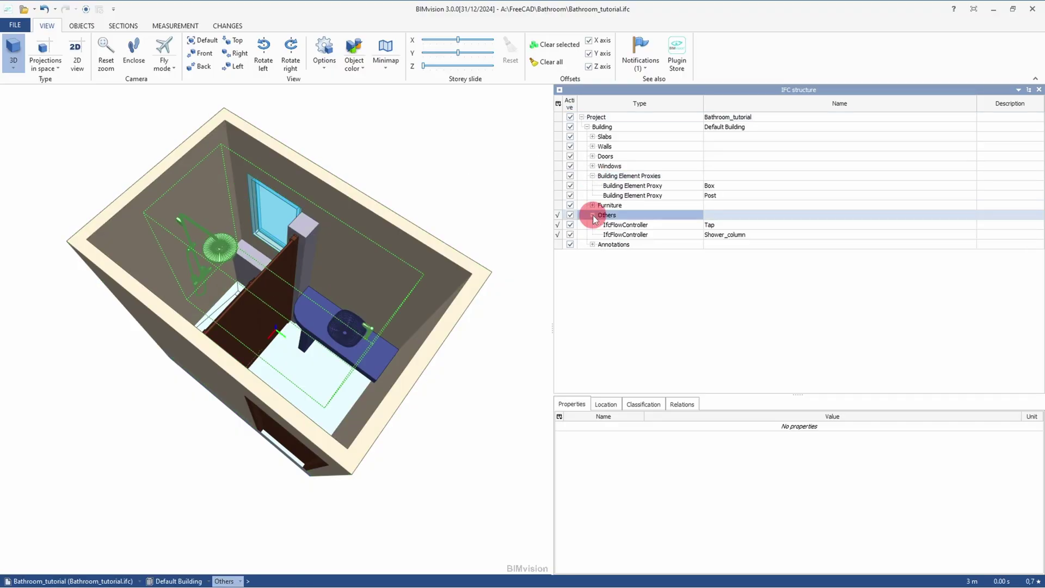
pyautogui.click(593, 206)
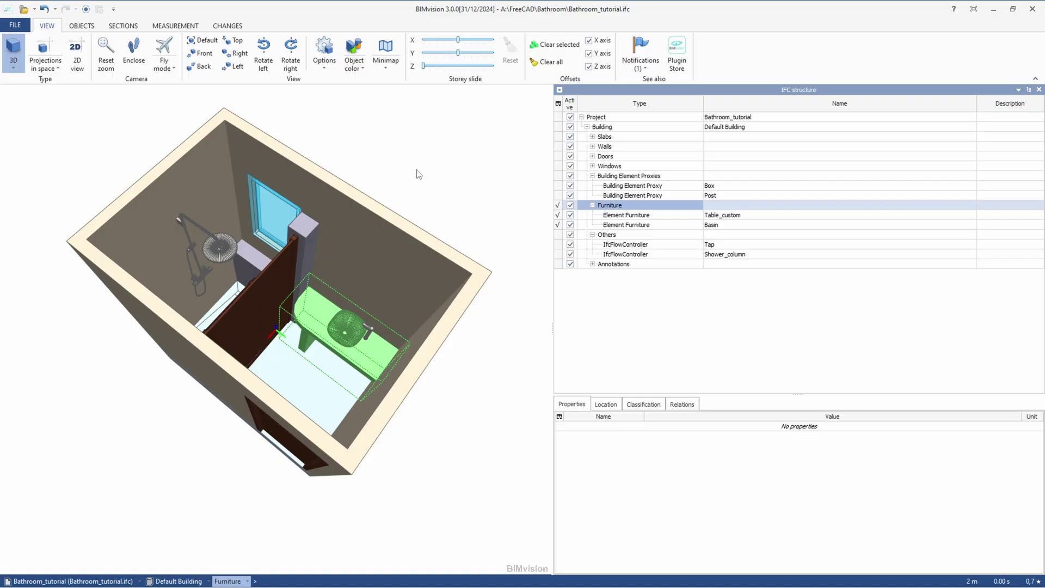
pyautogui.click(459, 199)
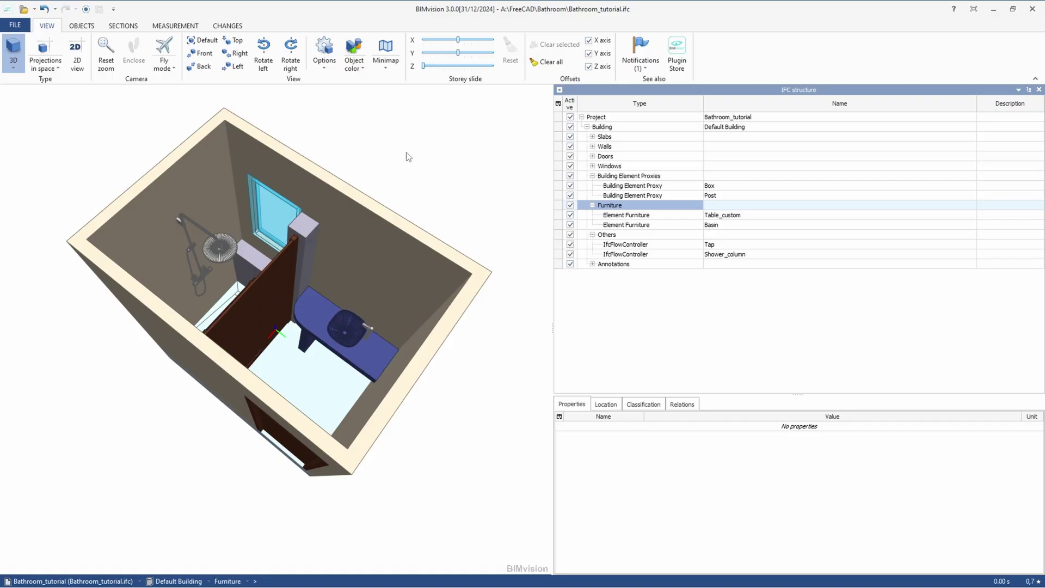
pyautogui.click(593, 136)
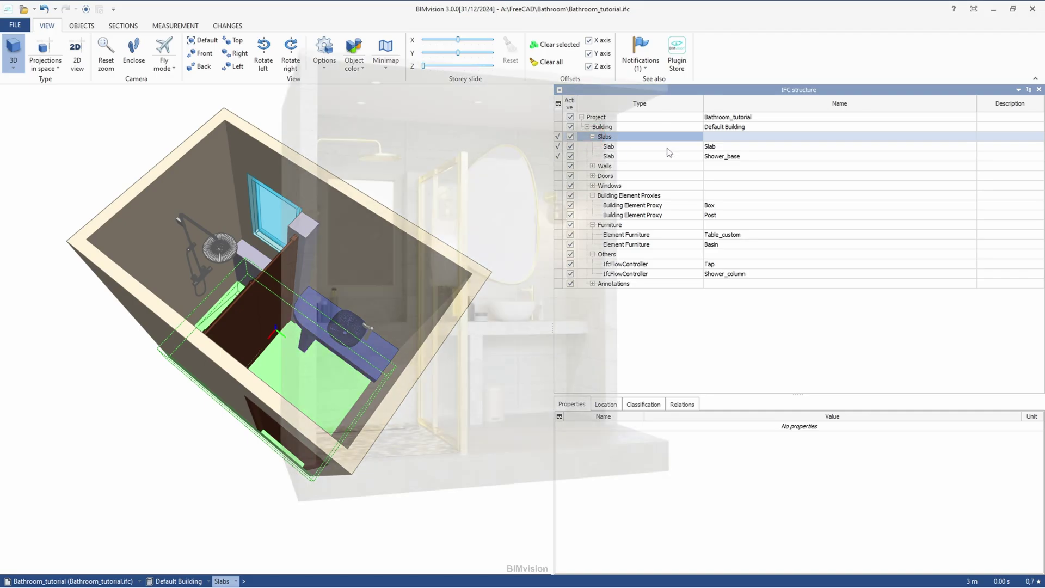
pyautogui.click(648, 156)
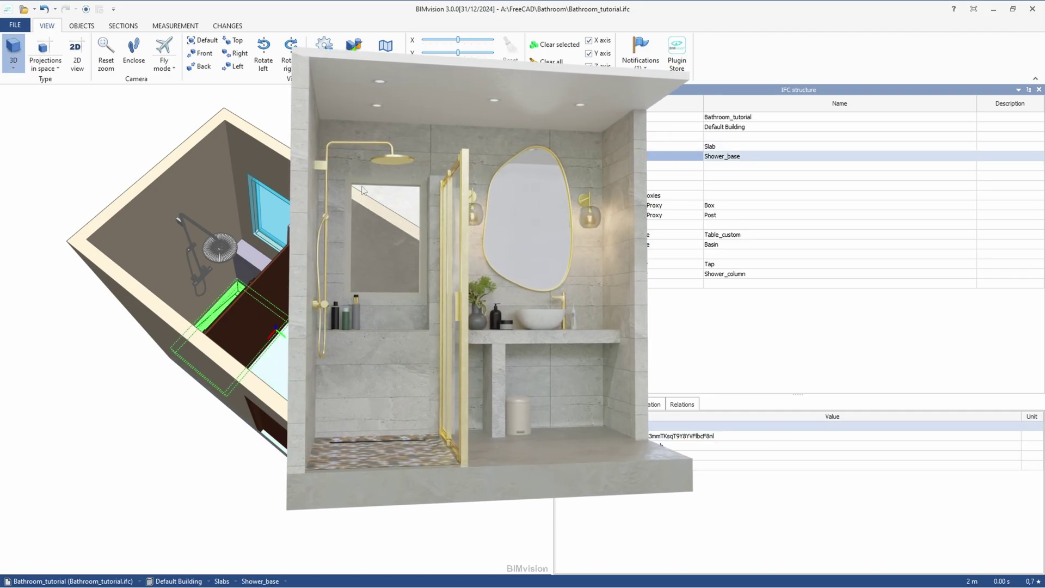
# - Deselect Shower_base and widen the 3D model area so the whole bathroom has more room
pyautogui.moveTo(363, 191); pyautogui.dragTo(376, 228)
pyautogui.click(305, 131)
pyautogui.moveTo(261, 161)
pyautogui.mouseDown()
pyautogui.moveTo(305, 196)
pyautogui.moveTo(246, 163)
pyautogui.moveTo(114, 136)
pyautogui.moveTo(75, 97)
pyautogui.moveTo(256, 153)
pyautogui.mouseUp()
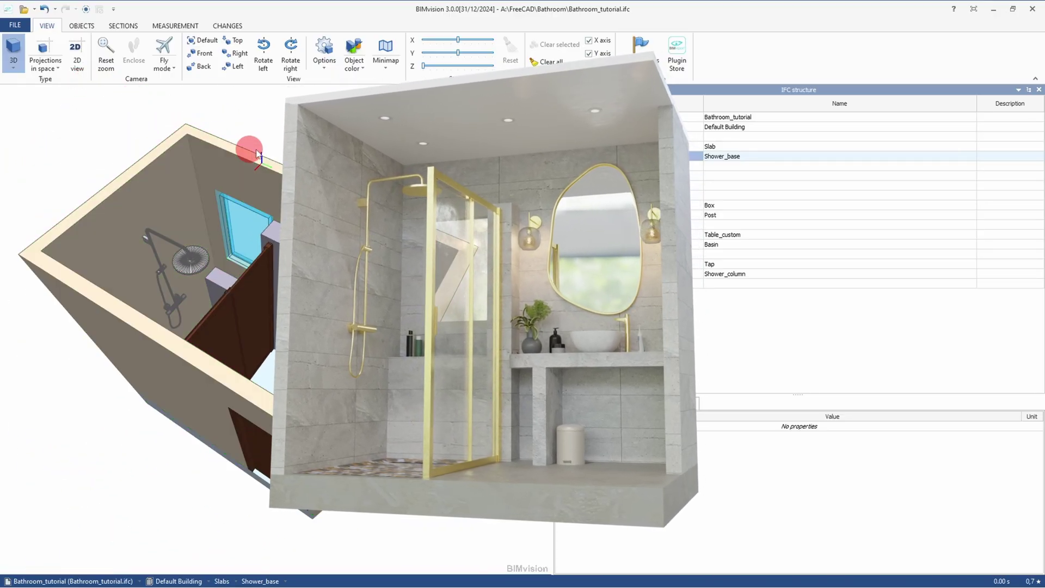
pyautogui.scroll(-3, 259, 154)
pyautogui.moveTo(554, 305); pyautogui.dragTo(644, 305)
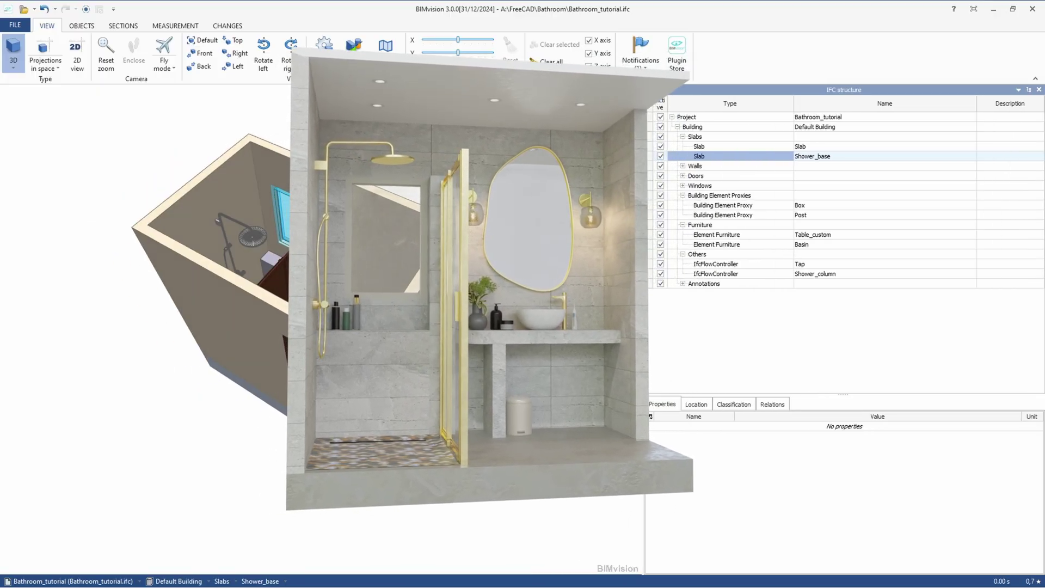
# - Inspect the IFC properties of Table_custom, Basin and Tap, and review the location and geometry data of Tap
pyautogui.click(717, 237)
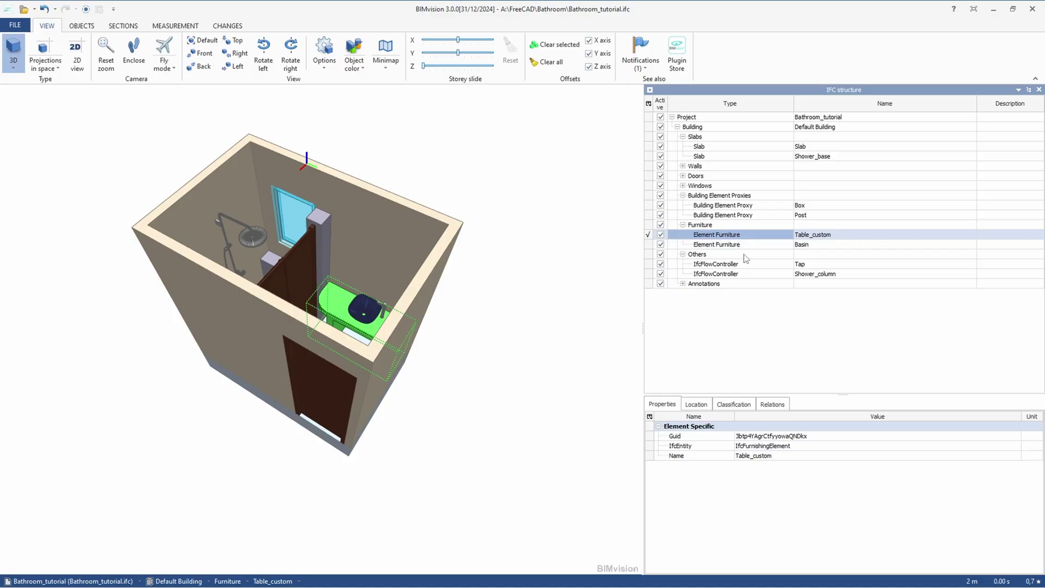
pyautogui.click(735, 246)
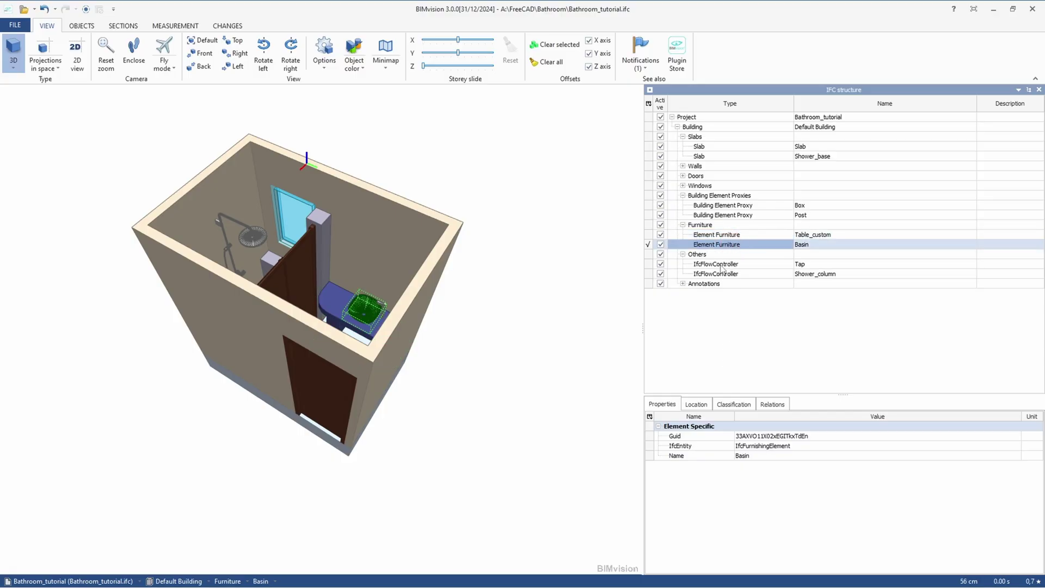
pyautogui.click(723, 265)
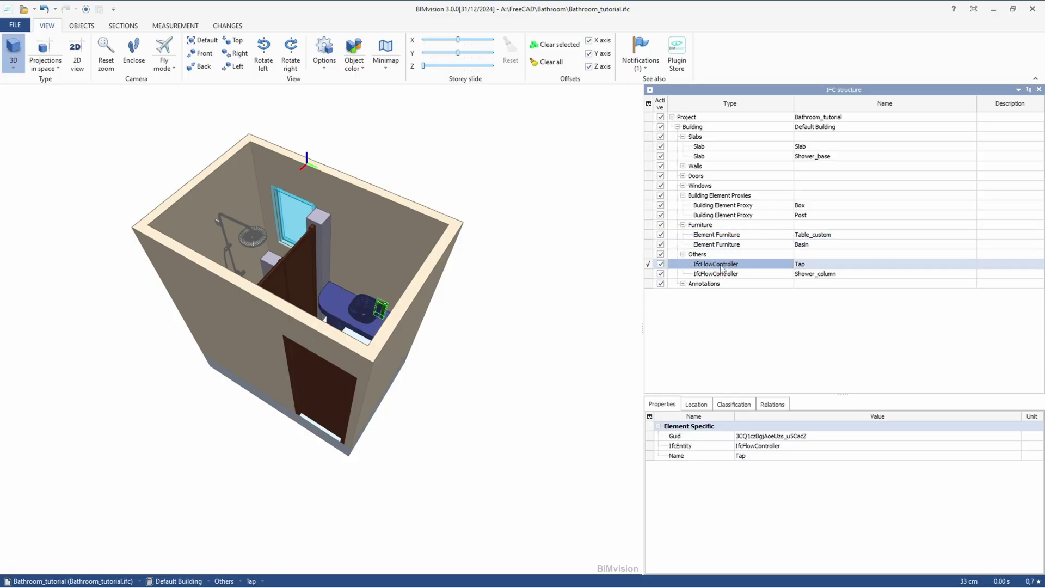
pyautogui.click(699, 406)
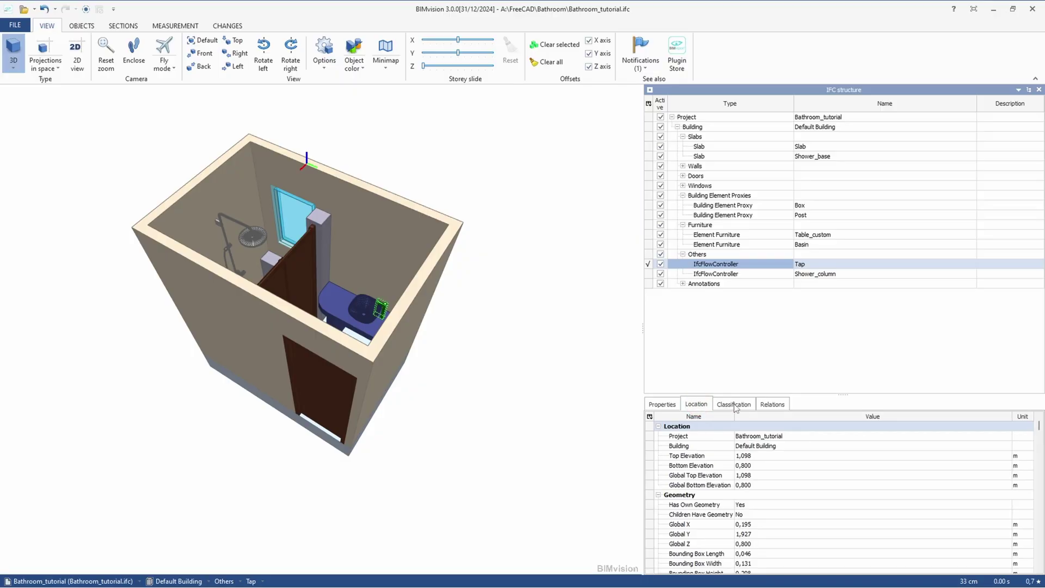
pyautogui.scroll(-15, 773, 484)
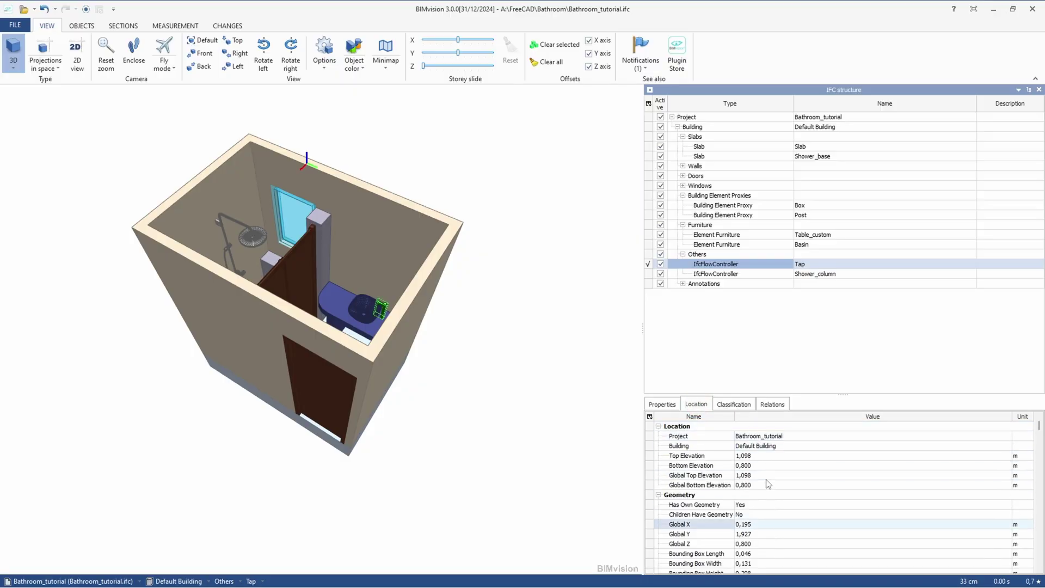